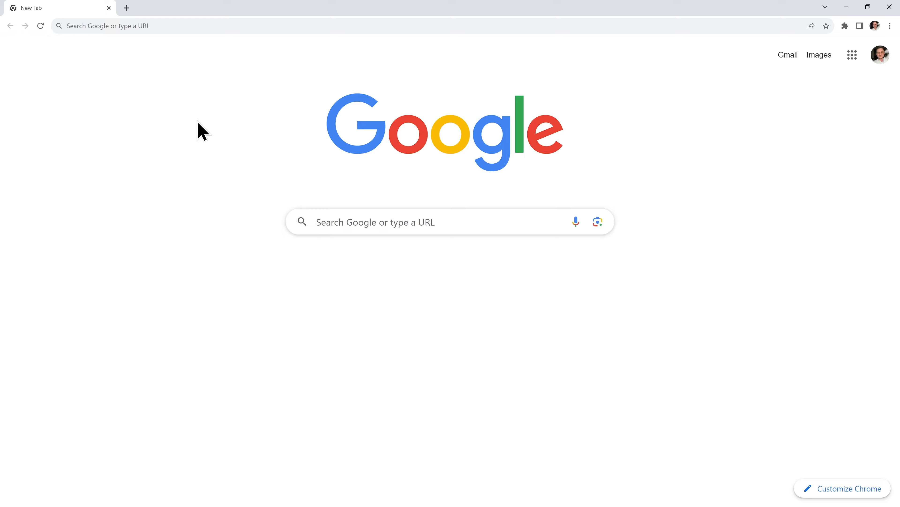
Go to chemicloud.com in the new Chrome tab
left_click(159, 27)
type("chemicloud.com")
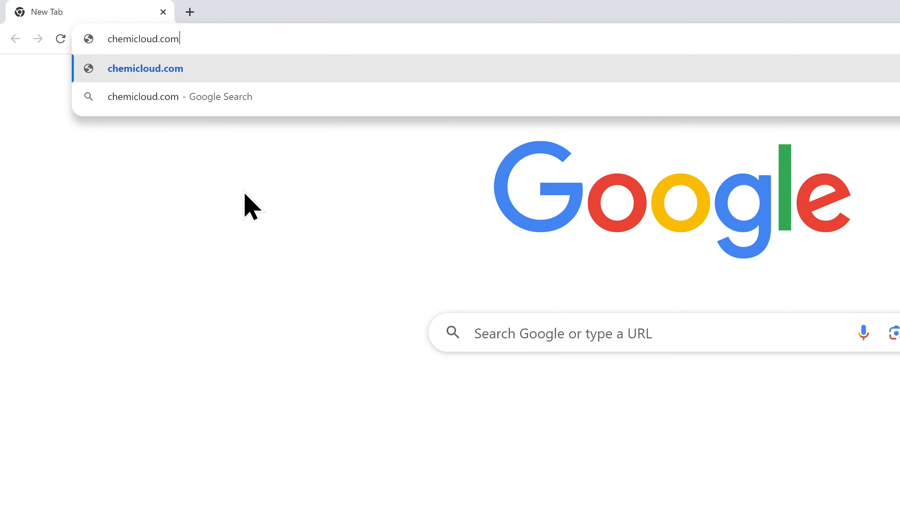
key("Return")
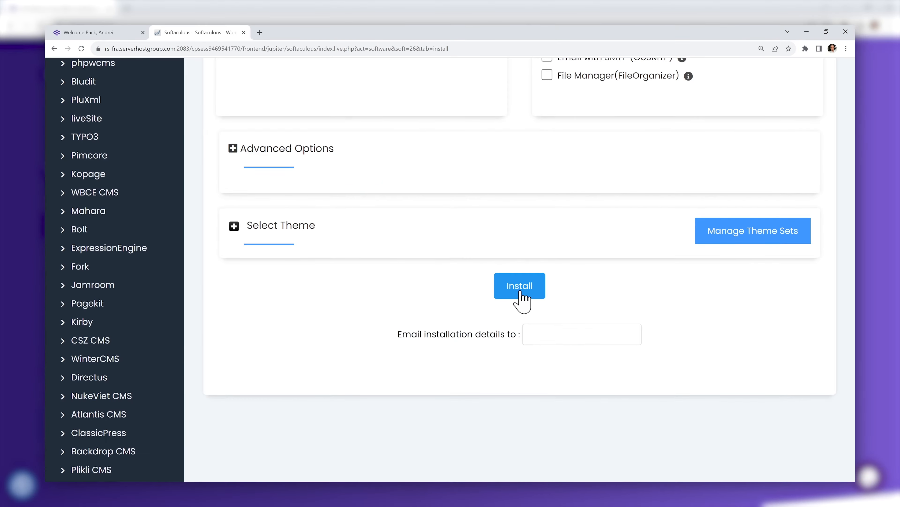
Open WordPress Hosting from the Services menu and scroll to the plans from $2.95/mo
left_click(520, 293)
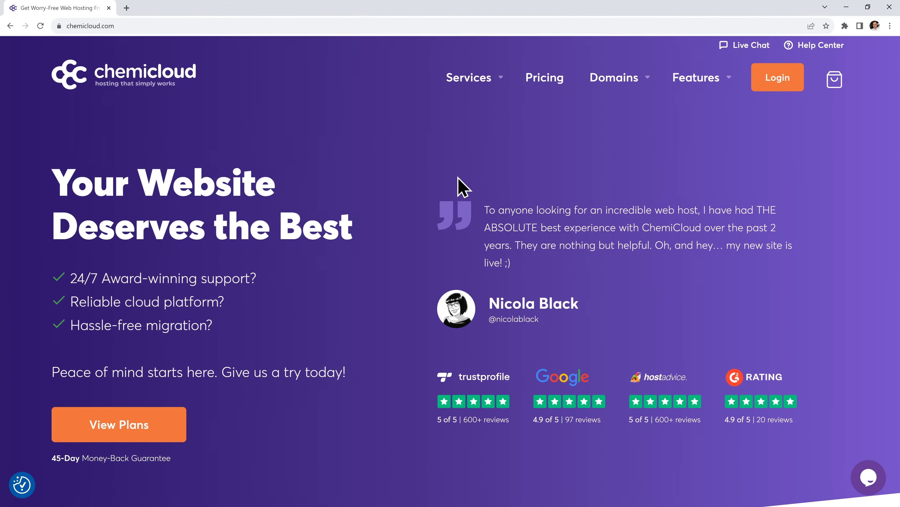
mouse_move(476, 87)
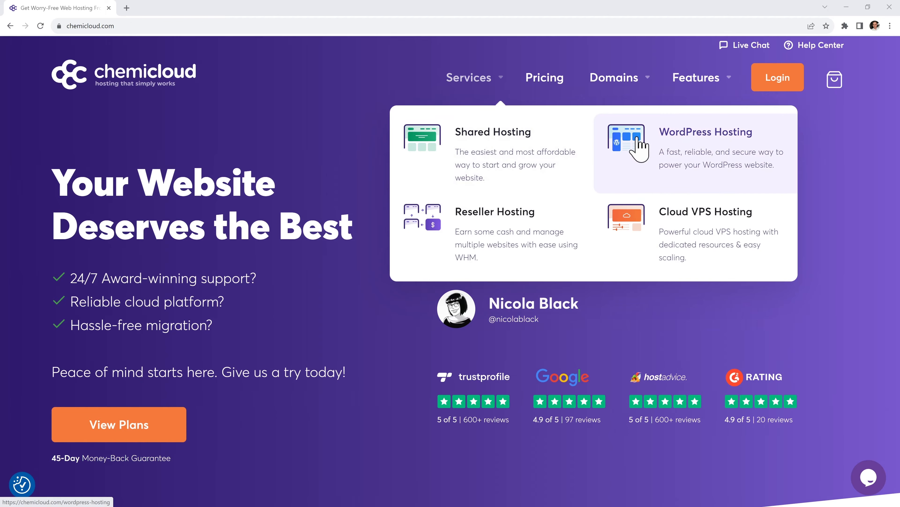
left_click(635, 149)
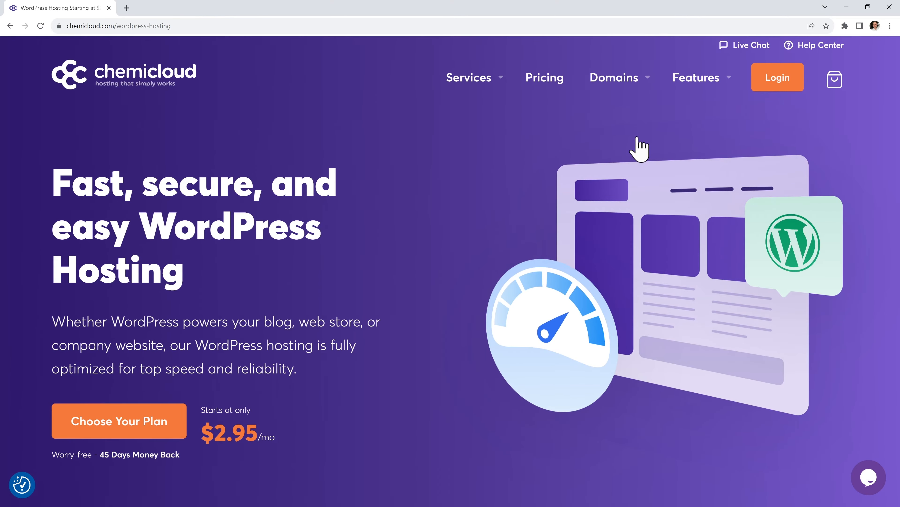
scroll(636, 142, "down", 1)
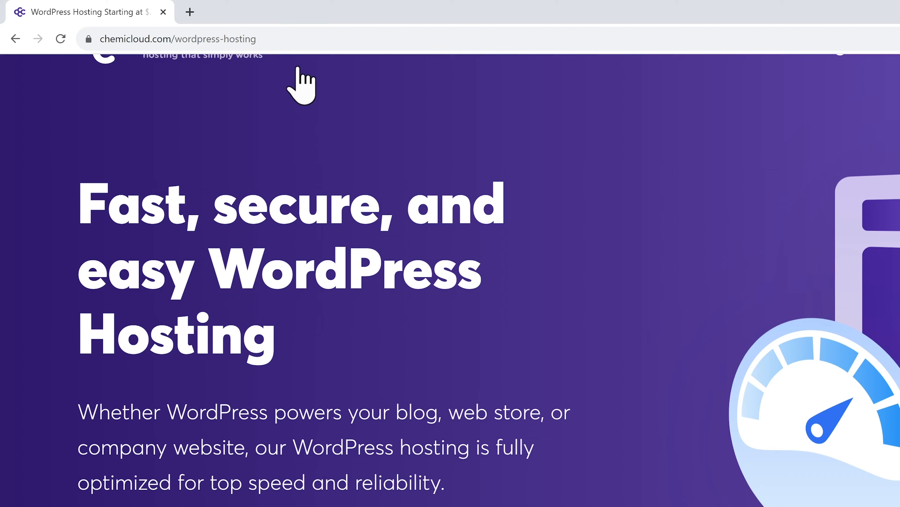
Replace wordpress-hosting with maker in the address to load chemicloud.com/maker
left_click(198, 24)
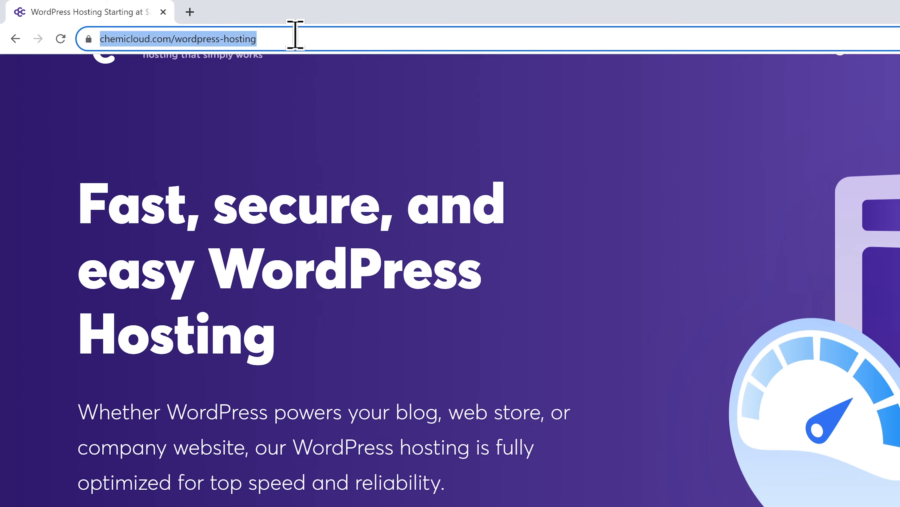
left_click(295, 35)
left_click_drag(302, 34, 207, 34)
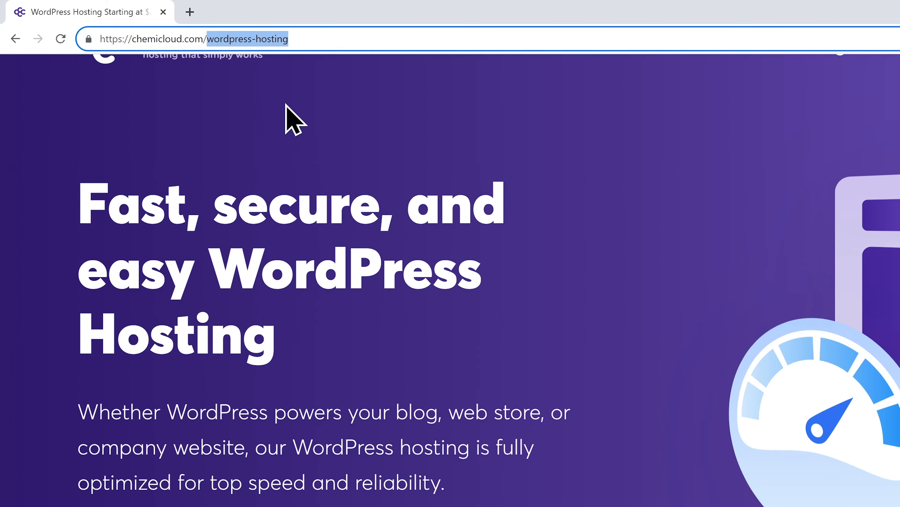
type("maker")
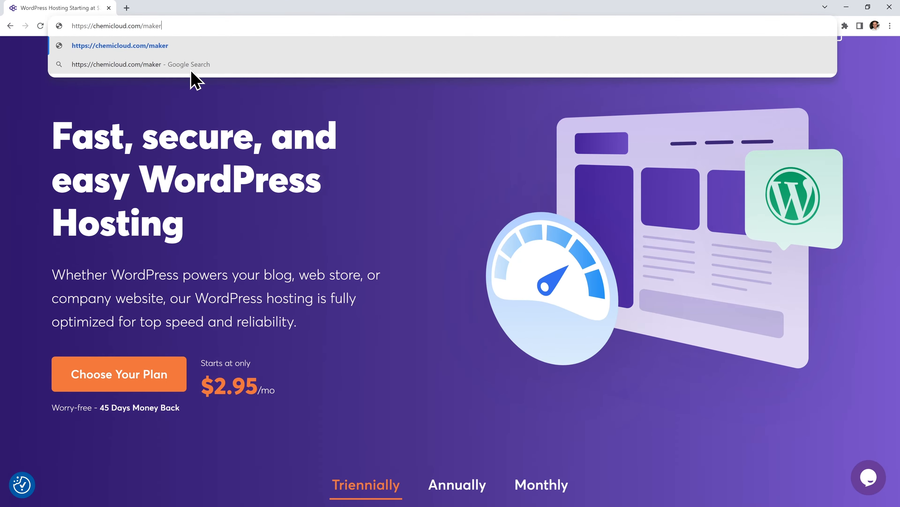
key("Return")
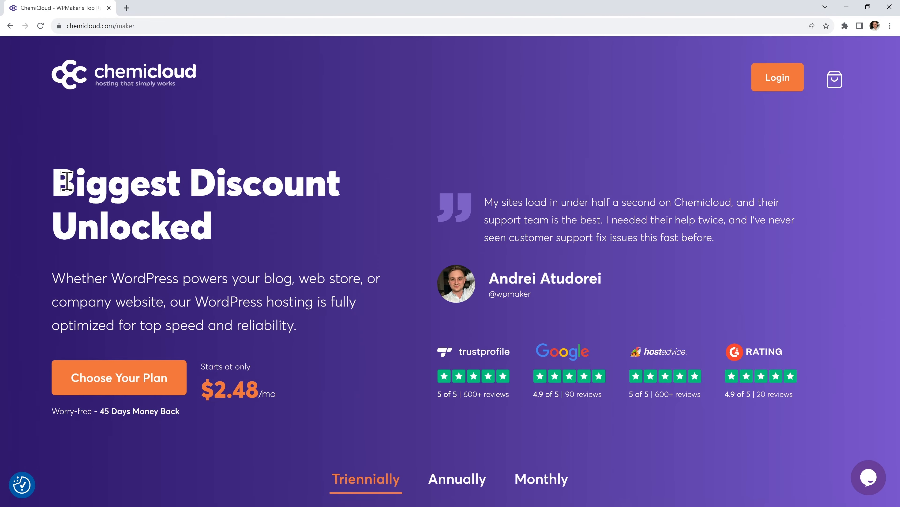
Compare the Starter $2.48, Pro $3.98 and Turbo $4.98/mo plan cards on the deal page
left_click_drag(67, 181, 210, 227)
left_click(391, 270)
scroll(487, 207, "down", 10)
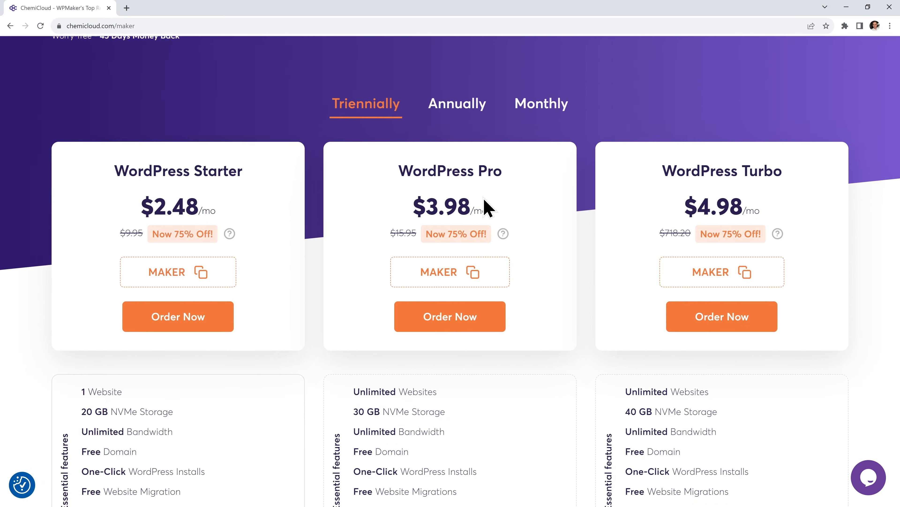
scroll(488, 208, "down", 1)
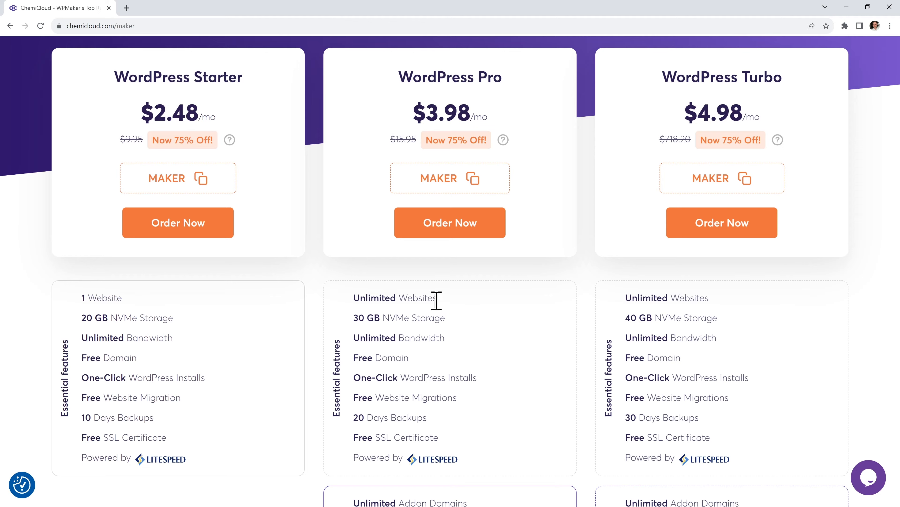
left_click_drag(451, 300, 353, 297)
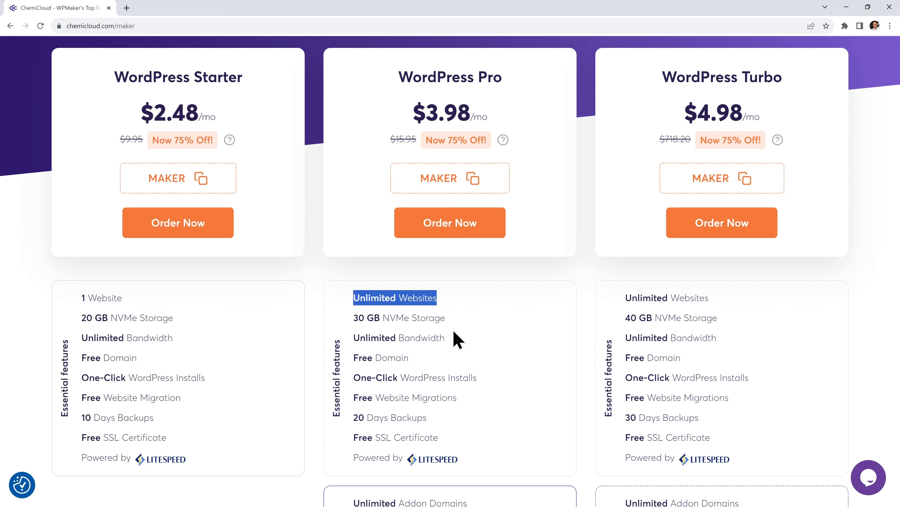
left_click(521, 311)
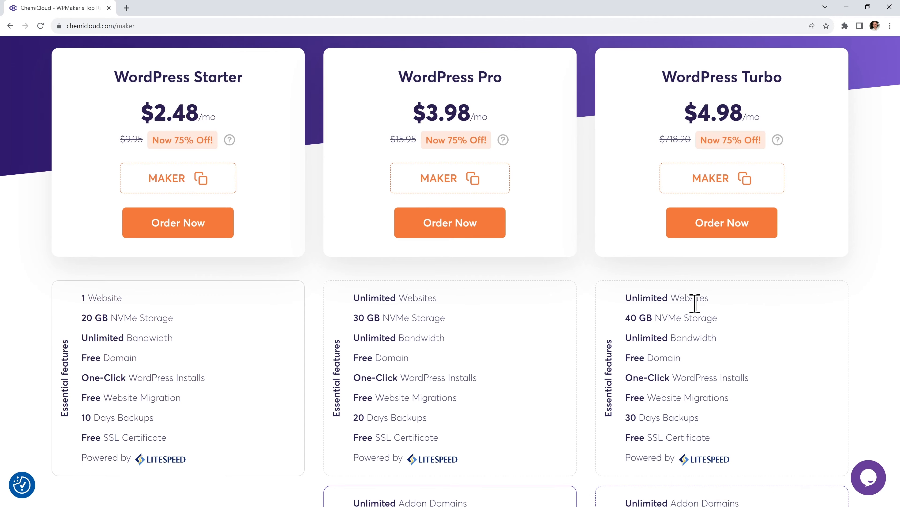
scroll(758, 353, "down", 6)
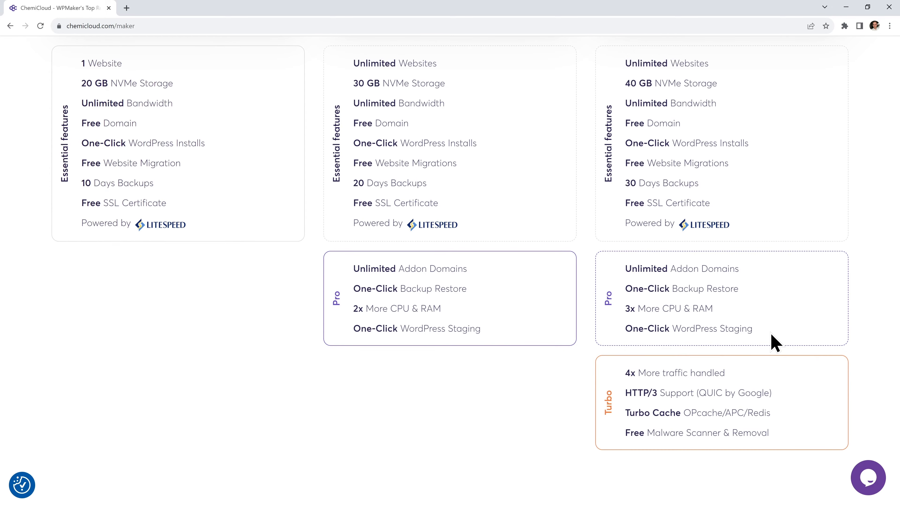
scroll(774, 343, "up", 6)
scroll(770, 341, "up", 2)
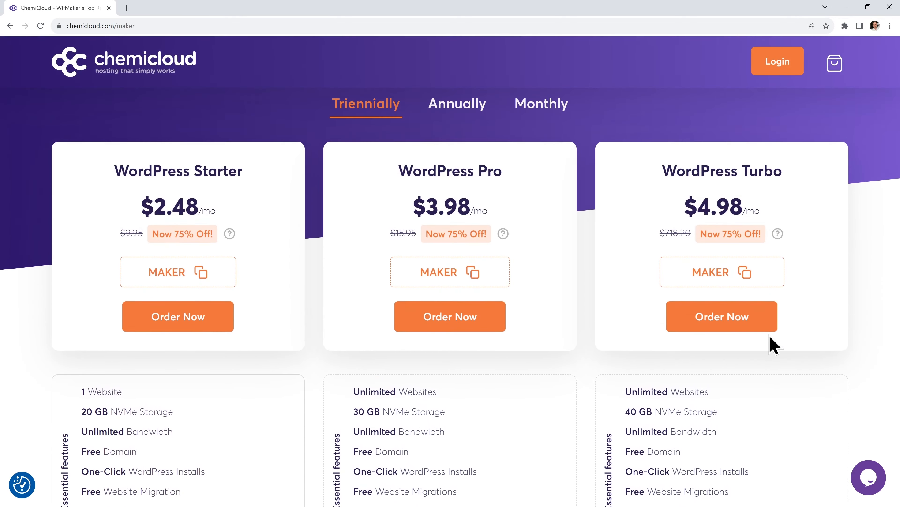
scroll(770, 342, "down", 1)
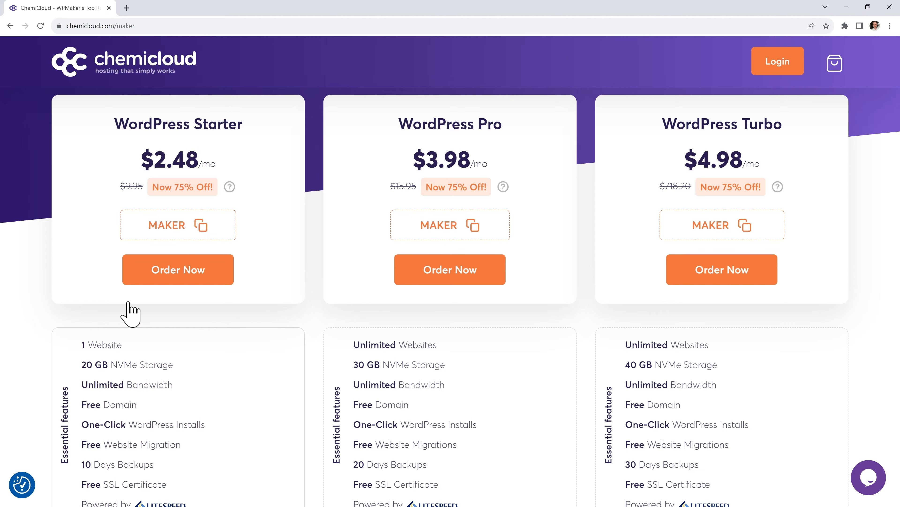
Order WordPress Starter and begin entering learntomakeasite under Register a new domain
left_click(192, 269)
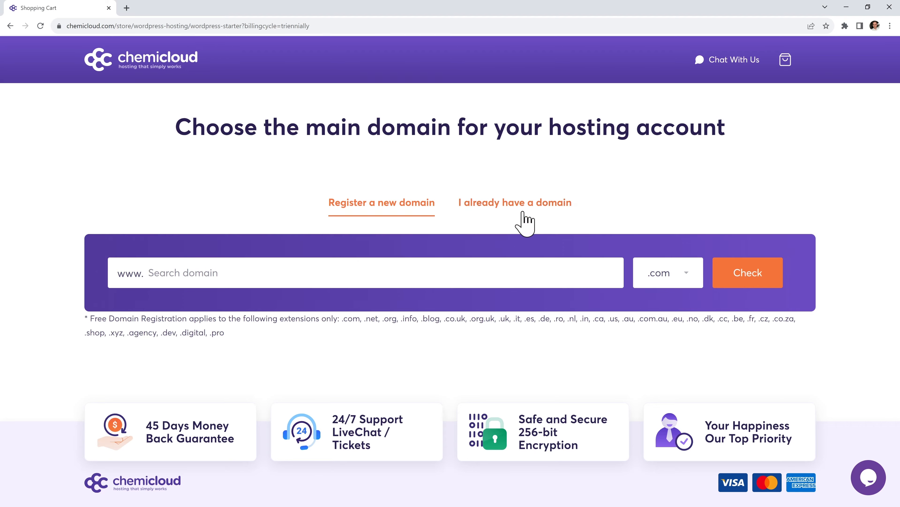
left_click(515, 210)
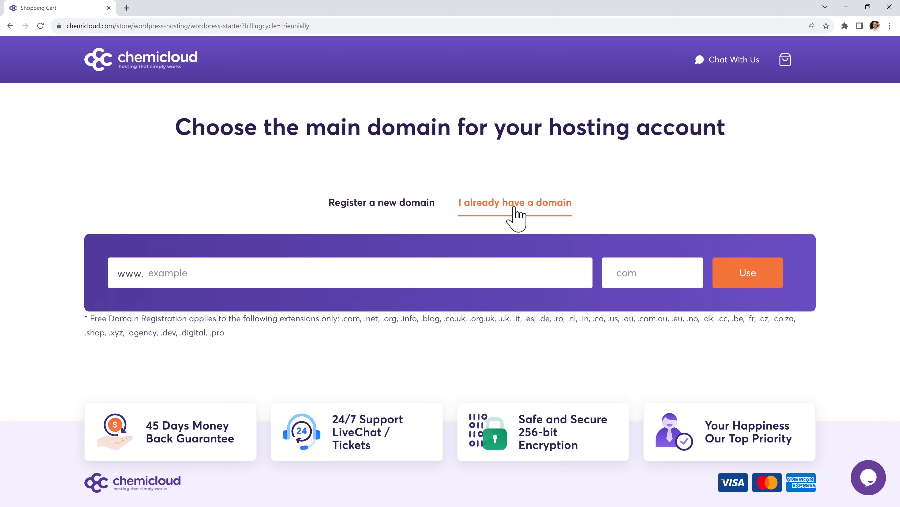
left_click(460, 267)
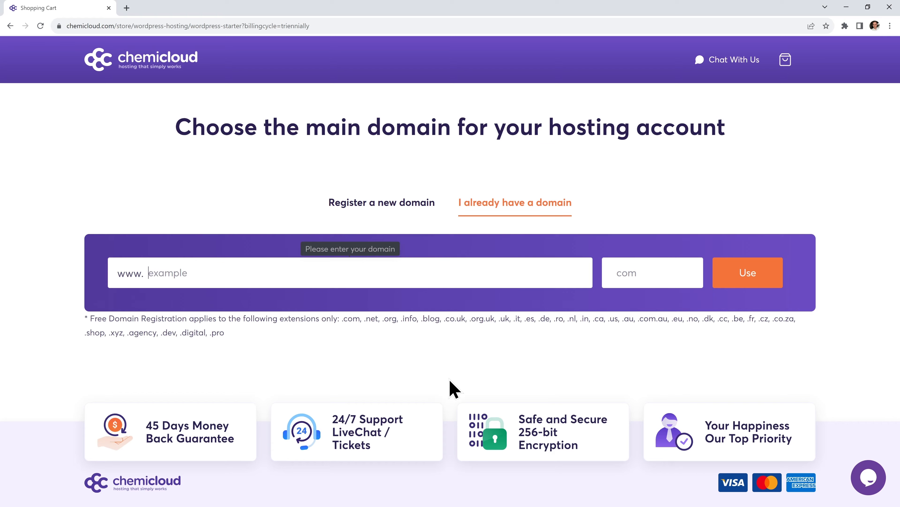
type("iAlreadyHaveASite")
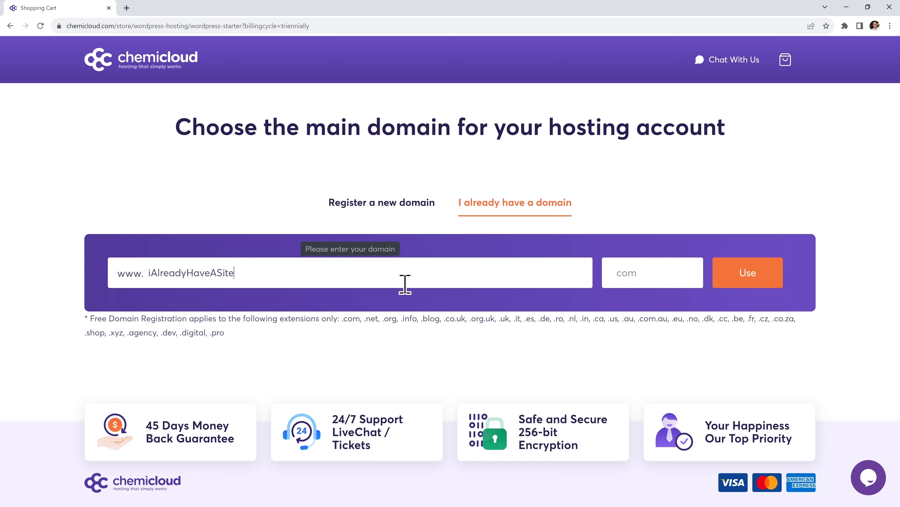
left_click(381, 209)
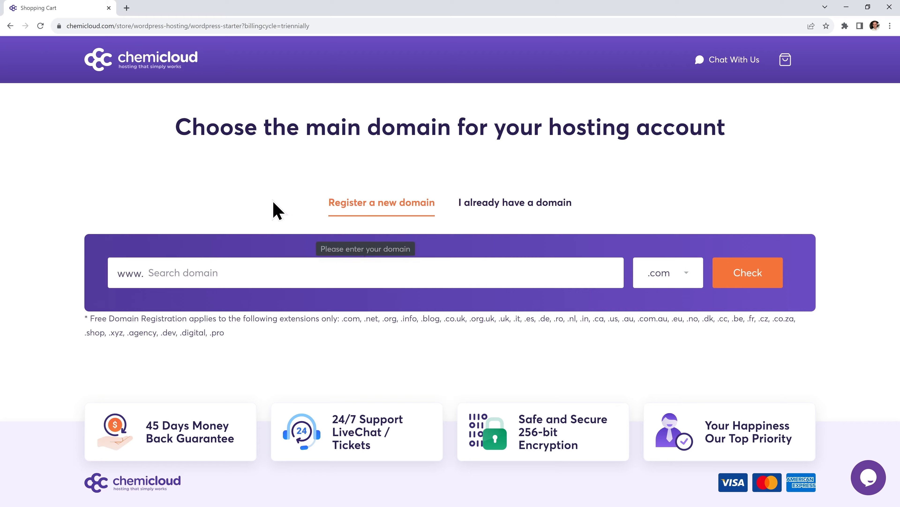
type("learntomakeasite")
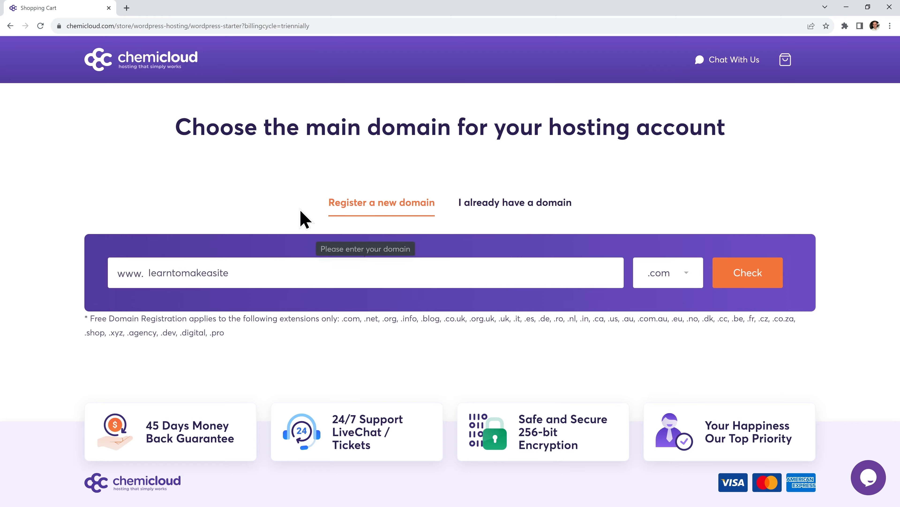
Keep the .com extension, check learntomakeasite.com availability, add it to the cart and continue
left_click(685, 274)
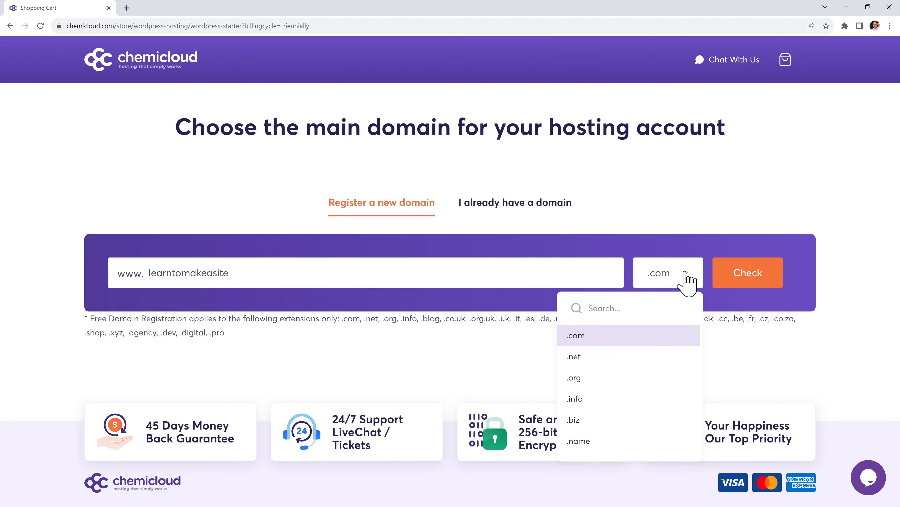
scroll(650, 398, "down", 4)
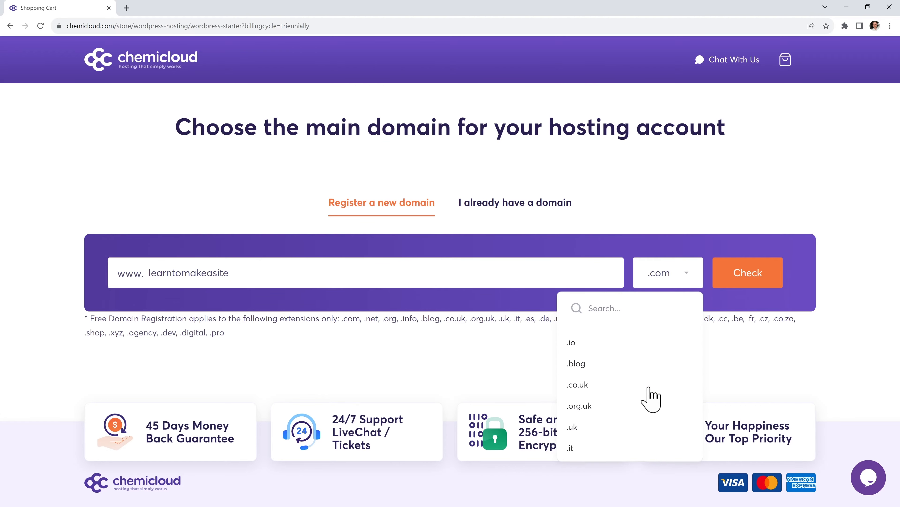
scroll(648, 387, "up", 4)
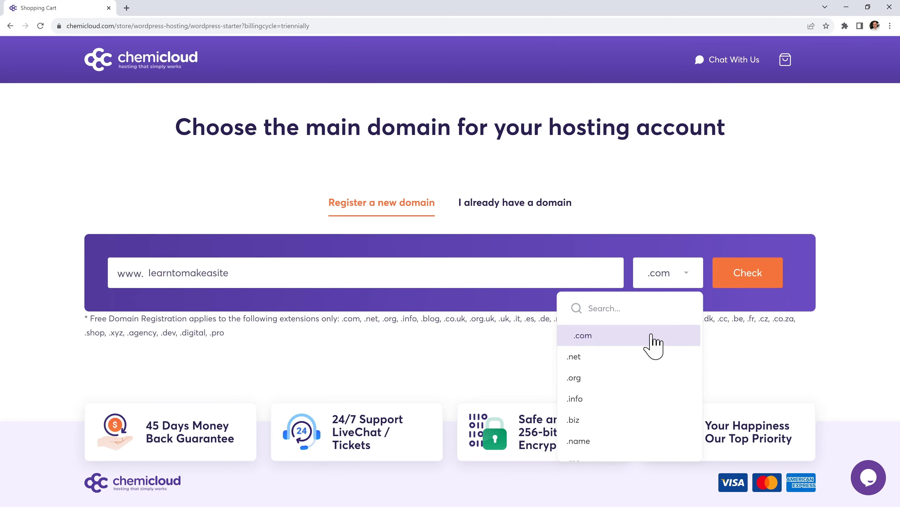
left_click(653, 341)
left_click(752, 276)
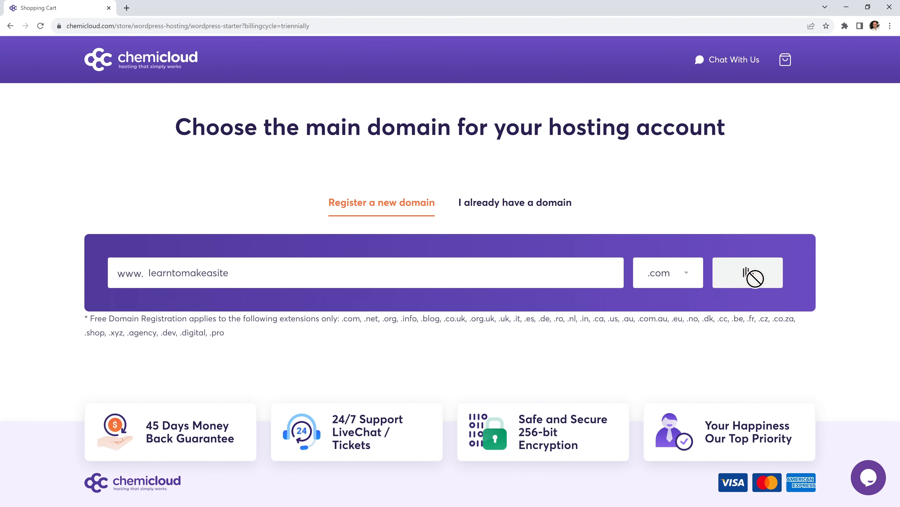
scroll(805, 303, "down", 5)
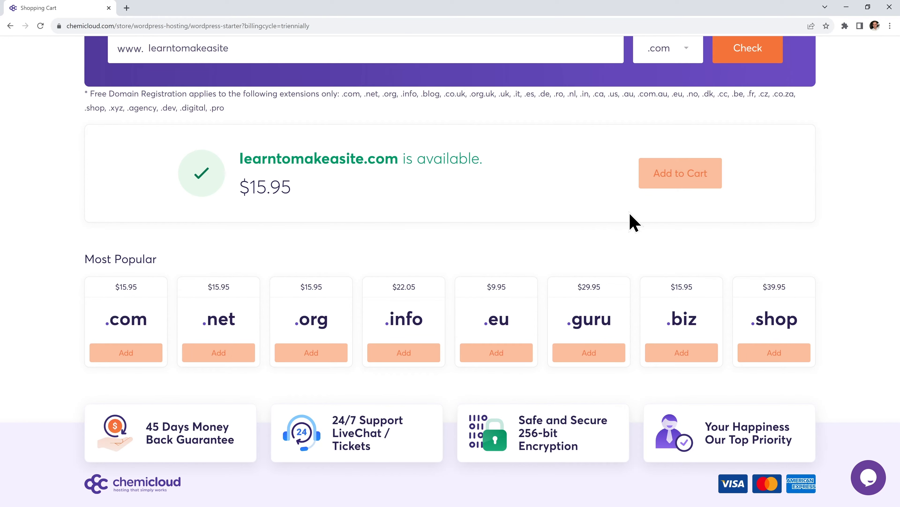
left_click(672, 183)
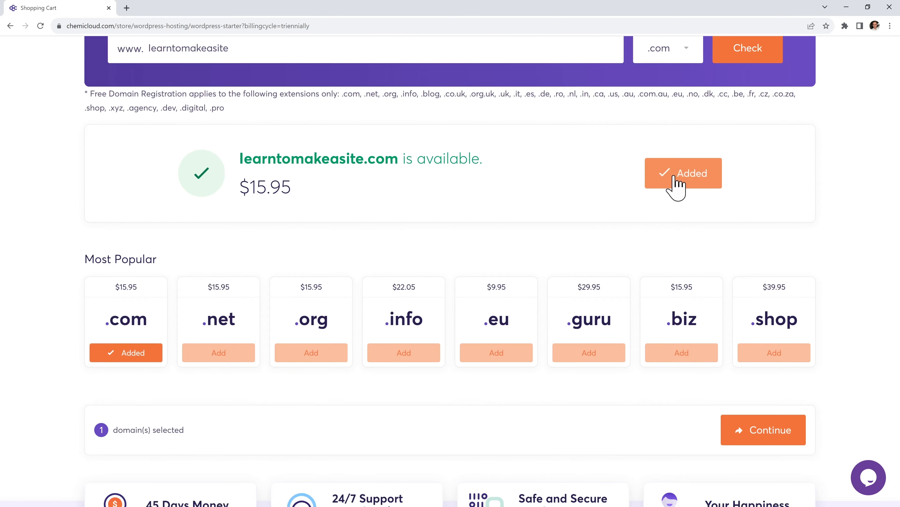
left_click(757, 439)
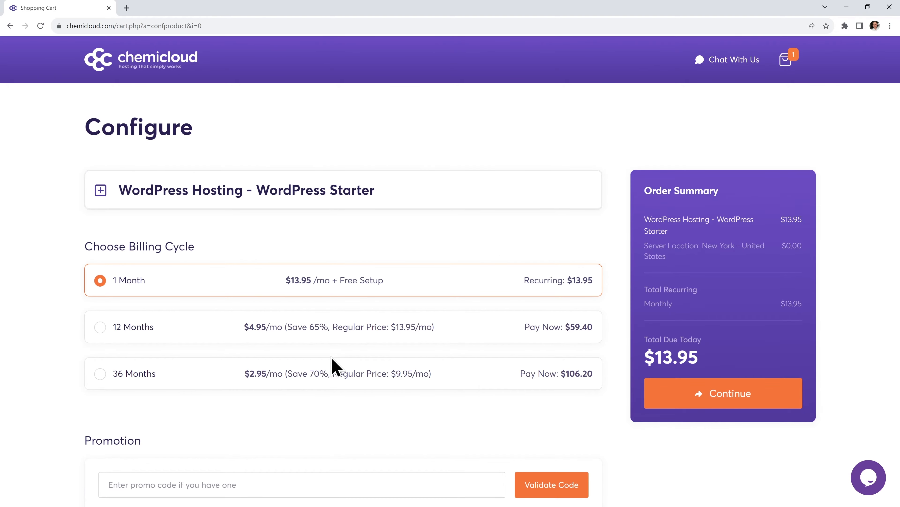
Choose Frankfurt, Germany as the server location, leave default add-ons, and continue
scroll(433, 341, "down", 8)
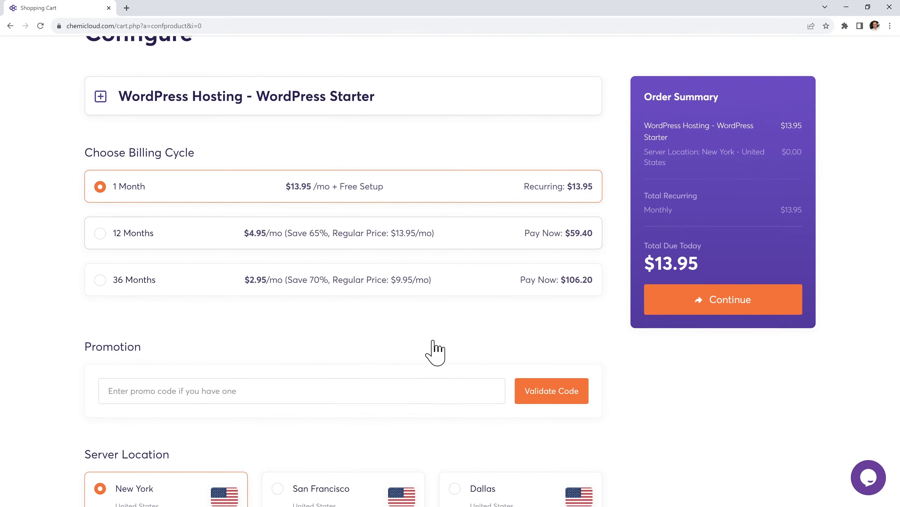
scroll(433, 341, "down", 4)
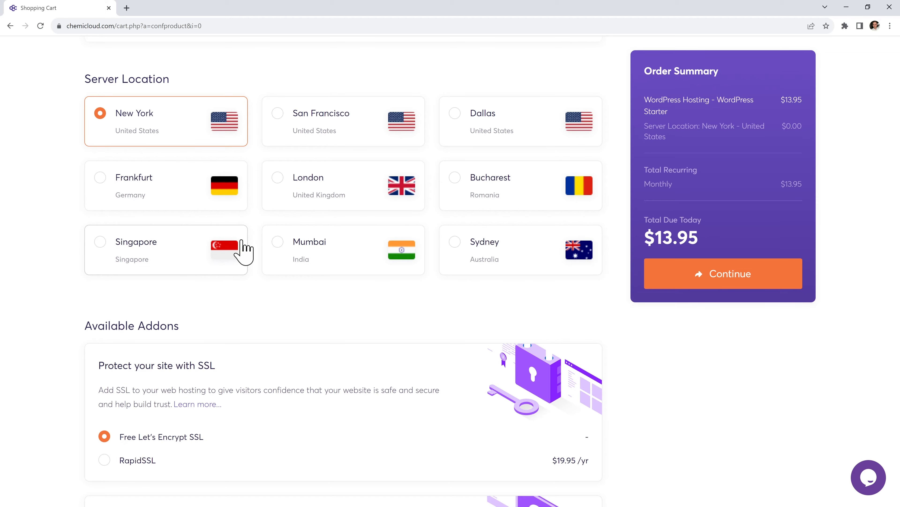
left_click(187, 181)
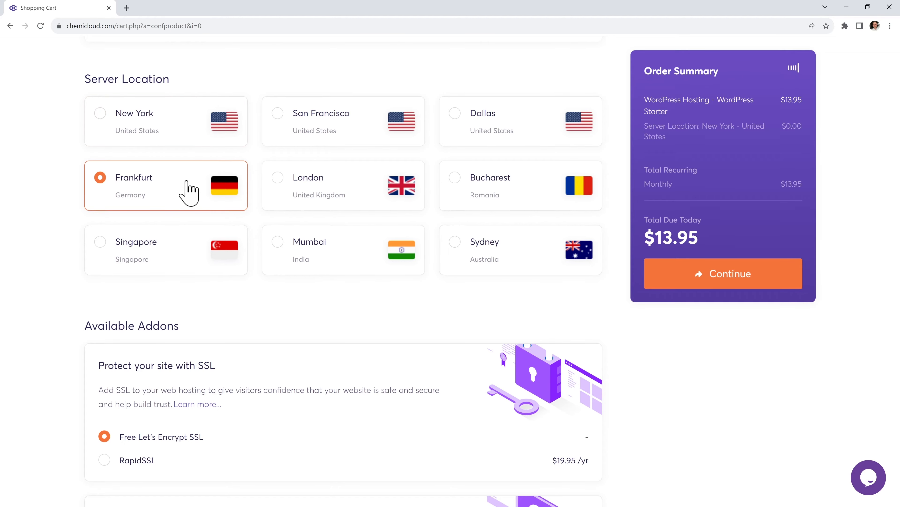
scroll(440, 301, "down", 5)
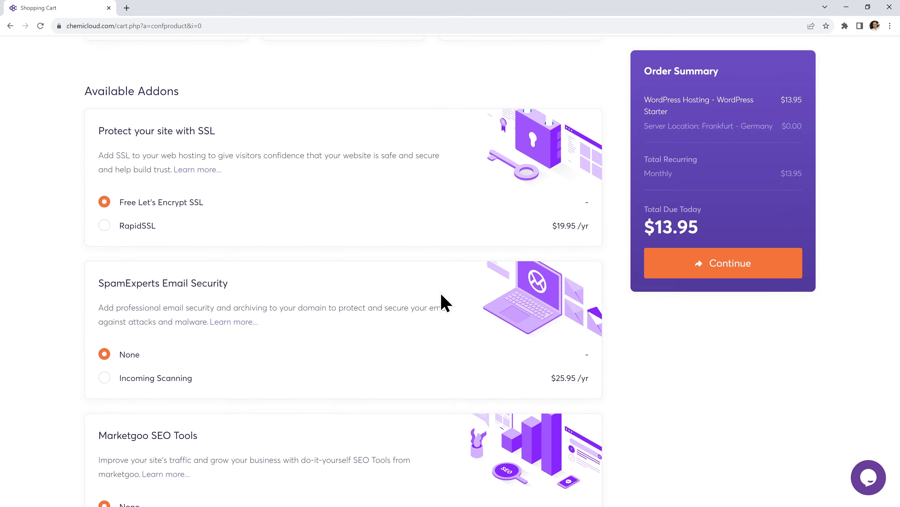
scroll(443, 301, "down", 1)
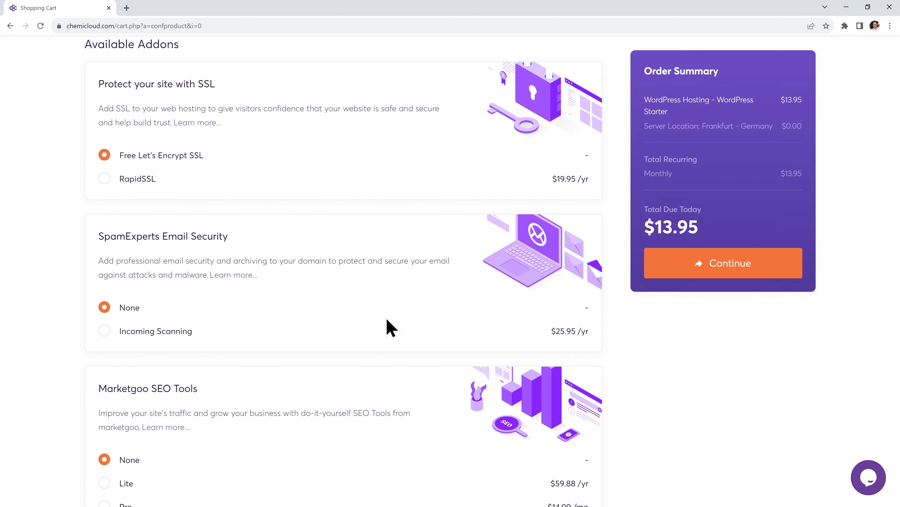
scroll(388, 326, "down", 4)
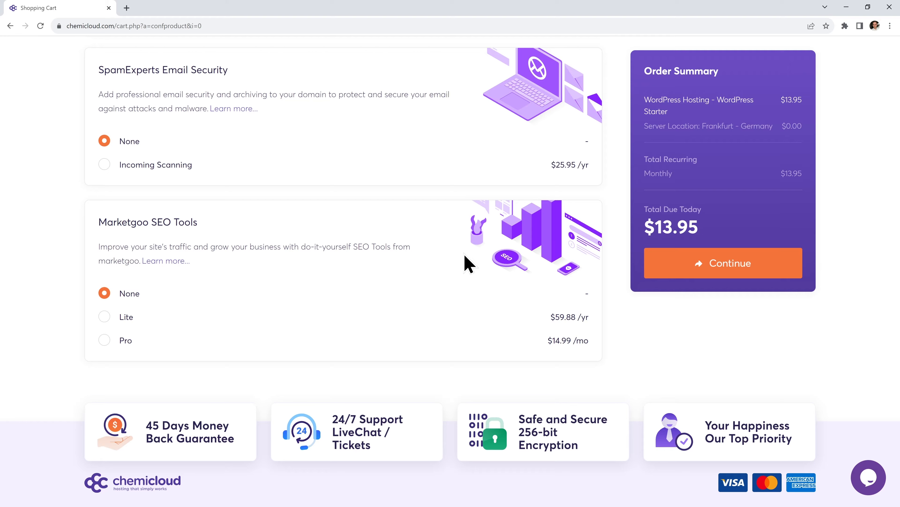
scroll(483, 268, "up", 4)
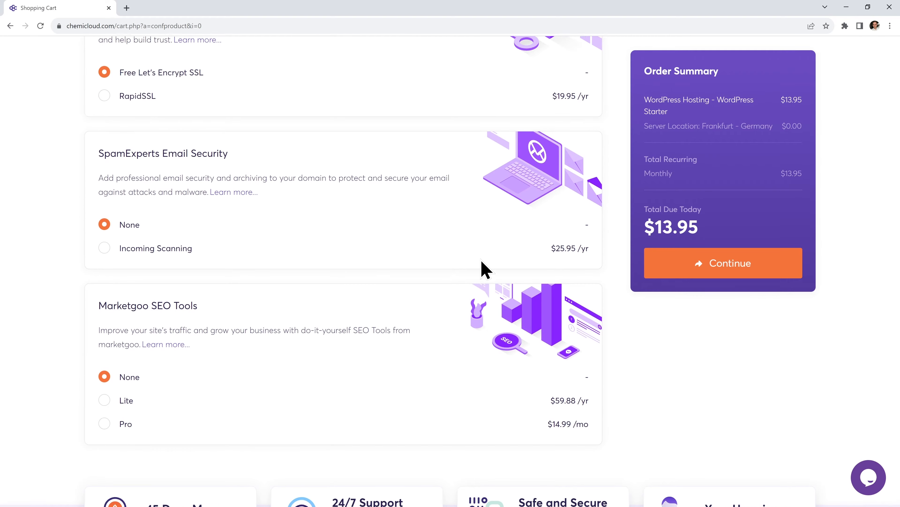
scroll(485, 269, "up", 1)
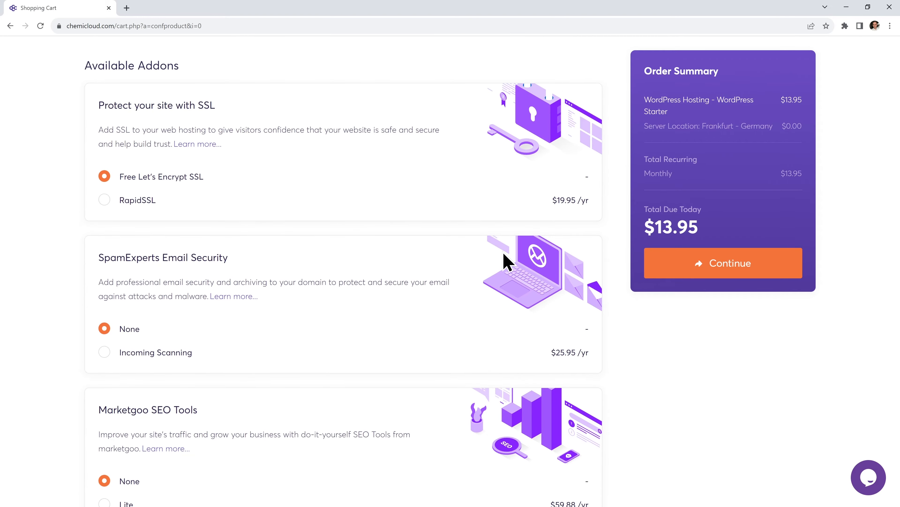
left_click(721, 259)
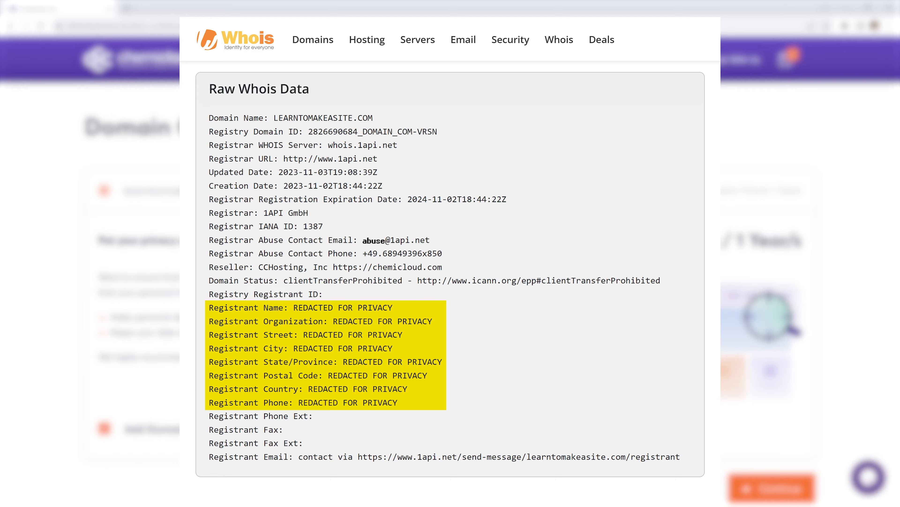
Uncheck Domain Privacy & Protection for learntomakeasite.com and proceed to checkout
scroll(484, 356, "down", 2)
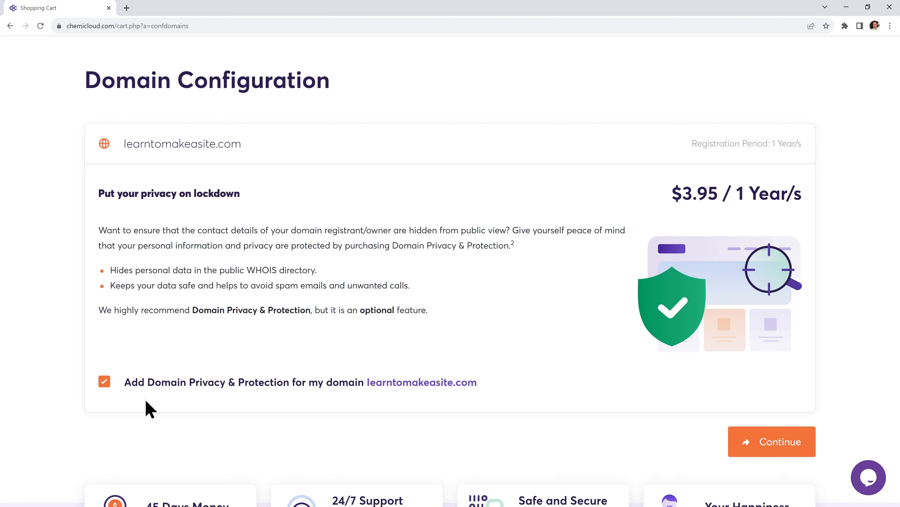
left_click(104, 382)
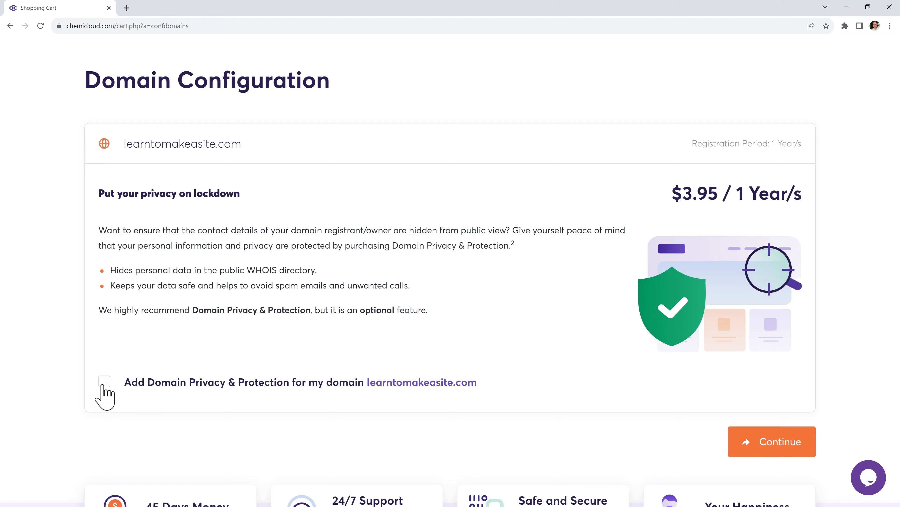
left_click(755, 443)
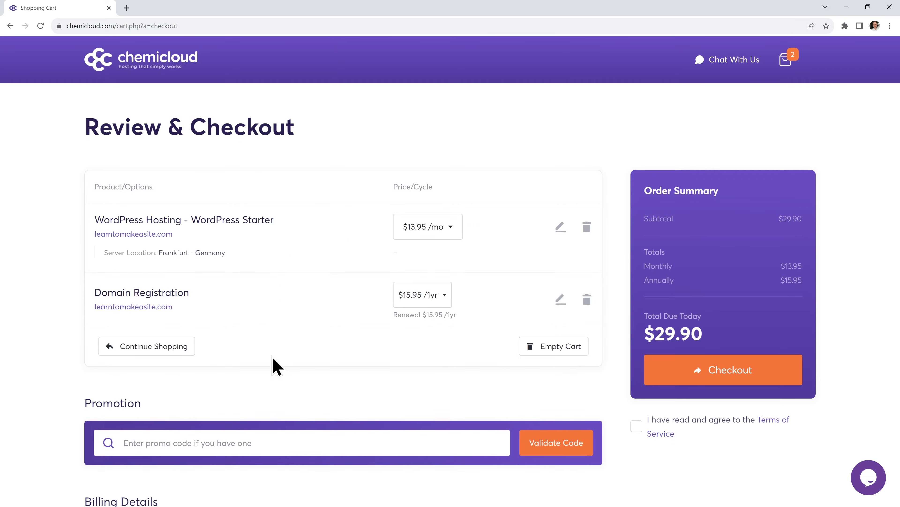
Switch hosting to yearly billing and validate promo code MAKER for a $57.80 total
left_click(444, 229)
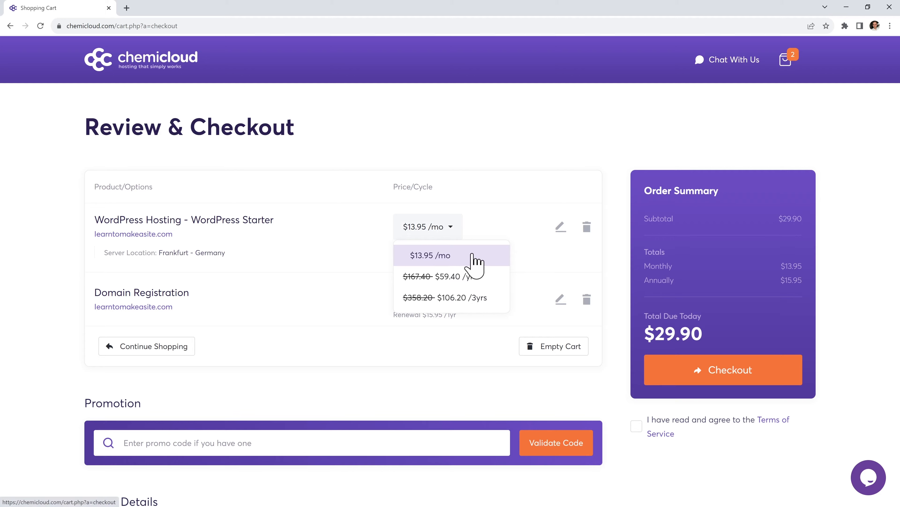
left_click(490, 278)
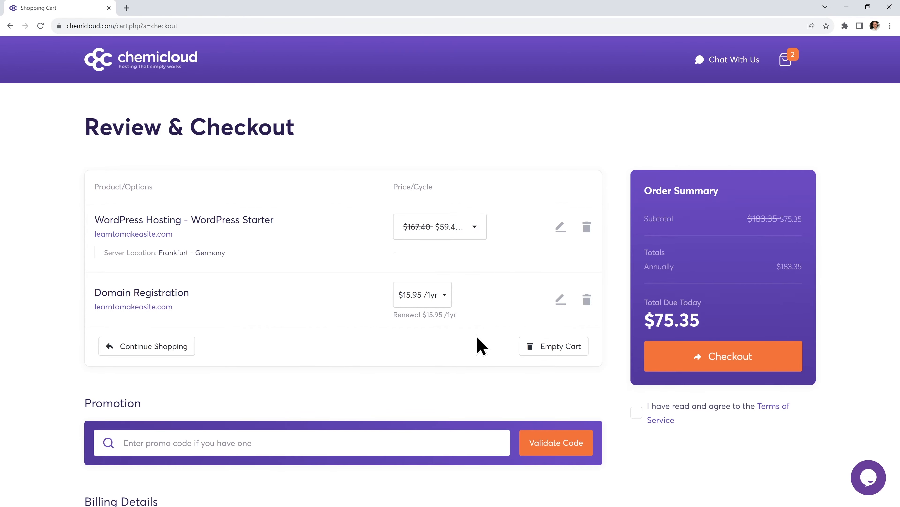
left_click(331, 439)
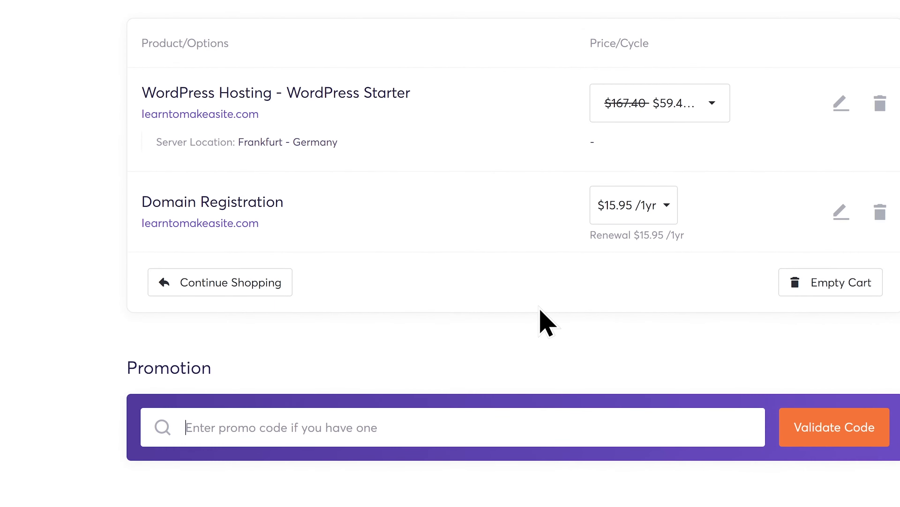
type("MAKER")
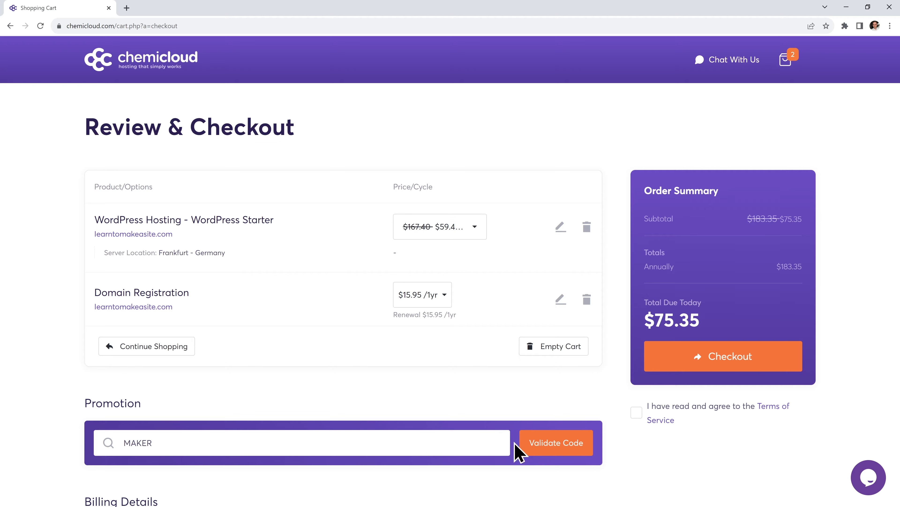
left_click(539, 451)
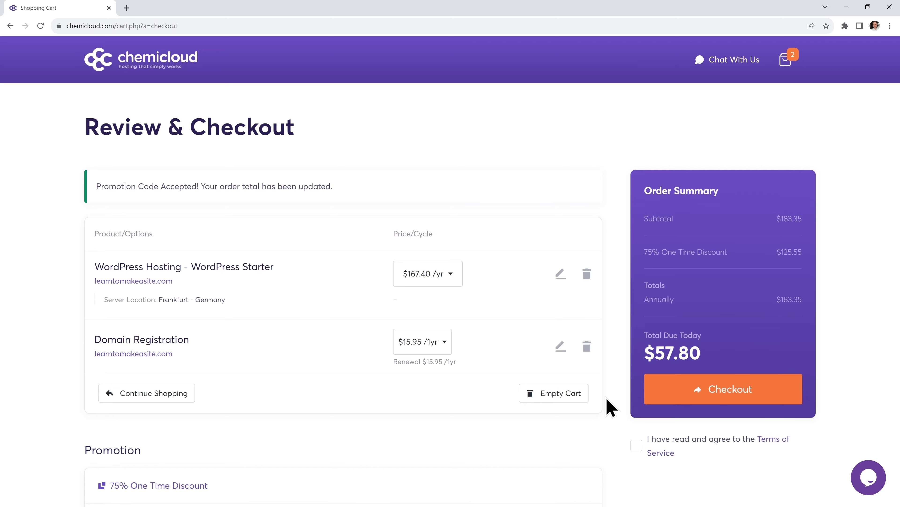
left_click(448, 278)
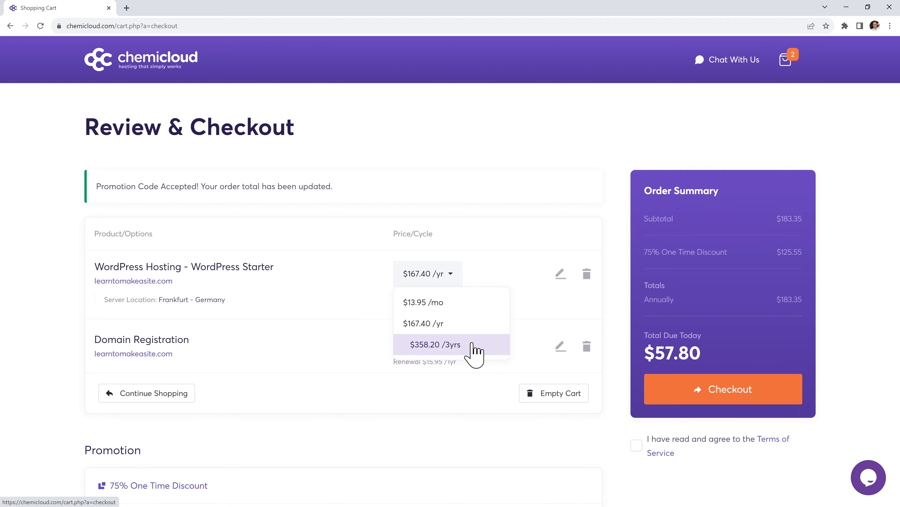
left_click(474, 351)
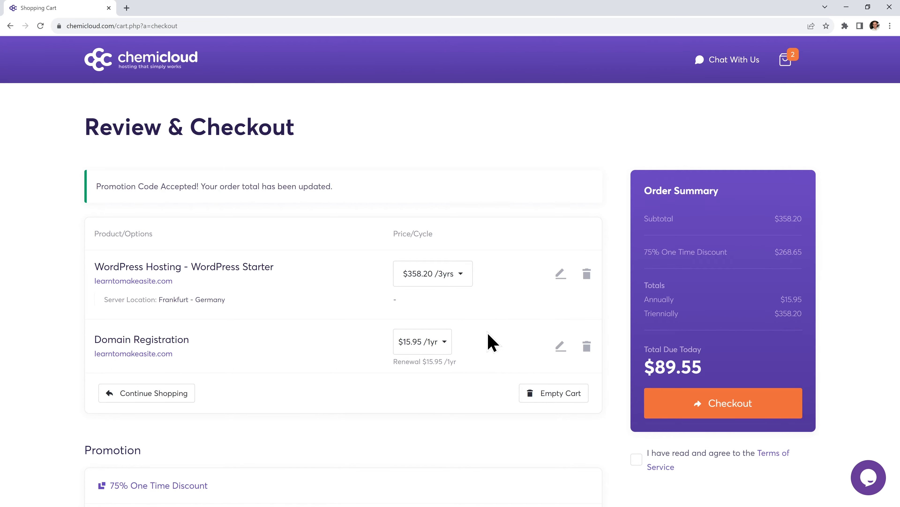
left_click(456, 276)
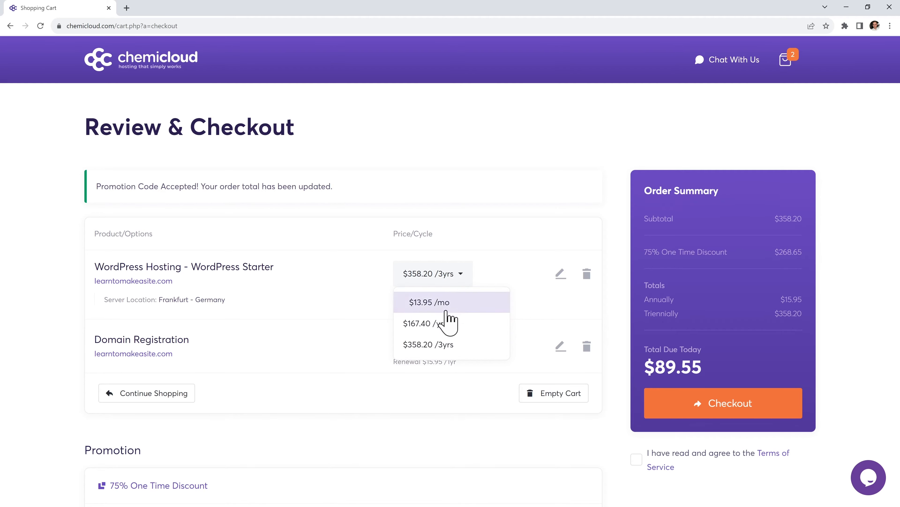
left_click(457, 324)
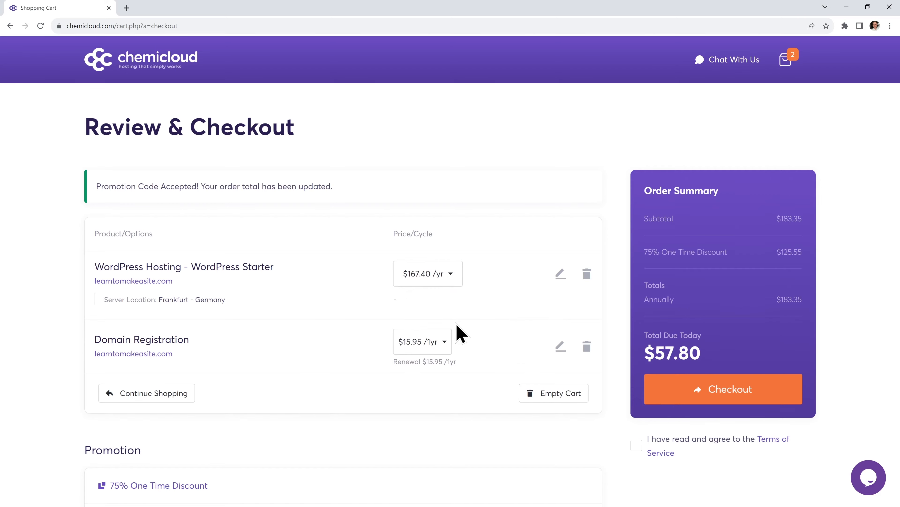
Fill in the account holder's first name, last name, e-mail address and phone number
scroll(458, 326, "down", 15)
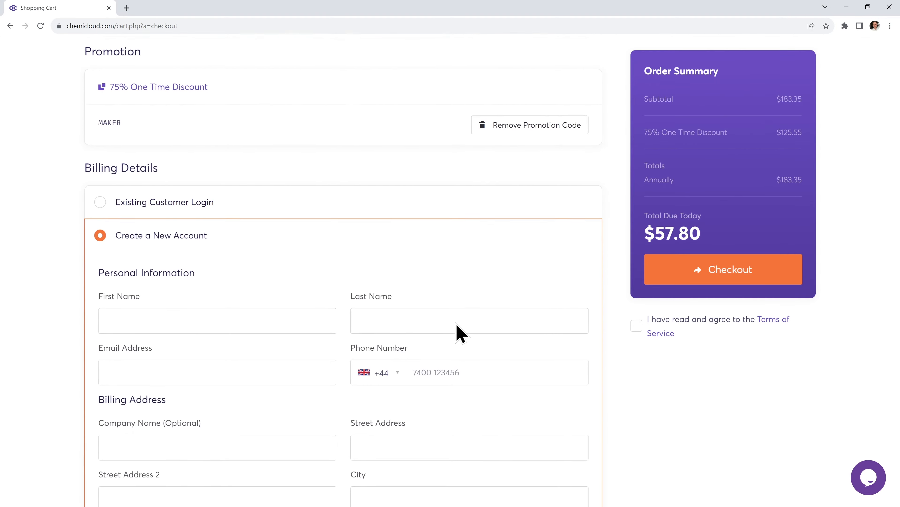
left_click(306, 162)
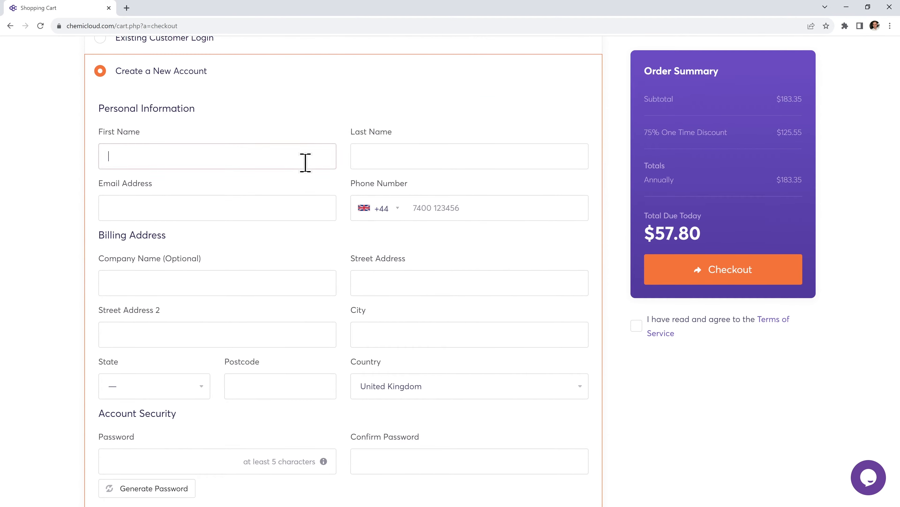
key("Tab")
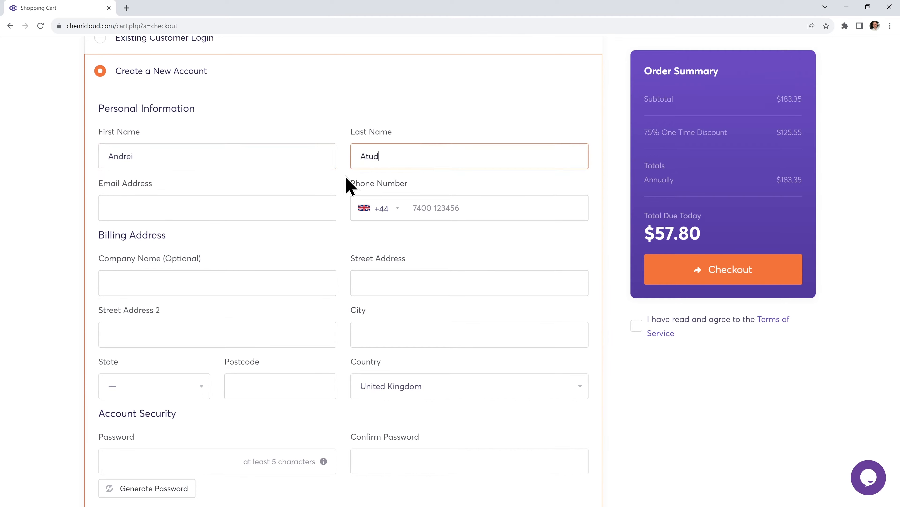
key("Tab")
key("Tab")
Enter the UK billing street address, city and postcode
key("Tab")
key("Tab")
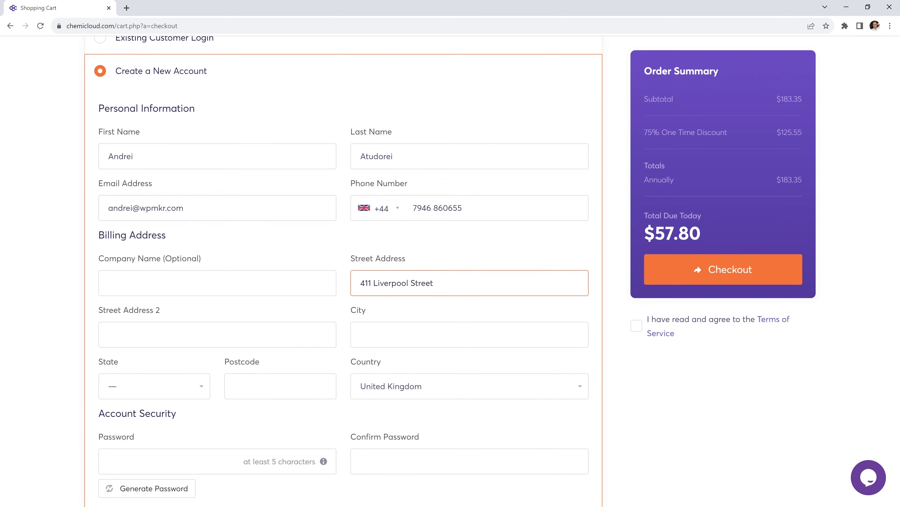
key("Tab")
key("Tab")
type("Manchester")
left_click(193, 388)
type("M65QQ")
scroll(325, 429, "down", 1)
scroll(326, 437, "down", 3)
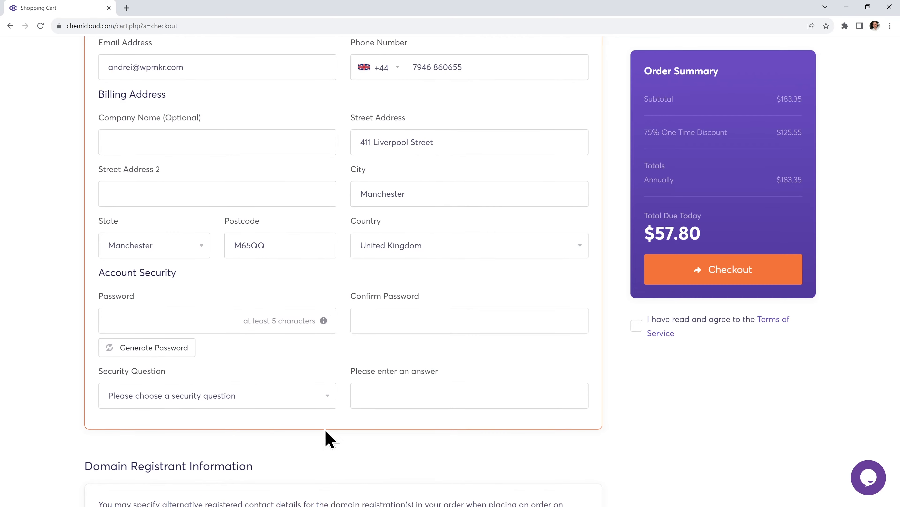
Set and confirm the account password, then answer the first-car security question
left_click(209, 319)
type("•••••••••••••")
key("Tab")
type("•••••••••••••")
left_click(305, 395)
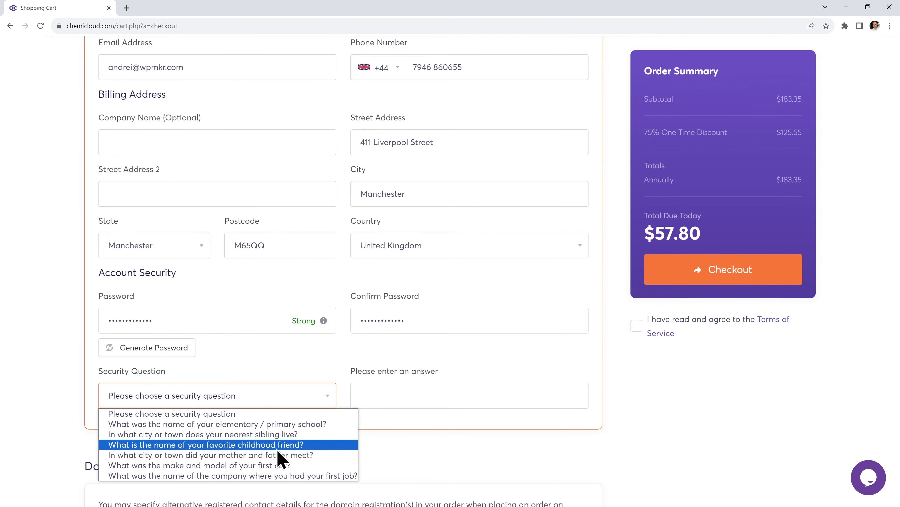
left_click(280, 465)
left_click(398, 403)
type("•••••••••")
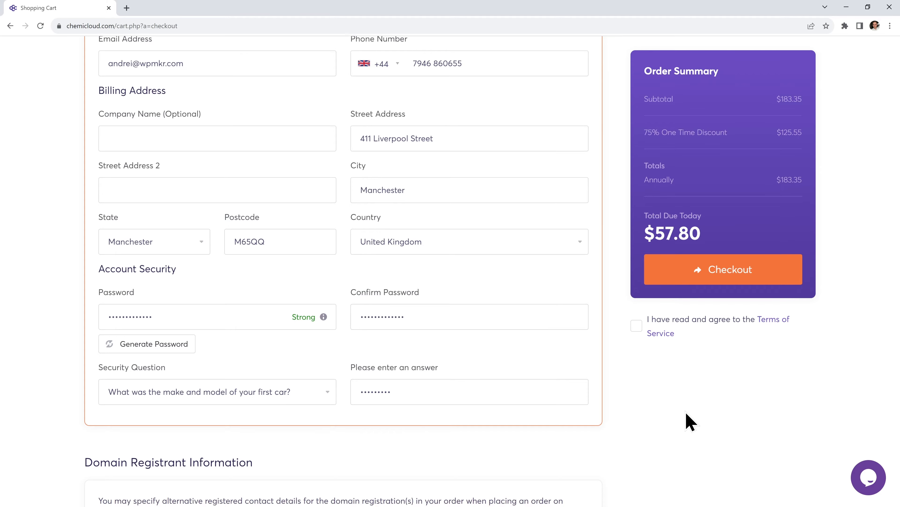
scroll(689, 422, "down", 10)
scroll(689, 422, "down", 1)
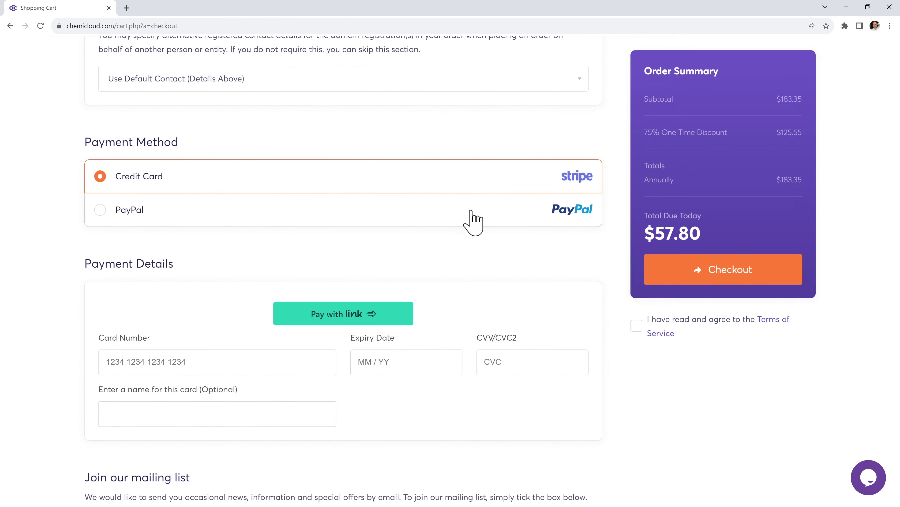
Enter the credit card number in the payment details
left_click(232, 361)
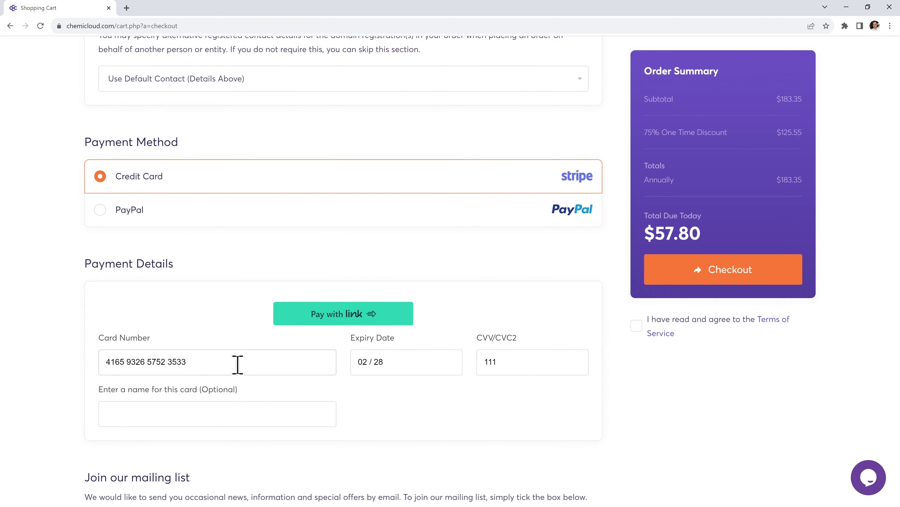
scroll(418, 413, "down", 5)
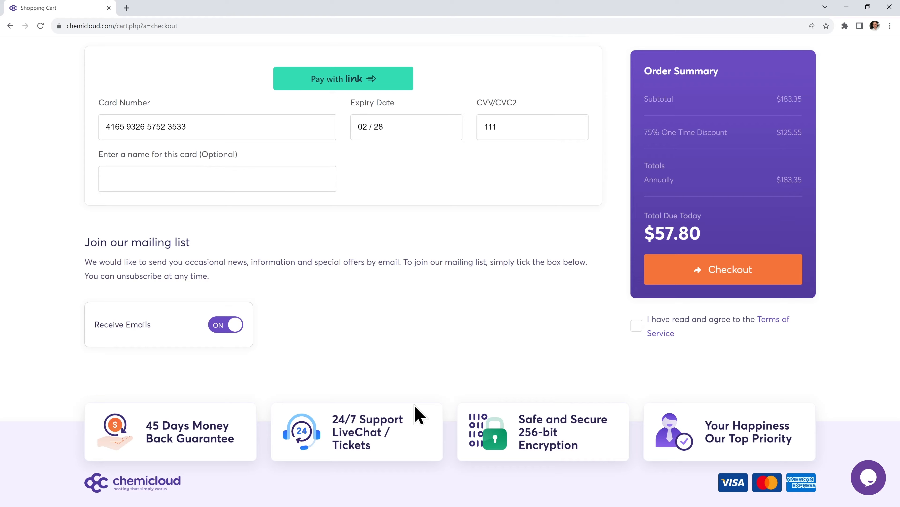
Opt out of the mailing list, accept the Terms of Service and place the order
left_click(230, 329)
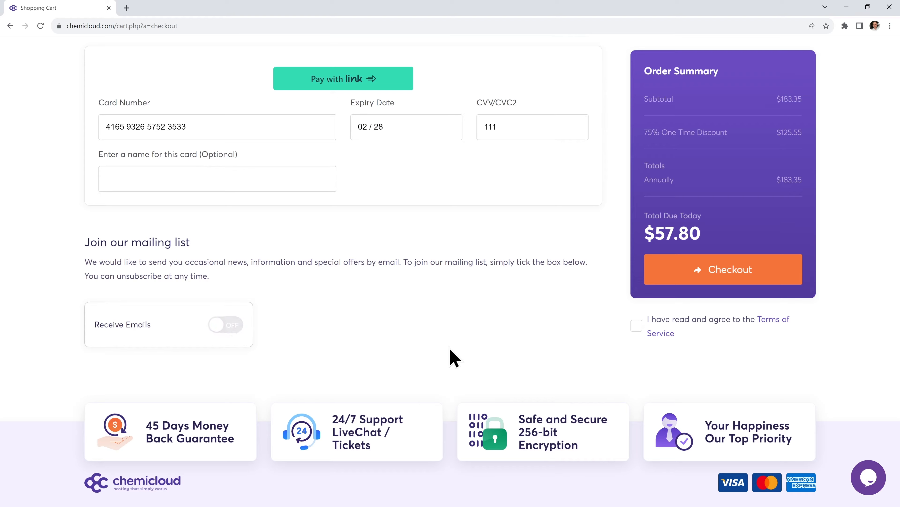
left_click(637, 327)
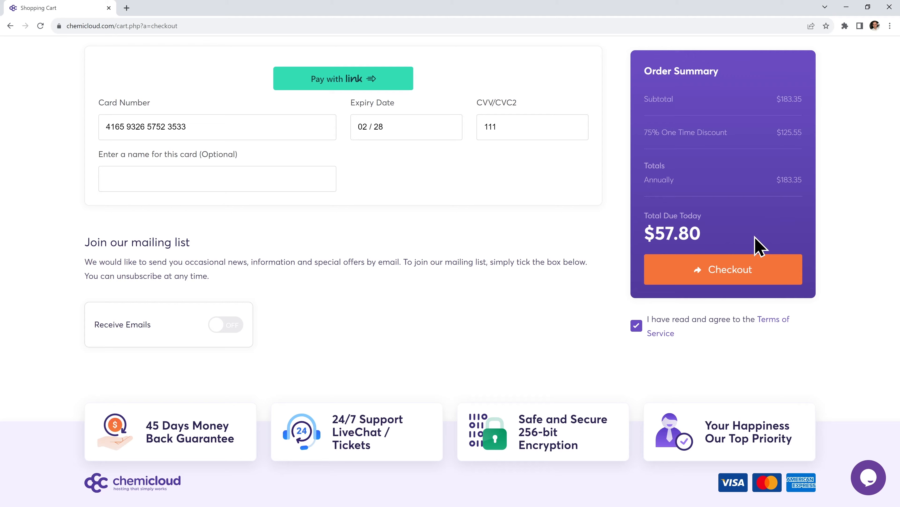
left_click(738, 268)
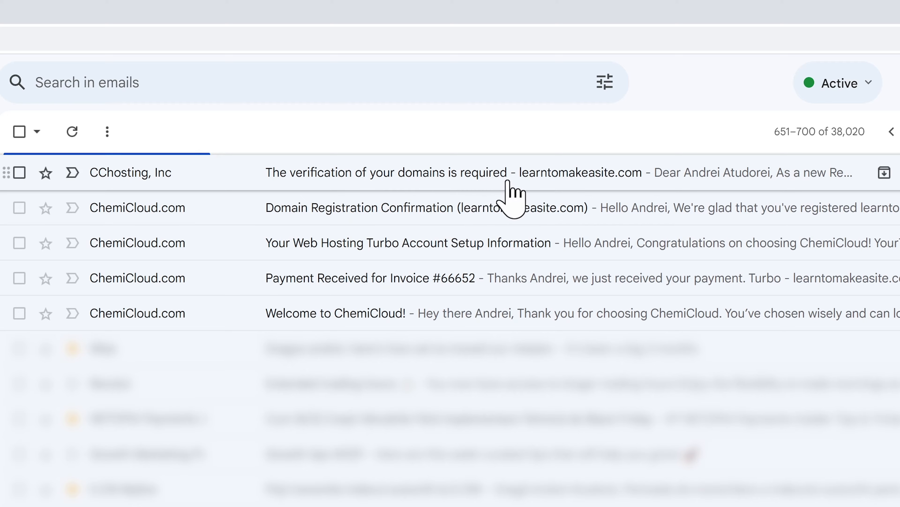
Open CChosting's verification email and follow its link to verify learntomakeasite.com
left_click(499, 166)
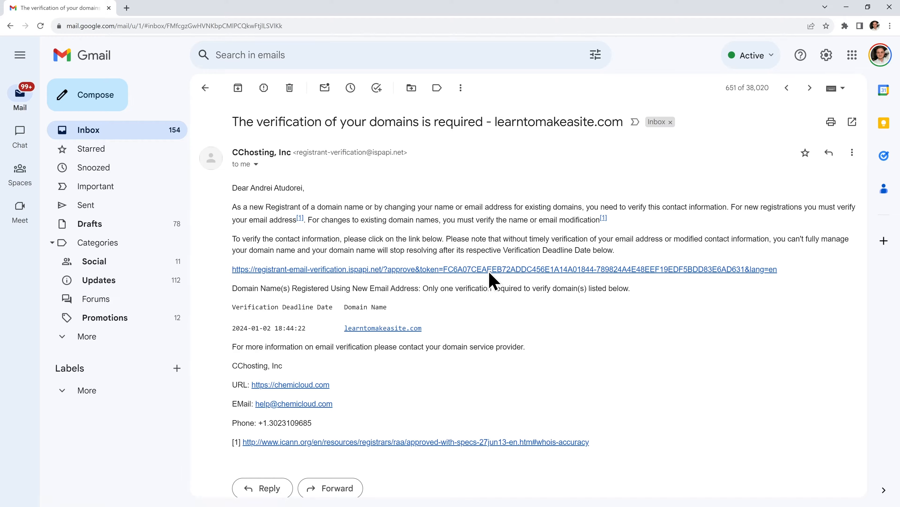
left_click(490, 269)
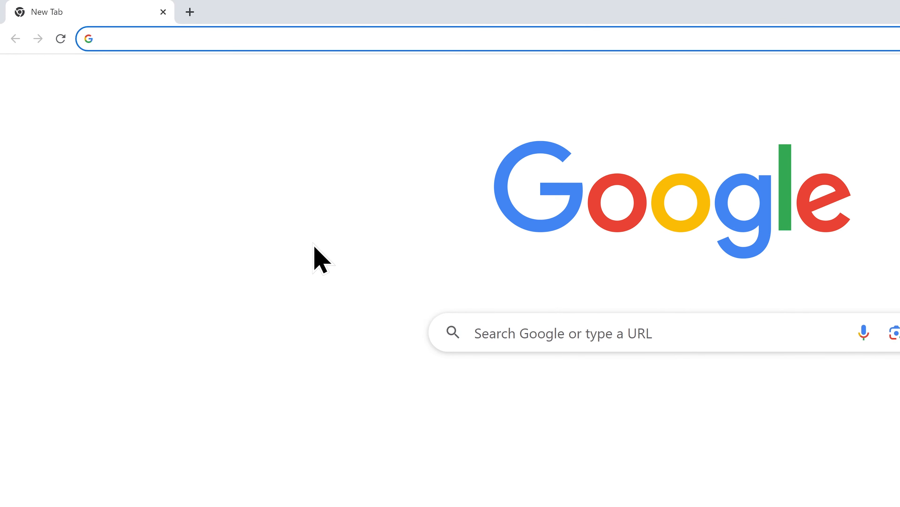
Sign in to the ChemiCloud client area at chemicloud.com/login with the account email and password
type("chemicloud.com/lo")
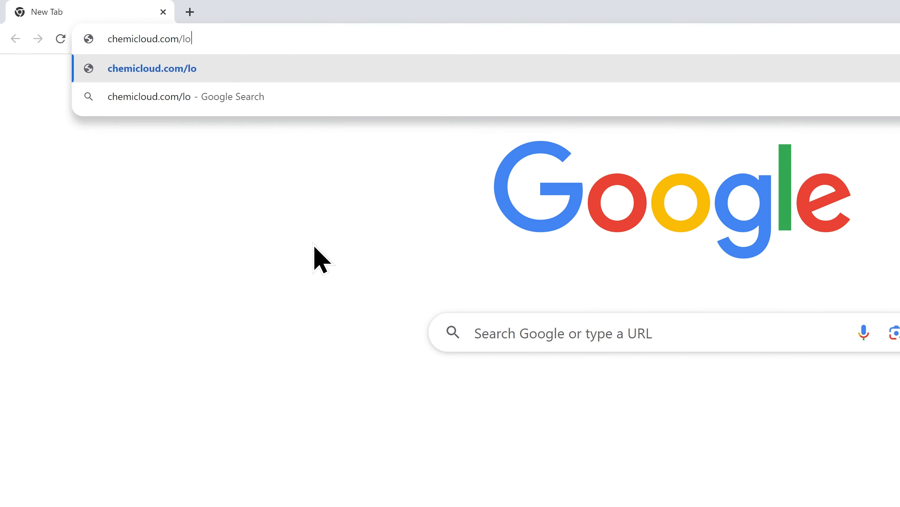
type("gin")
key("Return")
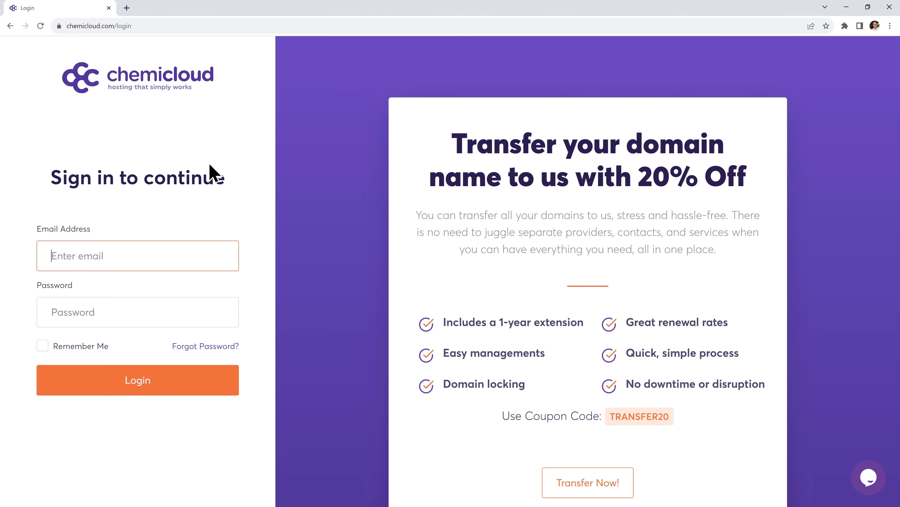
key("Tab")
type("••••••••")
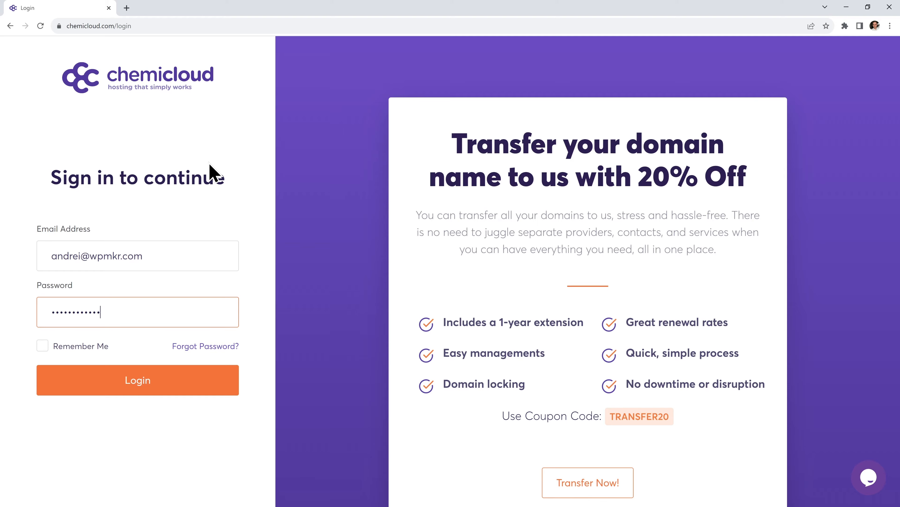
left_click(146, 382)
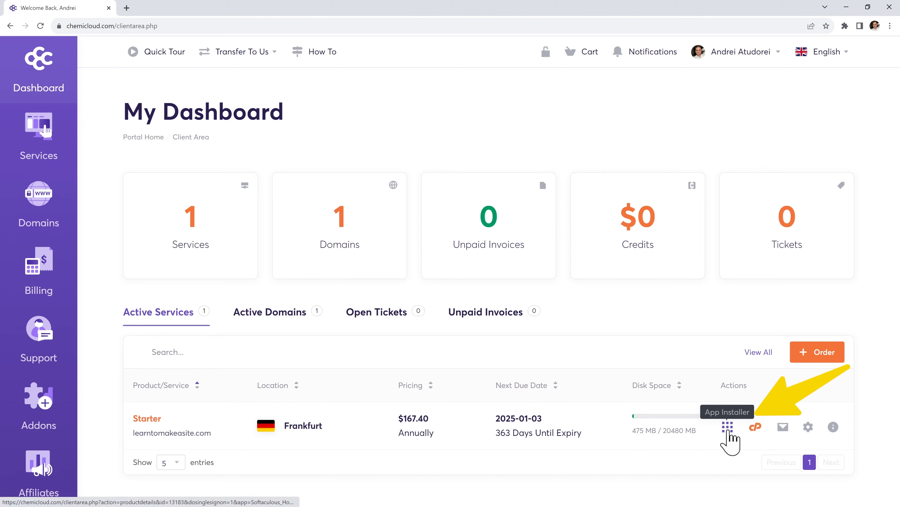
Start a new WordPress installation from the app installer and review the Site Name and Description fields
left_click(727, 427)
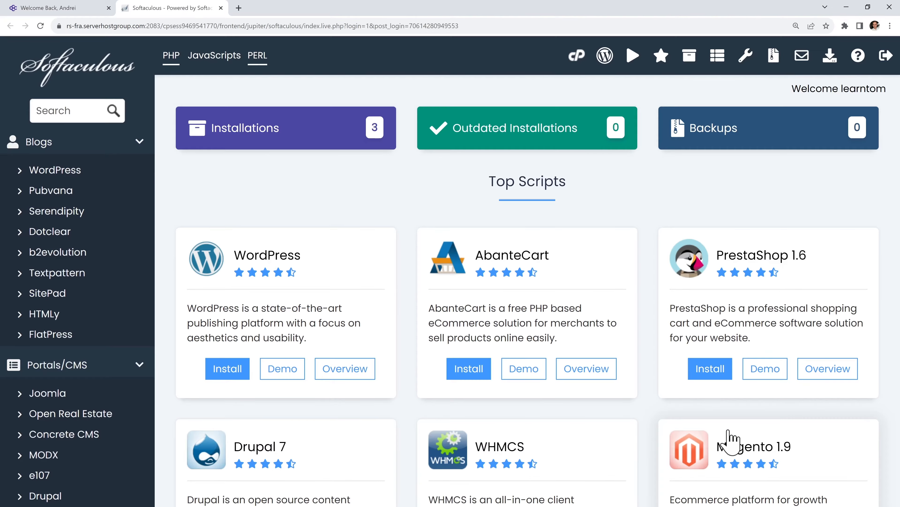
left_click(235, 380)
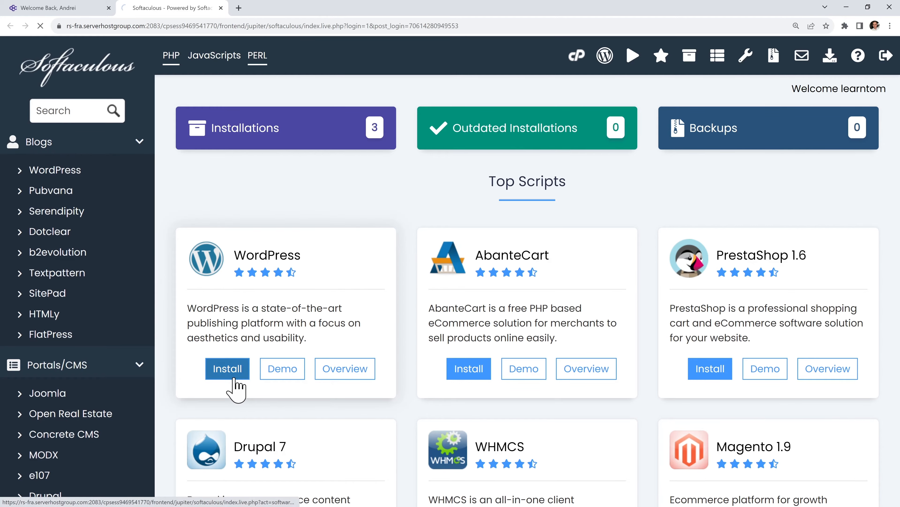
scroll(477, 366, "down", 5)
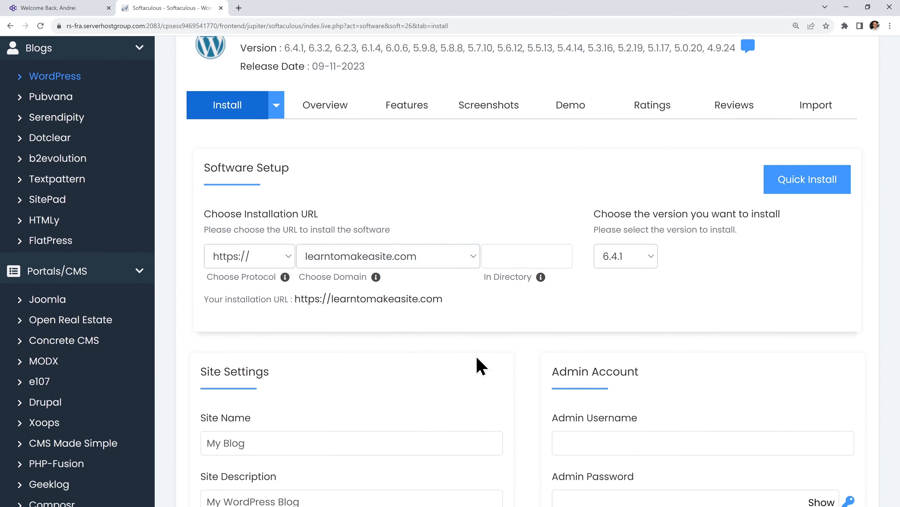
left_click(475, 353)
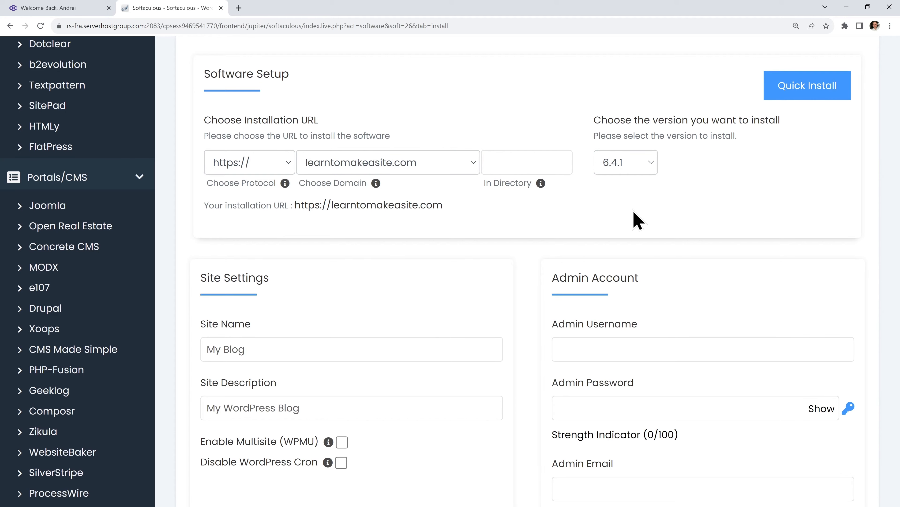
scroll(517, 246, "down", 4)
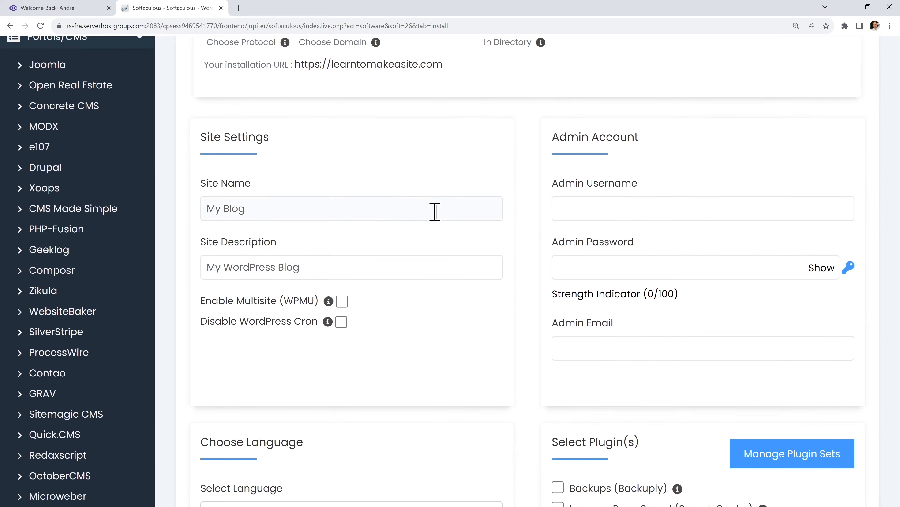
left_click(420, 268)
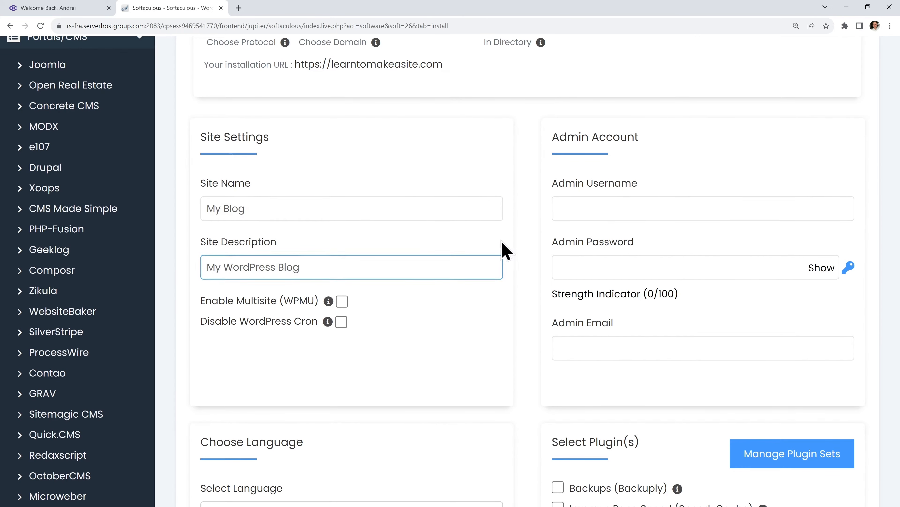
left_click(416, 213)
left_click(425, 263)
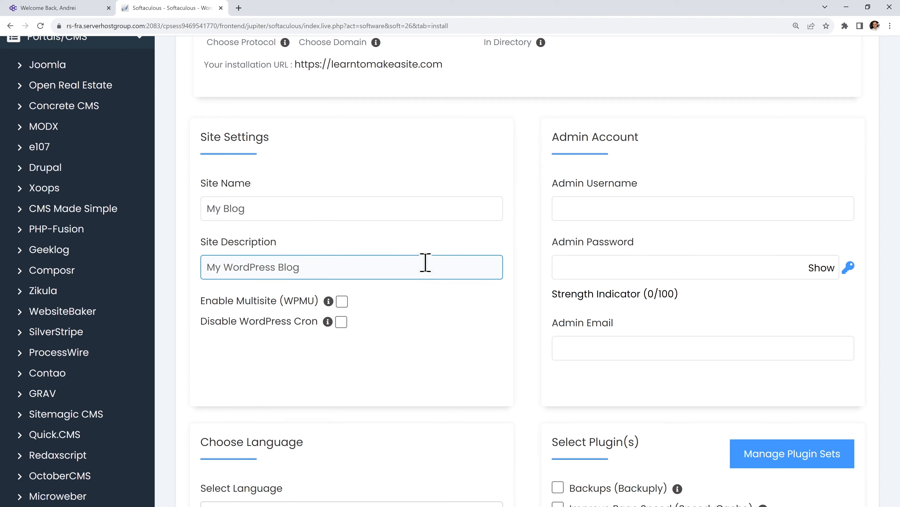
Fill in the admin username, a strong admin password and the admin email, then start the install
left_click(665, 207)
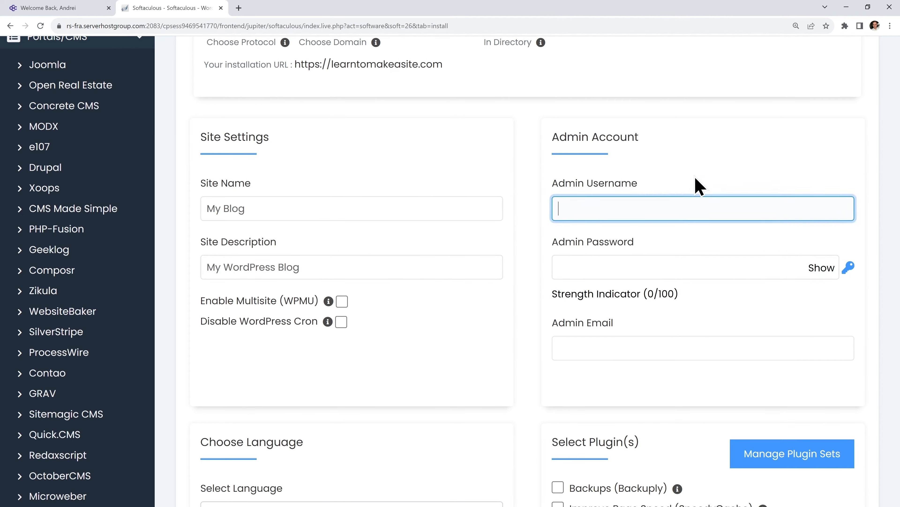
type("Andrei")
key("Tab")
type("•••••••")
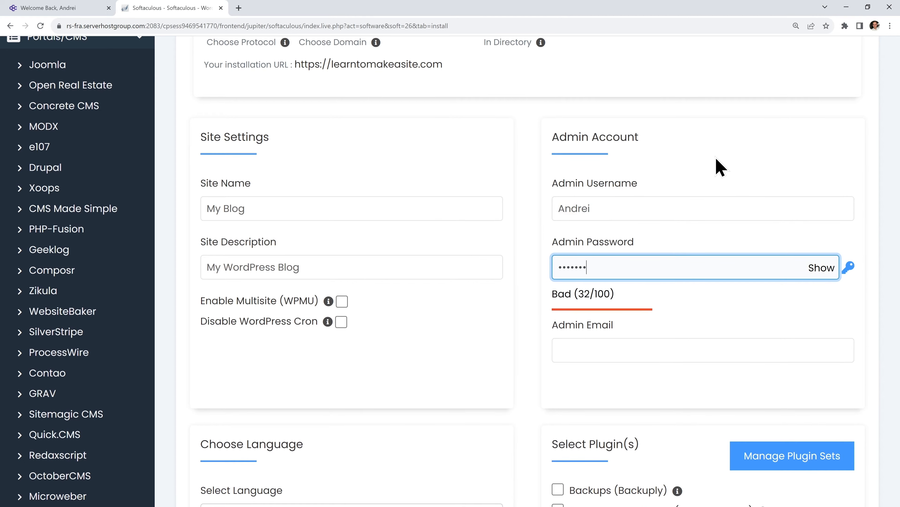
type("•••••••••")
key("Tab")
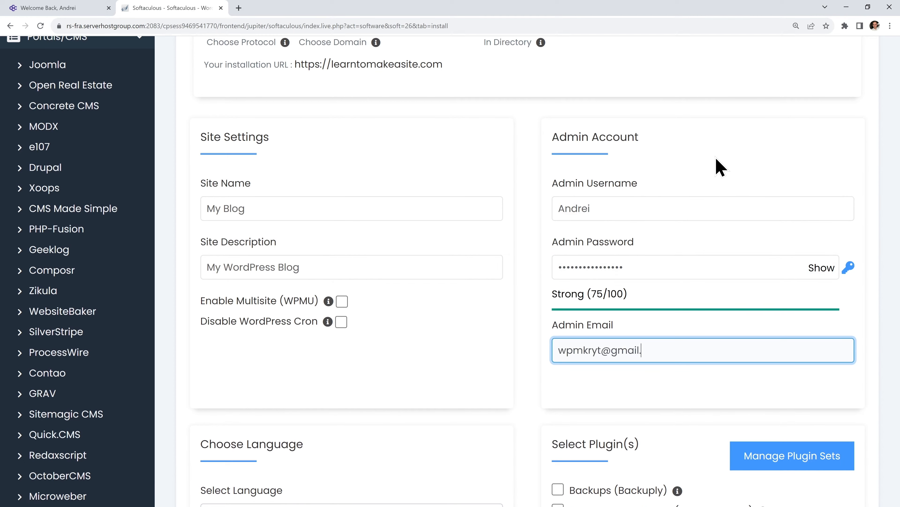
left_click(720, 166)
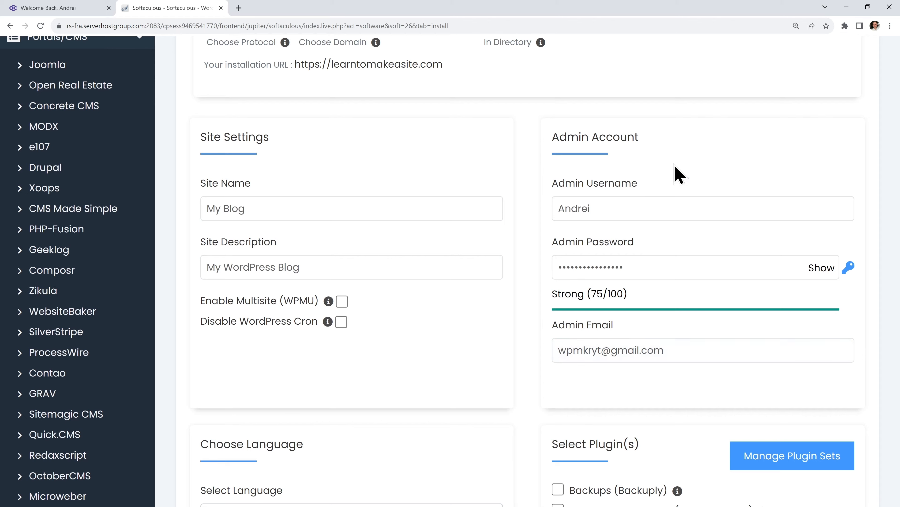
scroll(679, 174, "down", 9)
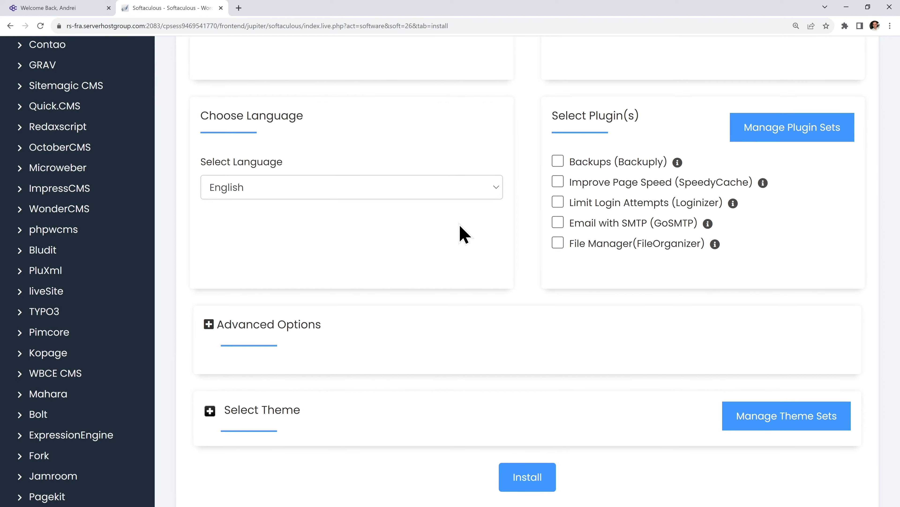
scroll(462, 234, "down", 5)
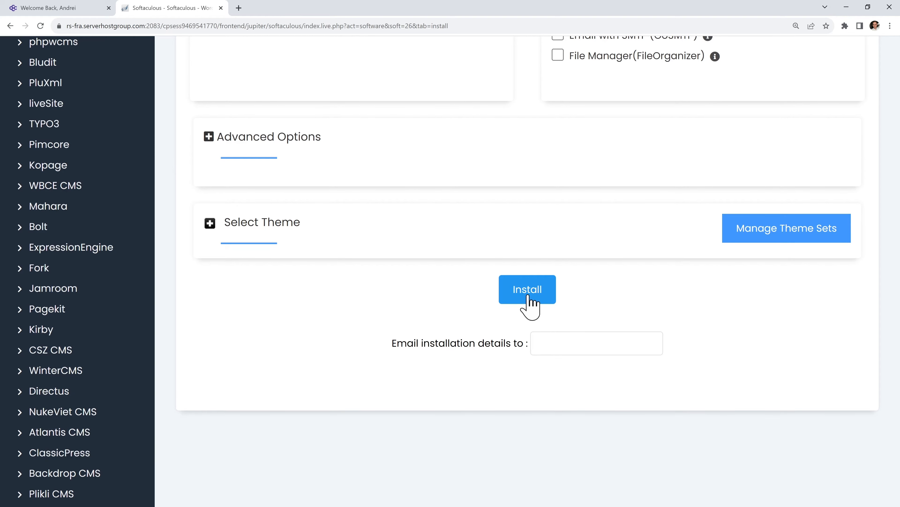
left_click(529, 298)
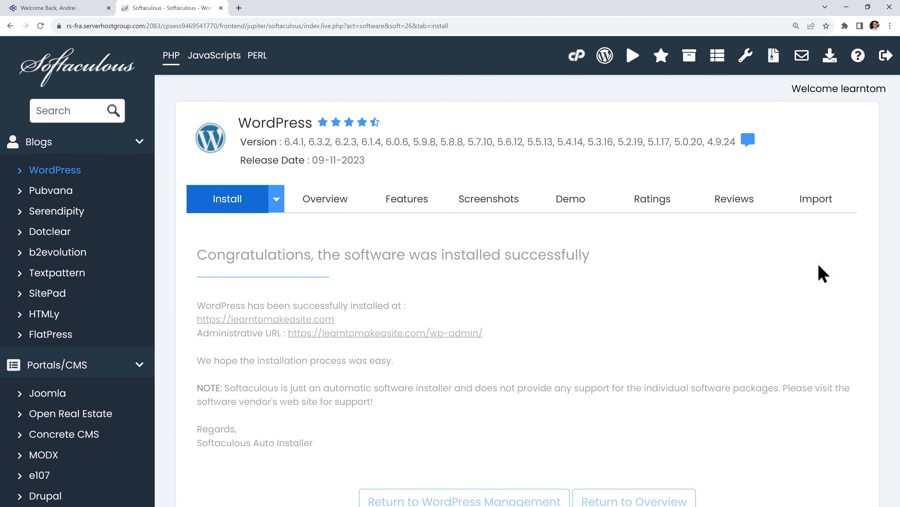
Try the new learntomakeasite.com site, close its unreachable tab, and return to the install-success page
scroll(575, 316, "down", 2)
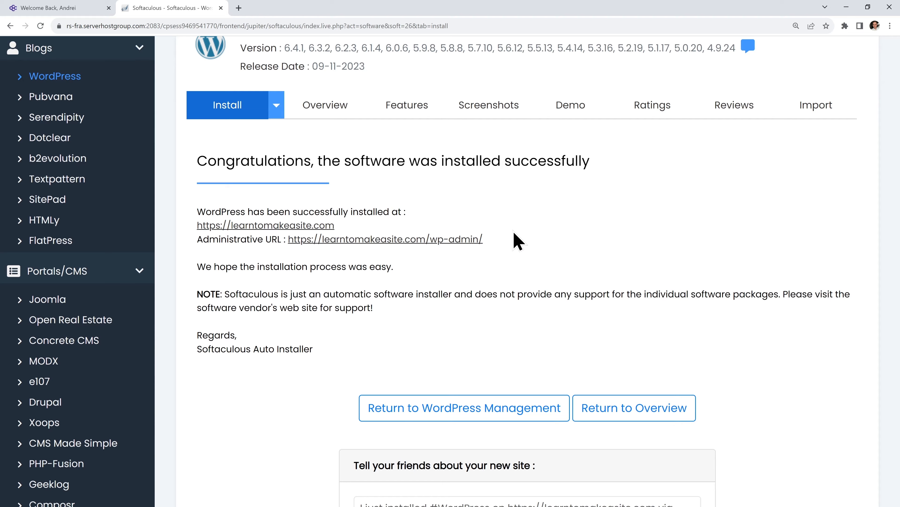
left_click(320, 226)
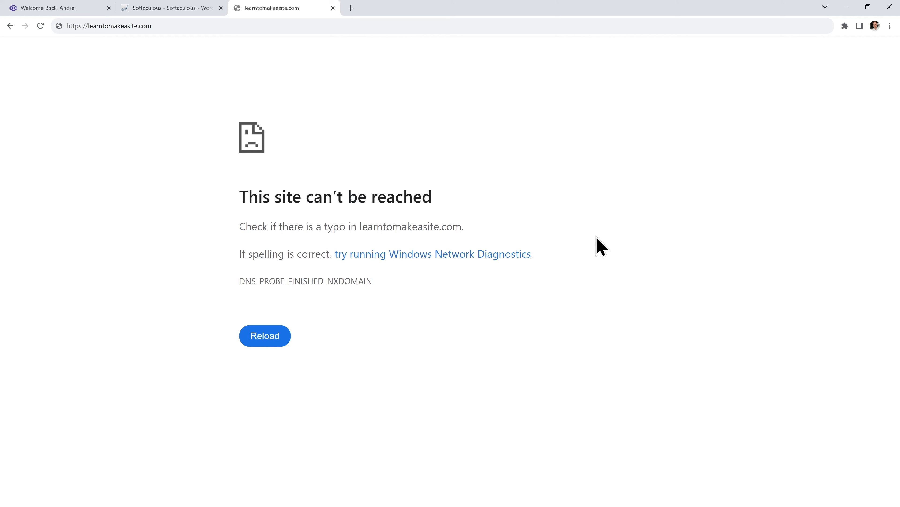
left_click(264, 26)
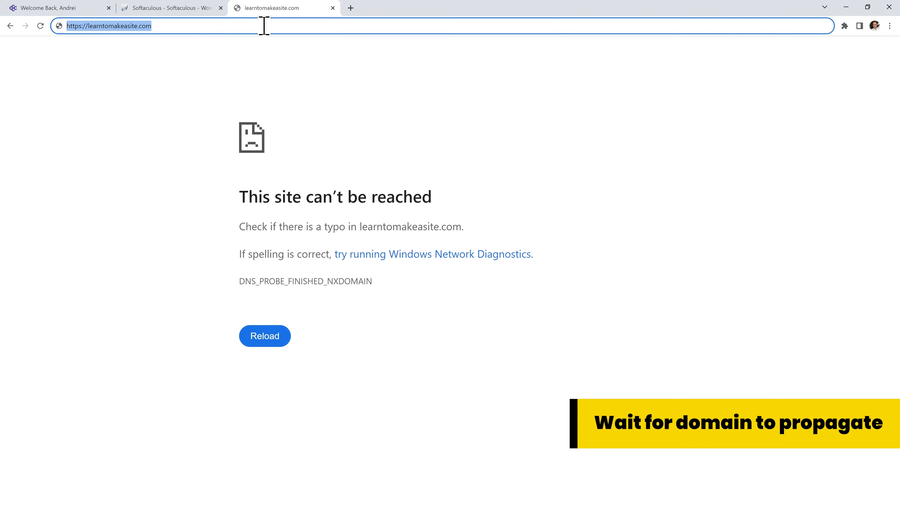
left_click(518, 98)
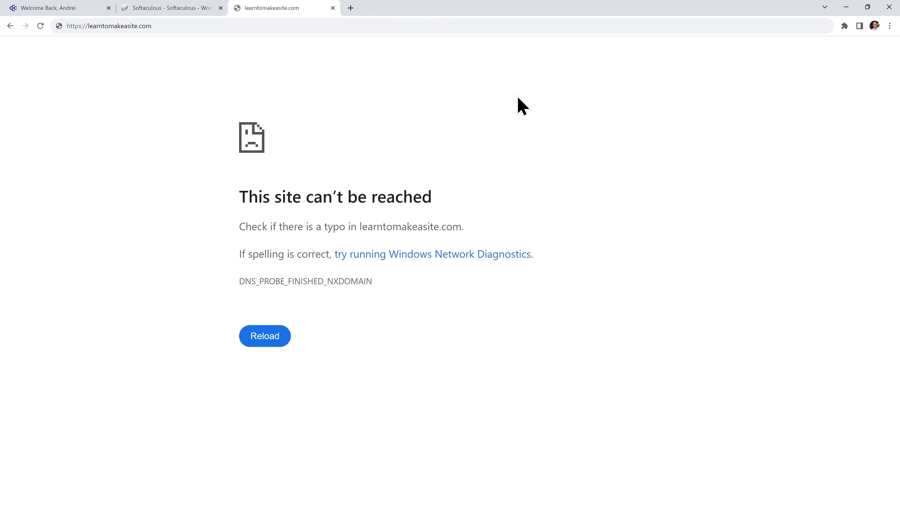
left_click(332, 8)
scroll(504, 72, "up", 2)
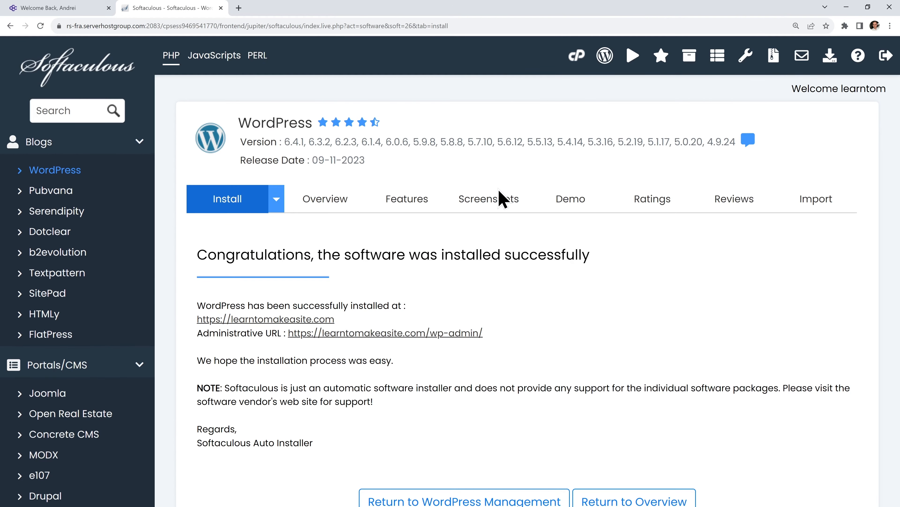
Open the new learntomakeasite.com site and scroll through its default home page
left_click(330, 318)
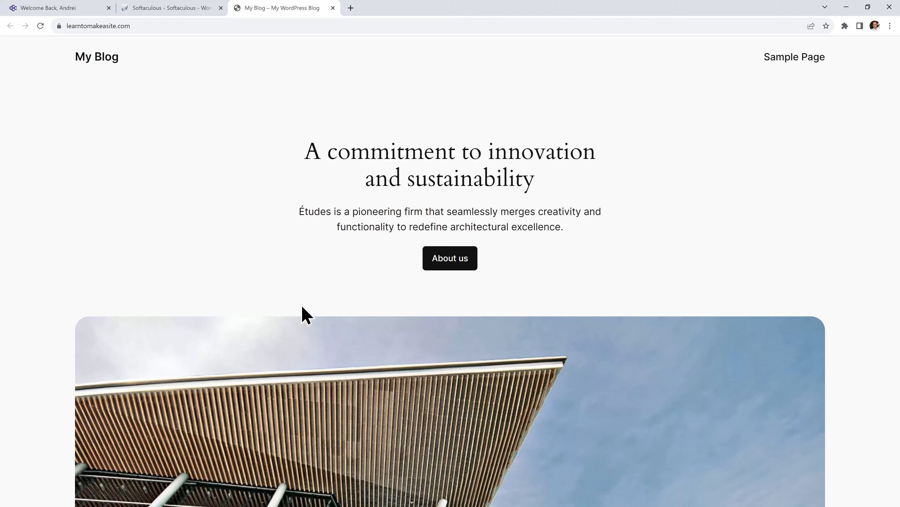
scroll(599, 302, "down", 8)
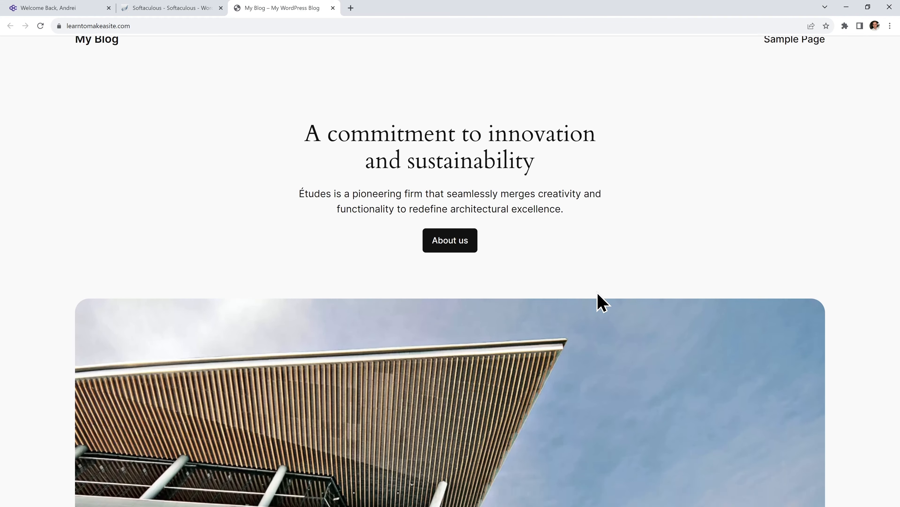
scroll(599, 301, "down", 10)
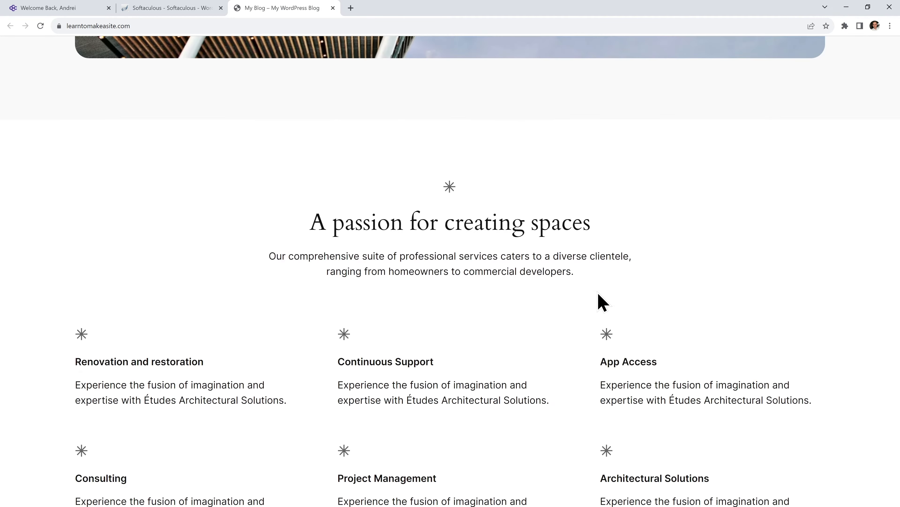
scroll(585, 262, "down", 6)
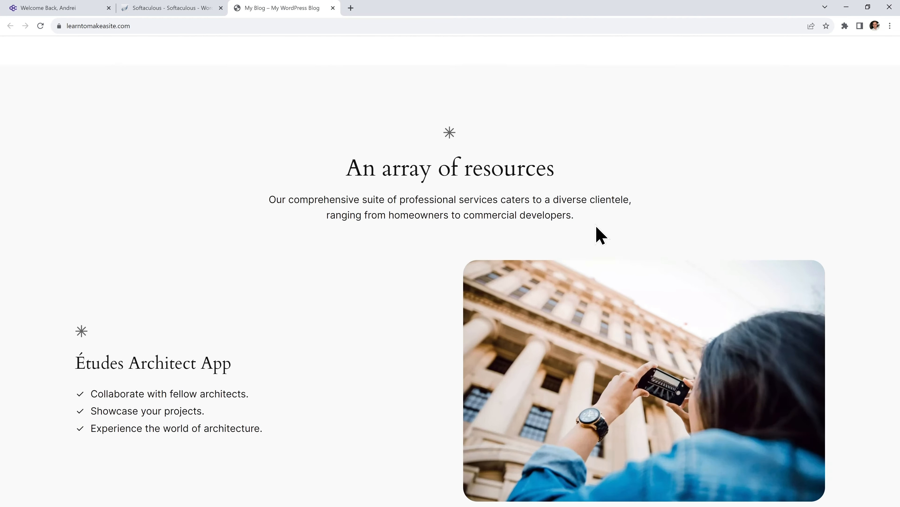
scroll(525, 261, "down", 20)
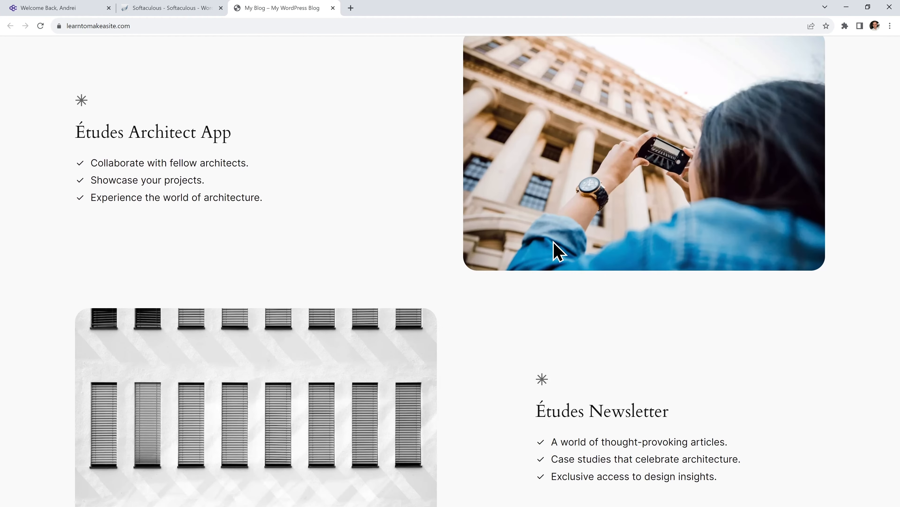
scroll(556, 242, "down", 15)
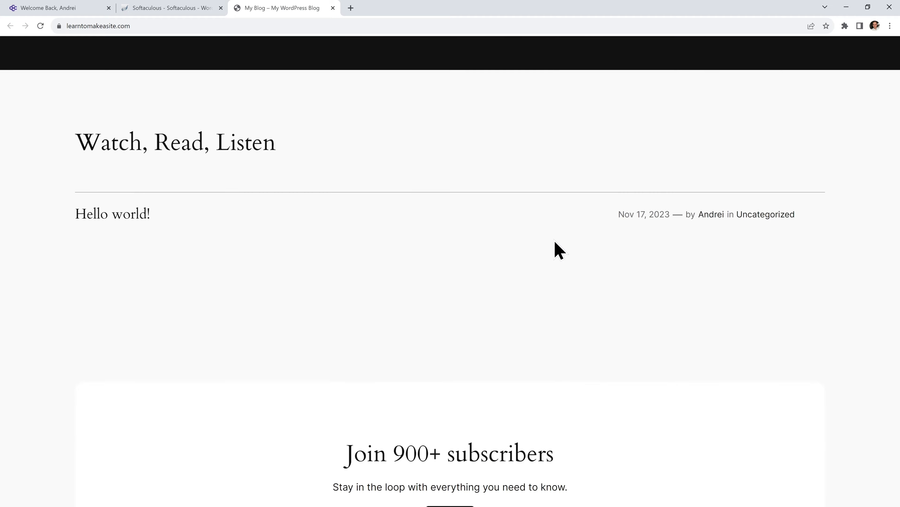
scroll(628, 215, "up", 12)
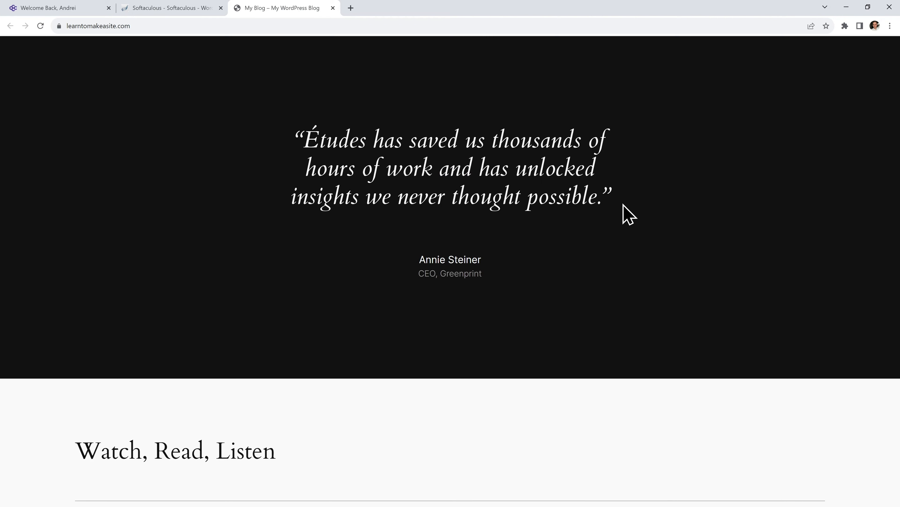
Close the hosting-account and Softaculous tabs, leaving only the site open
left_click(109, 8)
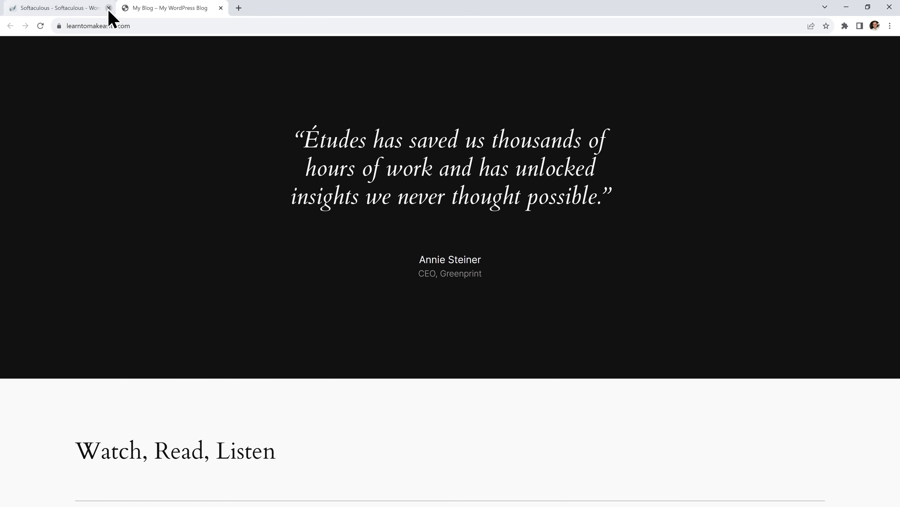
left_click(109, 8)
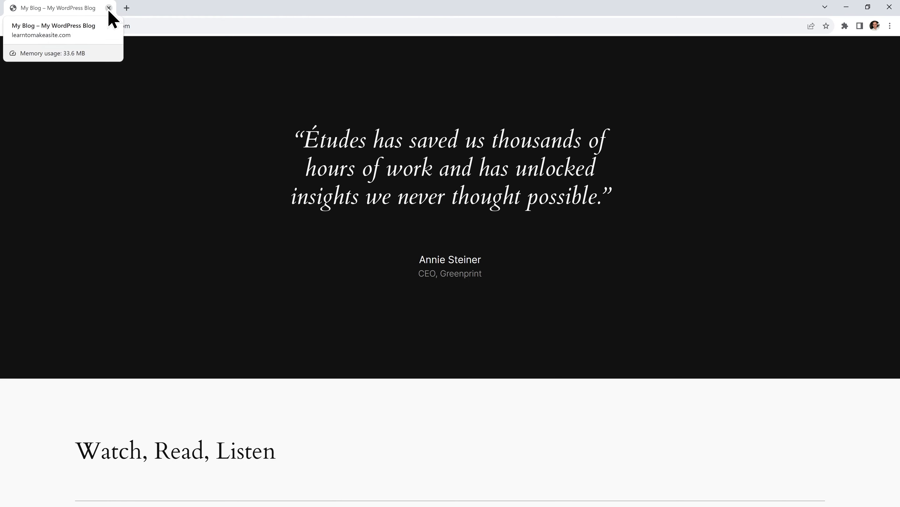
scroll(602, 198, "up", 5)
scroll(599, 199, "up", 15)
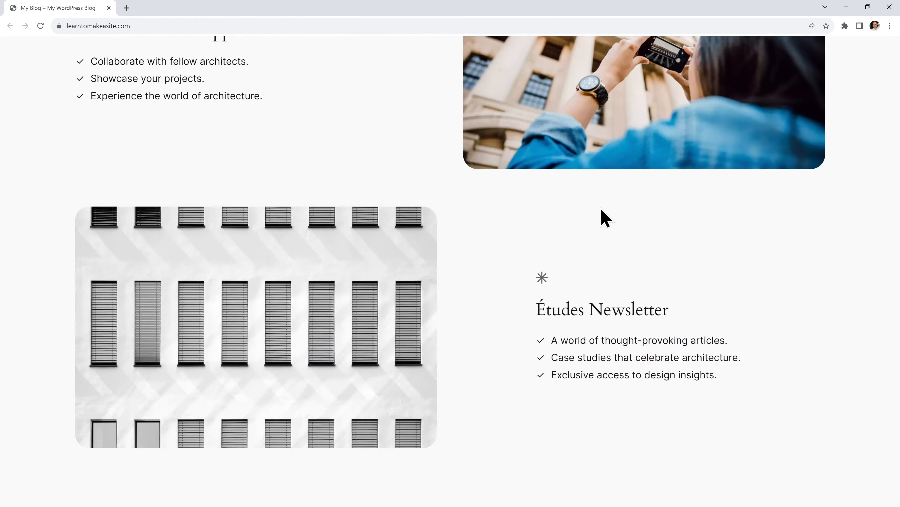
scroll(608, 218, "up", 10)
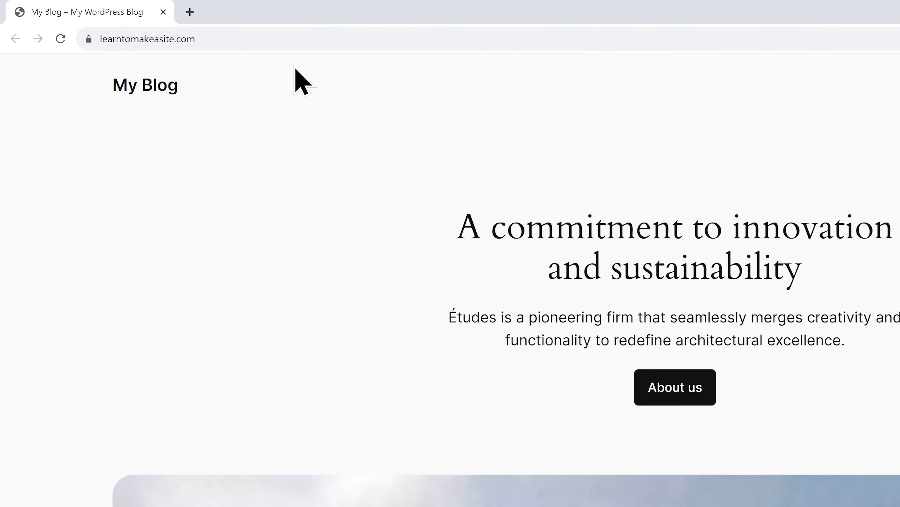
Log in at learntomakeasite.com/admin with the admin username and password, ticking Remember Me
left_click(196, 22)
left_click(202, 24)
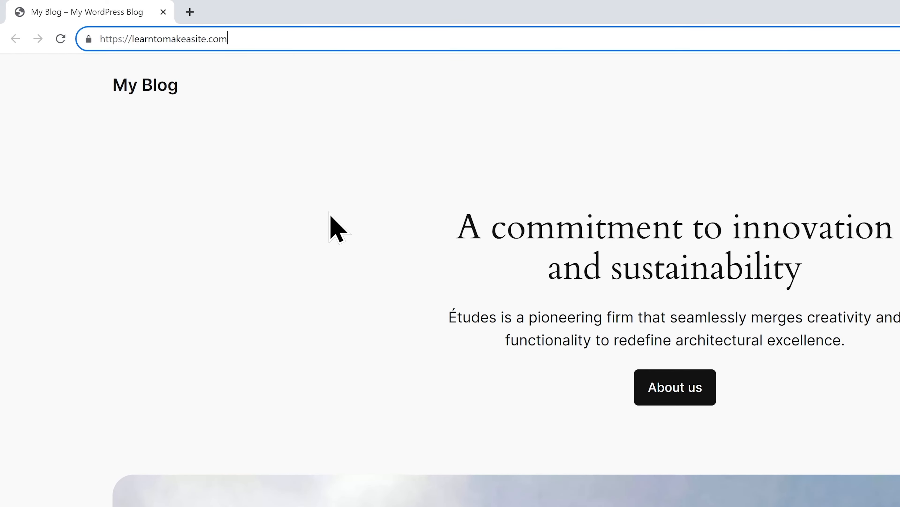
type("/admin")
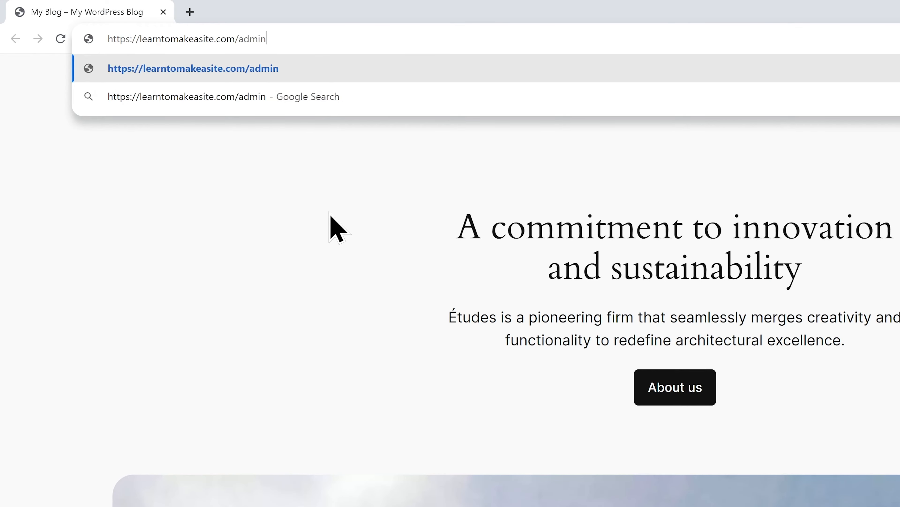
key("Return")
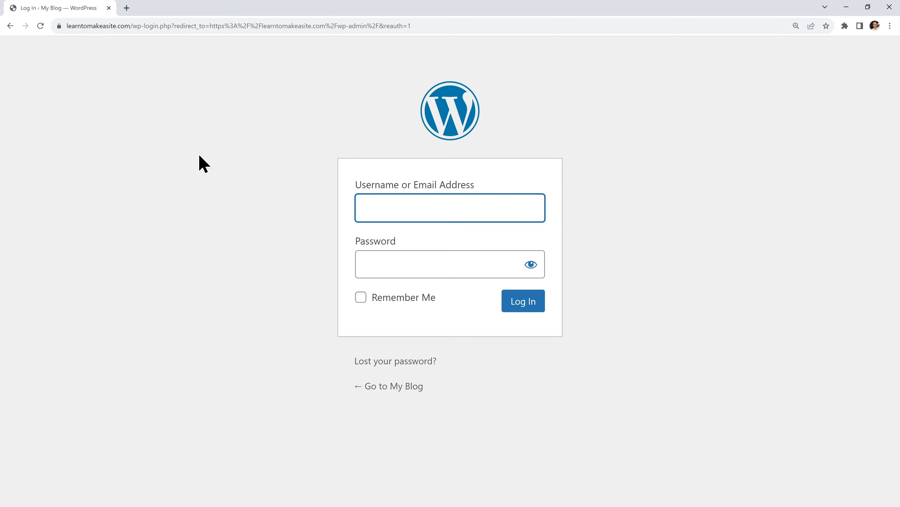
type("Andrei")
key("Tab")
type("****************")
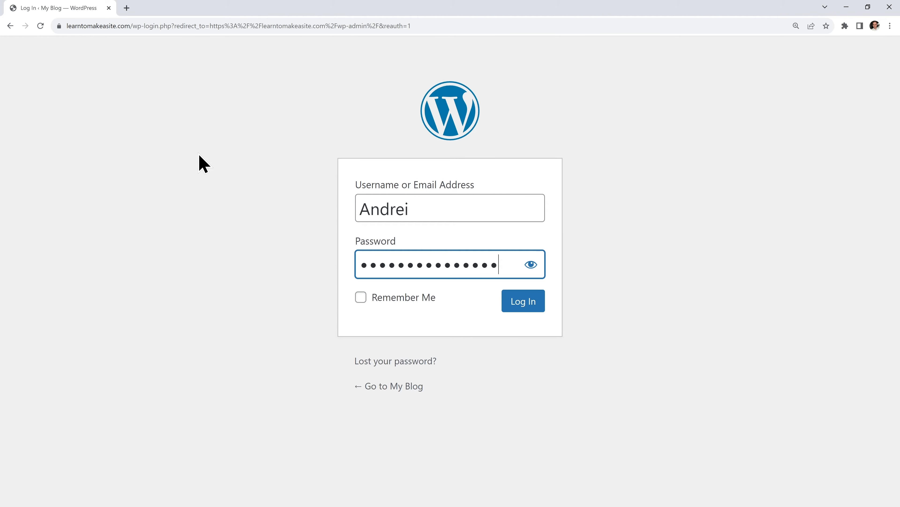
left_click(361, 298)
left_click(522, 308)
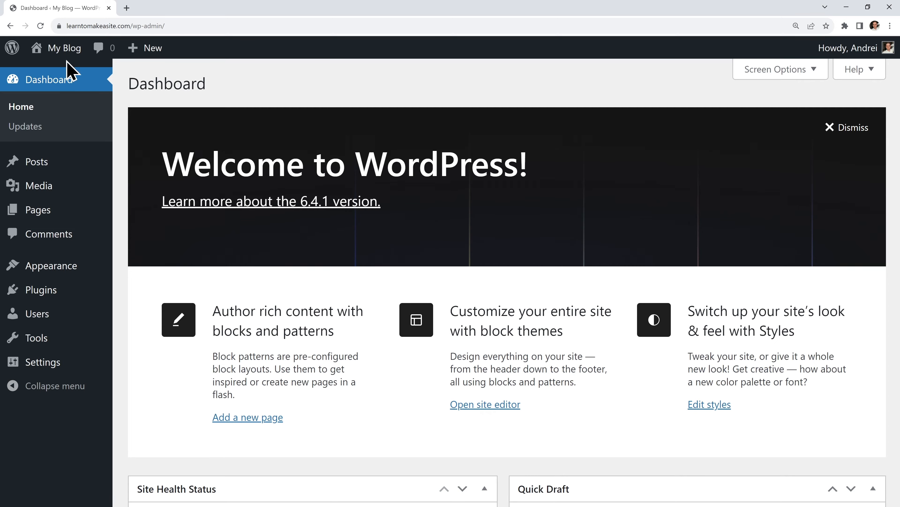
left_click(64, 50)
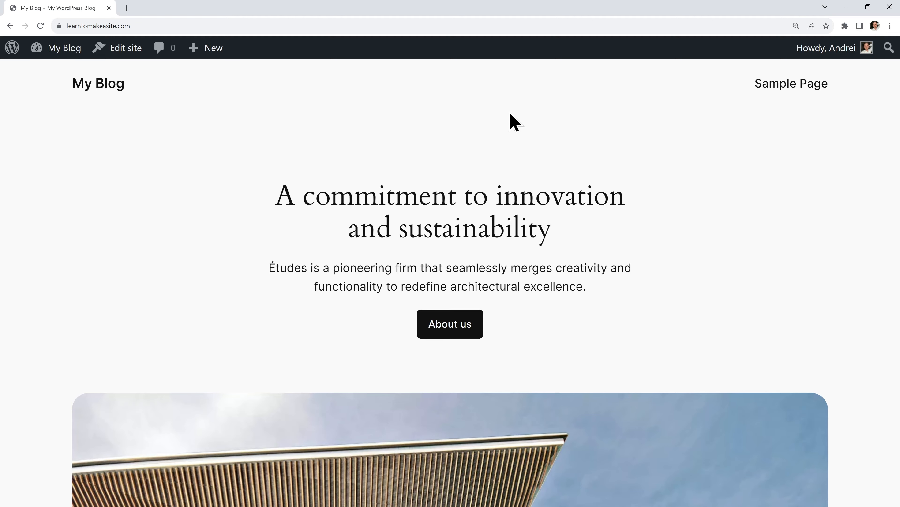
left_click(63, 46)
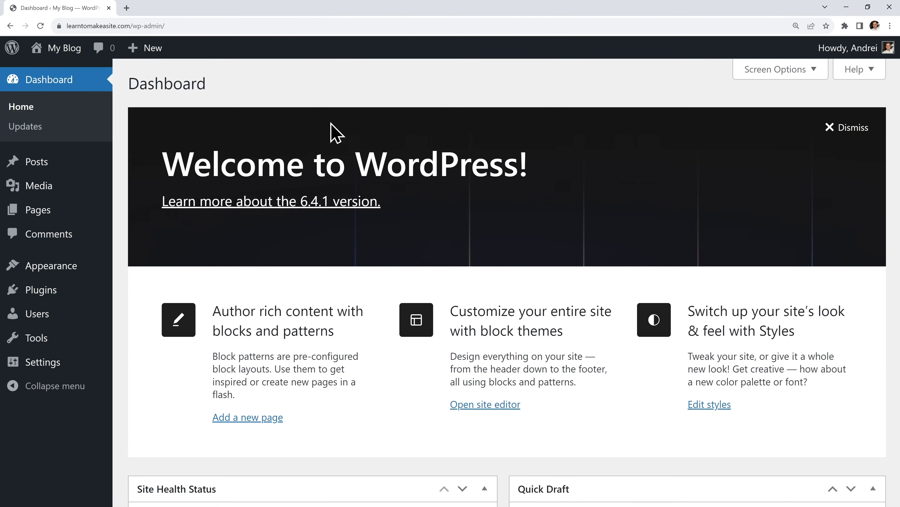
mouse_move(80, 293)
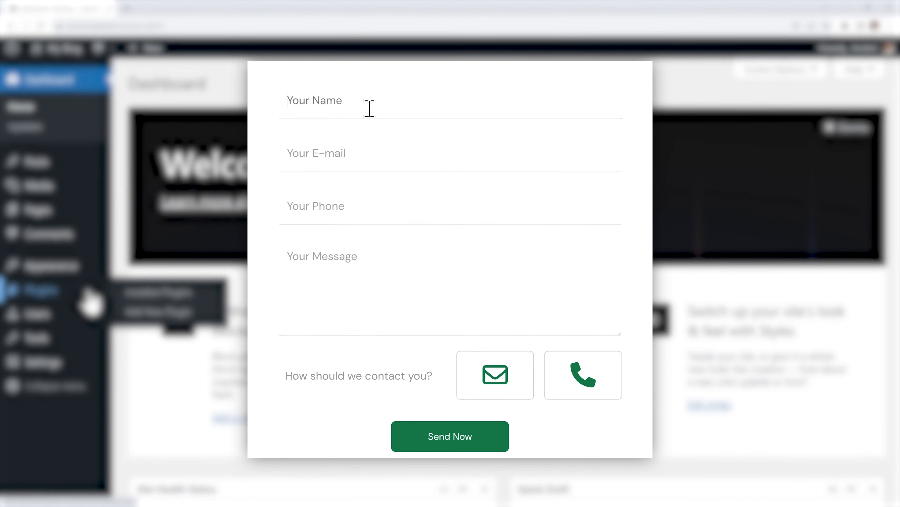
key("Tab")
type("Hey! Your website looks beautiful, can we schedule a call?")
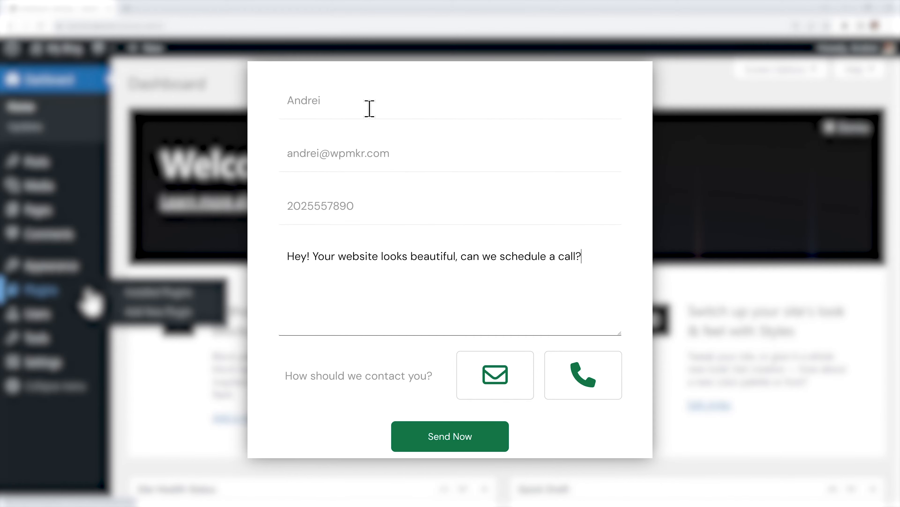
key("Tab")
scroll(462, 391, "down", 1)
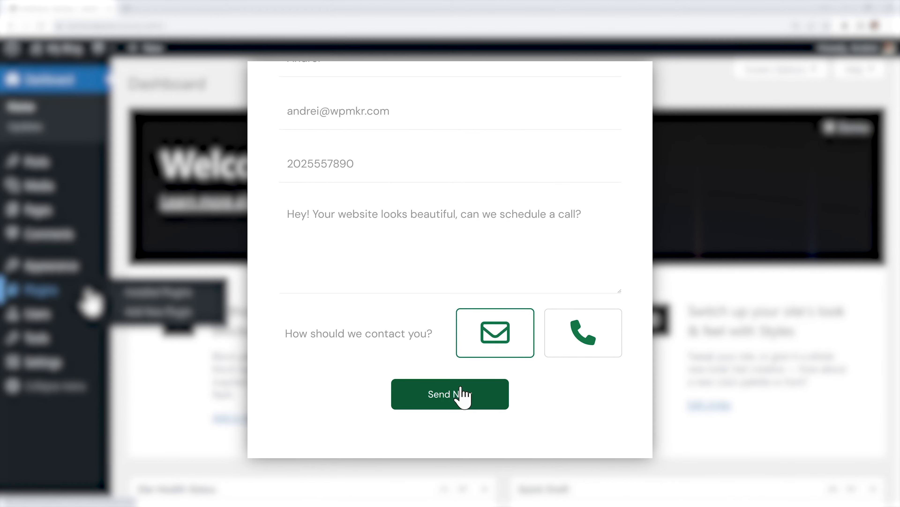
left_click(462, 392)
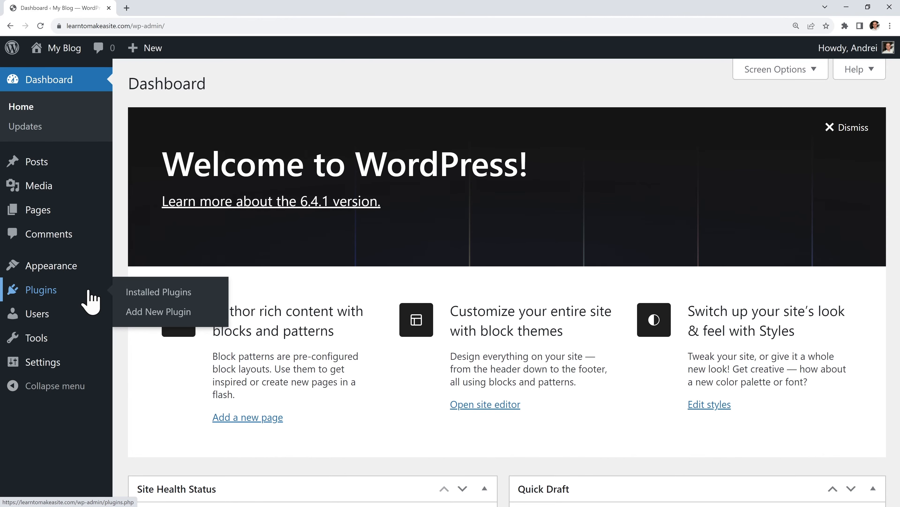
Delete the Akismet Anti-spam and Hello Dolly plugins from Installed Plugins, confirming each
left_click(89, 293)
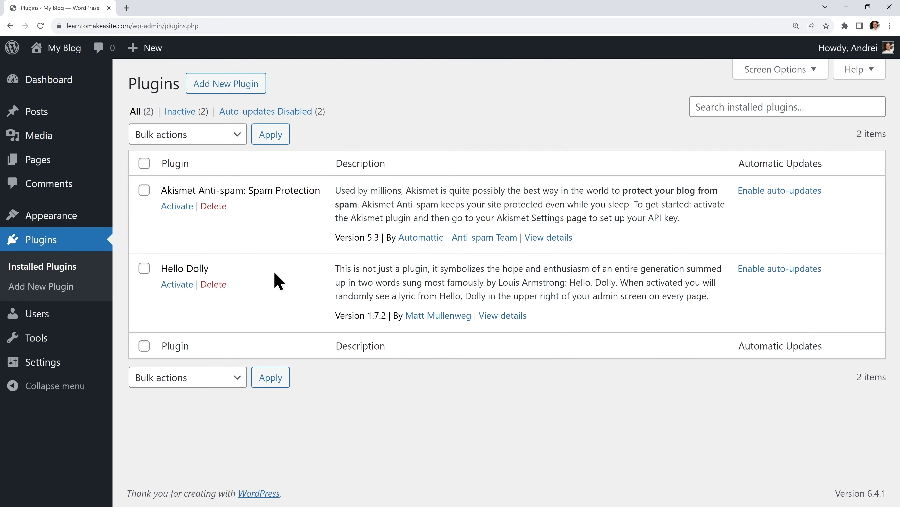
left_click(213, 206)
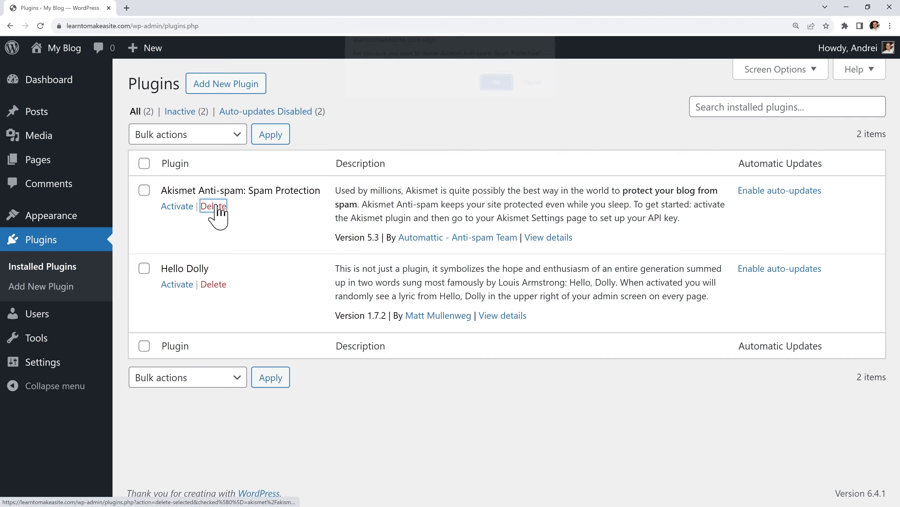
left_click(499, 85)
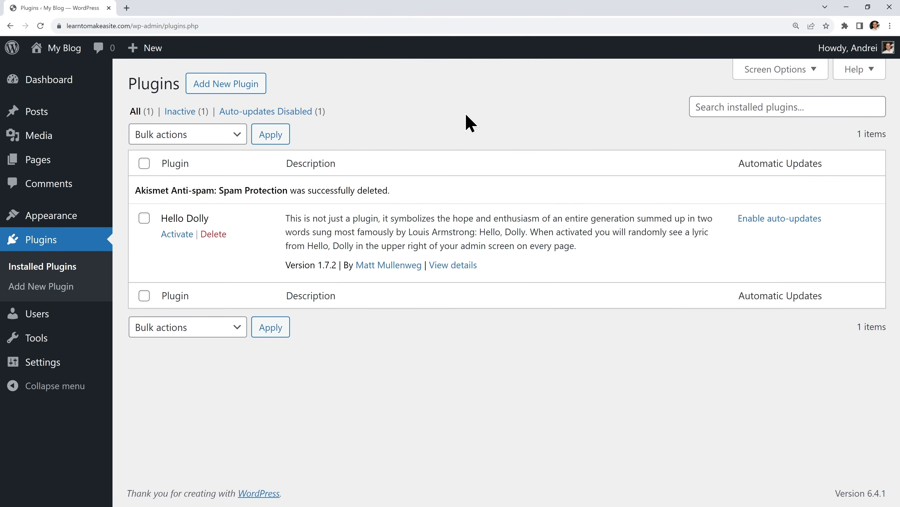
left_click(214, 234)
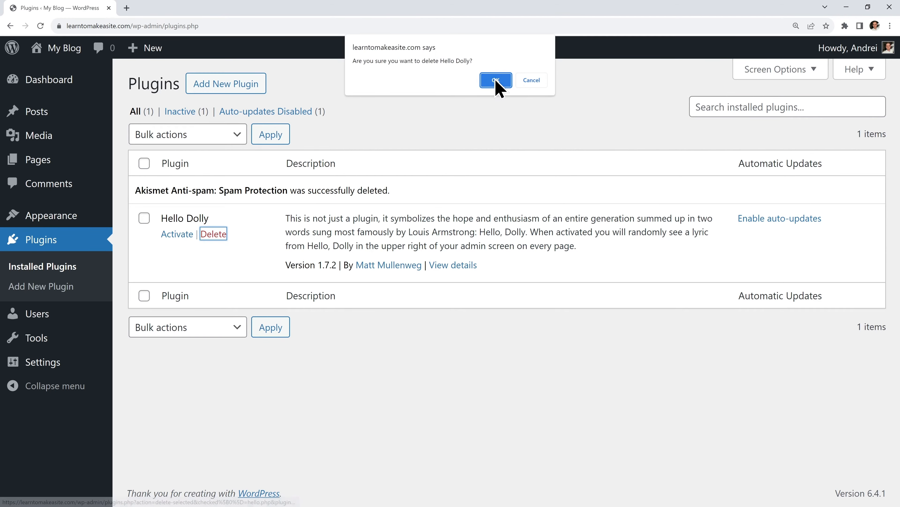
left_click(496, 81)
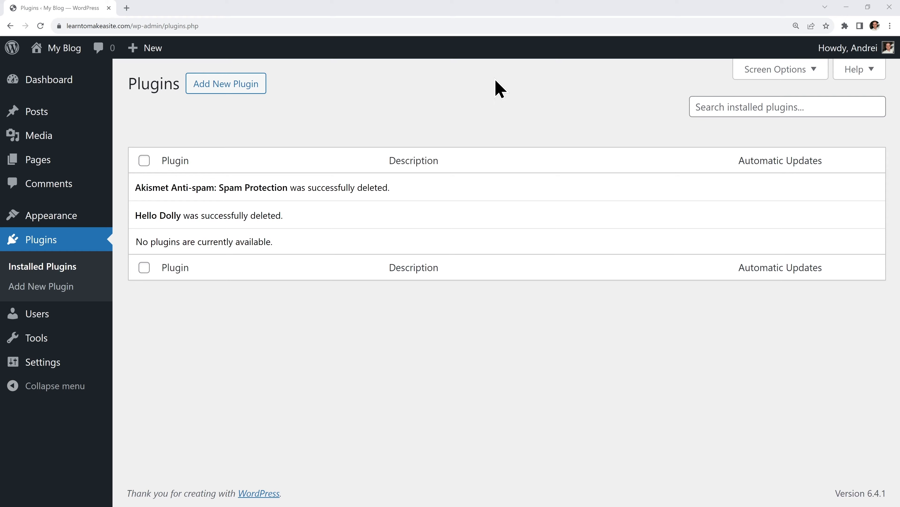
Trash the Hello world! post and permanently empty the posts trash
left_click(86, 114)
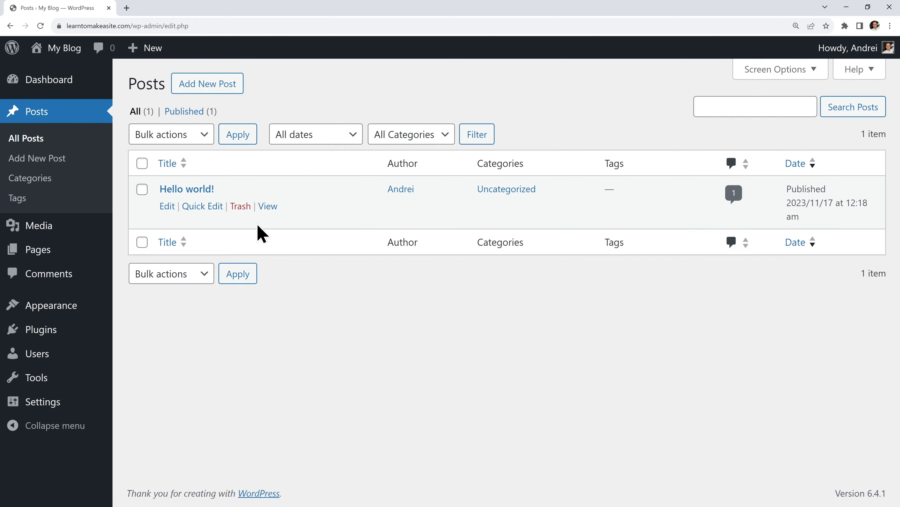
left_click(240, 206)
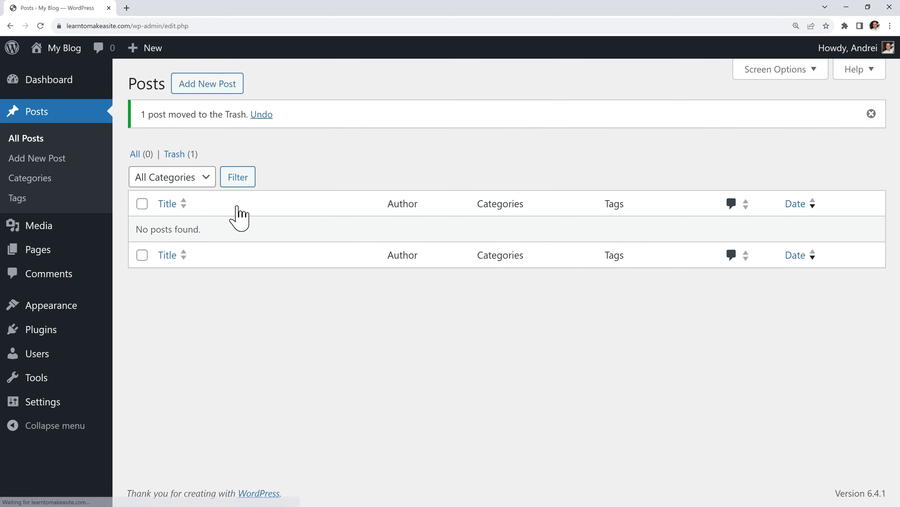
left_click(182, 157)
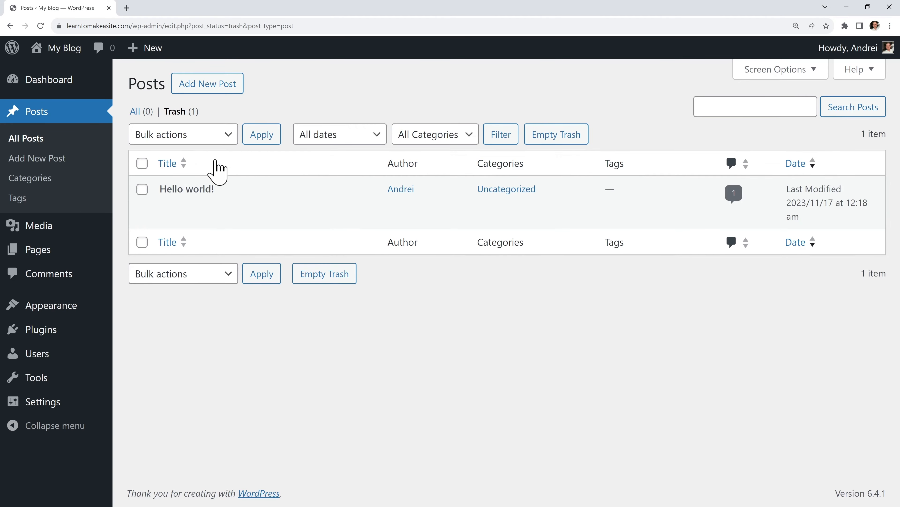
left_click(556, 141)
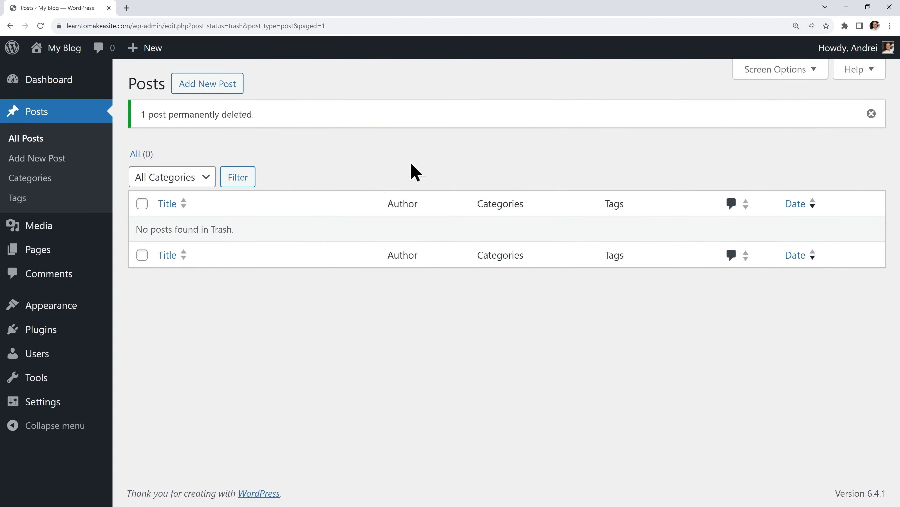
Trash the Sample Page and Privacy Policy pages, then empty the pages trash
mouse_move(83, 251)
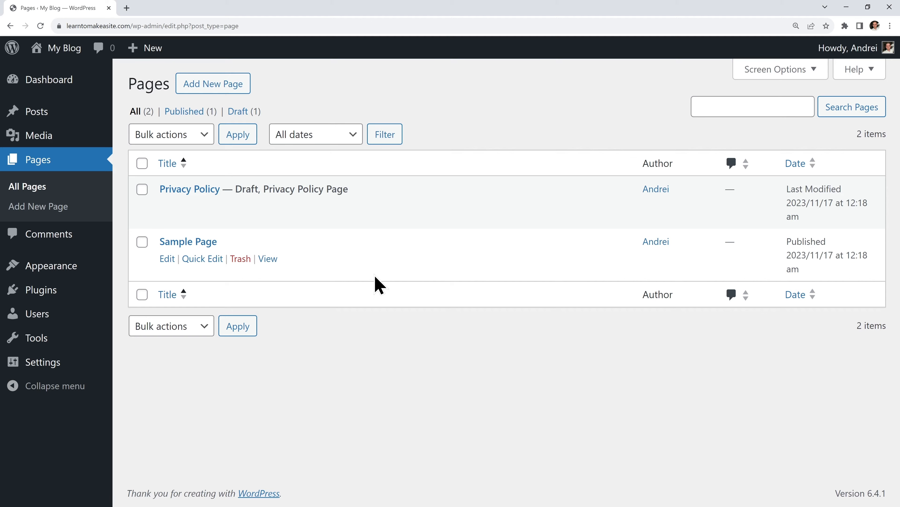
left_click(243, 258)
left_click(243, 250)
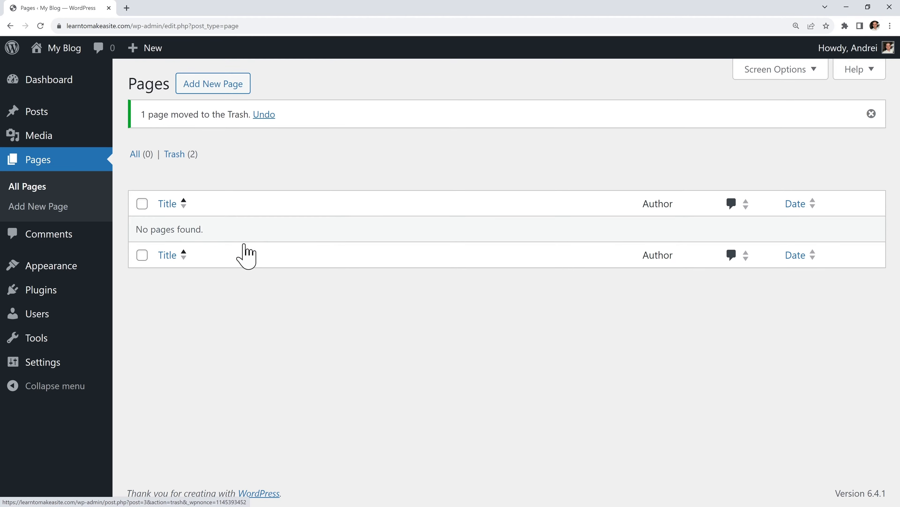
left_click(174, 154)
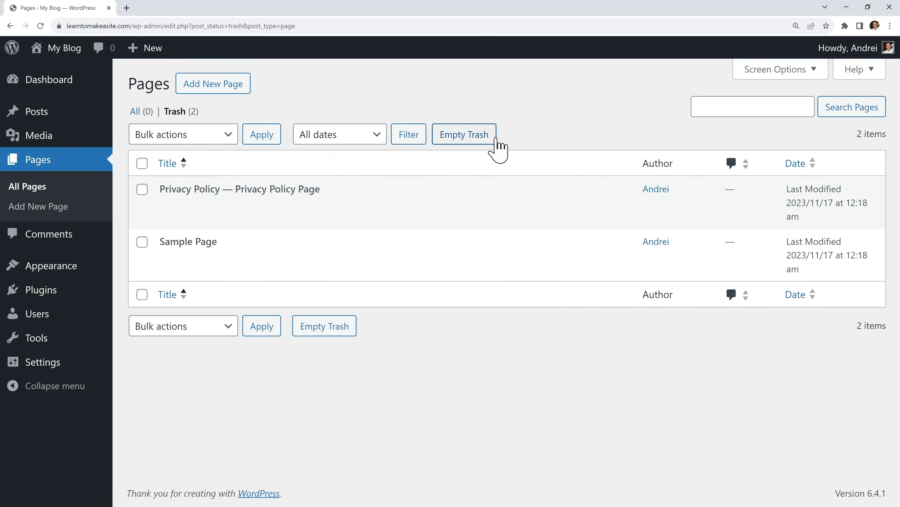
left_click(475, 139)
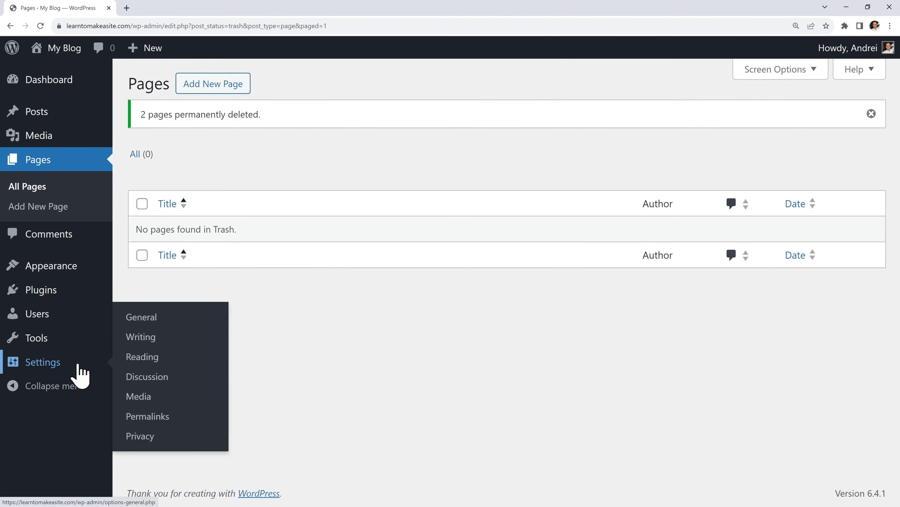
In General Settings, set Site Title 'Make A Website' and Tagline 'Step by step guide using WordPress', then save
left_click(79, 365)
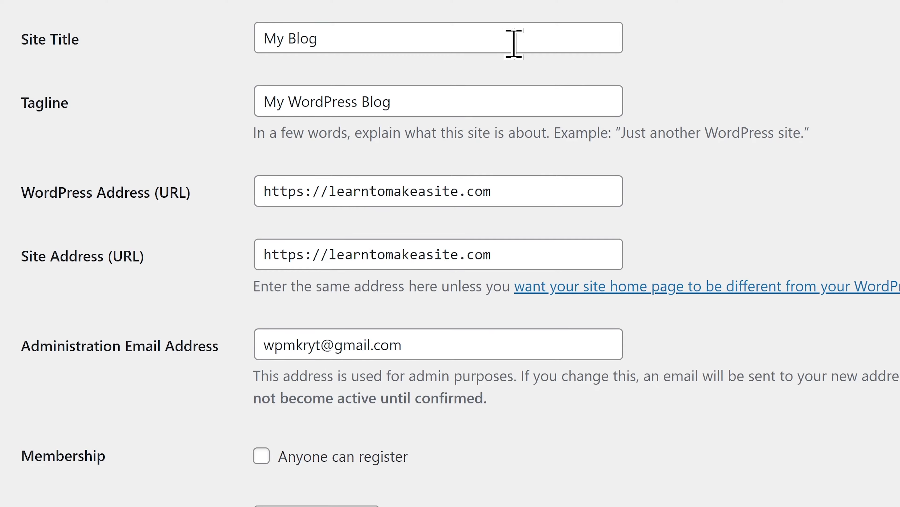
triple_click(514, 43)
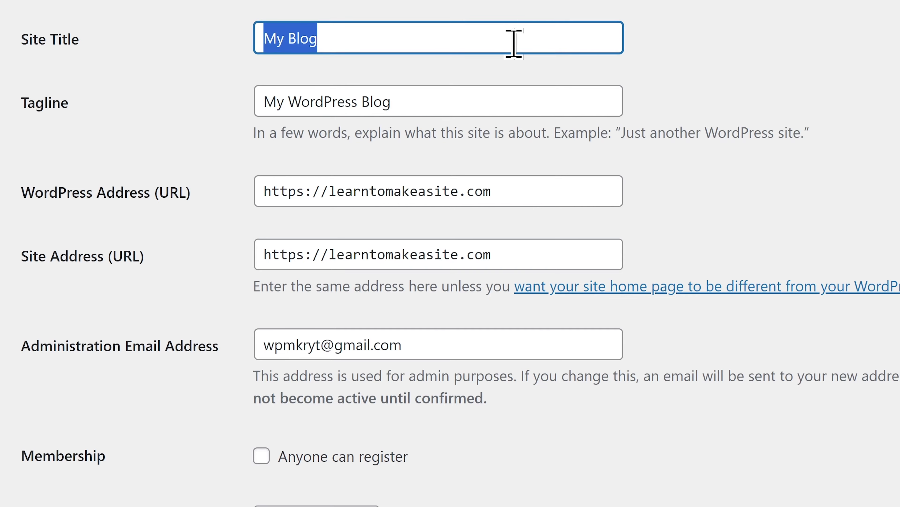
type("Make A Website")
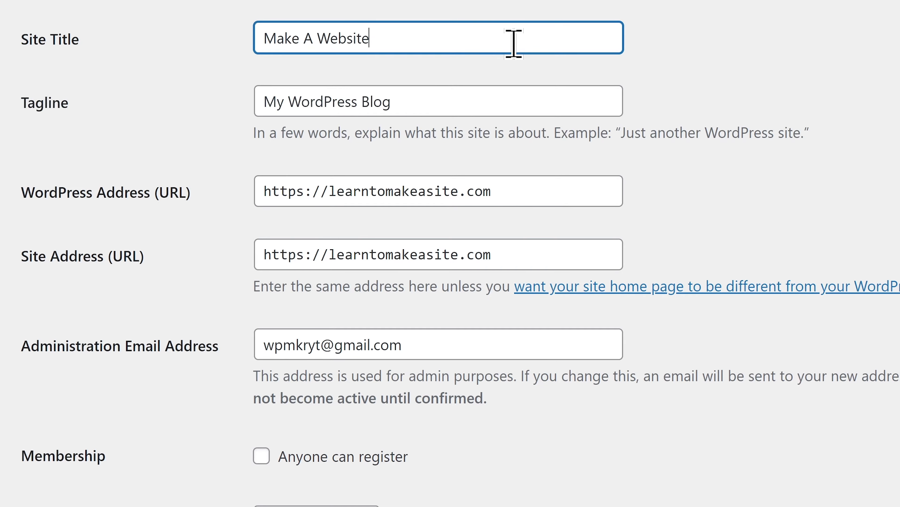
triple_click(507, 98)
type("Step by step ")
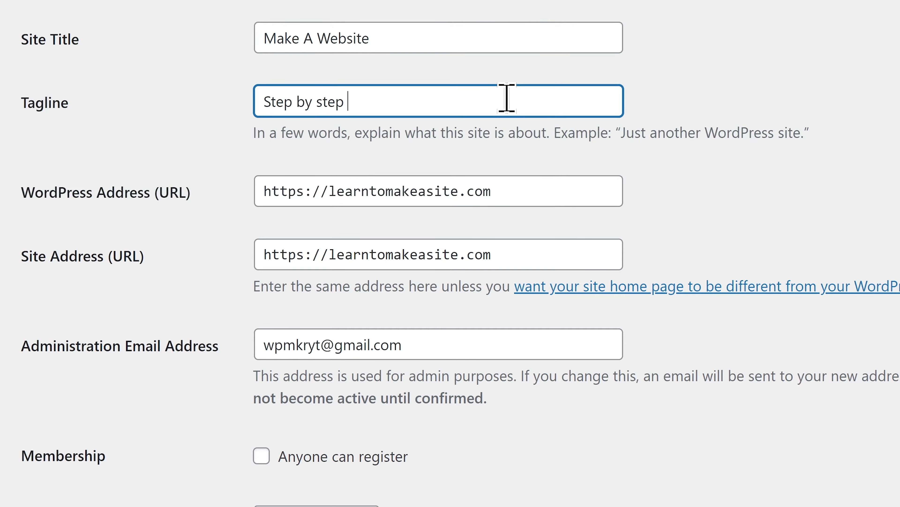
type("guide using WordPress")
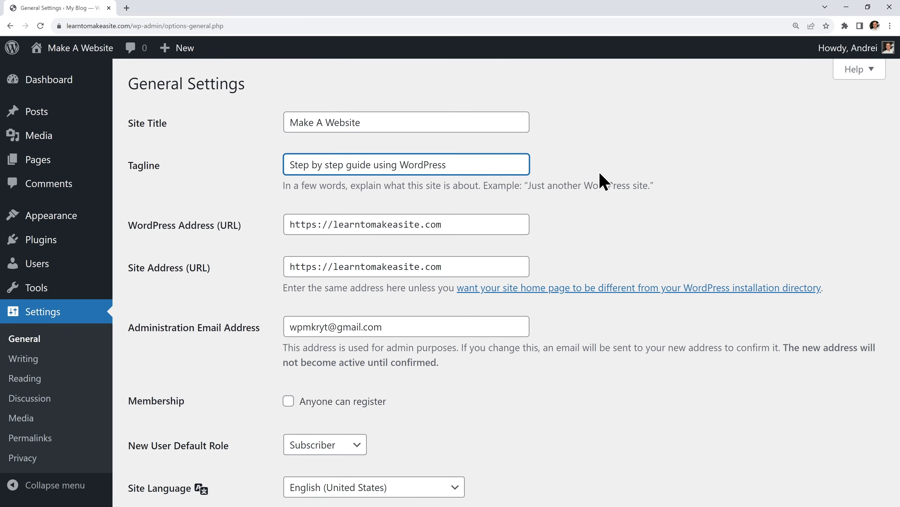
left_click(600, 173)
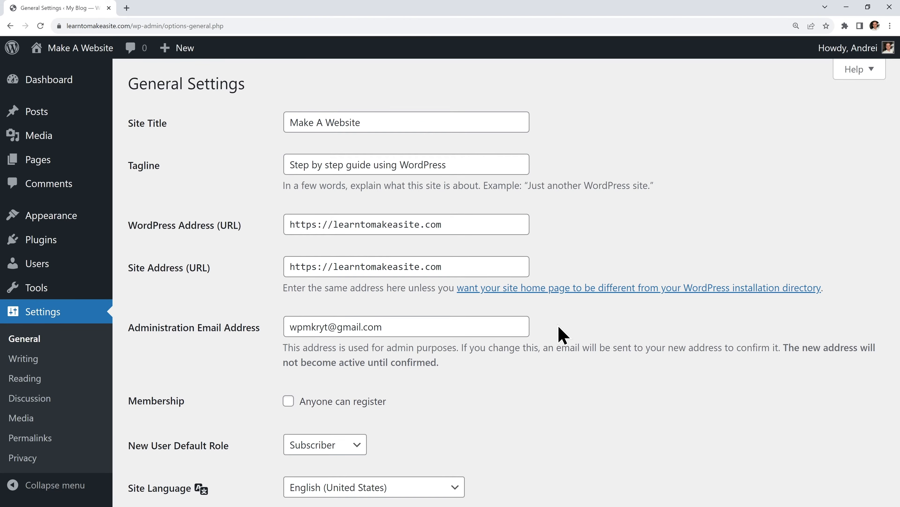
scroll(525, 323, "down", 3)
scroll(535, 332, "down", 2)
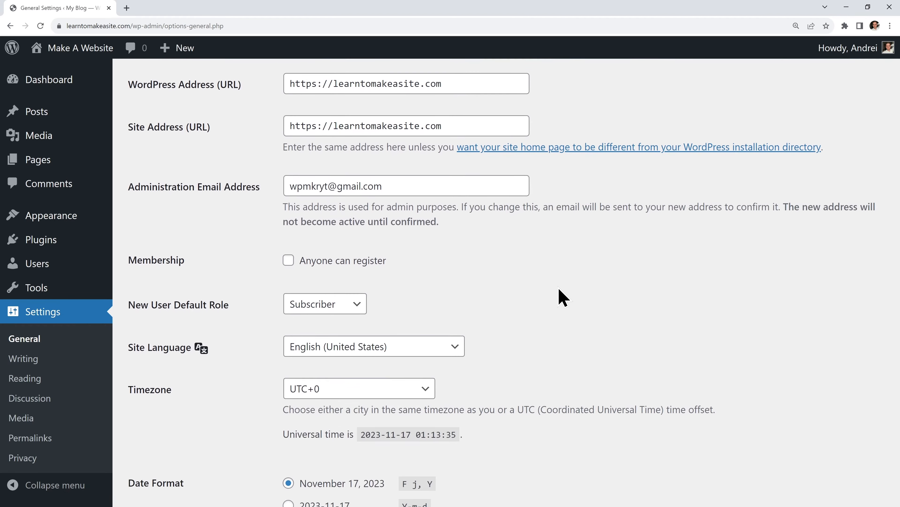
scroll(477, 207, "down", 2)
scroll(507, 274, "down", 1)
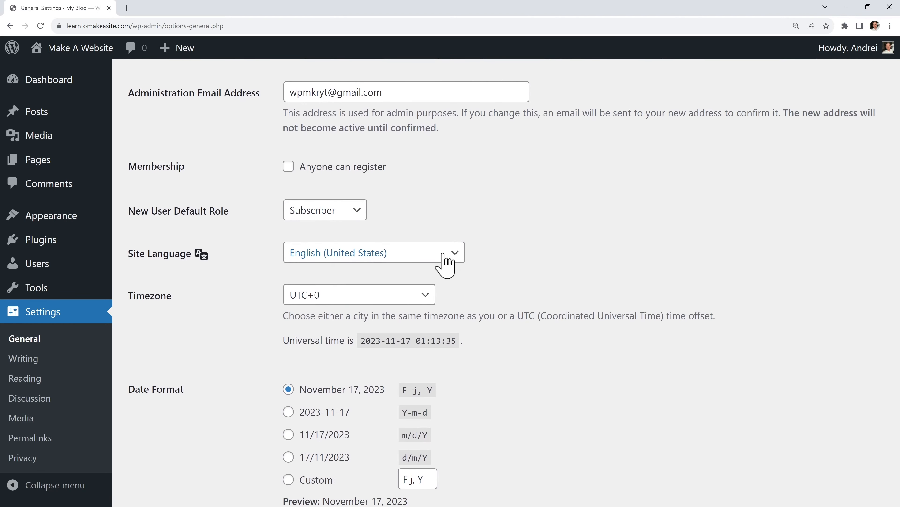
scroll(513, 262, "down", 1)
scroll(532, 291, "down", 6)
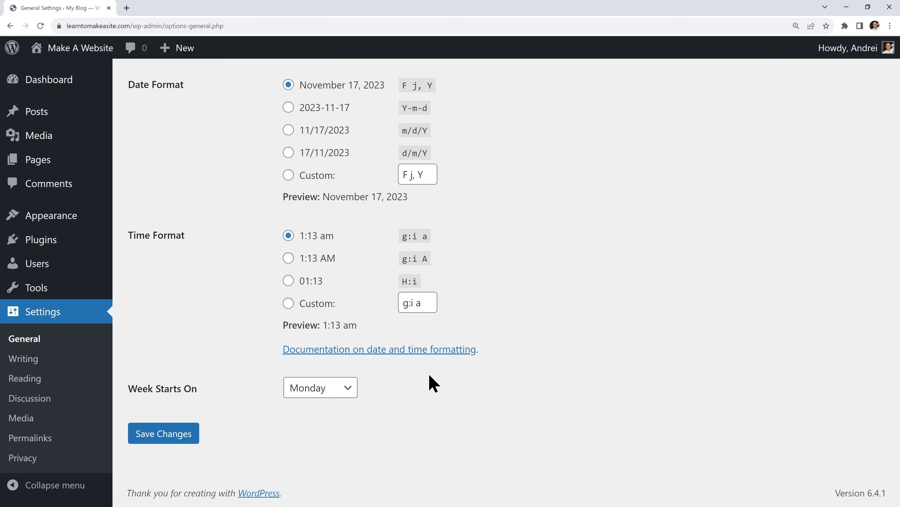
left_click(195, 433)
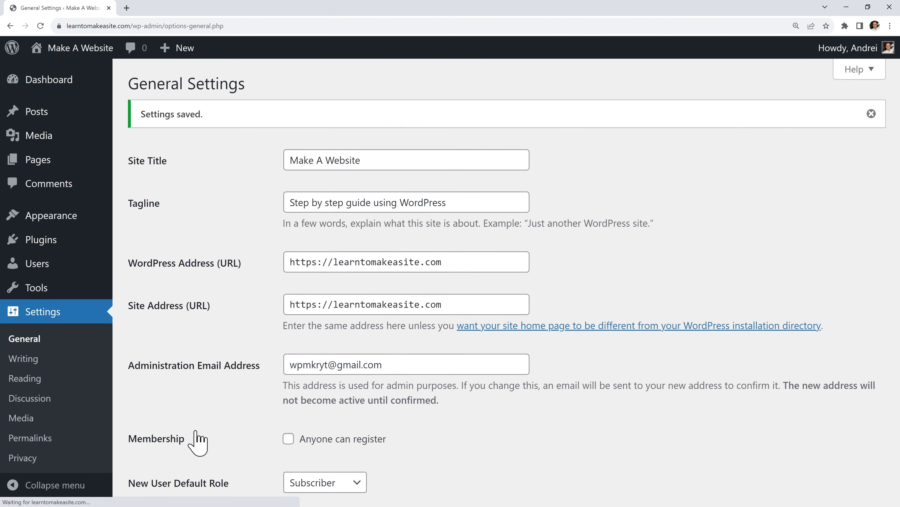
Visit the live Make A Website front page, then go back to the admin Dashboard
left_click(87, 50)
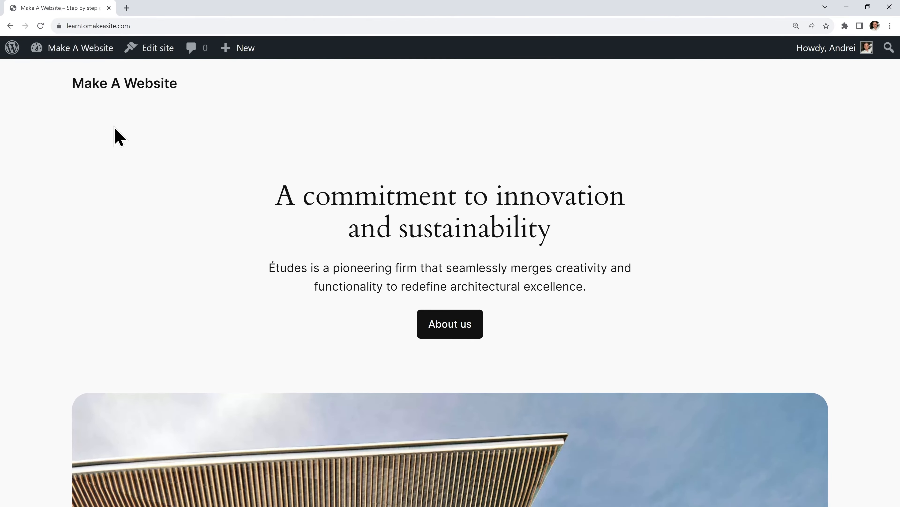
left_click(74, 52)
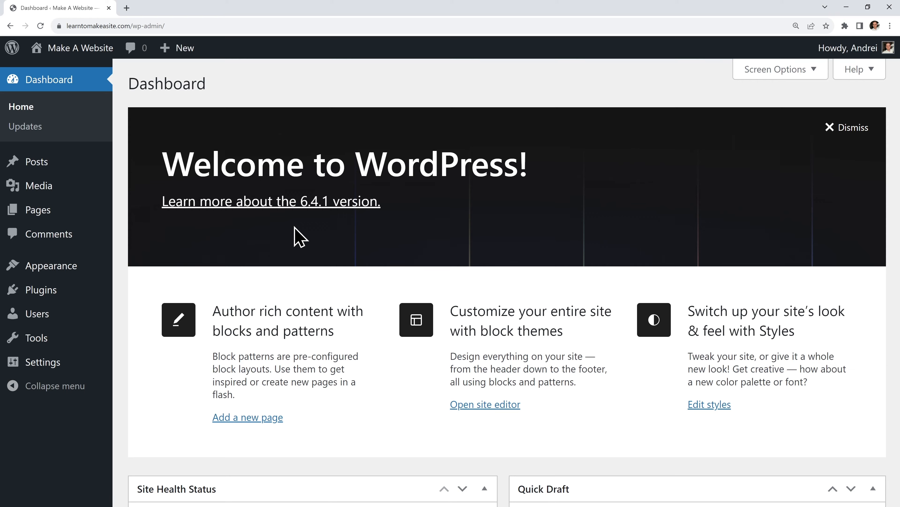
Search for, install and activate the Password Protected plugin, skipping its opt-in prompt
mouse_move(98, 295)
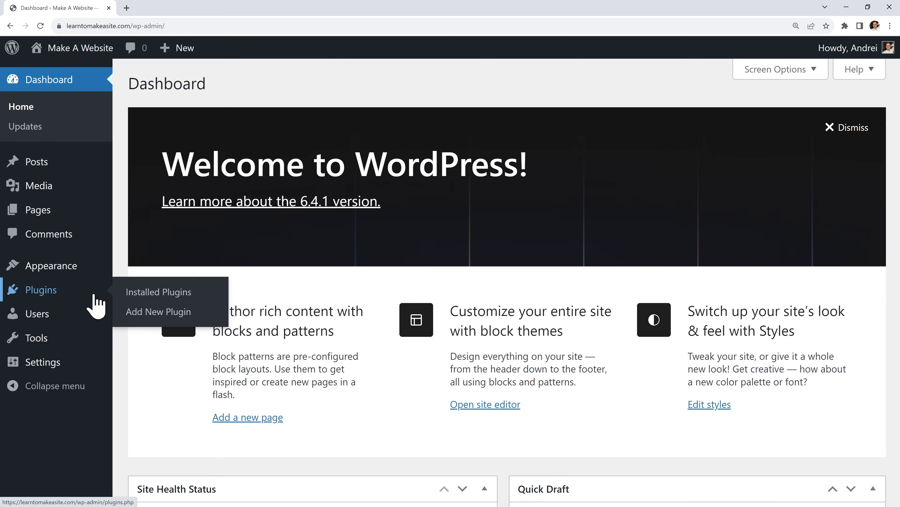
left_click(179, 312)
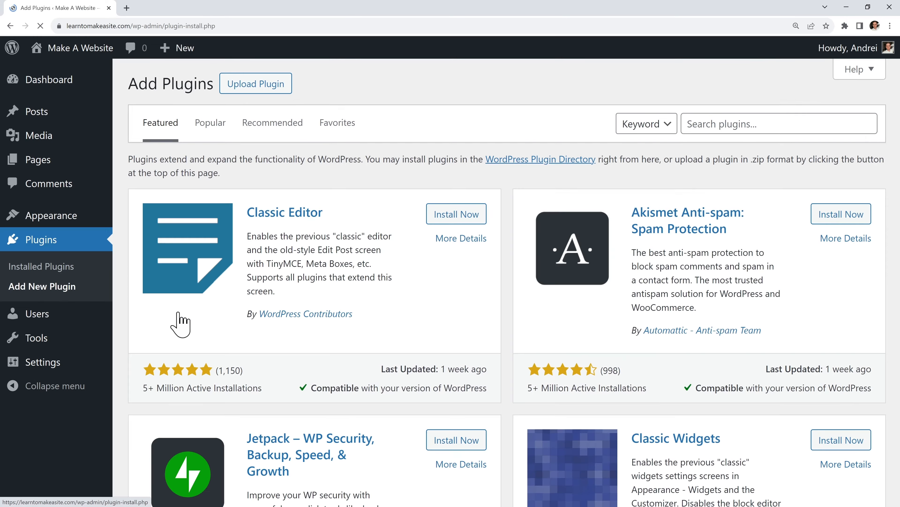
left_click(704, 123)
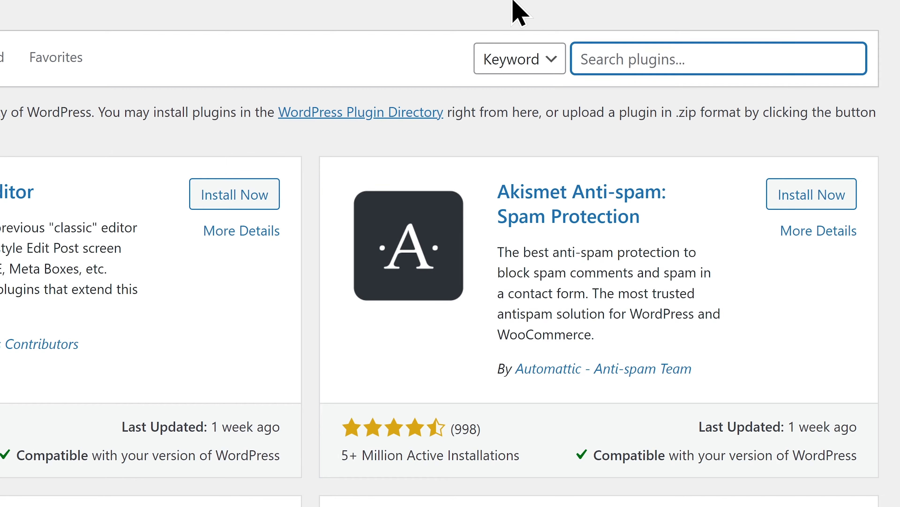
type("Password Protected")
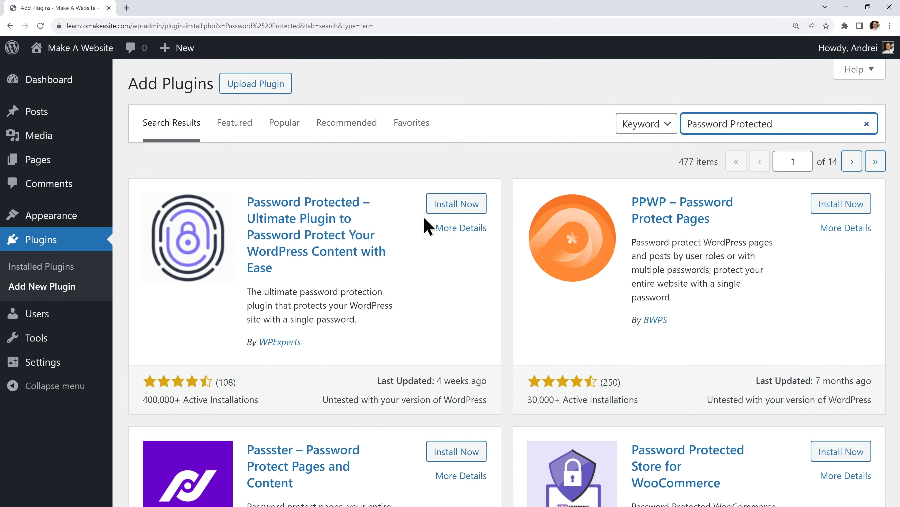
left_click(454, 205)
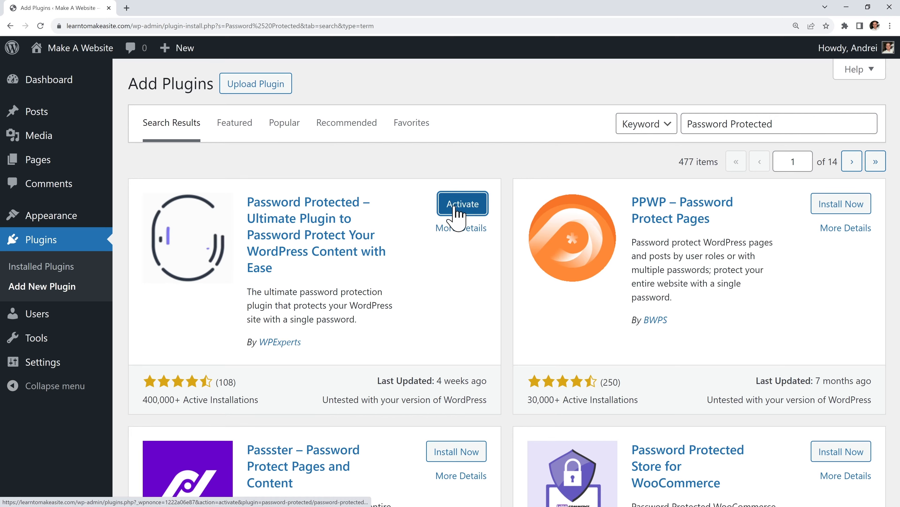
left_click(457, 209)
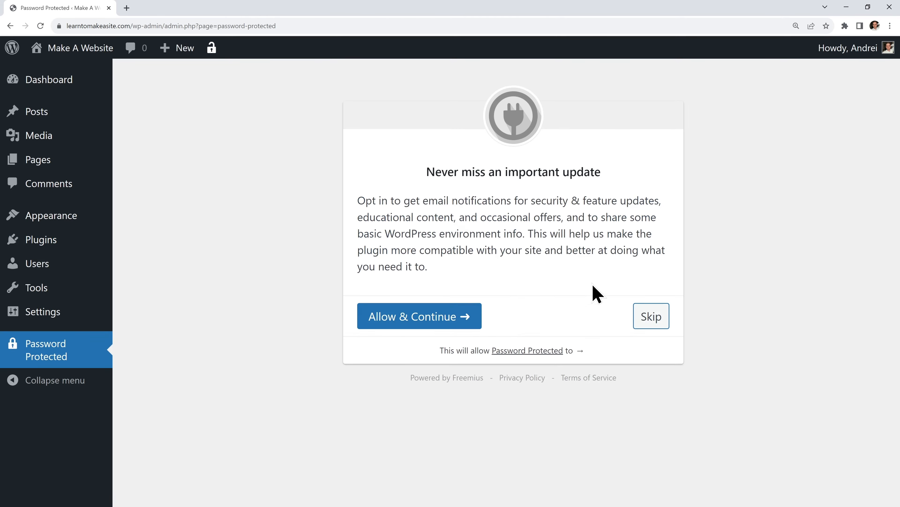
left_click(652, 317)
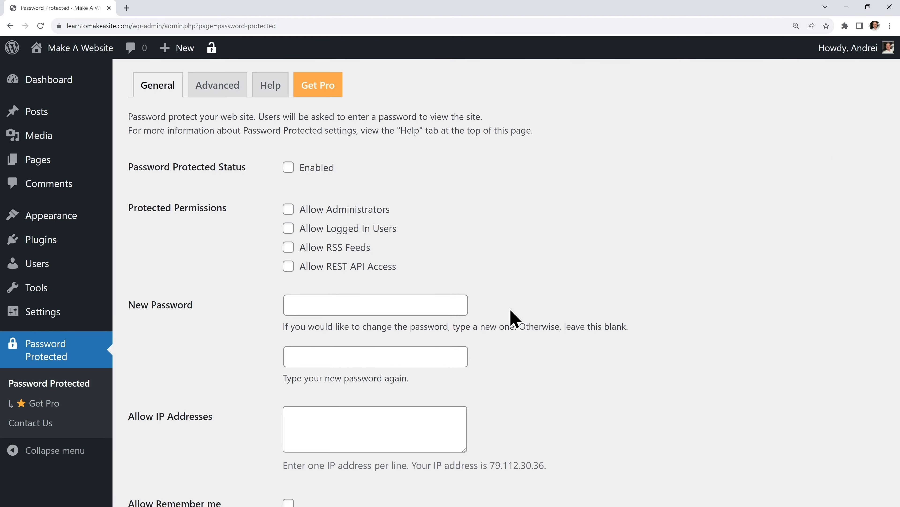
Set and confirm a new site password, enable protection with administrators allowed, and save the settings
left_click(442, 305)
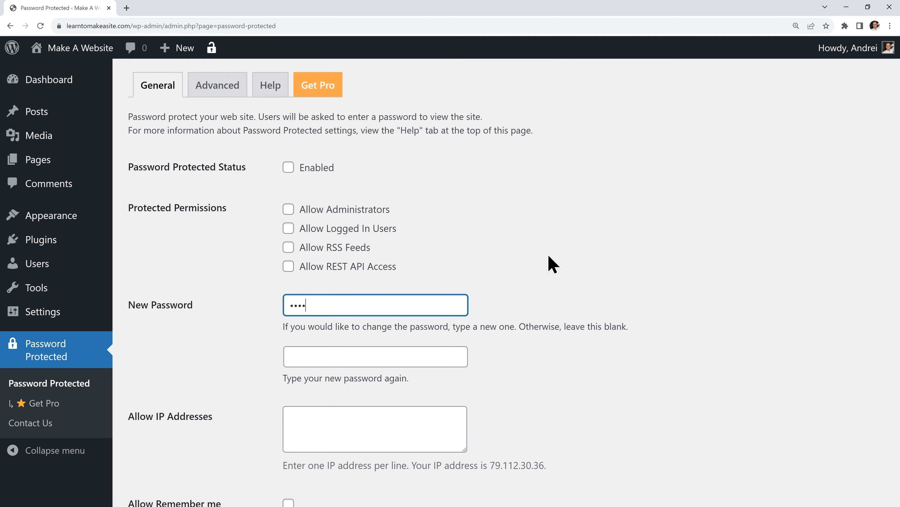
left_click(461, 356)
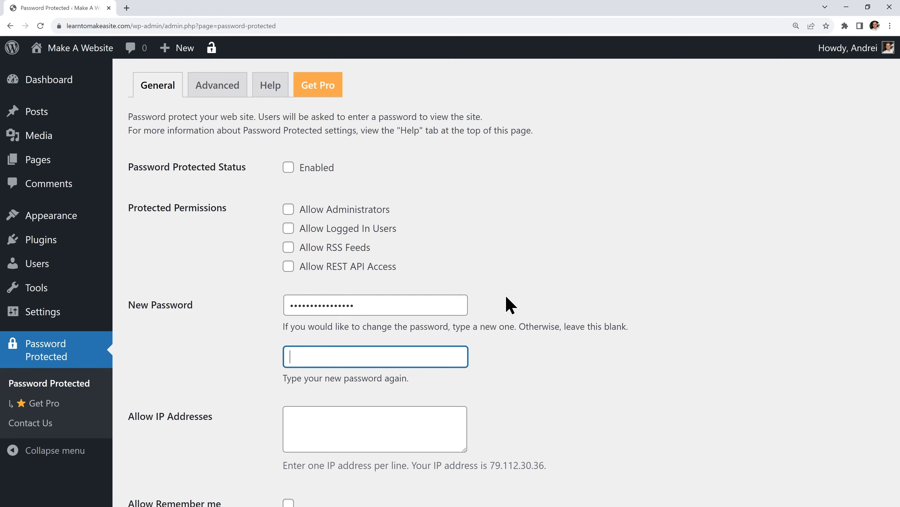
left_click(511, 306)
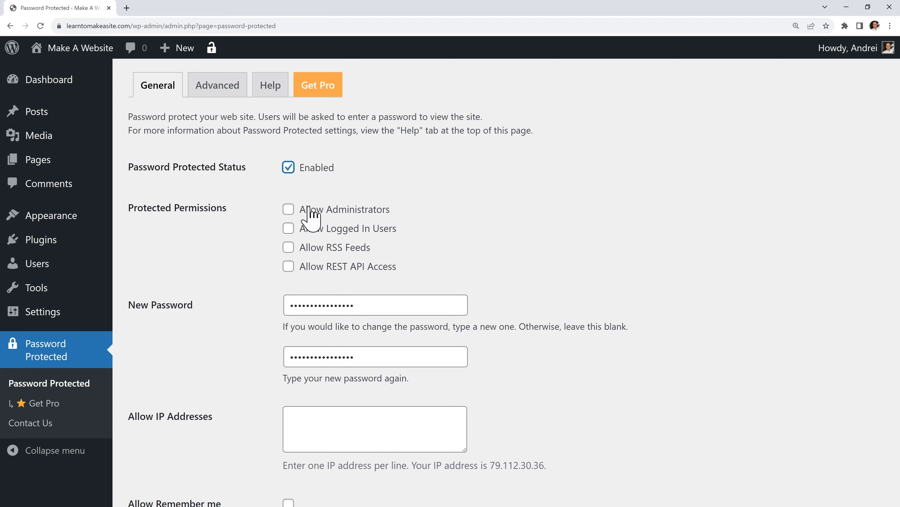
left_click(325, 210)
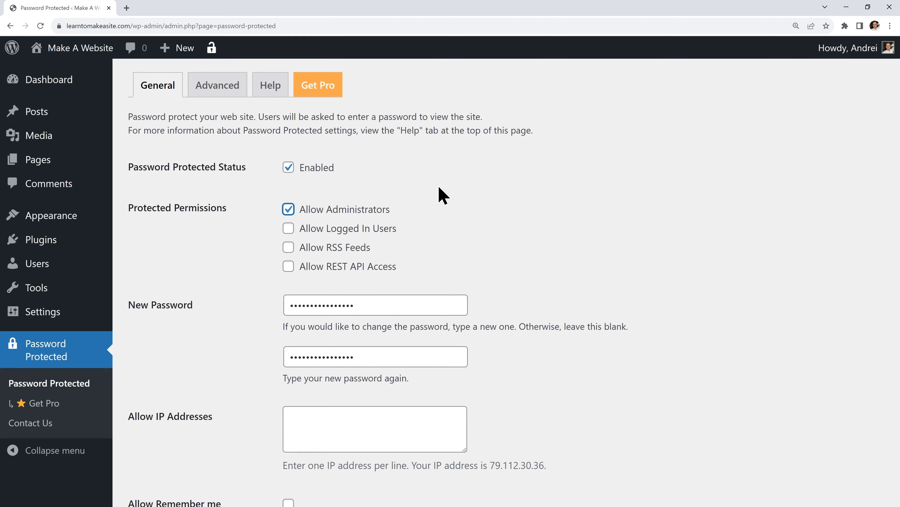
scroll(444, 195, "down", 5)
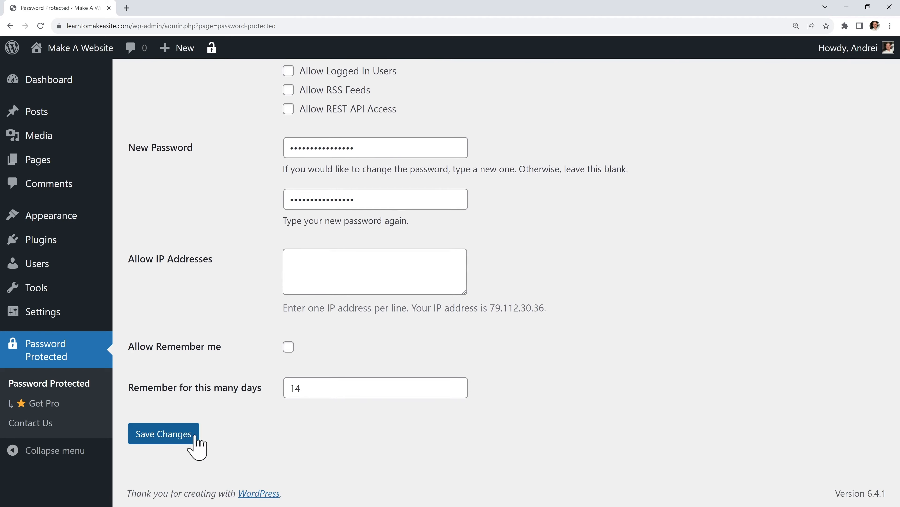
left_click(196, 437)
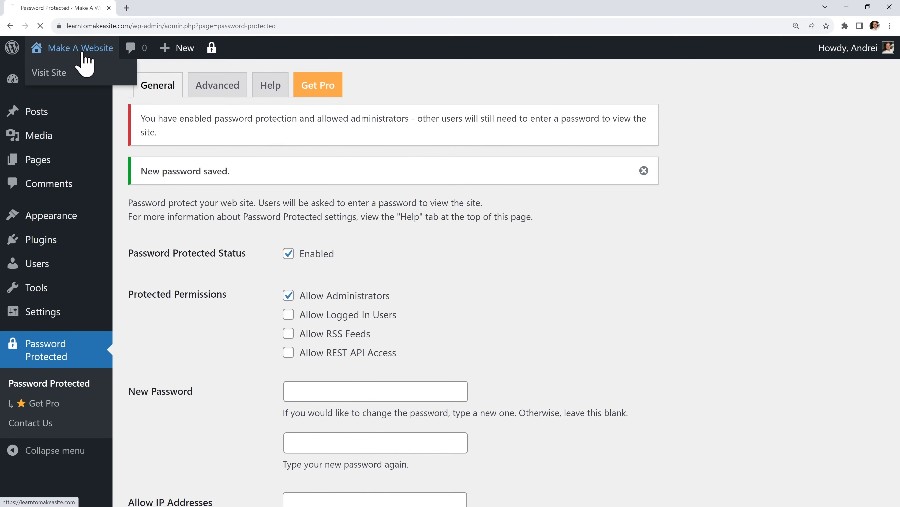
View the live front page from the admin bar site name, then return to the Dashboard
left_click(34, 66)
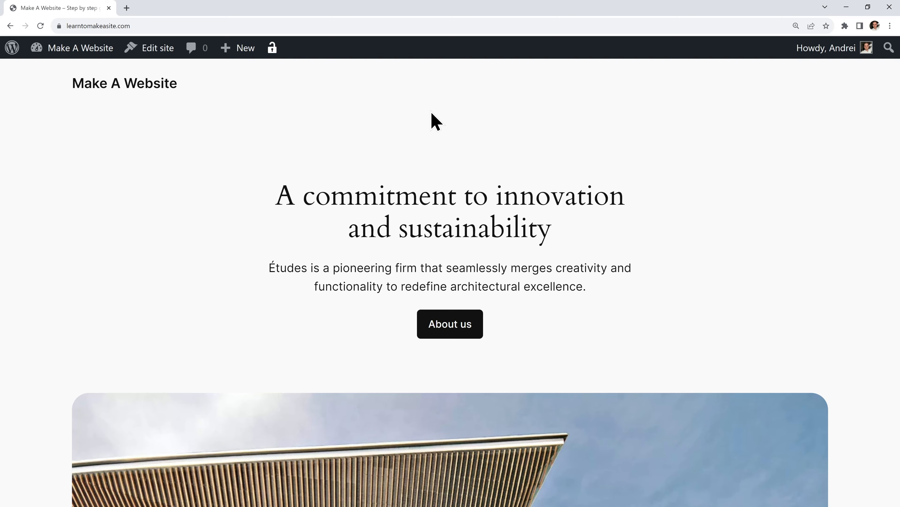
left_click(85, 51)
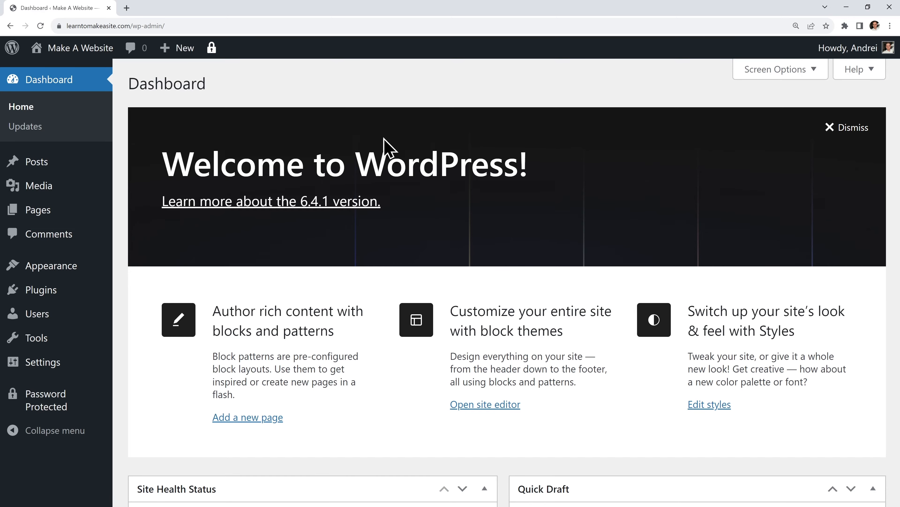
Search the Add New Plugins page for 'backup'
mouse_move(70, 296)
left_click(151, 312)
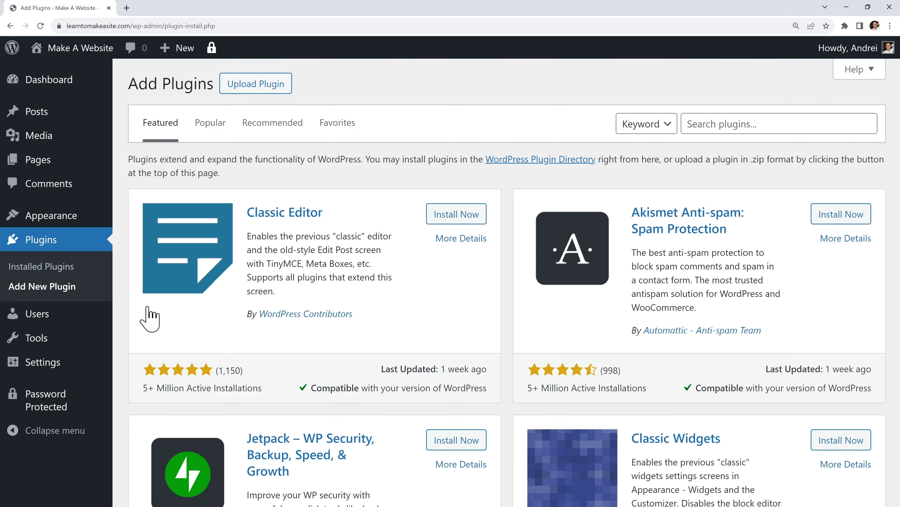
left_click(748, 120)
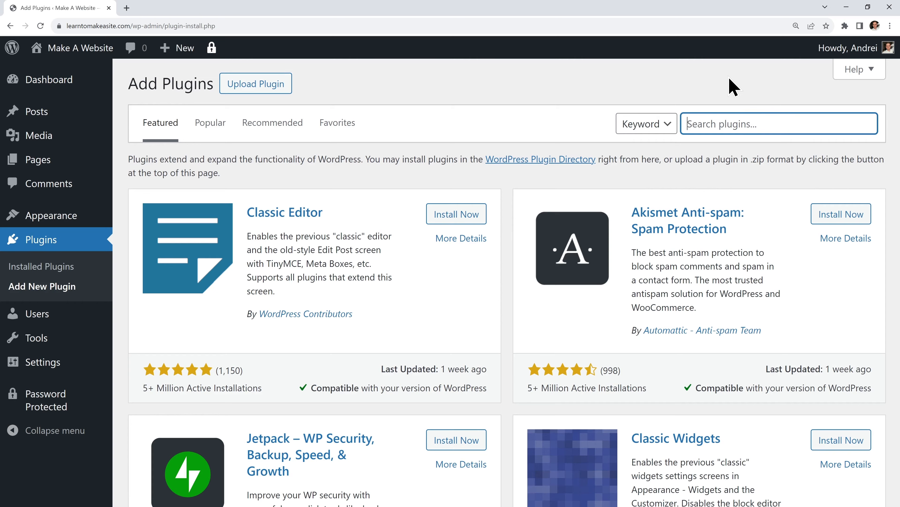
type("backup")
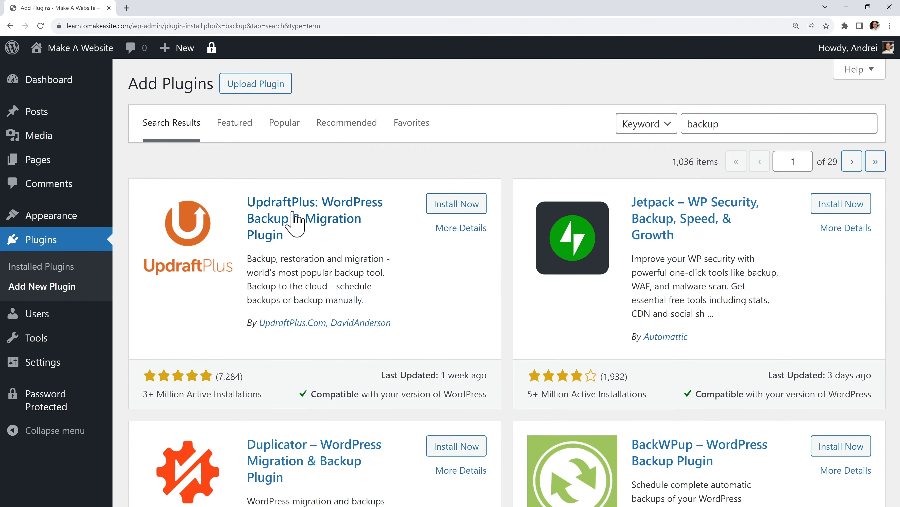
Install and activate UpdraftPlus, dismiss its welcome popup, and go to its Backups page
left_click(470, 205)
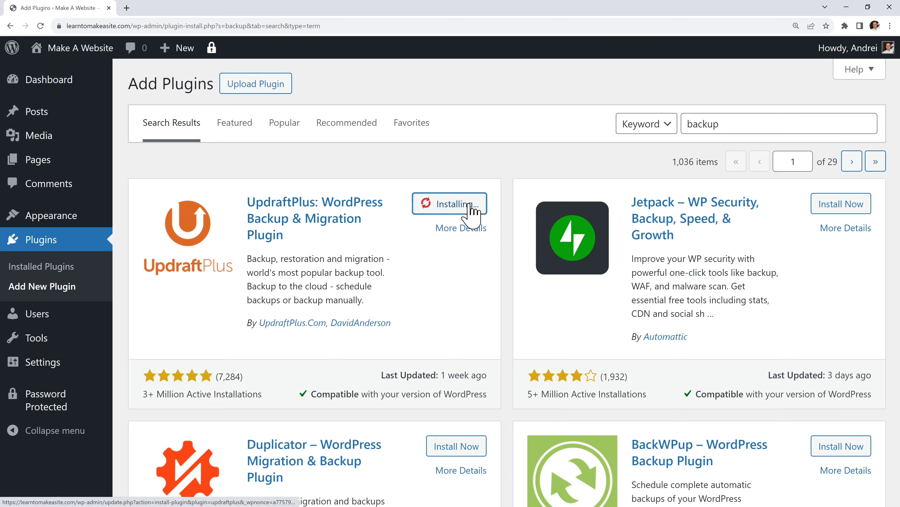
left_click(470, 206)
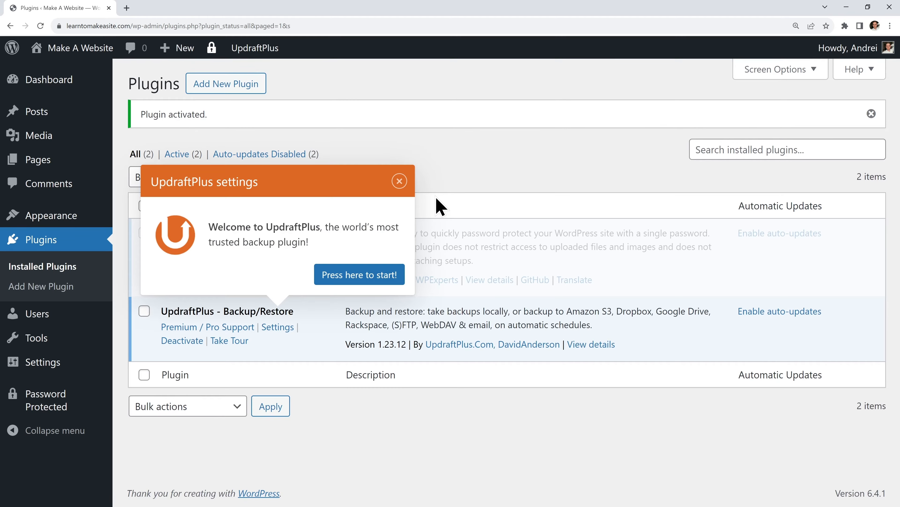
left_click(399, 181)
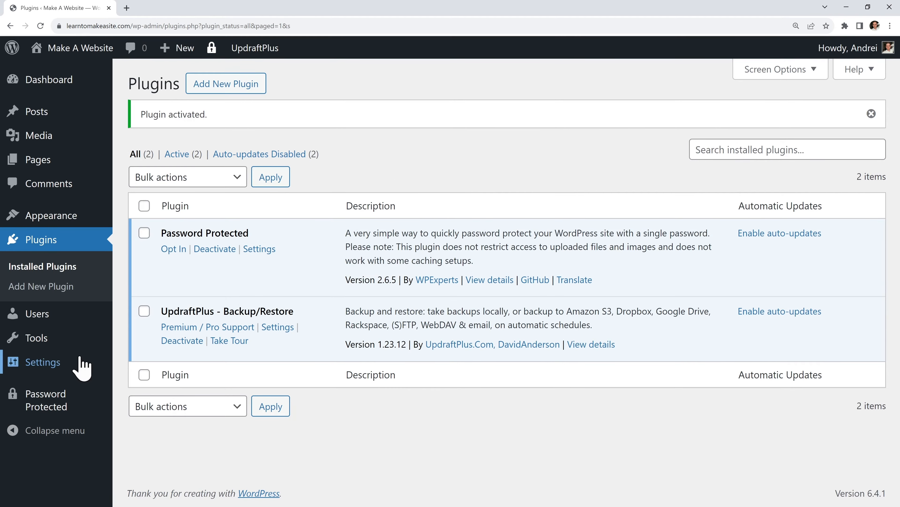
mouse_move(73, 362)
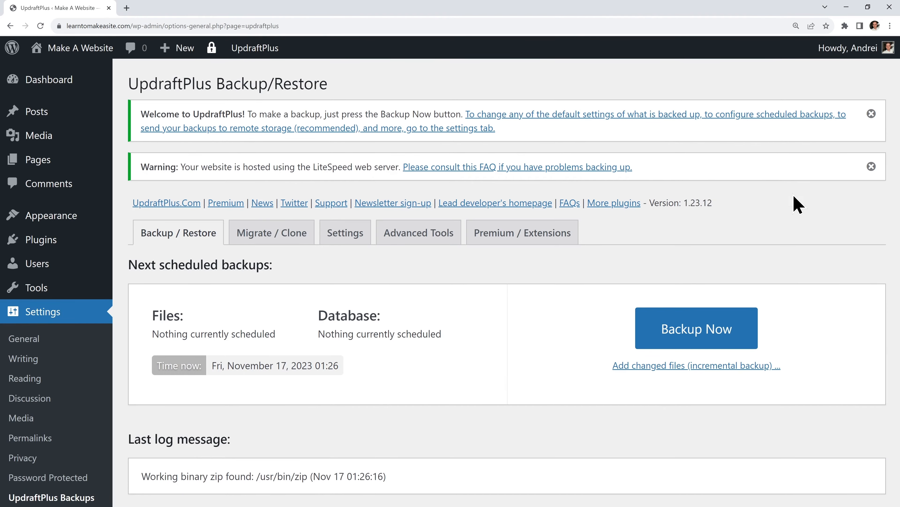
Dismiss the welcome and LiteSpeed notices, run a database-and-files backup, and close the finished message
left_click(872, 113)
left_click(871, 115)
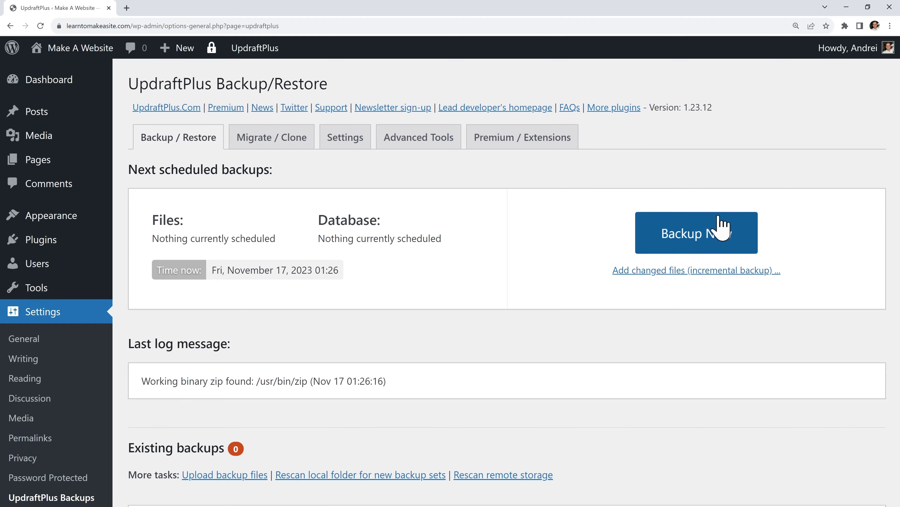
left_click(705, 240)
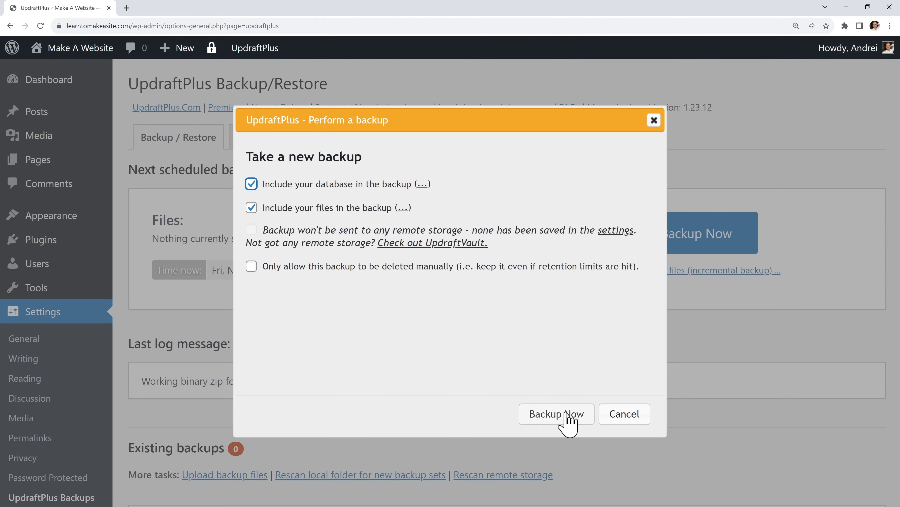
left_click(557, 414)
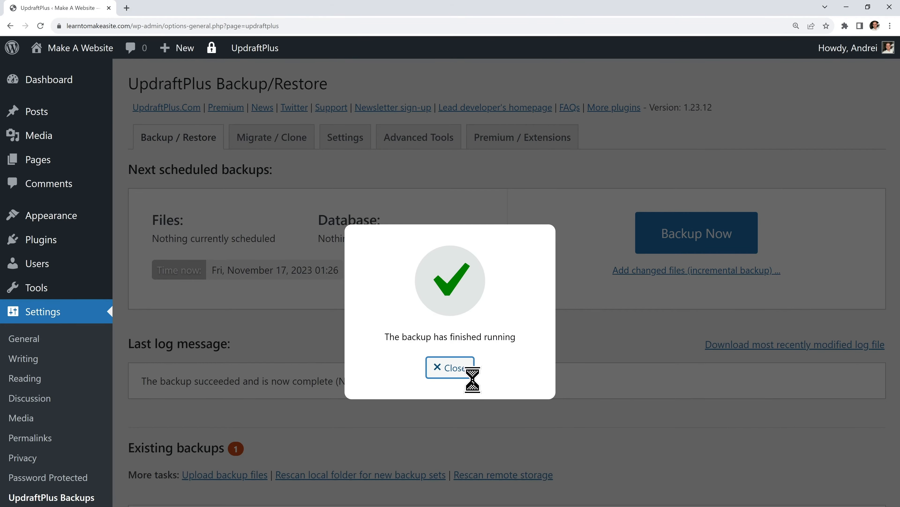
left_click(461, 374)
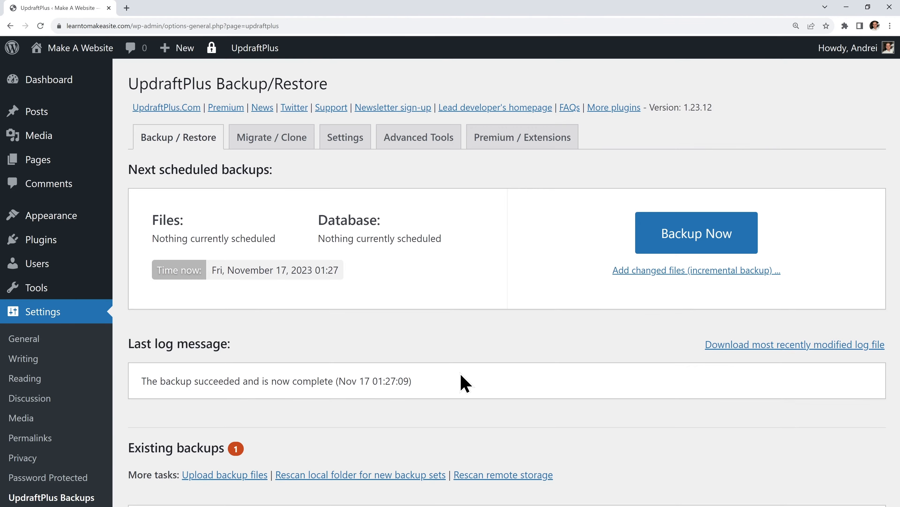
scroll(464, 382, "down", 4)
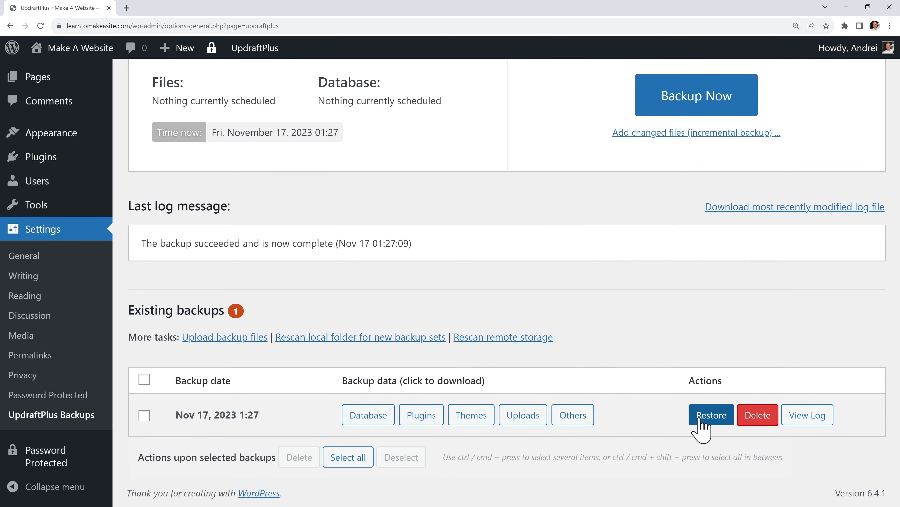
scroll(706, 420, "up", 3)
scroll(706, 423, "up", 2)
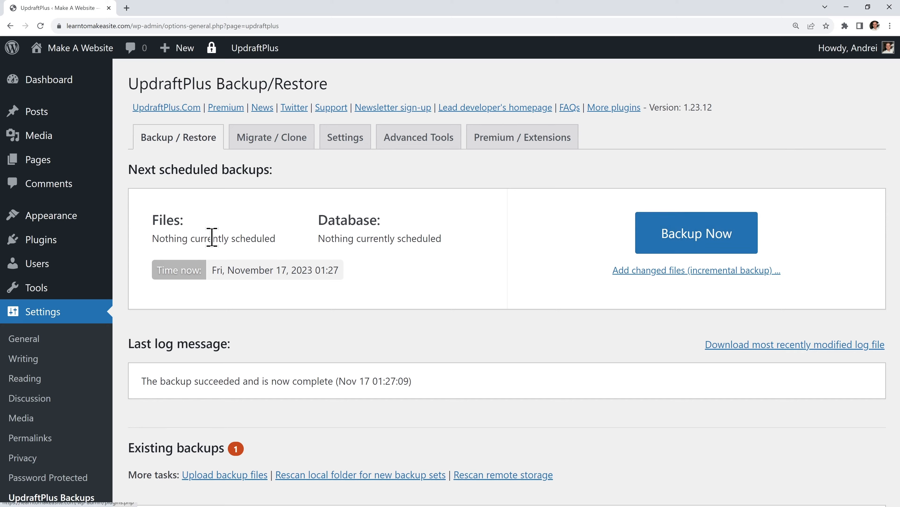
Search plugins for 'Starter', then install and activate Starter Templates by Brainstorm Force
mouse_move(82, 243)
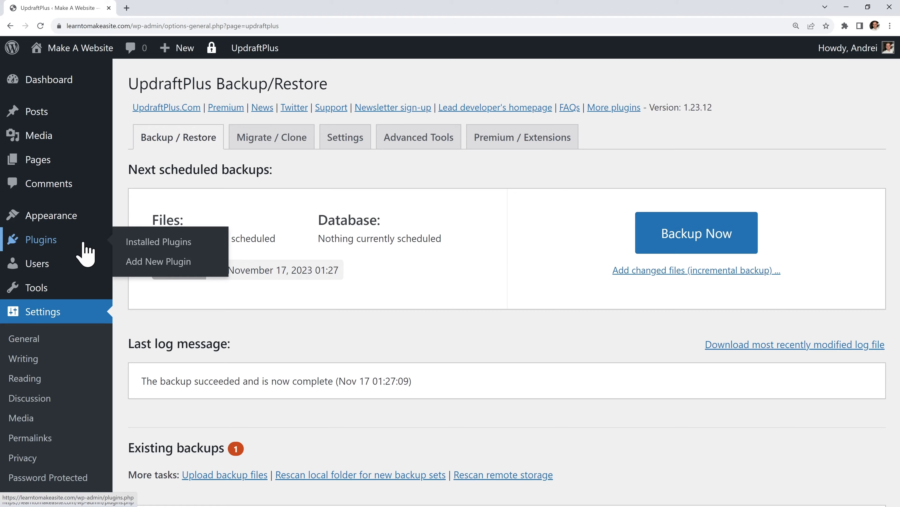
left_click(176, 269)
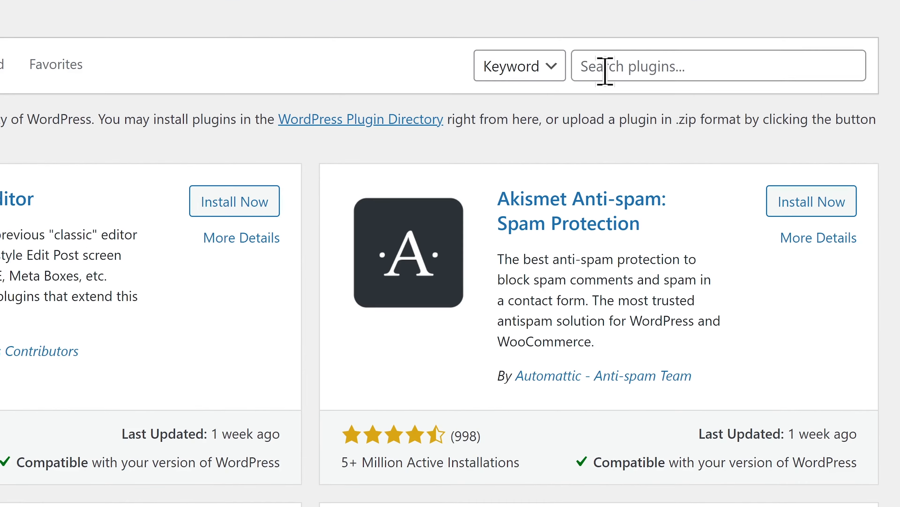
left_click(606, 71)
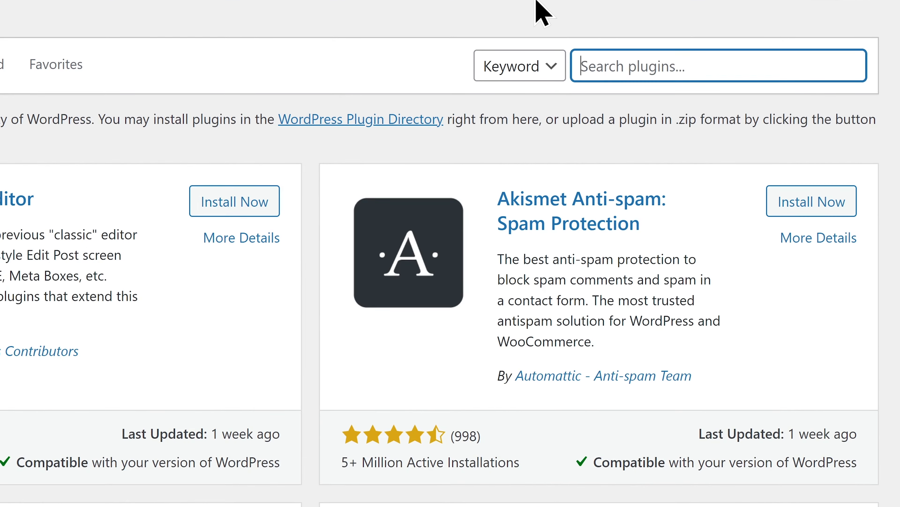
type("Starter")
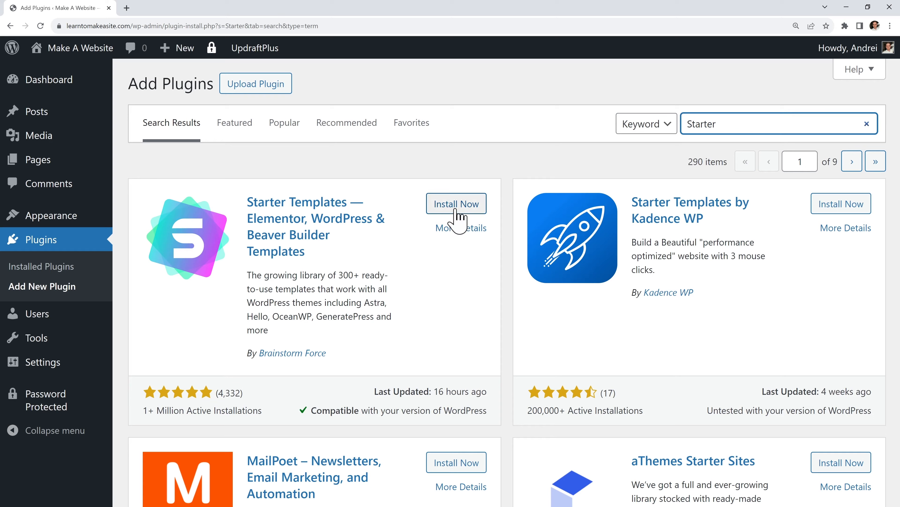
left_click(456, 205)
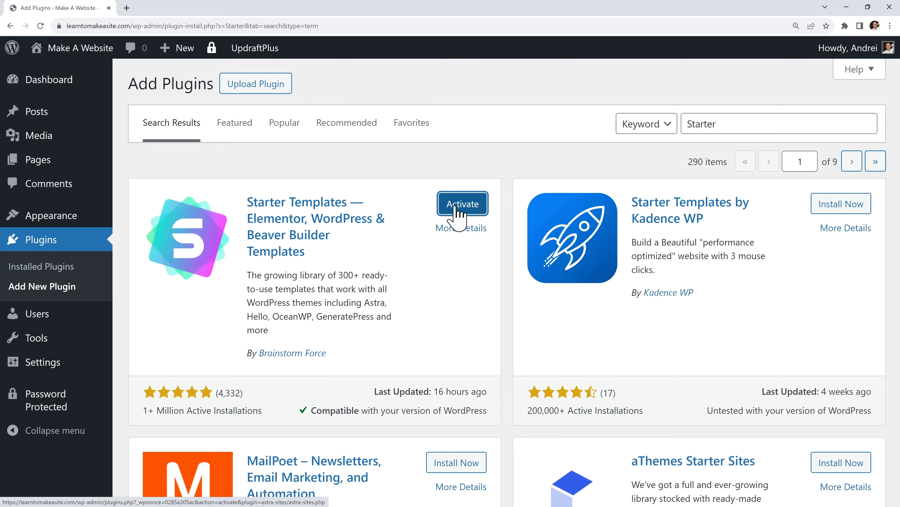
left_click(458, 211)
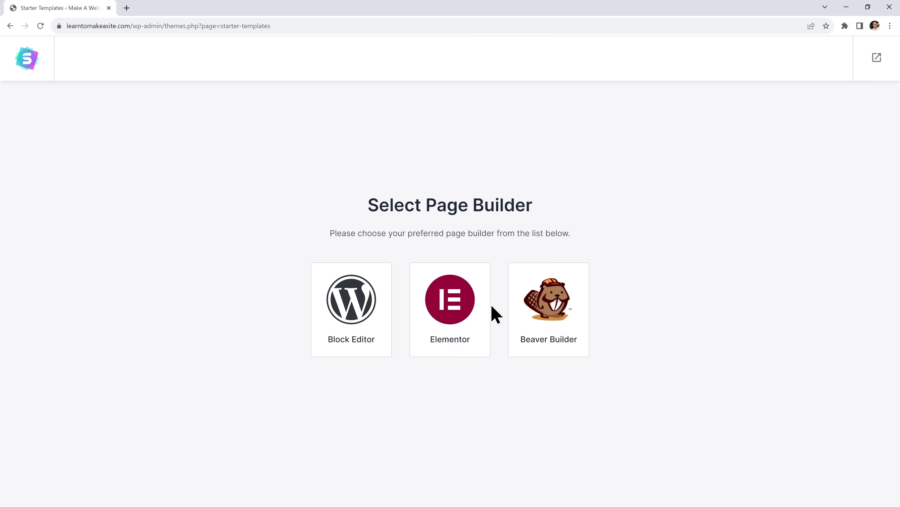
Choose Elementor as the page builder and browse the template gallery
left_click(471, 298)
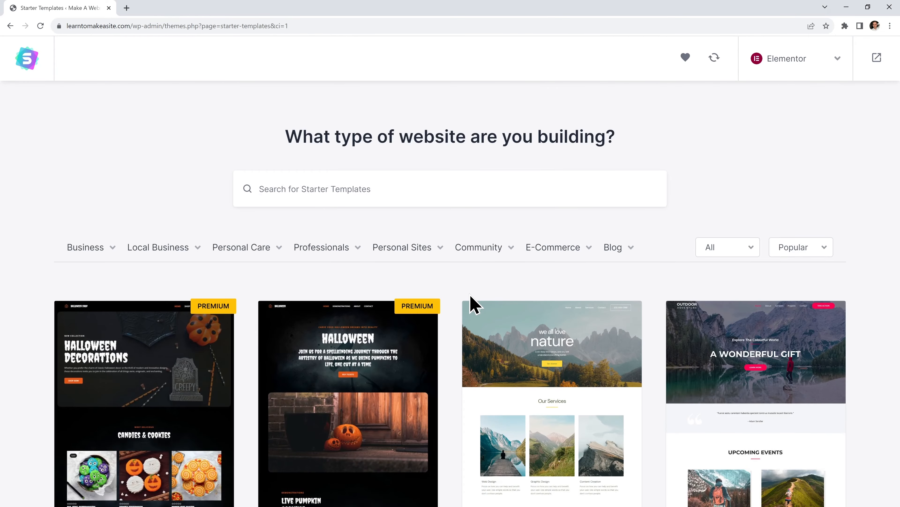
scroll(449, 331, "down", 10)
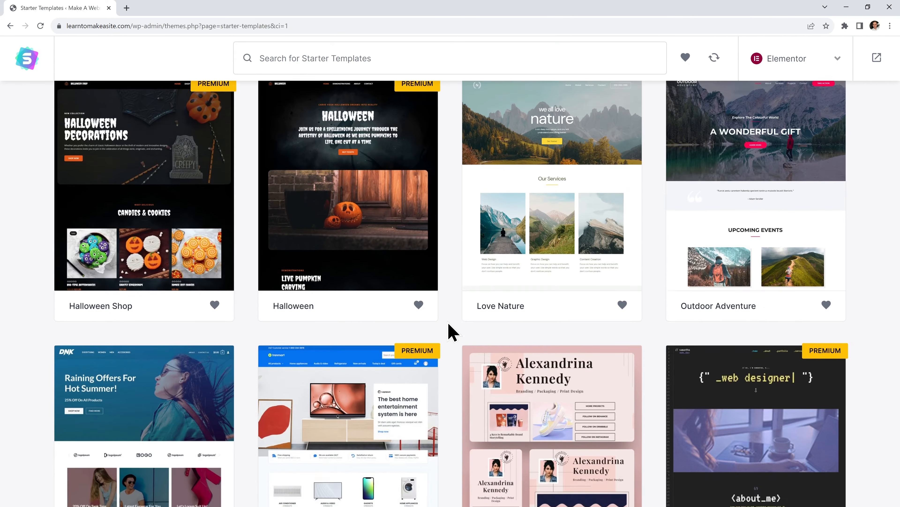
scroll(450, 332, "down", 12)
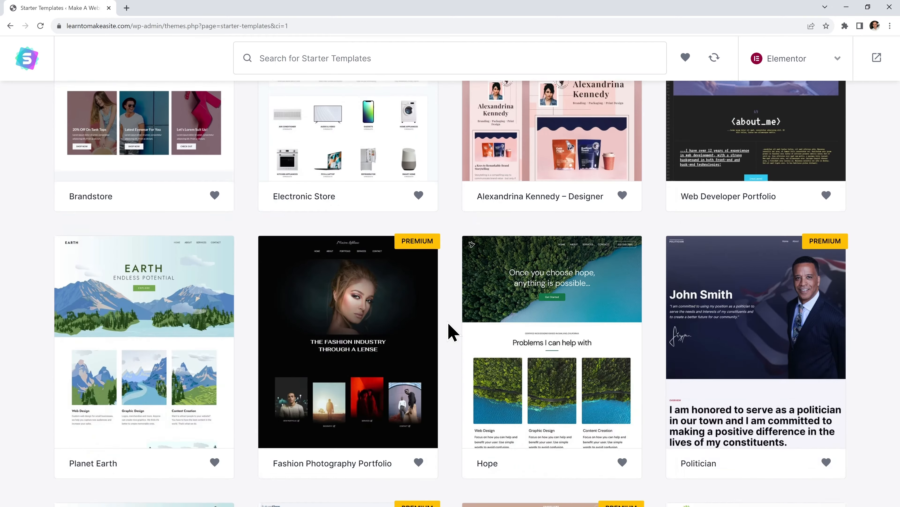
scroll(450, 332, "up", 14)
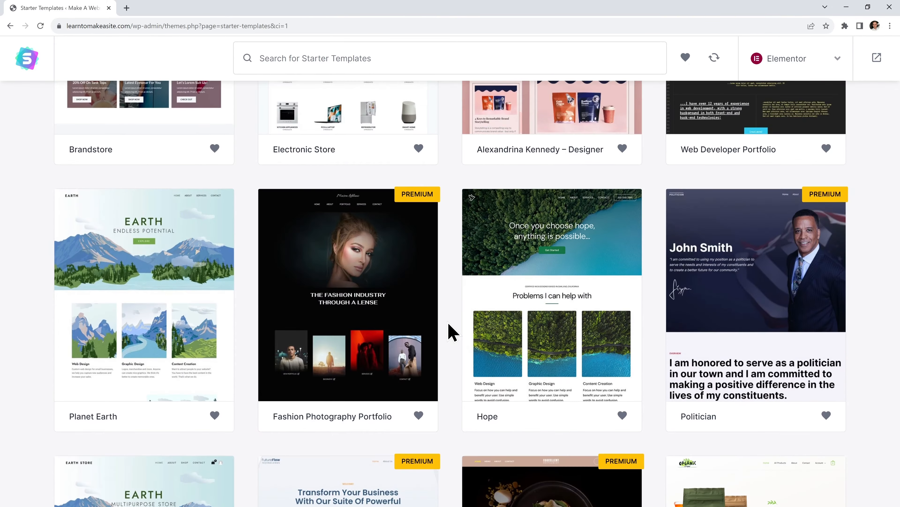
scroll(449, 331, "up", 3)
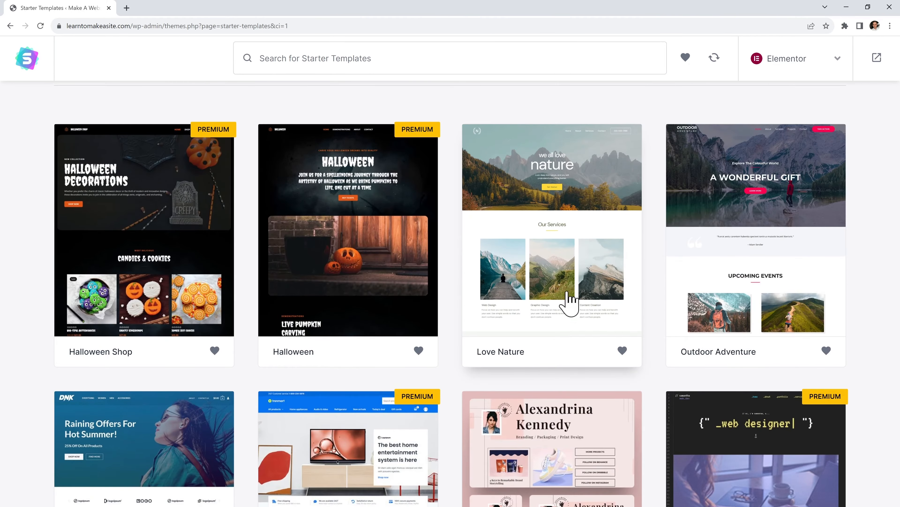
scroll(550, 381, "up", 5)
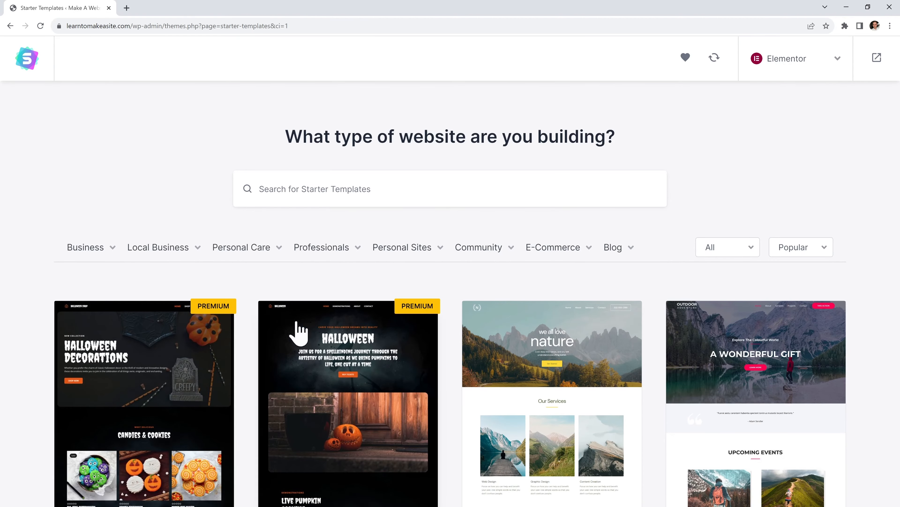
Filter the gallery to Business > Hotel & Travel and scroll the results
mouse_move(95, 252)
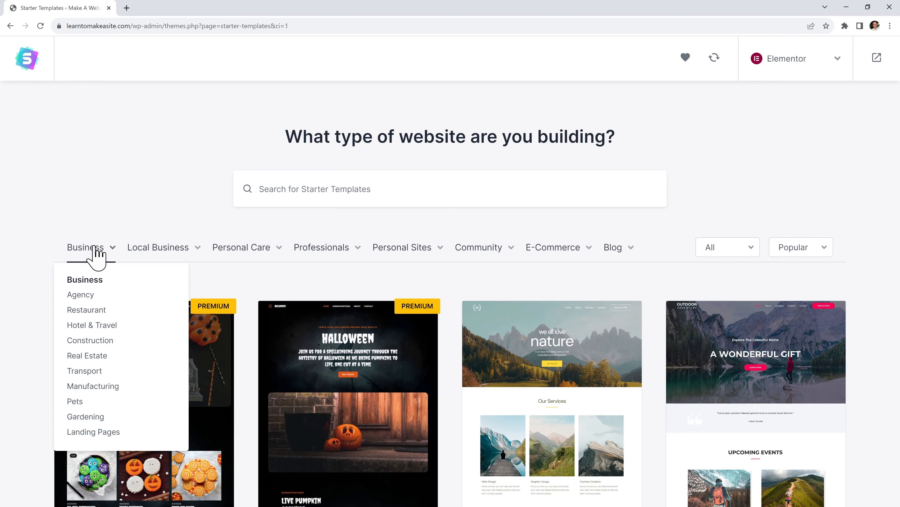
left_click(94, 325)
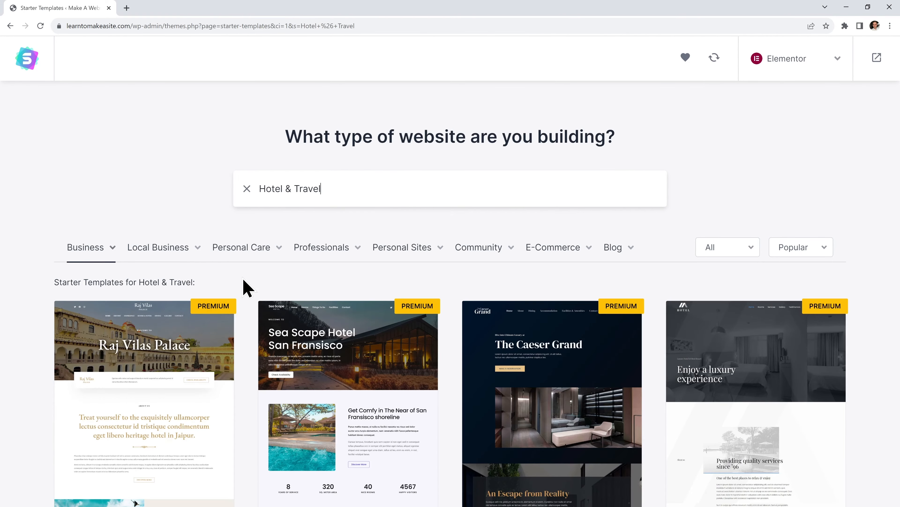
scroll(247, 287, "down", 12)
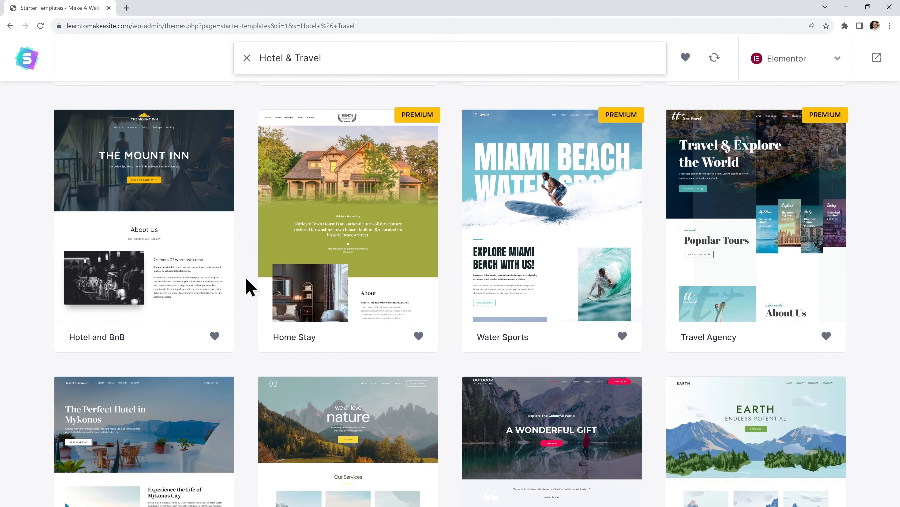
Open Hotel and BnB, preview it full-width down to Ask Your Queries, then reopen the sidebar
left_click(195, 188)
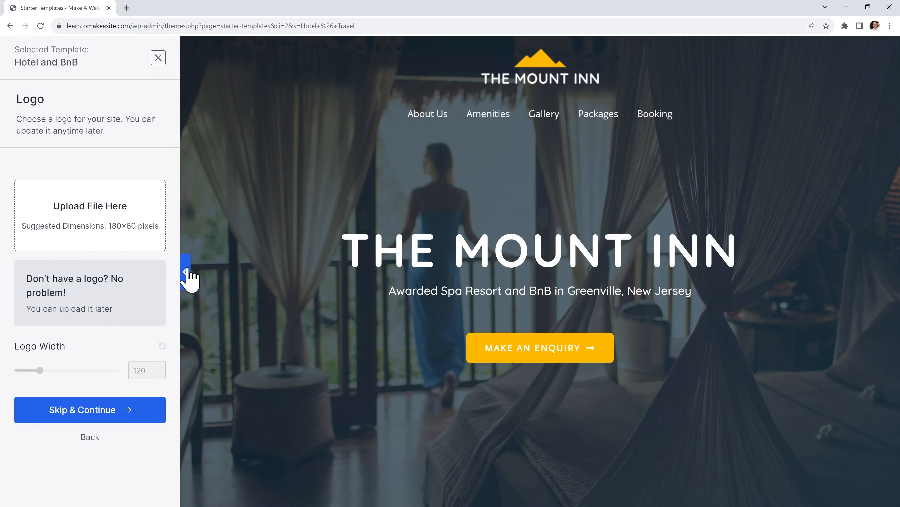
left_click(187, 273)
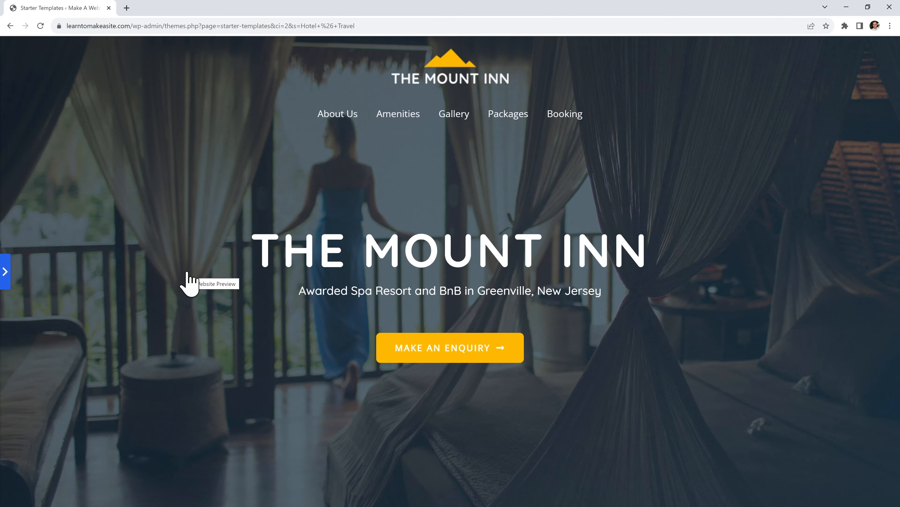
scroll(663, 336, "down", 5)
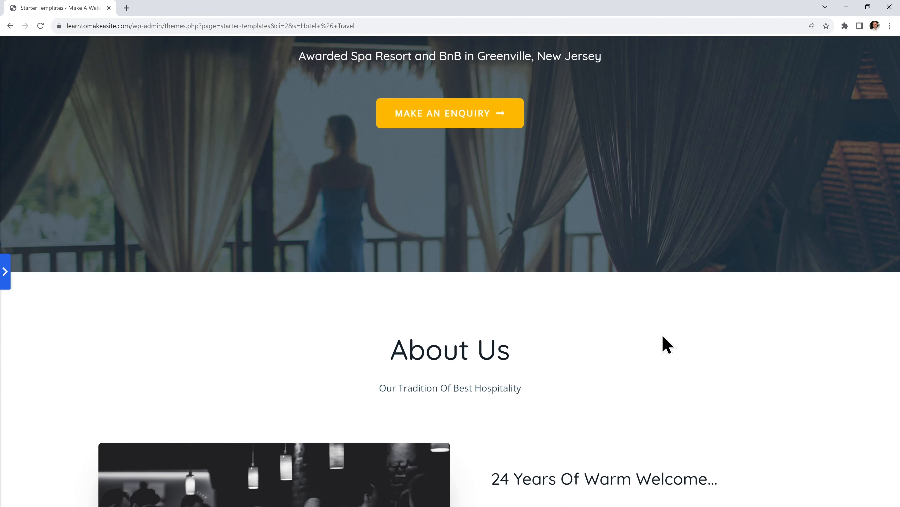
scroll(669, 348, "down", 12)
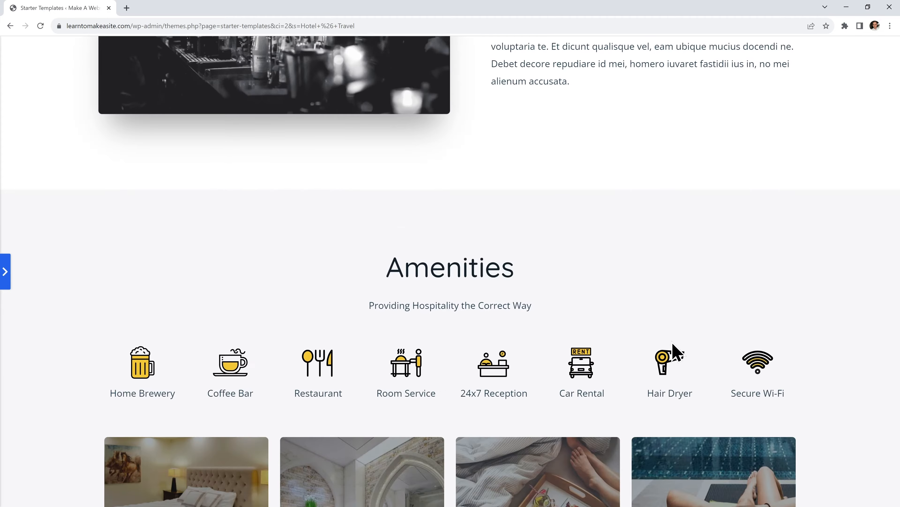
scroll(676, 353, "down", 6)
scroll(676, 351, "down", 4)
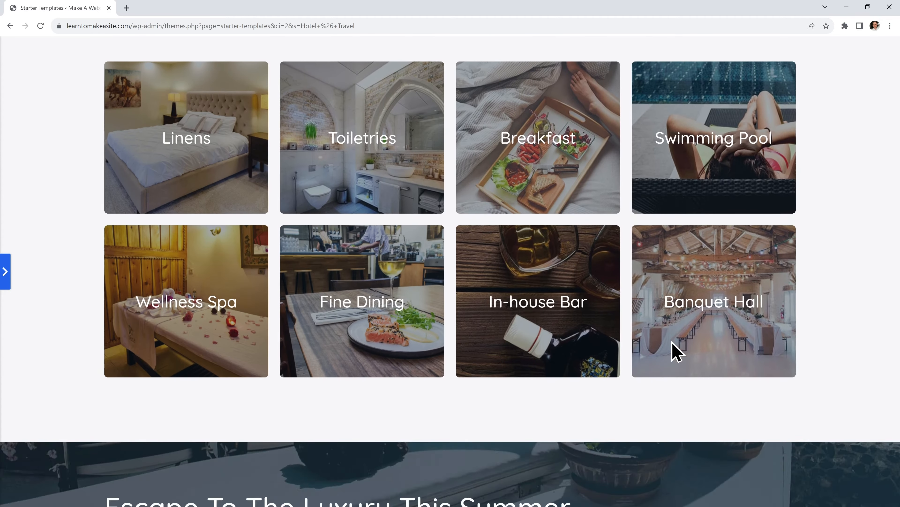
scroll(336, 292, "down", 3)
scroll(539, 305, "down", 2)
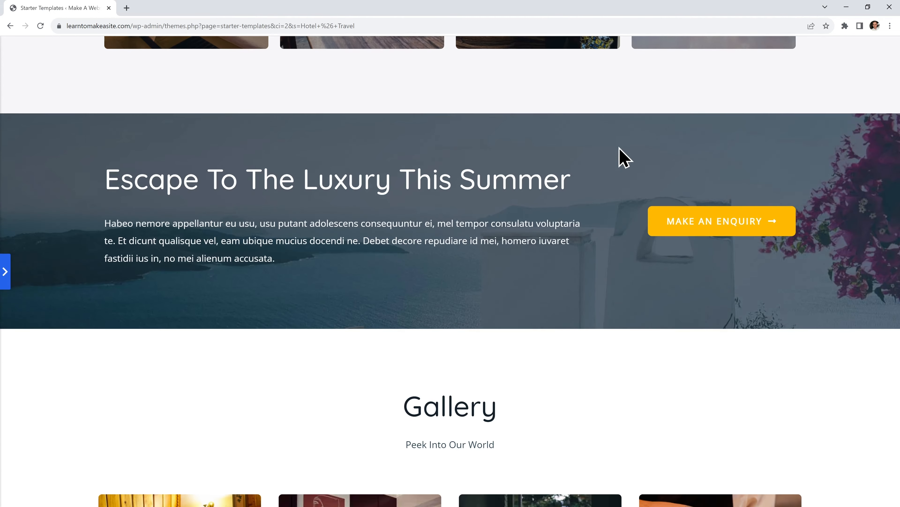
scroll(629, 301, "down", 4)
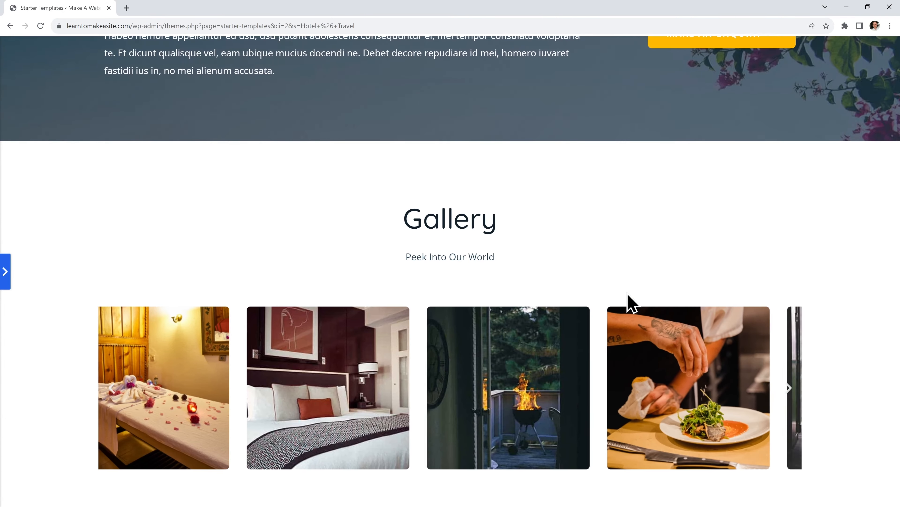
scroll(789, 270, "down", 2)
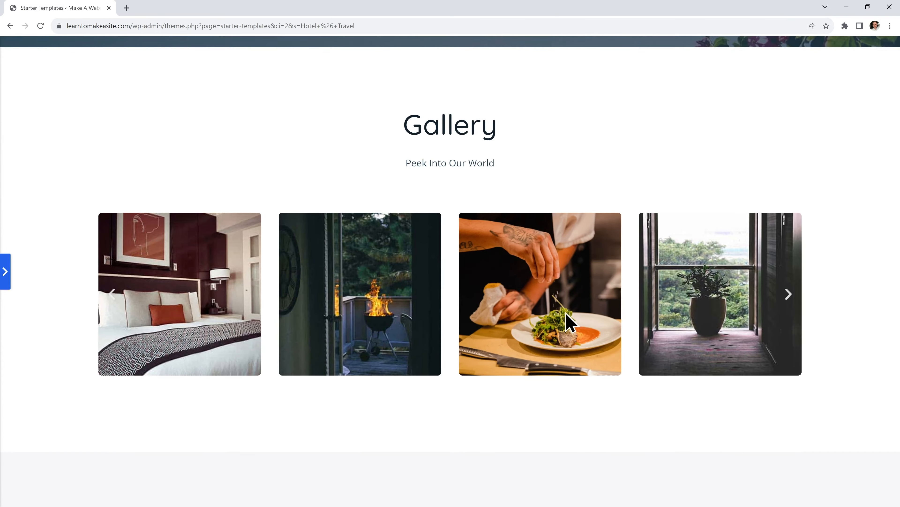
scroll(635, 336, "down", 8)
scroll(617, 329, "down", 1)
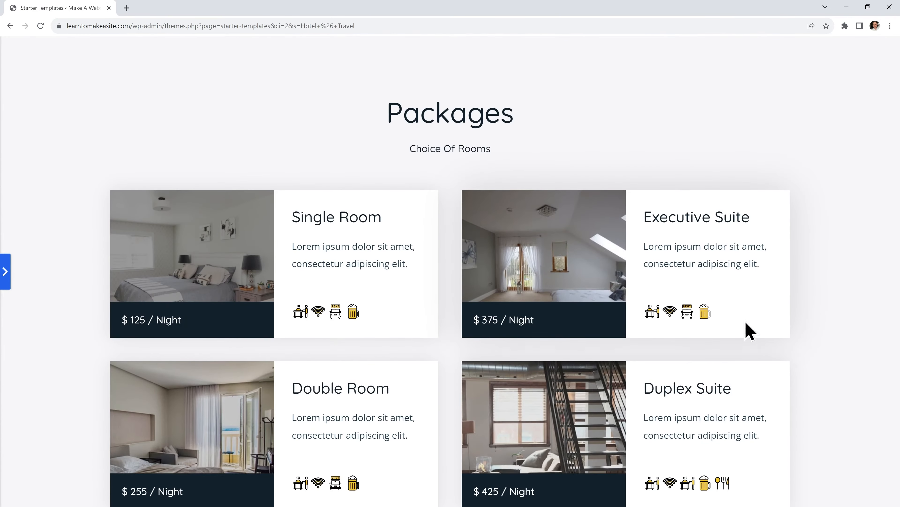
scroll(649, 307, "down", 10)
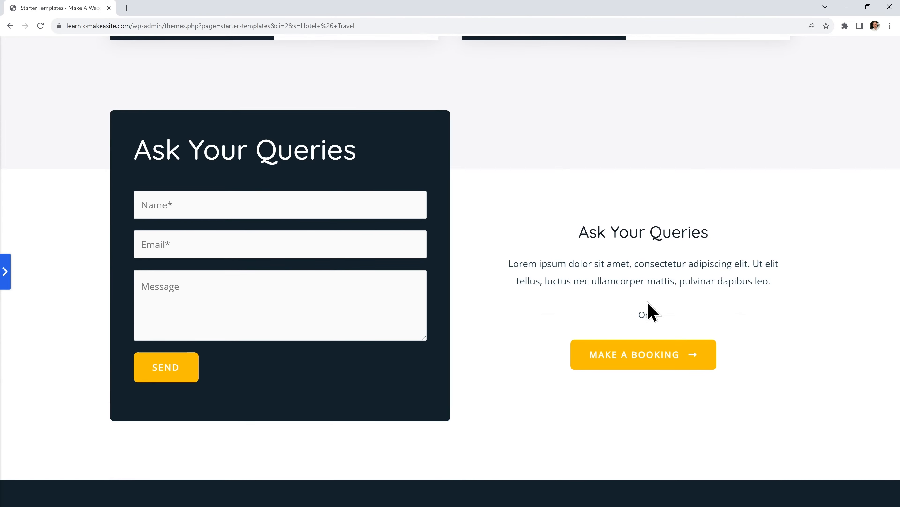
left_click(7, 280)
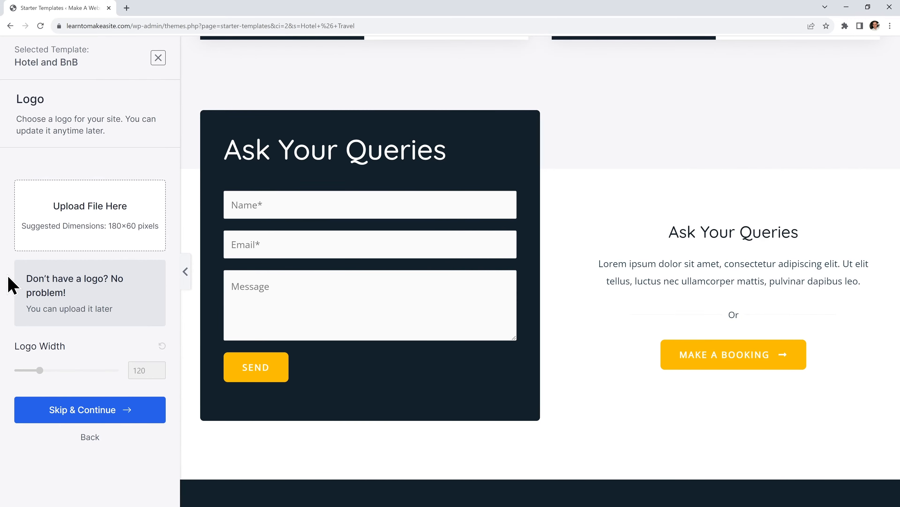
Close the Hotel and BnB preview and replace the 'Hotel & Travel' search with 'Hope'
left_click(158, 58)
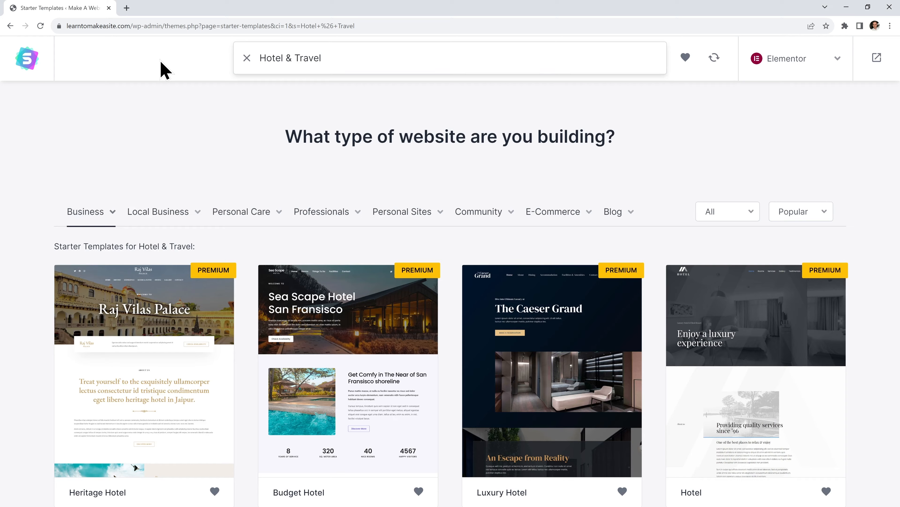
left_click_drag(343, 64, 259, 59)
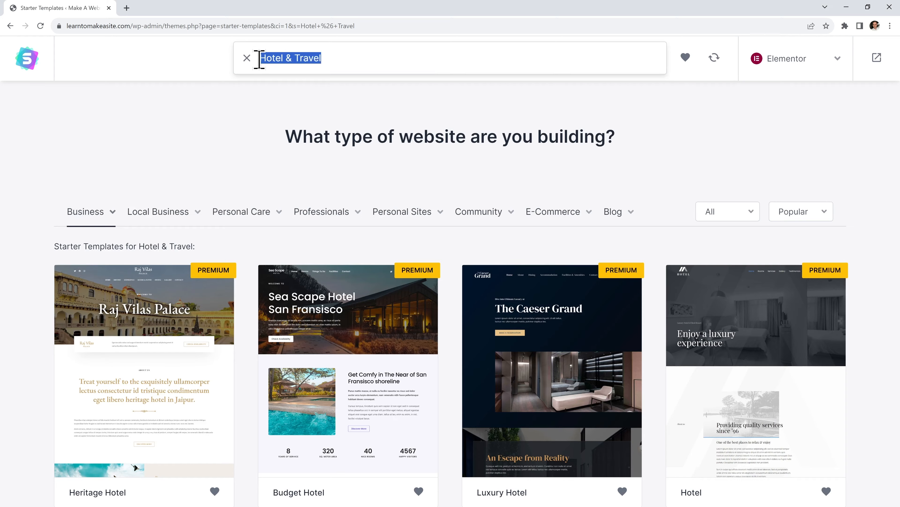
type("Hope")
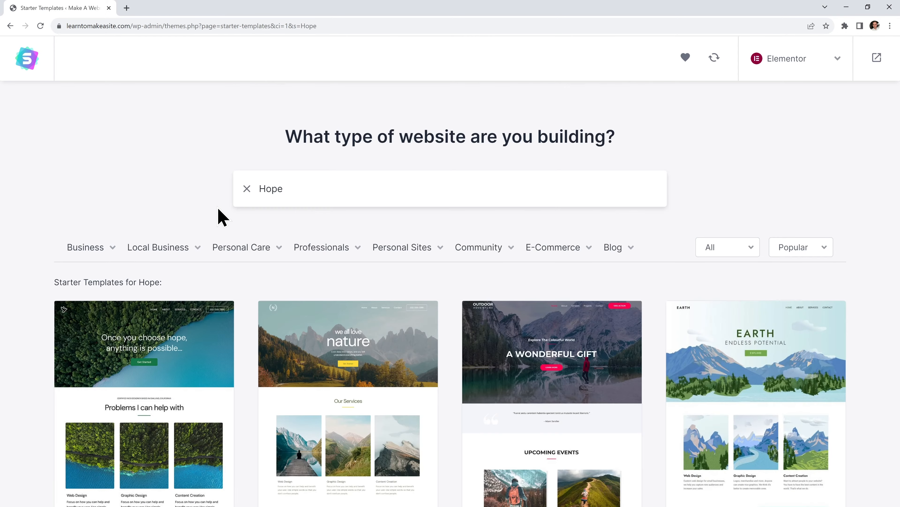
scroll(222, 216, "down", 3)
scroll(146, 277, "down", 2)
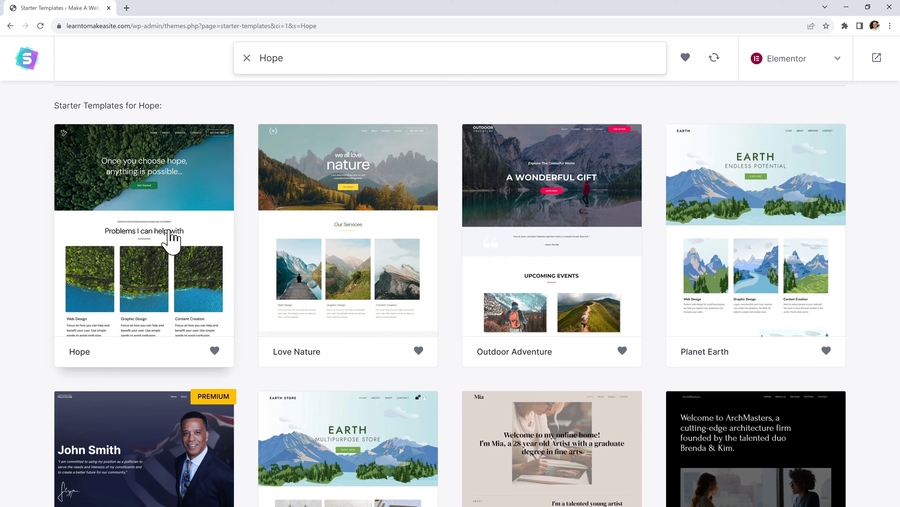
Open the Hope template and scroll up and down through its full page preview
left_click(172, 241)
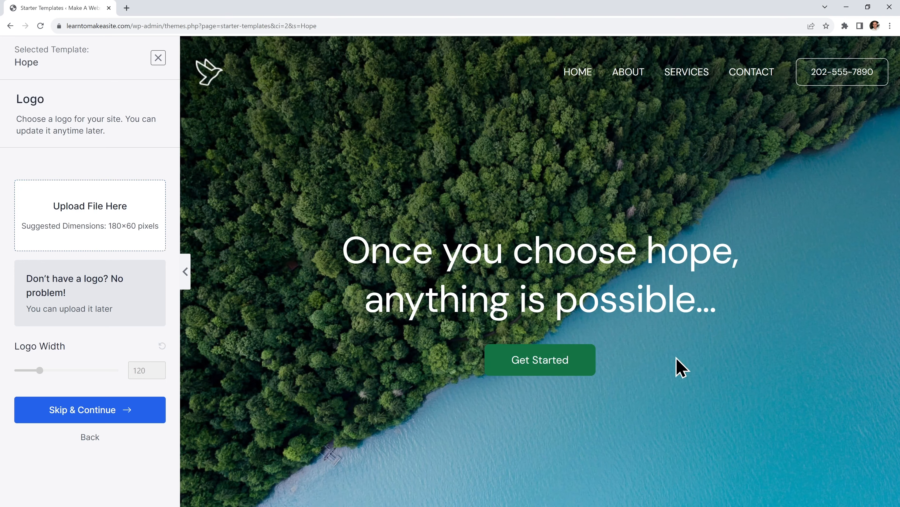
scroll(700, 337, "down", 15)
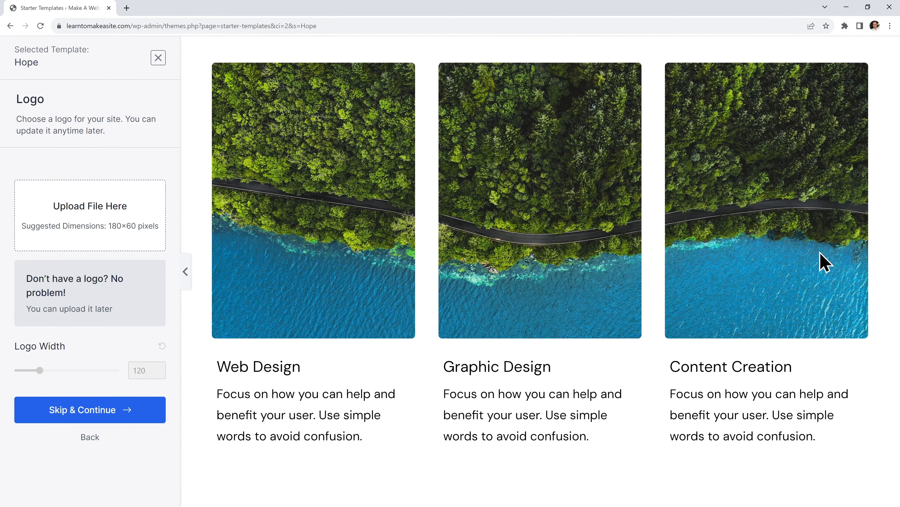
scroll(626, 297, "down", 5)
scroll(627, 298, "down", 15)
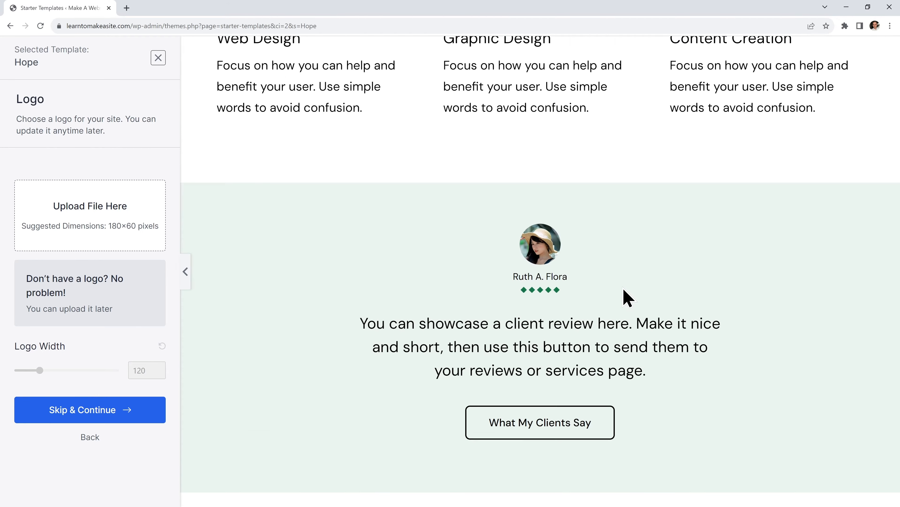
scroll(628, 298, "down", 12)
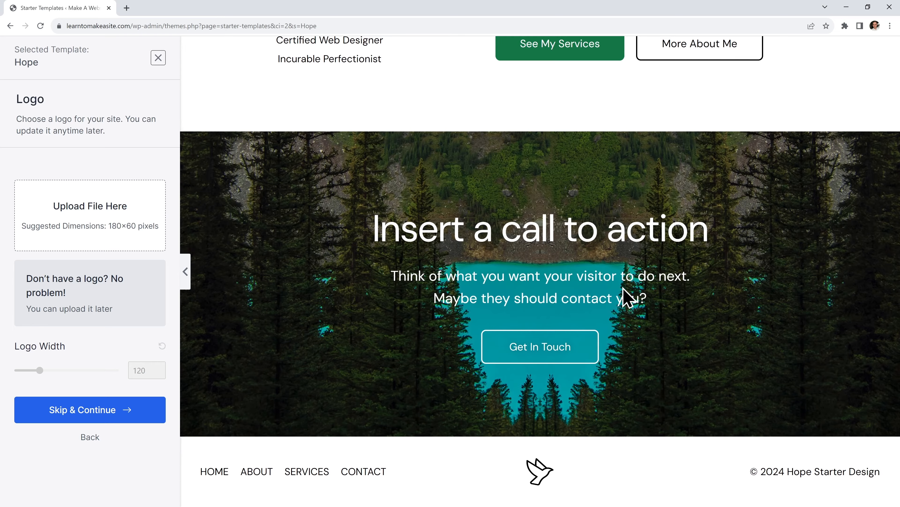
scroll(627, 297, "up", 18)
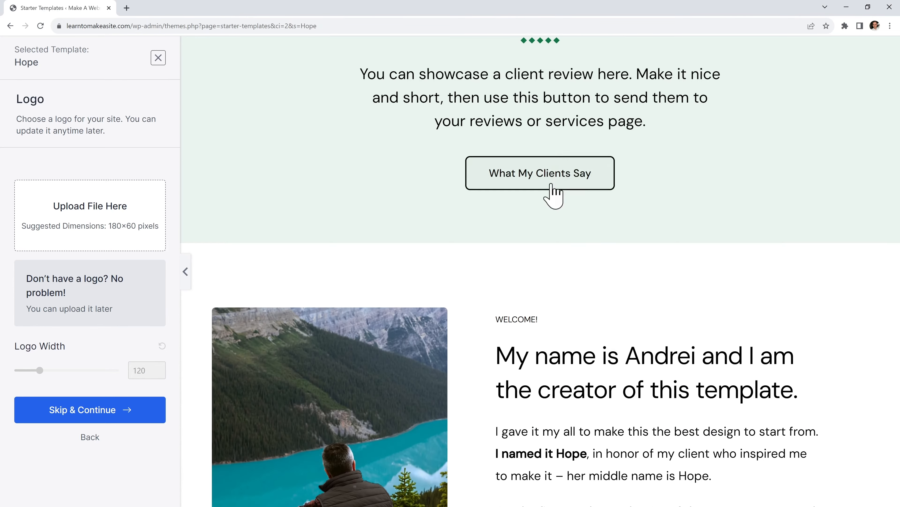
scroll(552, 184, "up", 4)
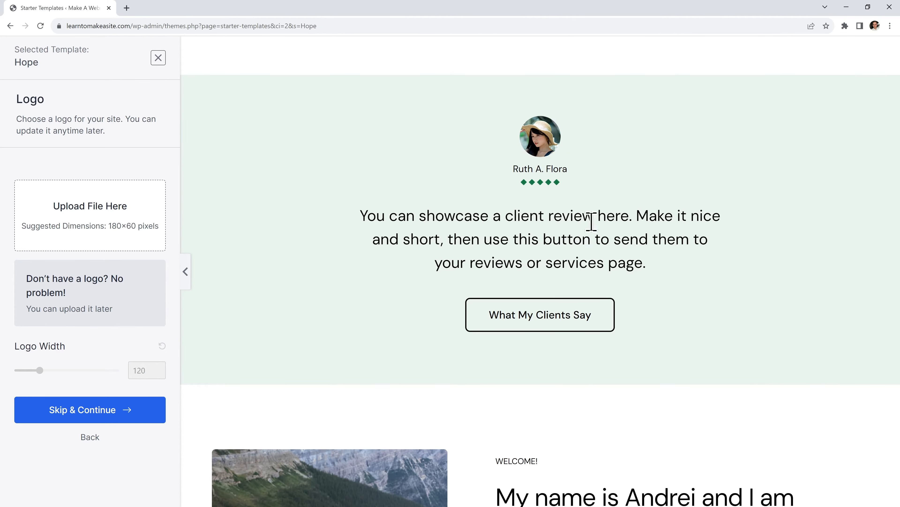
scroll(709, 333, "down", 5)
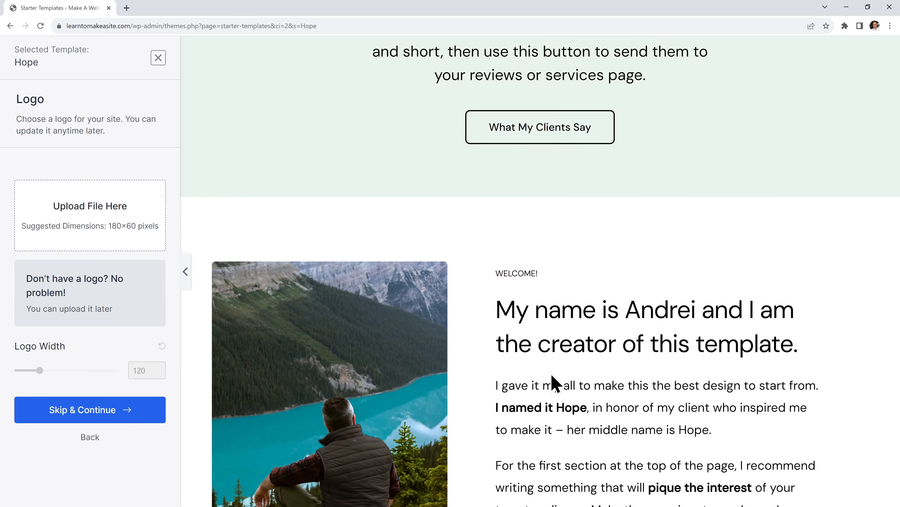
scroll(680, 238, "up", 4)
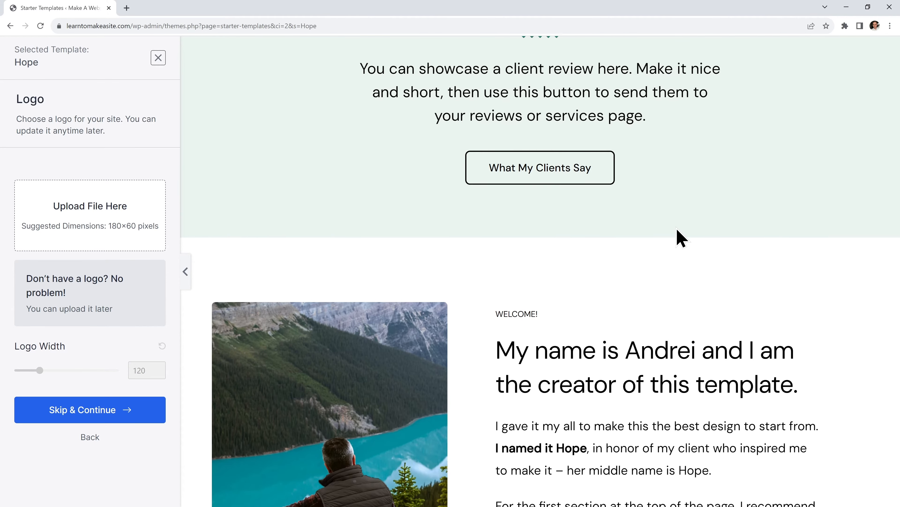
scroll(680, 239, "up", 4)
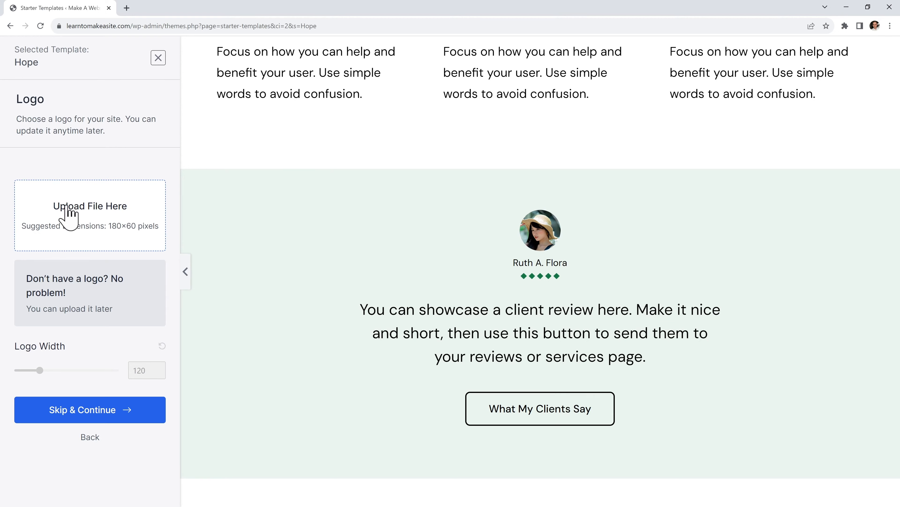
Skip the logo, try red, purple, blue and yellow palettes, then return to default green
left_click(119, 410)
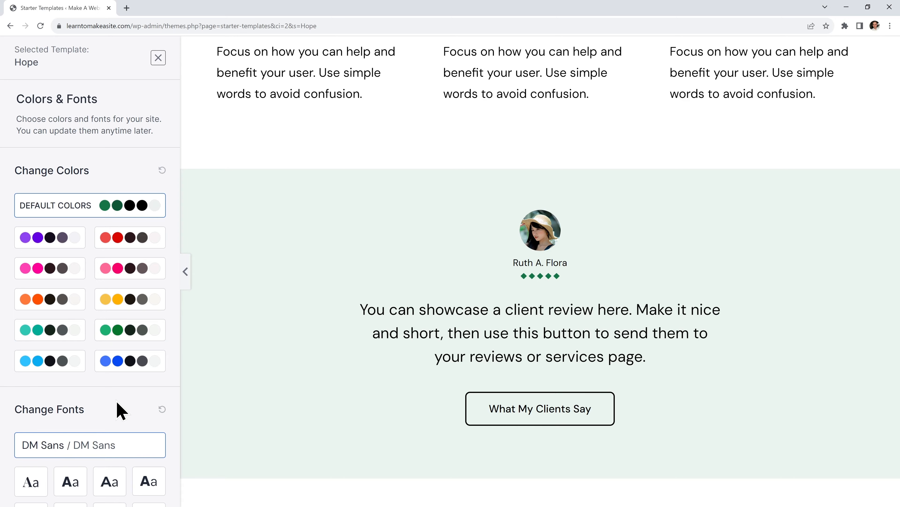
left_click(133, 247)
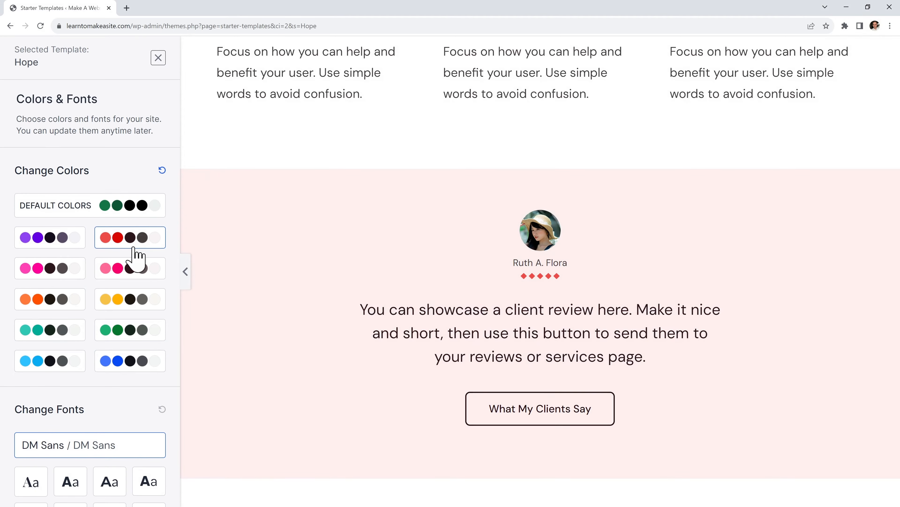
left_click(67, 249)
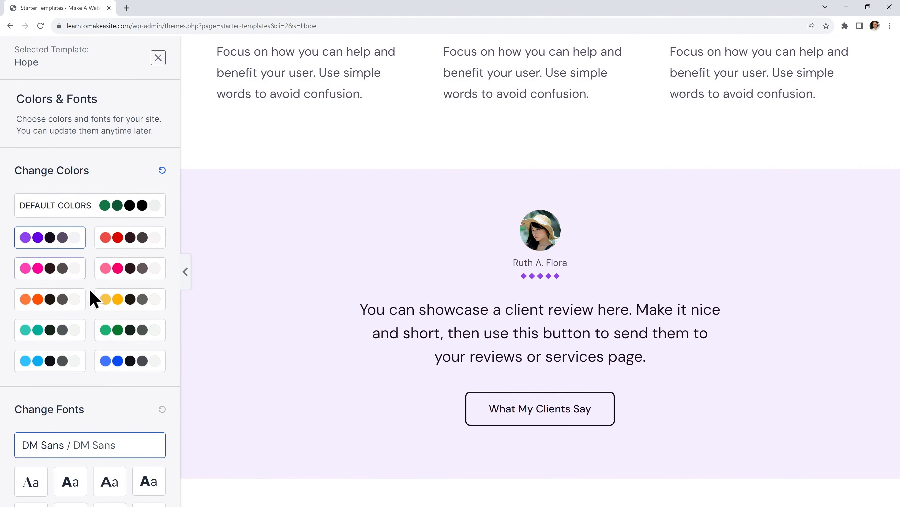
left_click(118, 365)
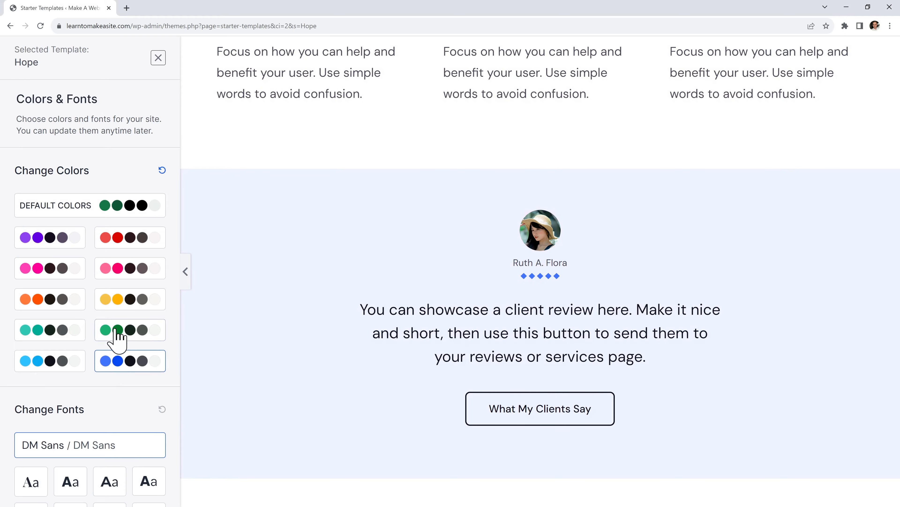
left_click(113, 305)
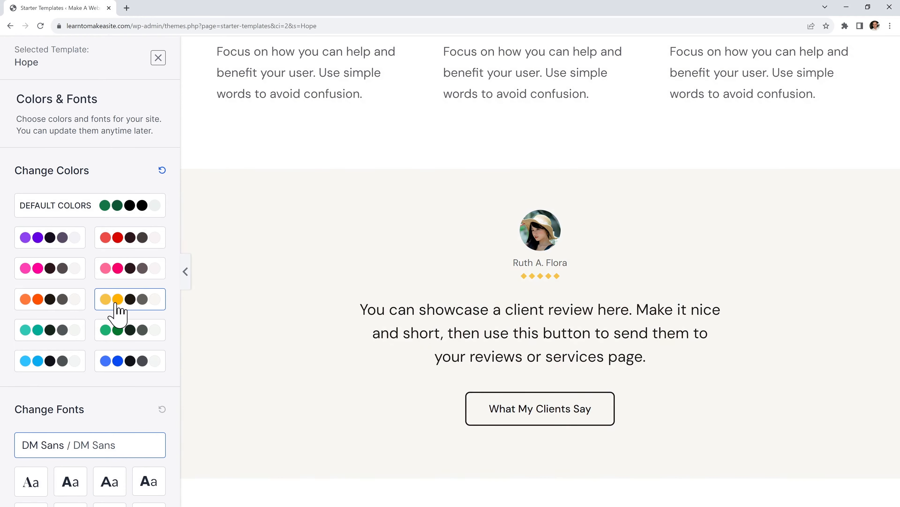
left_click(98, 212)
scroll(103, 205, "down", 3)
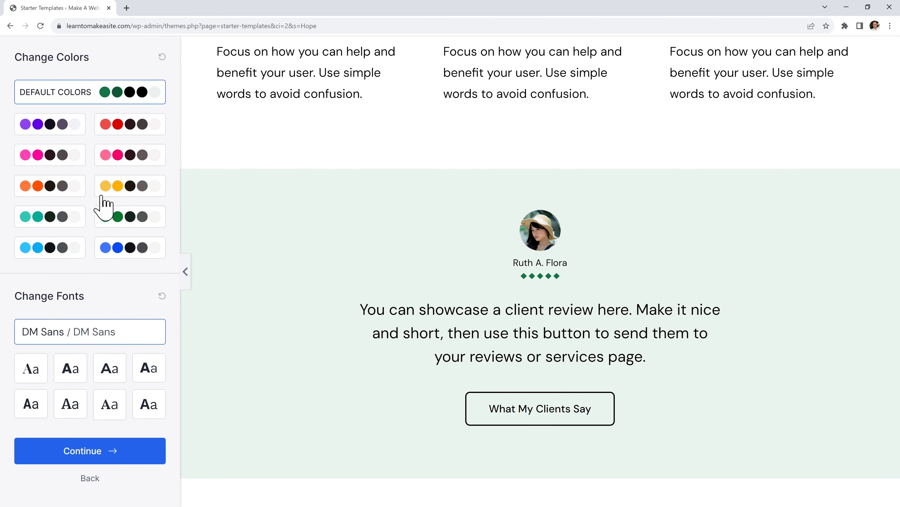
Keep the default colours and DM Sans fonts, build the website, and open the finished site
left_click(105, 451)
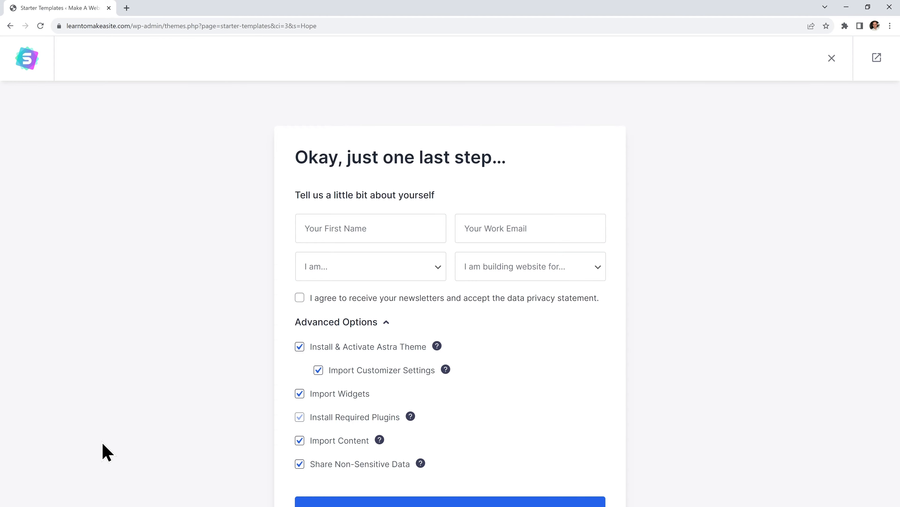
scroll(107, 451, "down", 3)
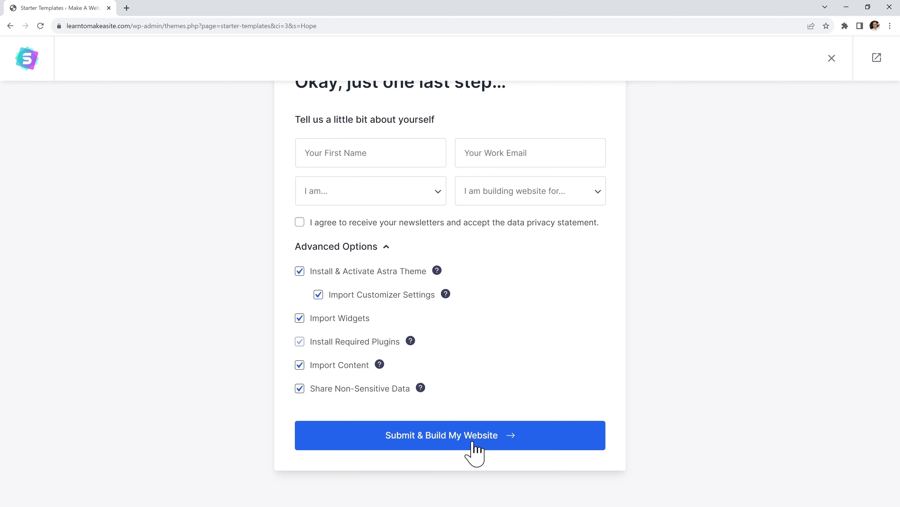
left_click(475, 447)
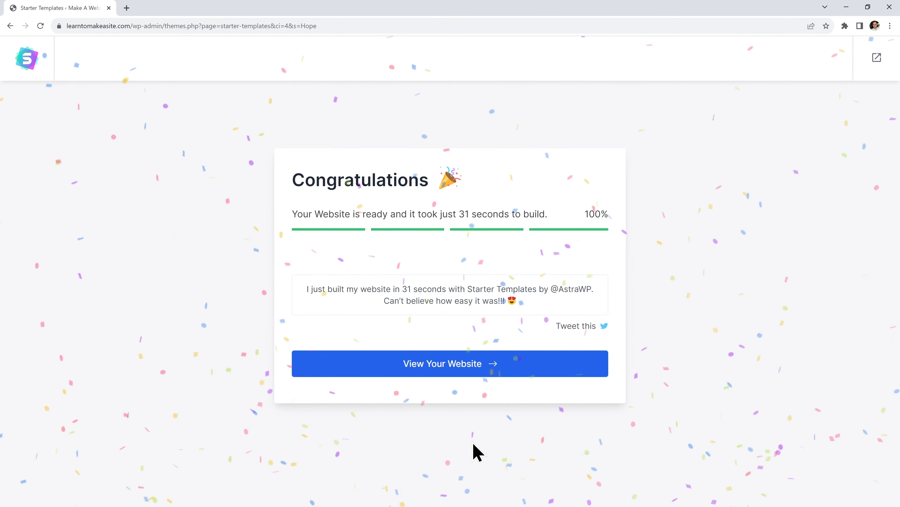
left_click(462, 374)
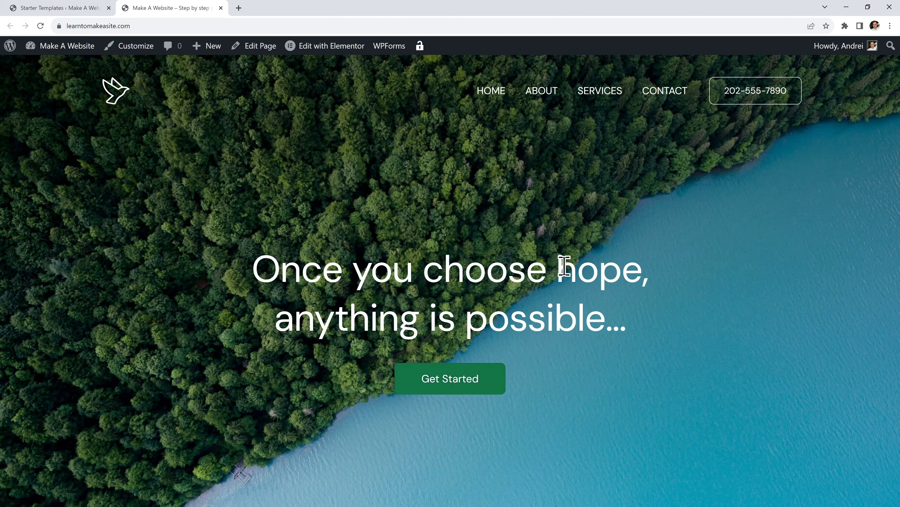
scroll(616, 360, "down", 10)
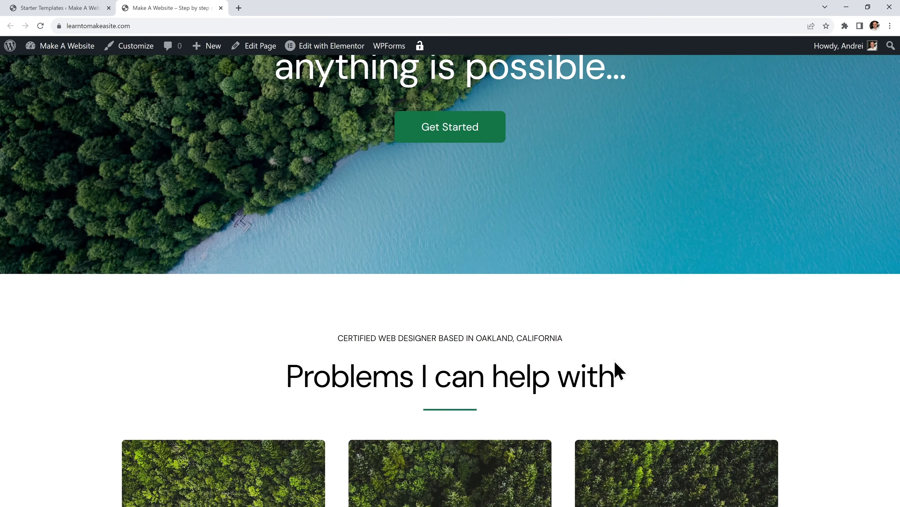
scroll(419, 348, "down", 12)
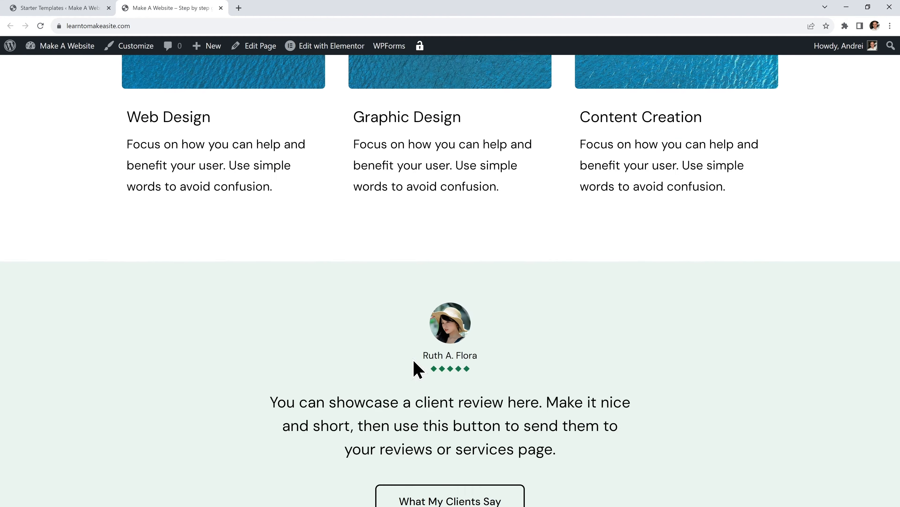
scroll(545, 303, "down", 3)
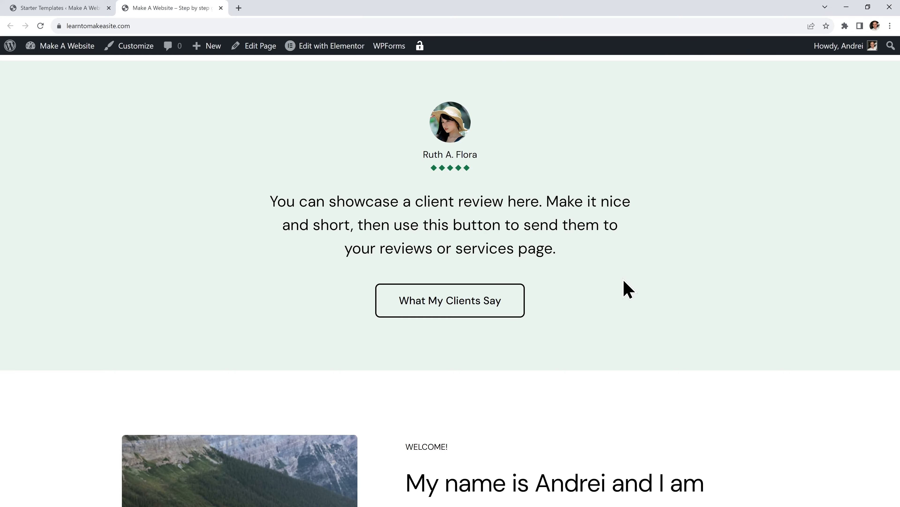
scroll(639, 289, "up", 6)
scroll(643, 290, "up", 10)
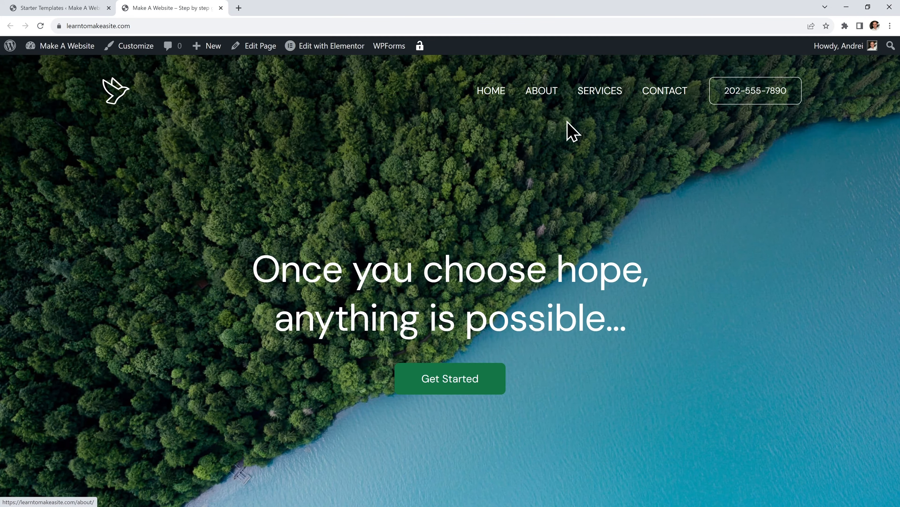
left_click(666, 91)
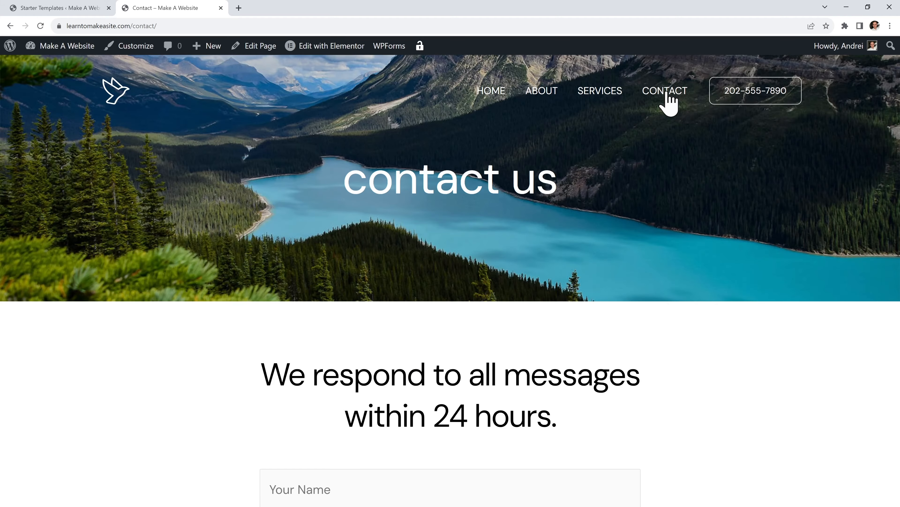
scroll(669, 281, "down", 5)
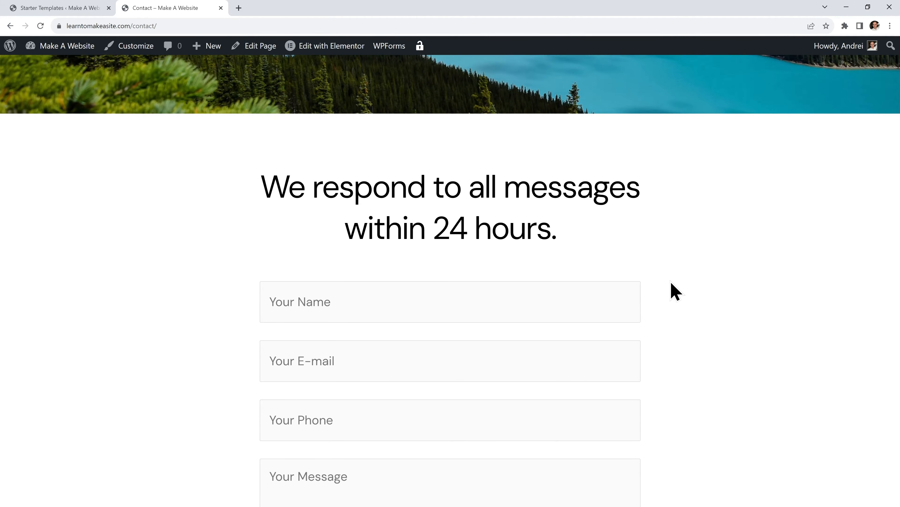
scroll(674, 325, "down", 4)
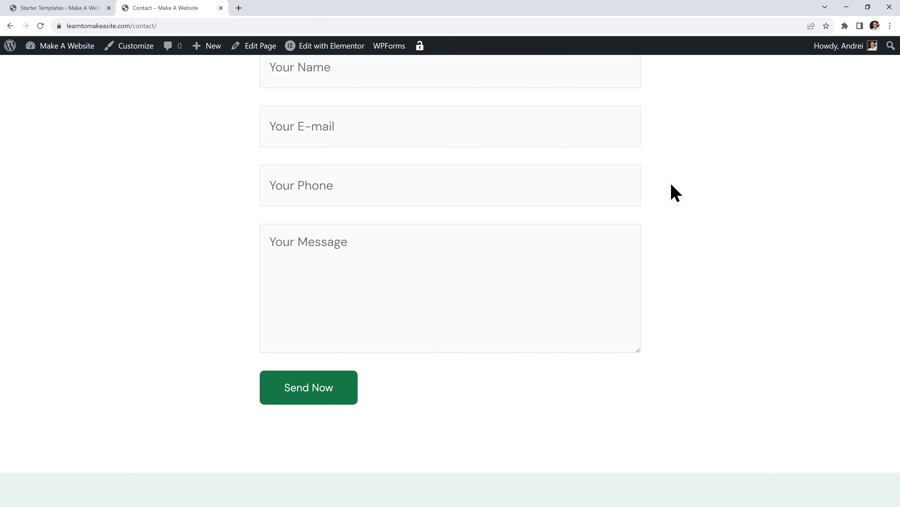
scroll(718, 278, "up", 5)
scroll(720, 278, "up", 5)
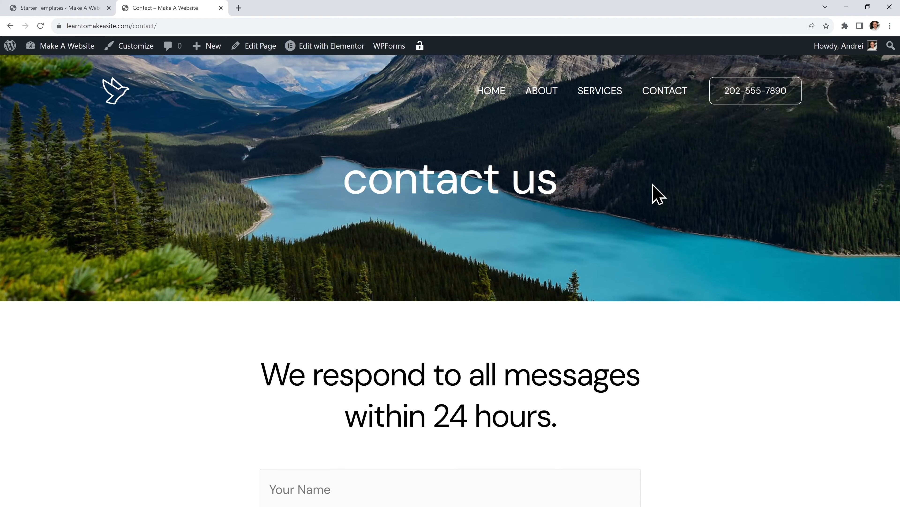
left_click(491, 99)
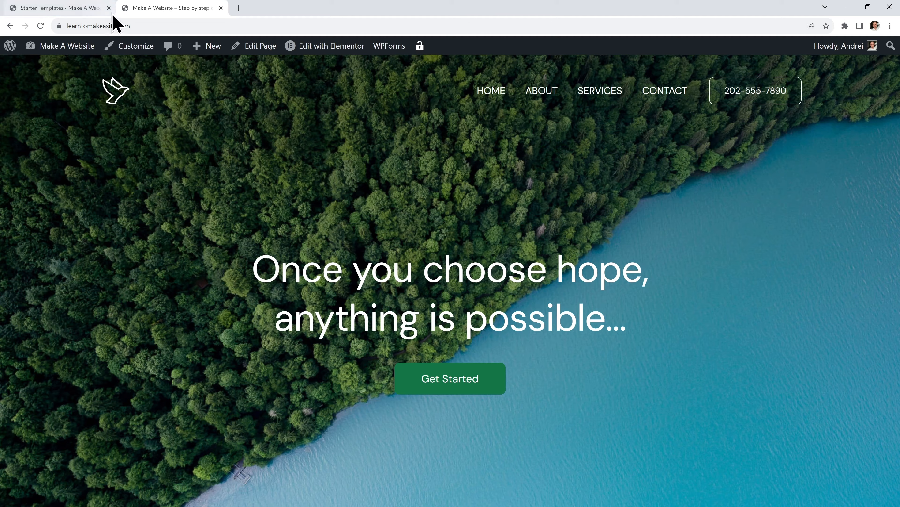
Close the Starter Templates tab, open Global > Colors, and preview the Contact page form
left_click(109, 8)
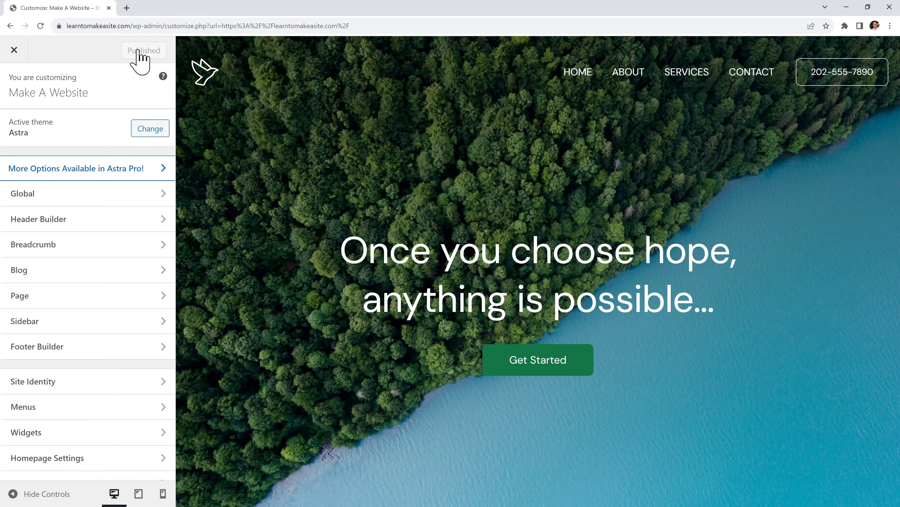
left_click(107, 194)
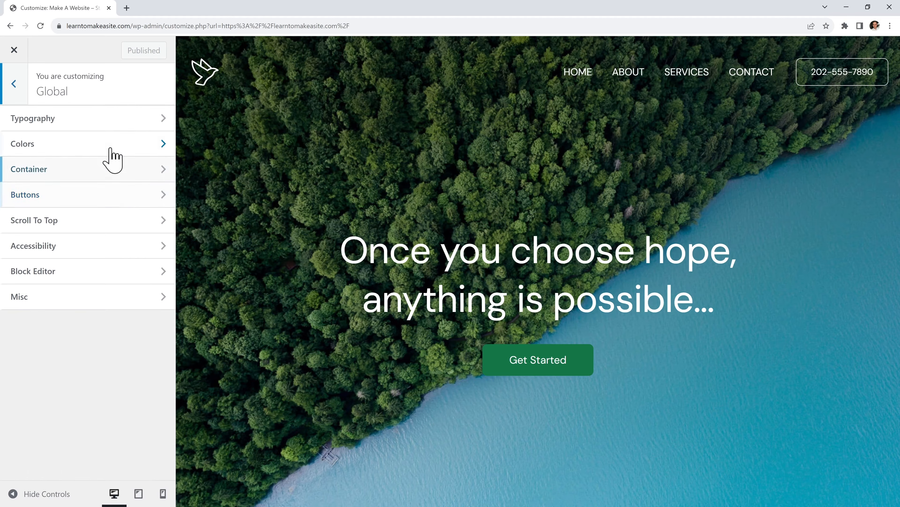
left_click(113, 146)
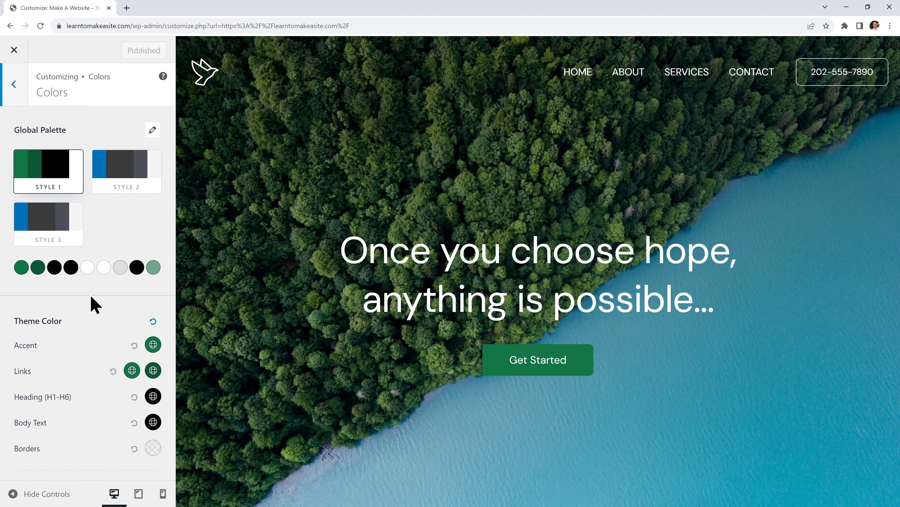
scroll(93, 304, "down", 2)
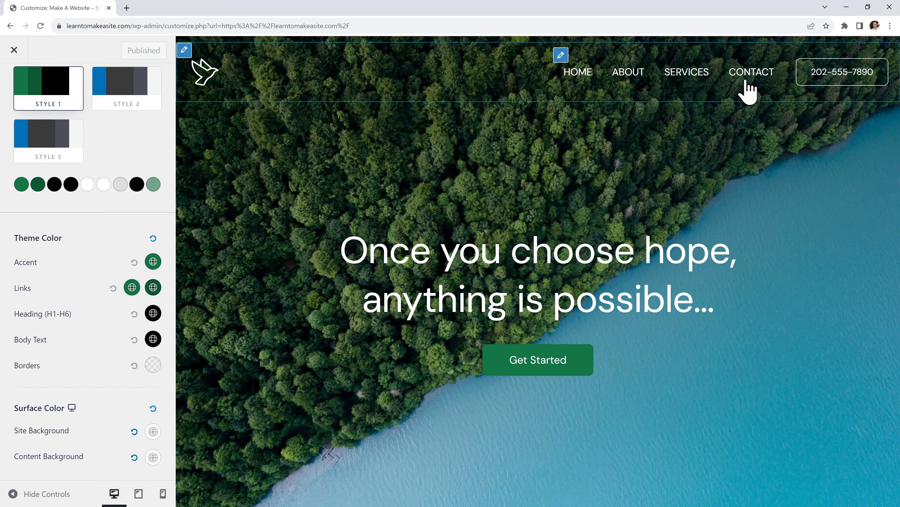
left_click(750, 86)
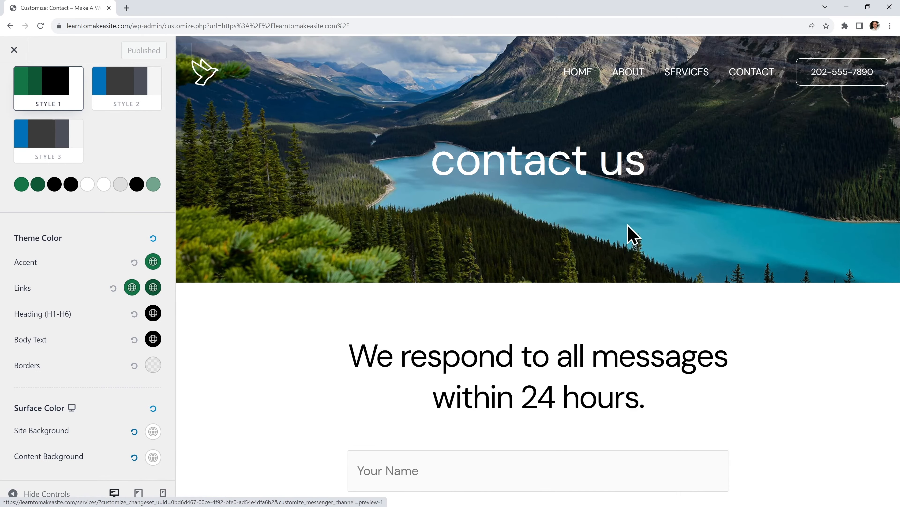
scroll(624, 249, "down", 8)
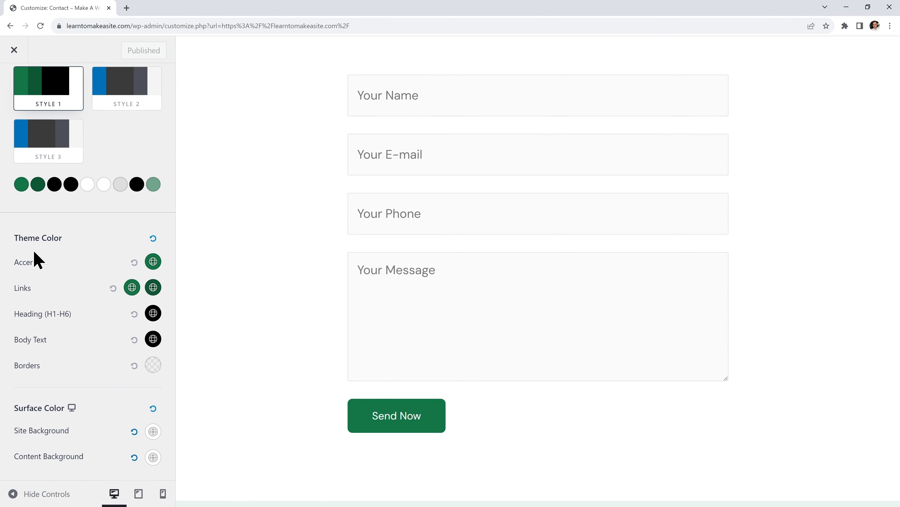
Try a navy first palette colour and a bright blue second colour, previewing the result
left_click(22, 184)
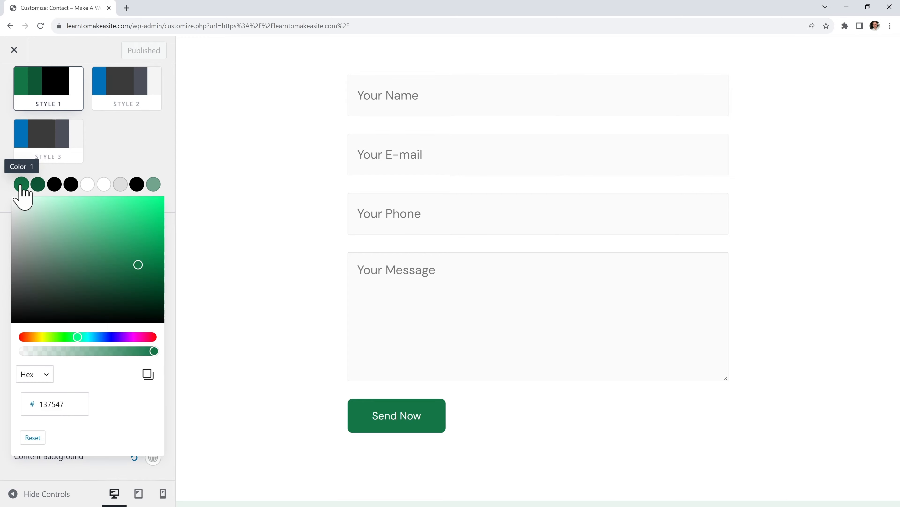
left_click_drag(79, 337, 109, 344)
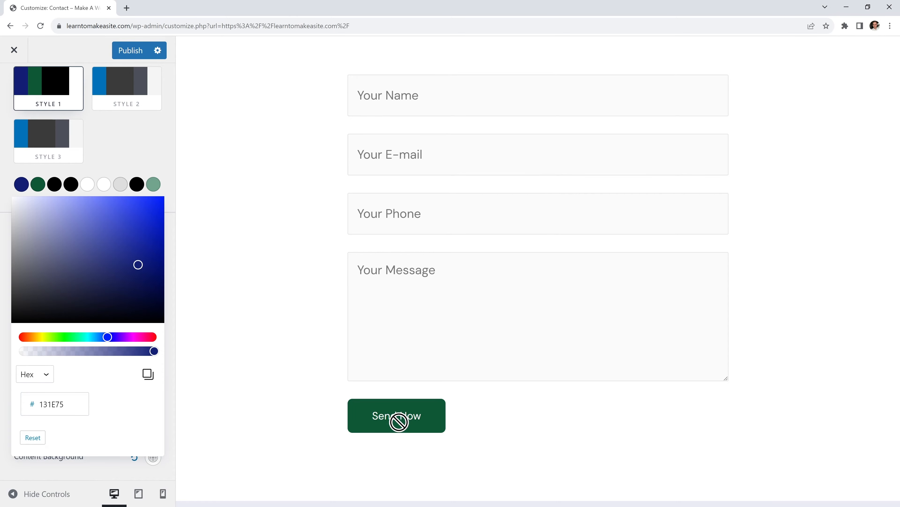
left_click(38, 185)
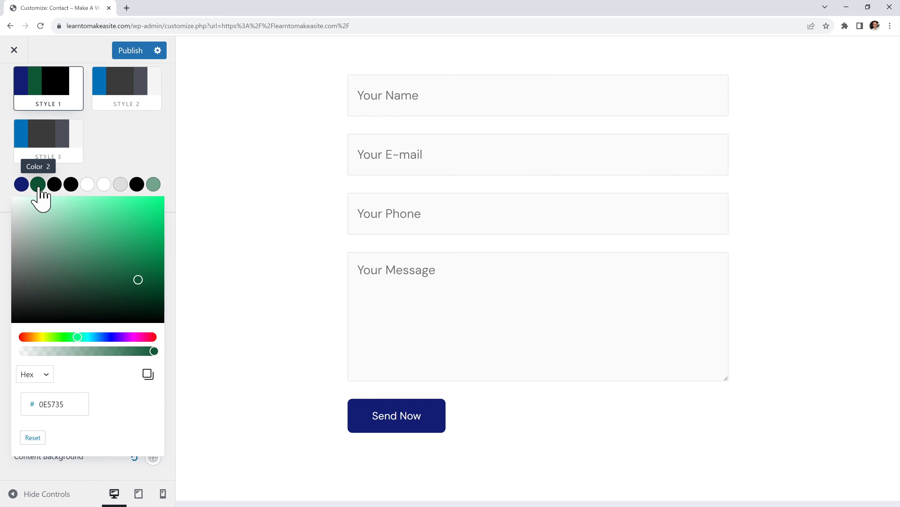
left_click(99, 337)
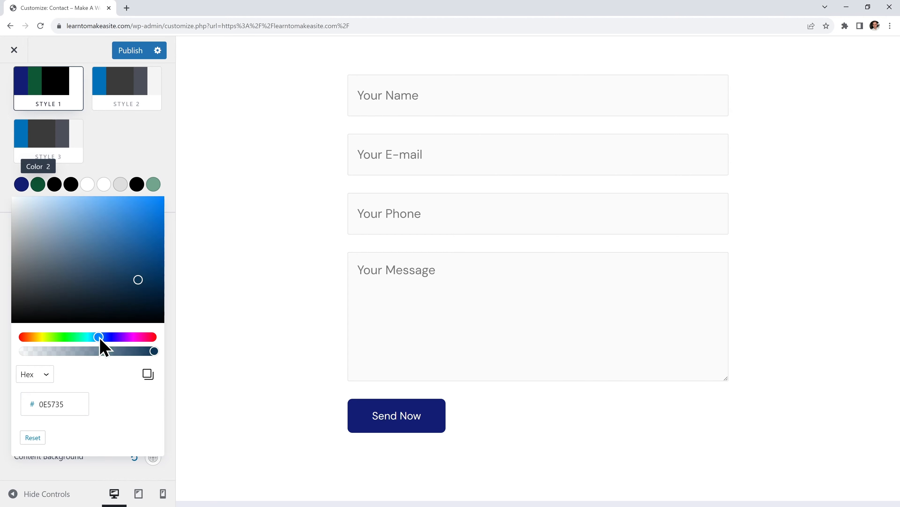
left_click(152, 232)
left_click(173, 242)
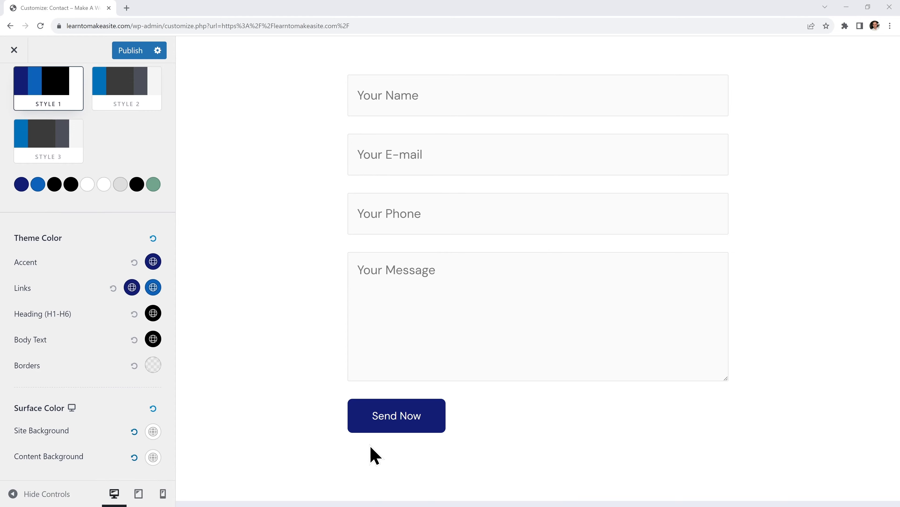
scroll(519, 442, "down", 10)
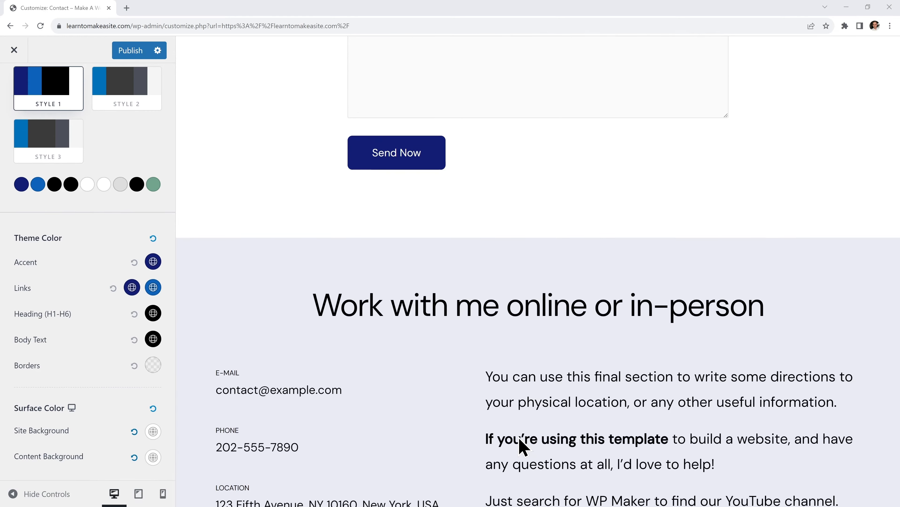
scroll(429, 346, "down", 3)
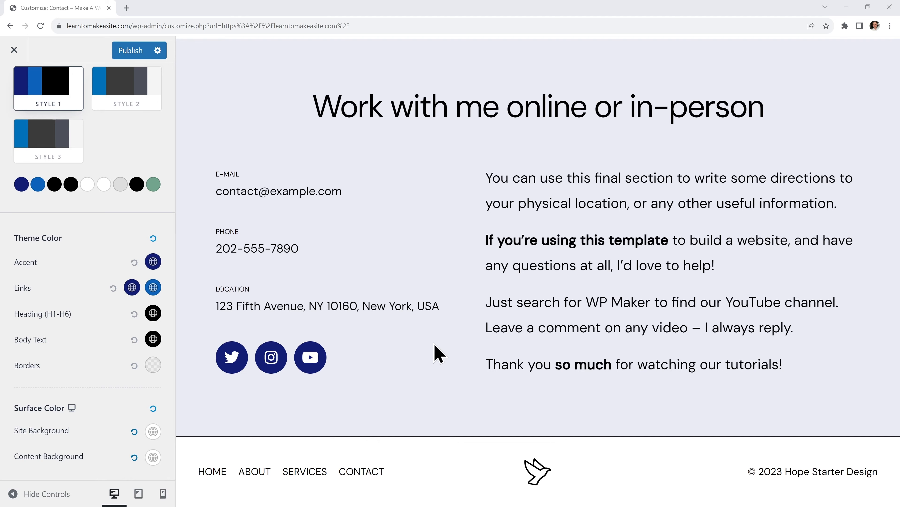
scroll(475, 360, "up", 9)
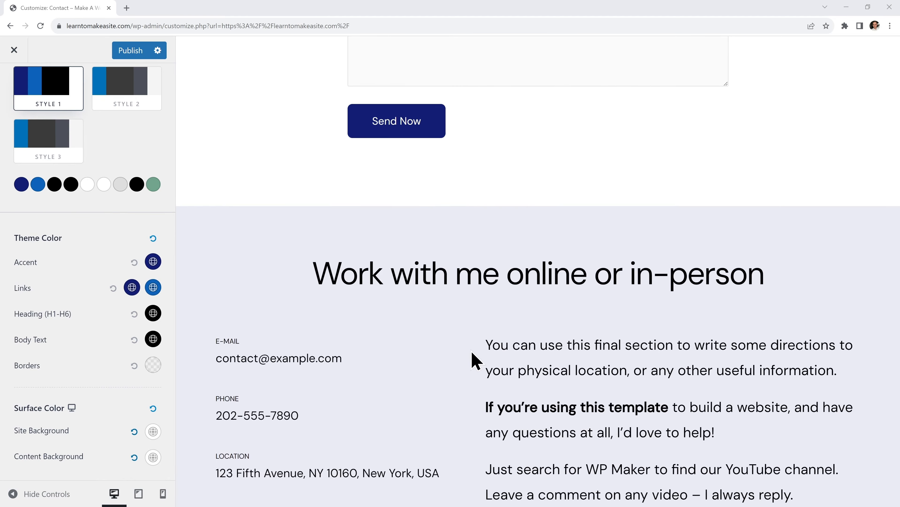
scroll(476, 360, "up", 5)
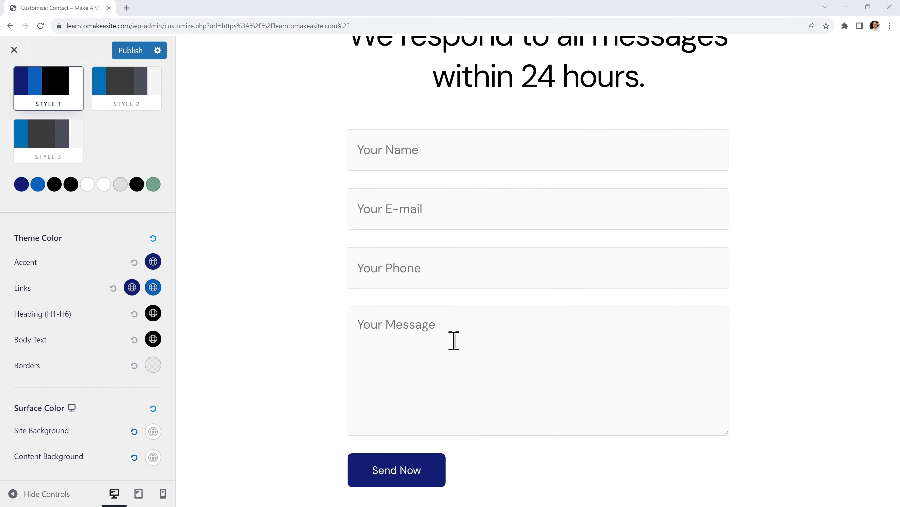
Reset Color 1 and Color 2 to their original greens and publish
left_click(20, 183)
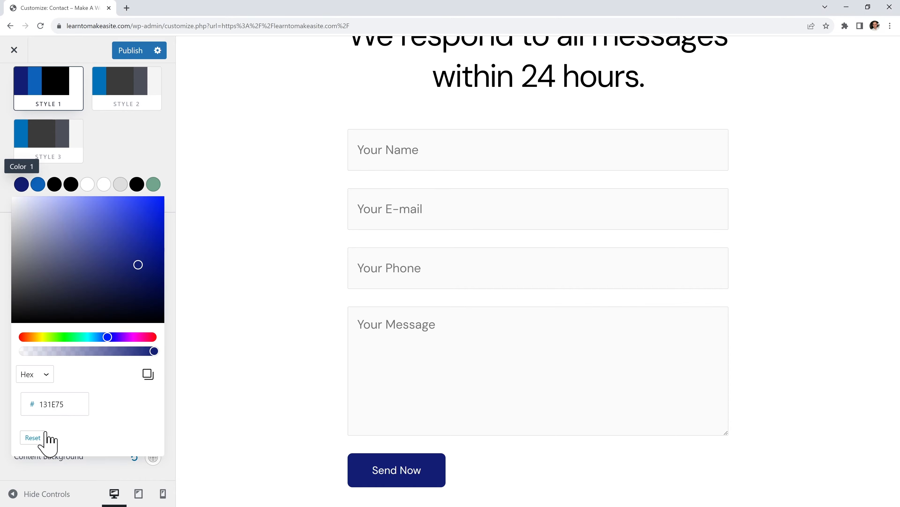
left_click(38, 437)
left_click(38, 184)
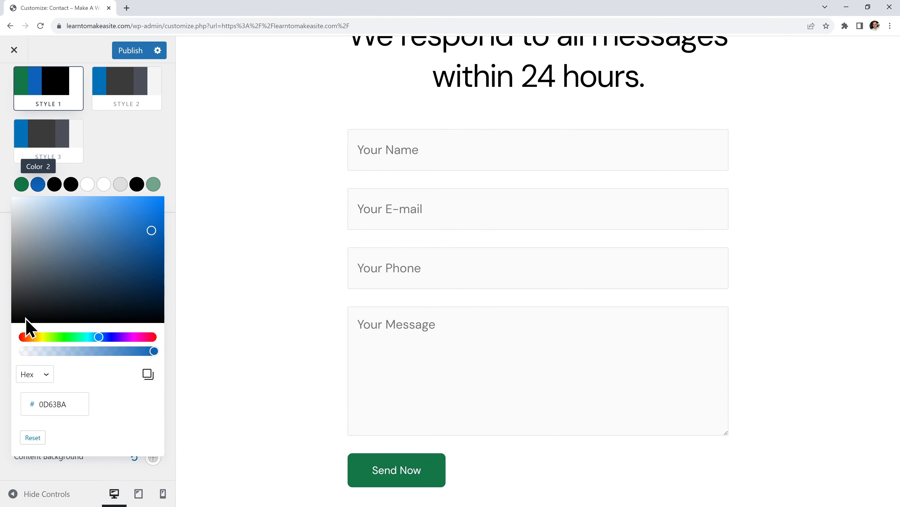
left_click(32, 437)
left_click(119, 153)
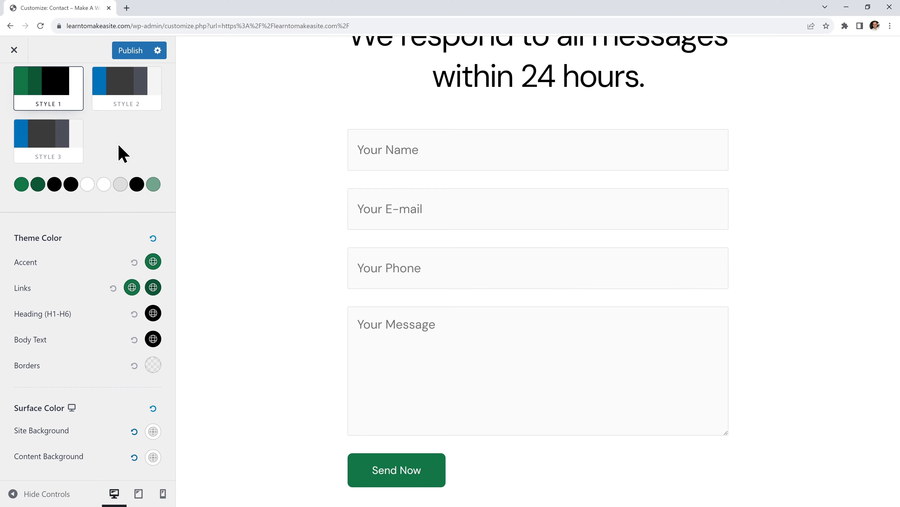
left_click(131, 53)
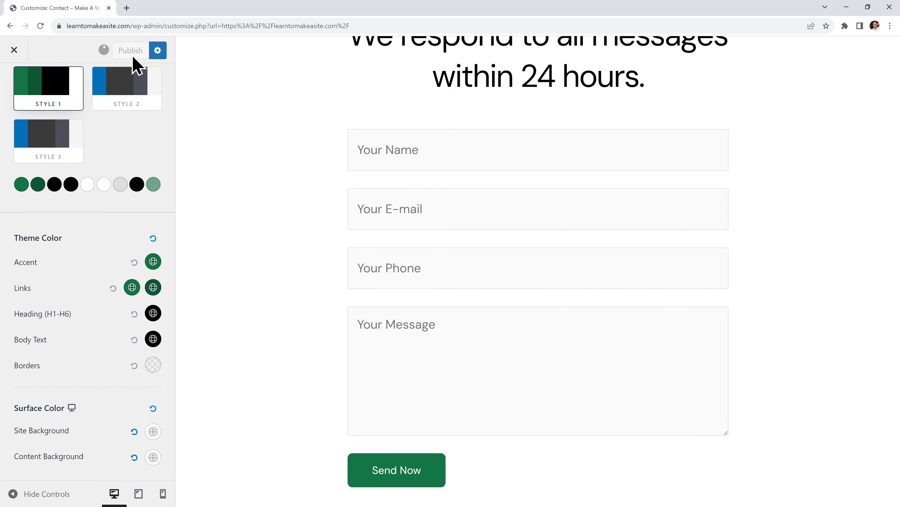
Leave the Customizer, open the Home page in Elementor, and close the Navigator panel
left_click(15, 50)
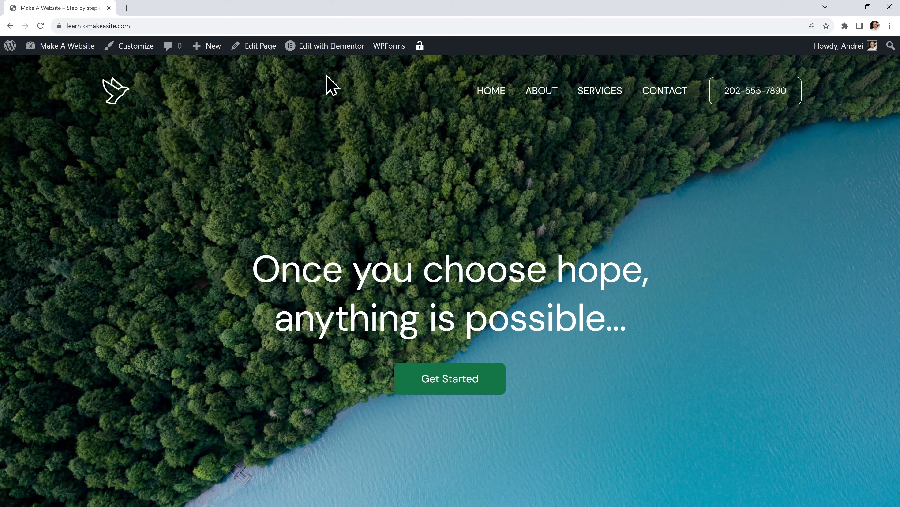
mouse_move(324, 51)
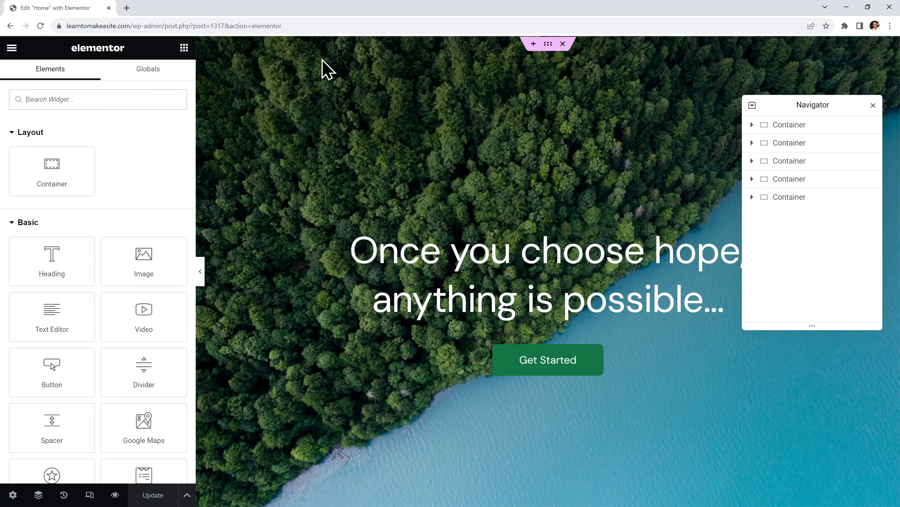
left_click(873, 105)
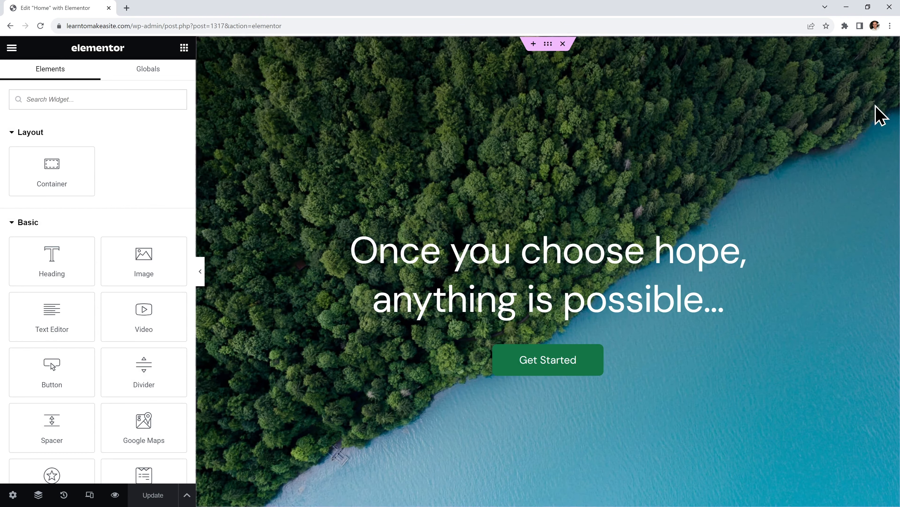
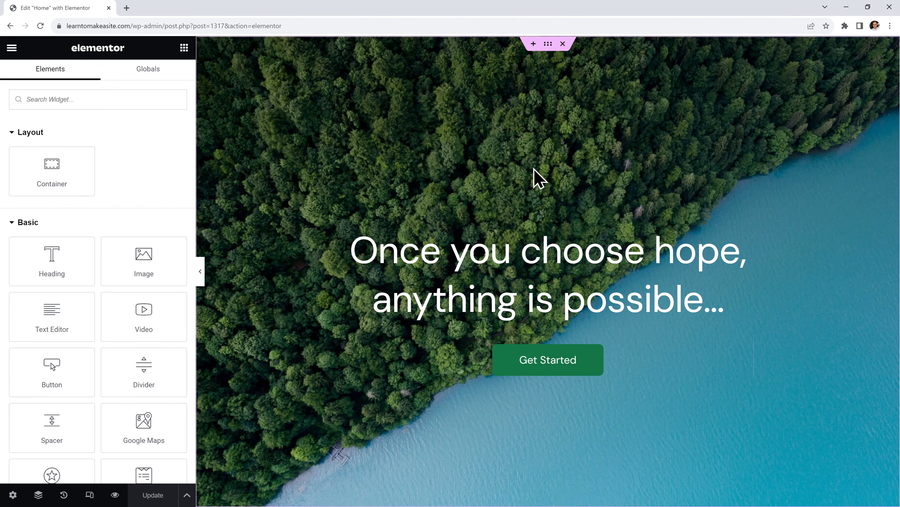
Replace the hero heading text with 'Learn to make a website' and select the hero container
left_click(490, 252)
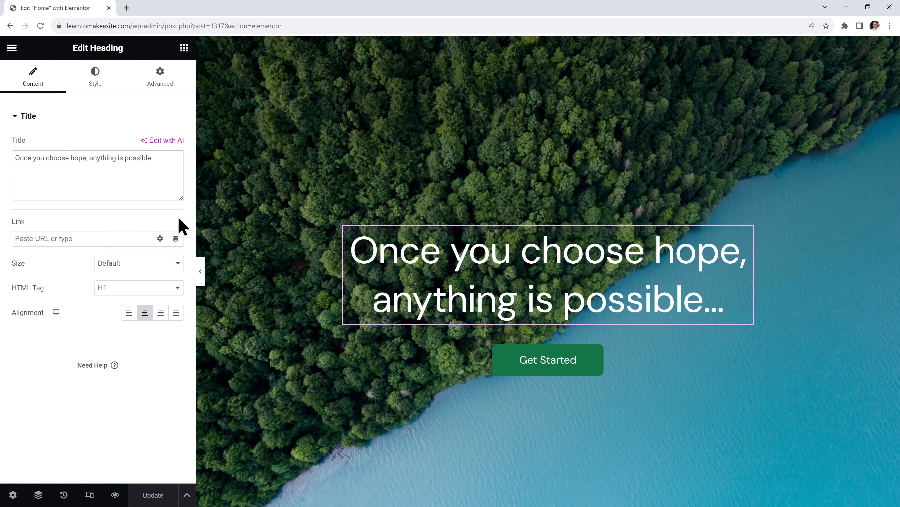
key("ctrl+a")
type("Learn to make a website")
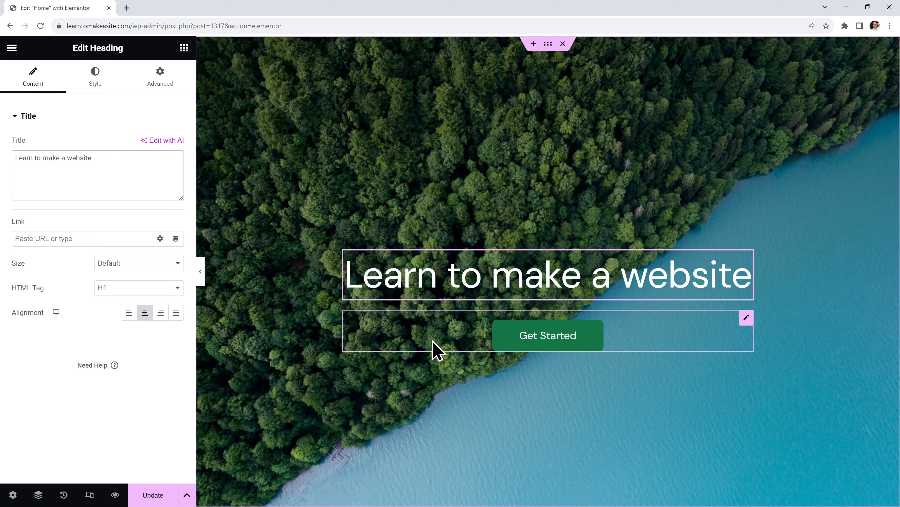
left_click(569, 319)
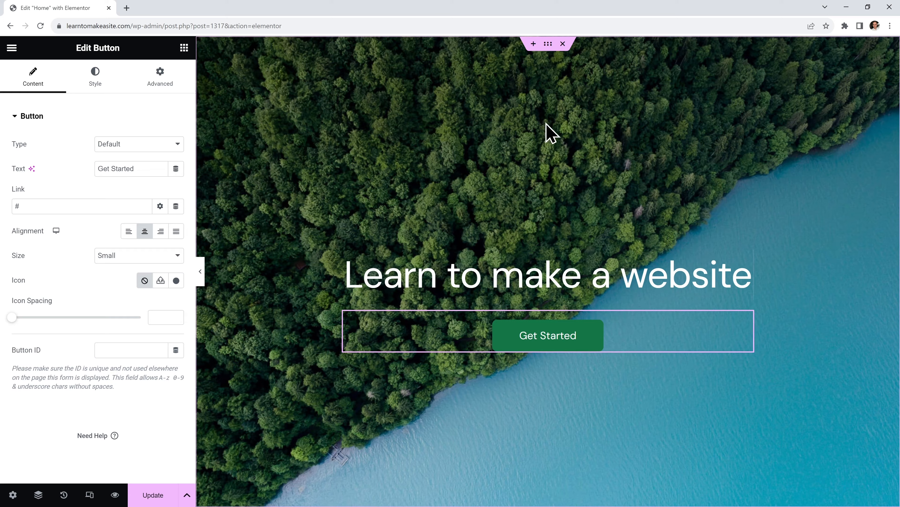
left_click(548, 45)
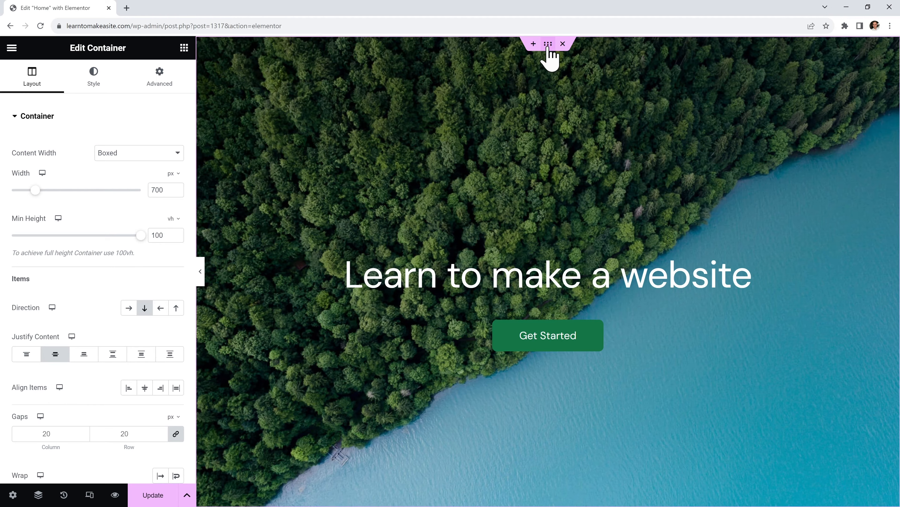
Upload Images/home-1.jpg and set it as the hero container's background image
left_click(95, 91)
mouse_move(111, 251)
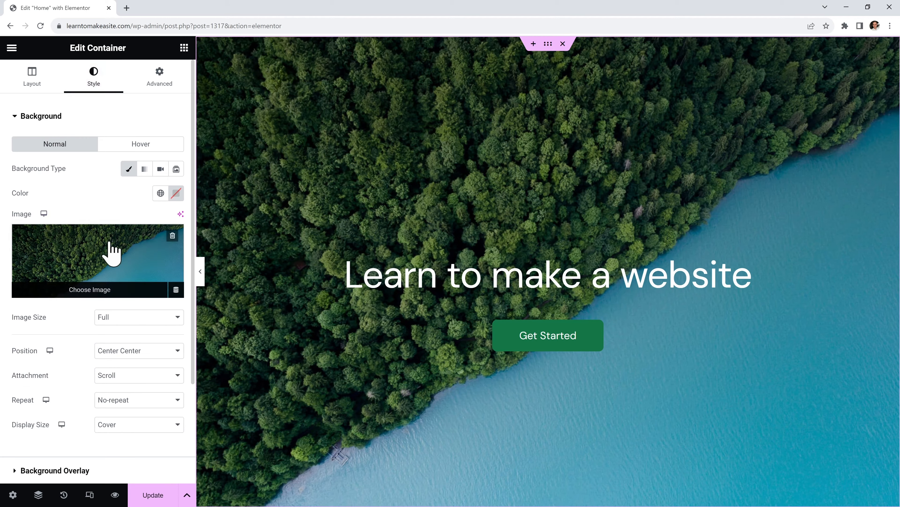
left_click(119, 249)
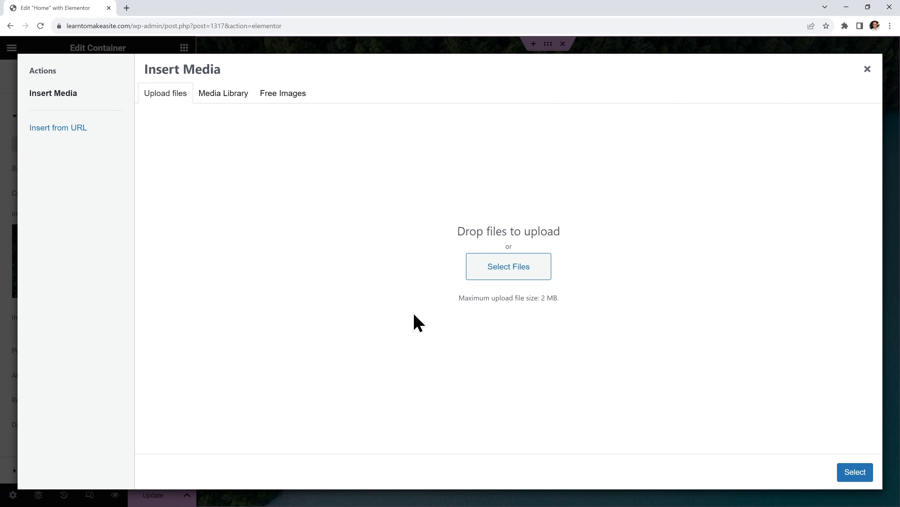
left_click(510, 270)
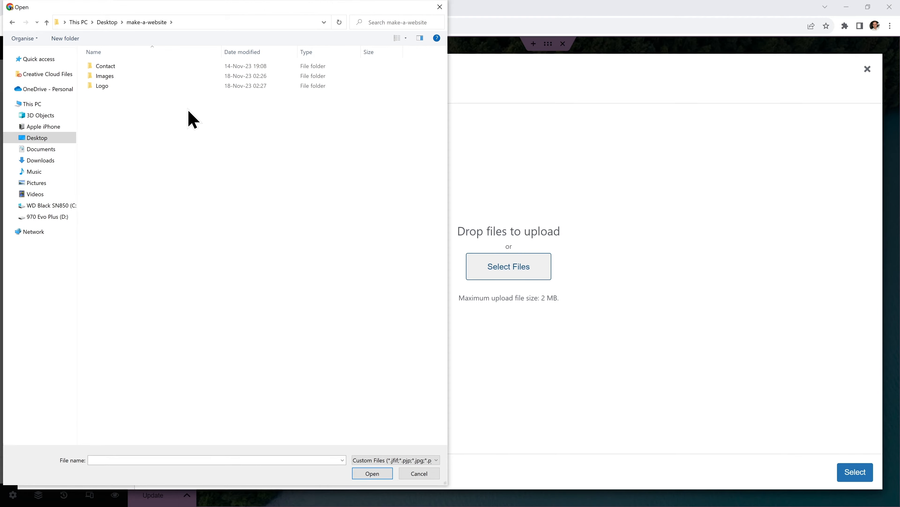
double_click(177, 76)
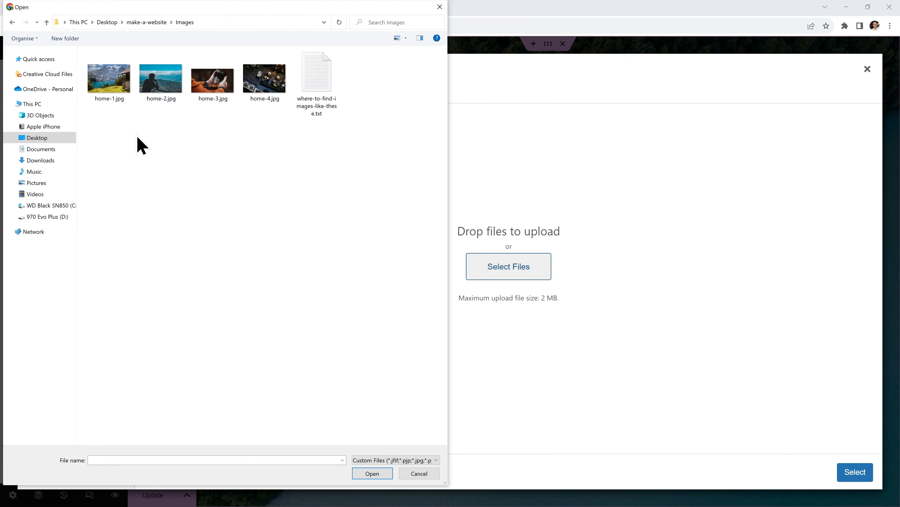
double_click(103, 93)
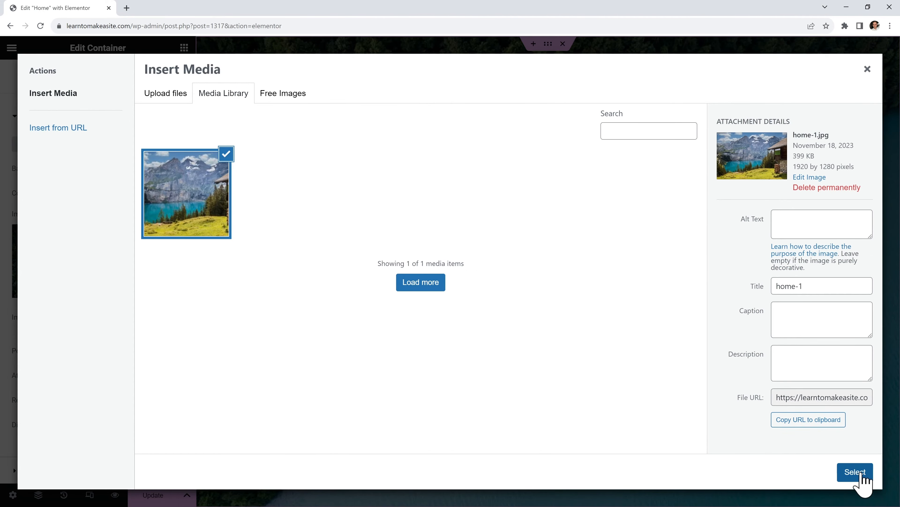
left_click(871, 473)
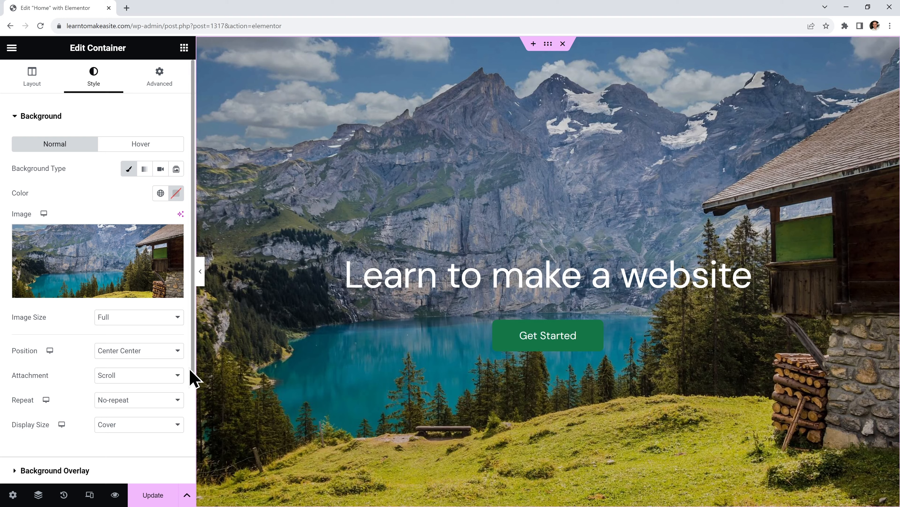
Set the background position to Top Center and preview the page at full width
left_click(155, 351)
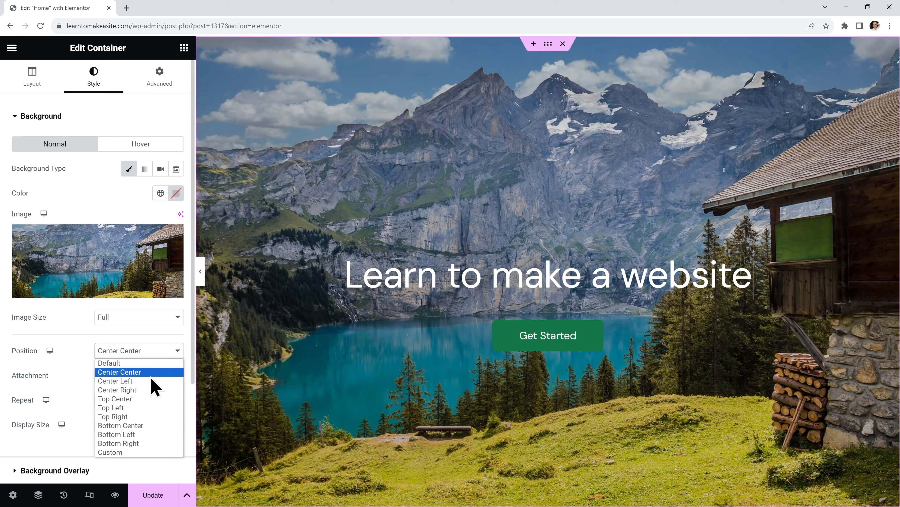
left_click(150, 400)
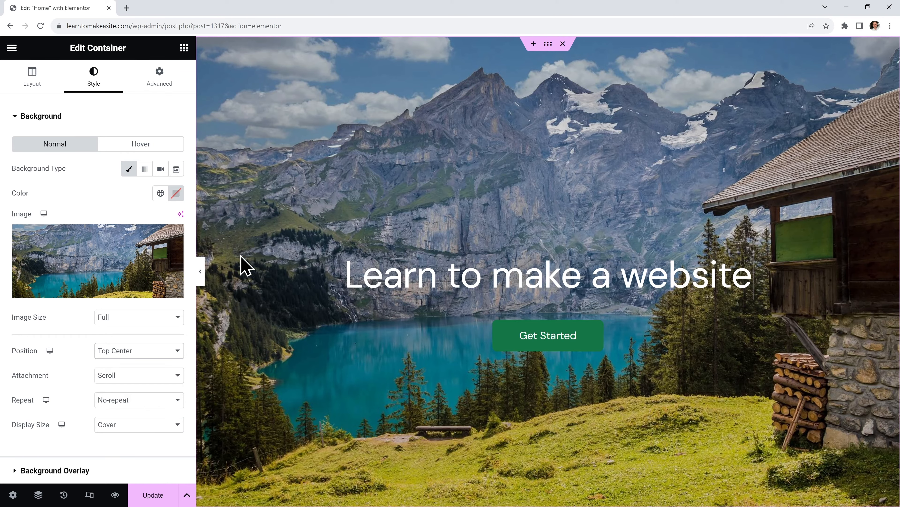
left_click(201, 271)
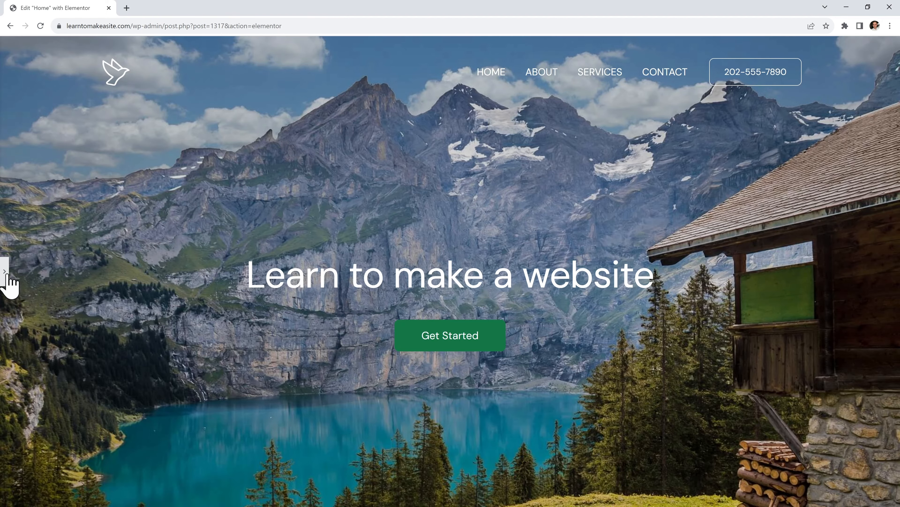
left_click(4, 271)
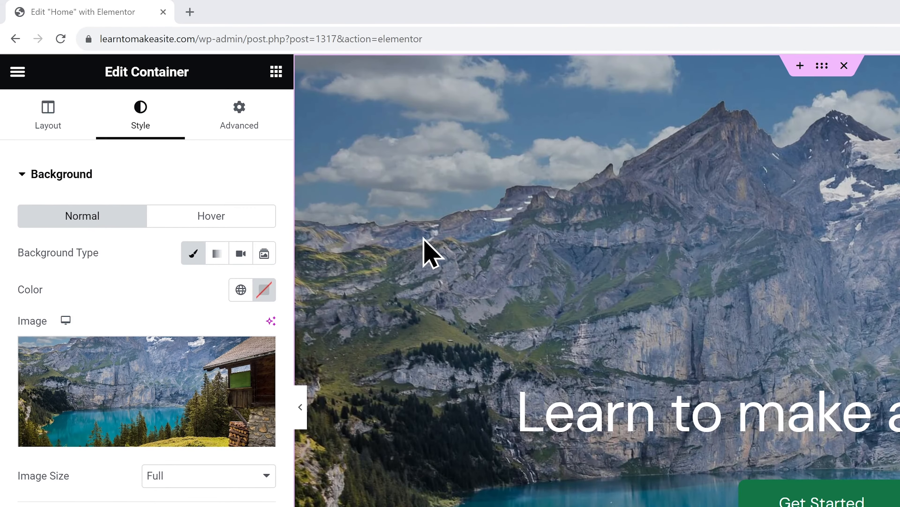
Add a centered 'Click here' Button widget below Get Started
left_click(276, 72)
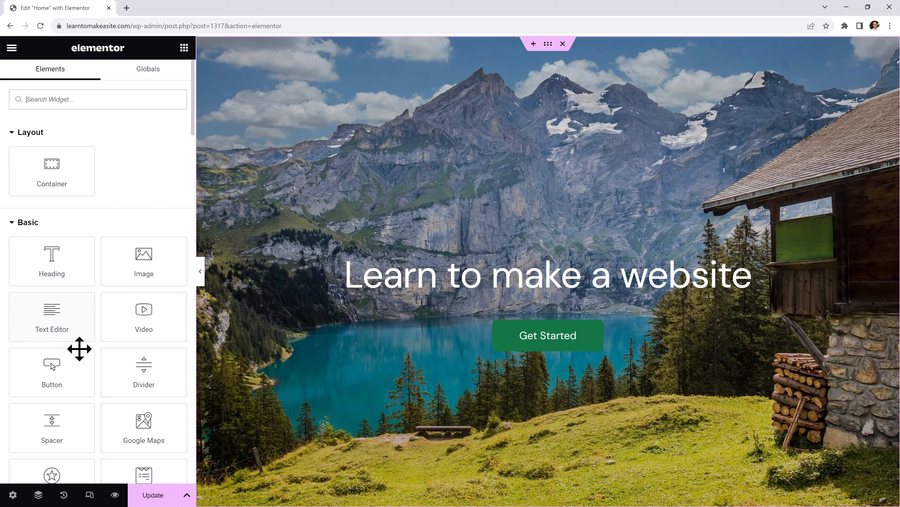
left_click_drag(58, 376, 542, 358)
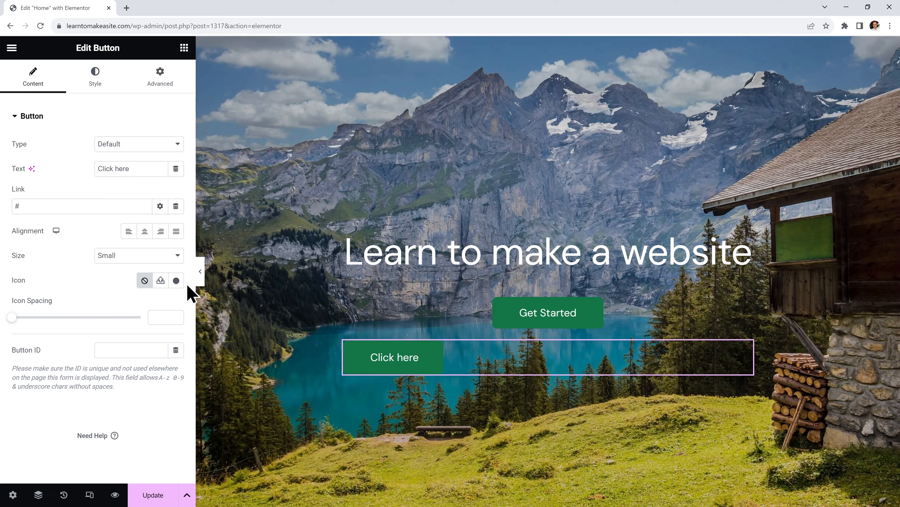
left_click(144, 232)
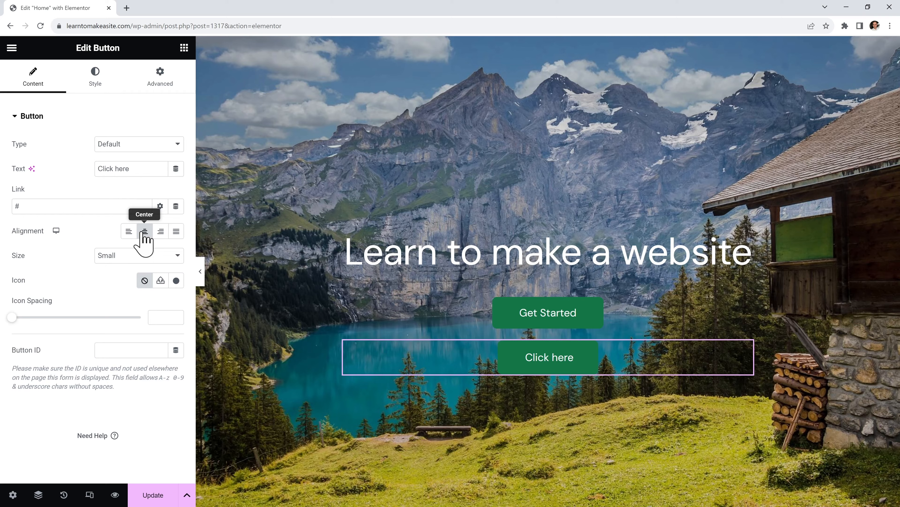
Add a Heading widget above the buttons and set its text colour to white
left_click(185, 48)
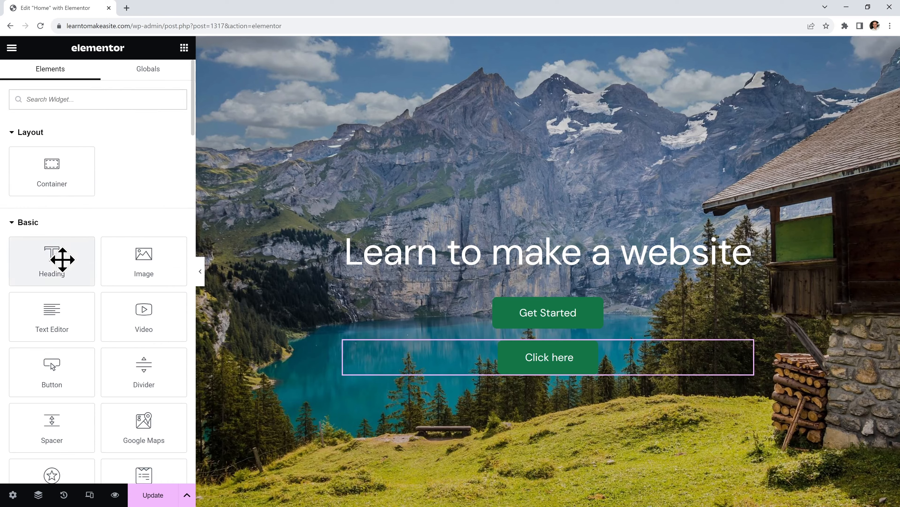
left_click_drag(62, 257, 512, 268)
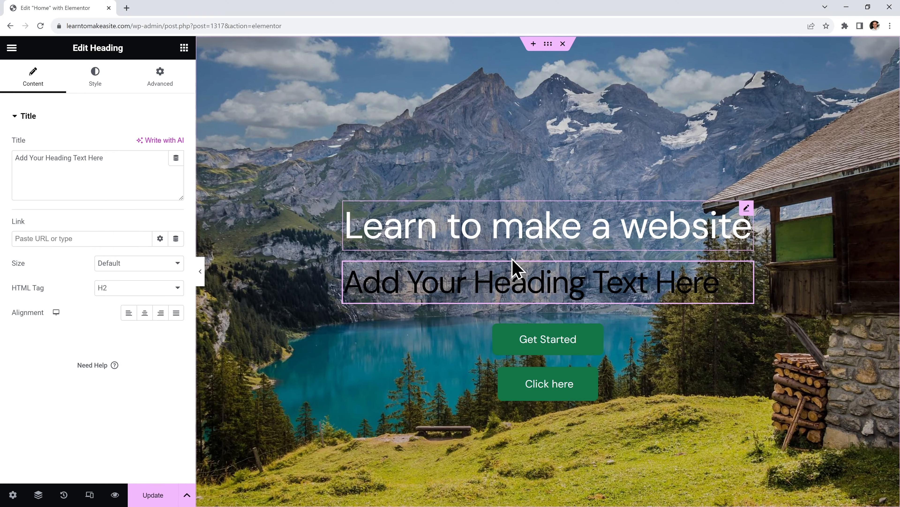
left_click(95, 81)
left_click(176, 144)
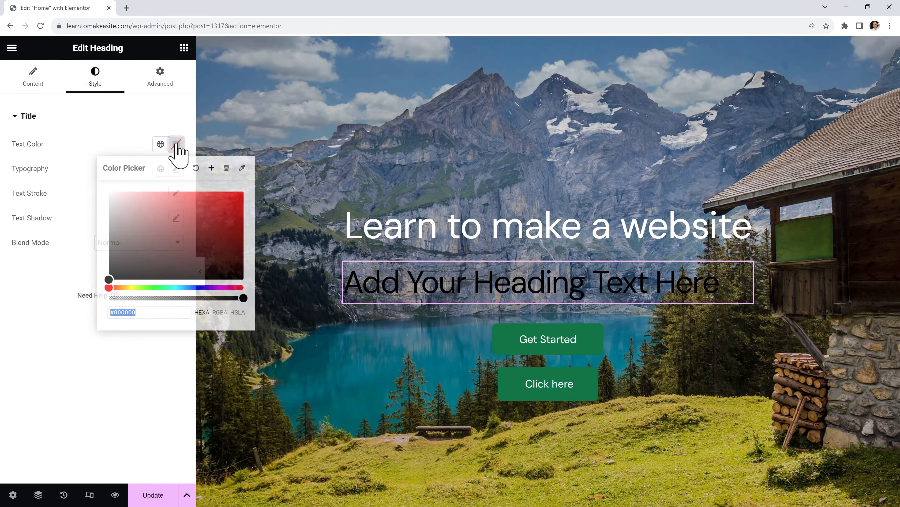
left_click_drag(203, 205, 245, 205)
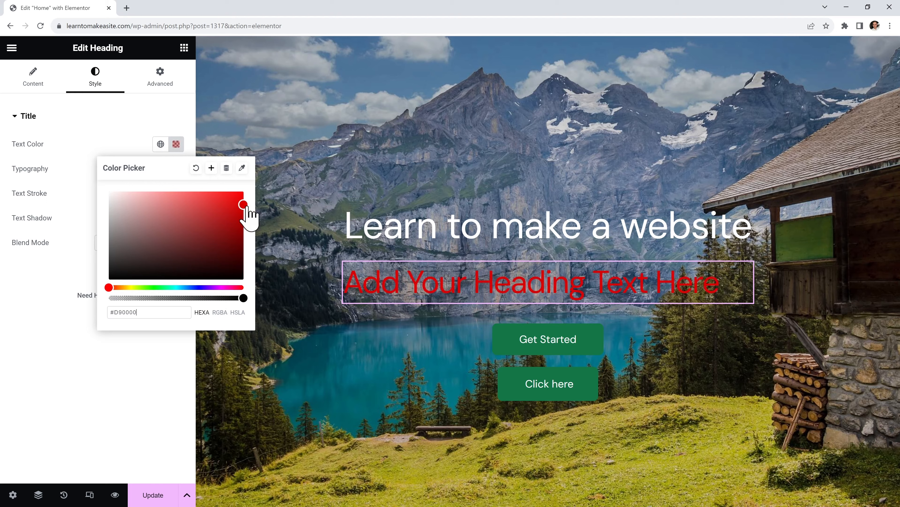
left_click(189, 288)
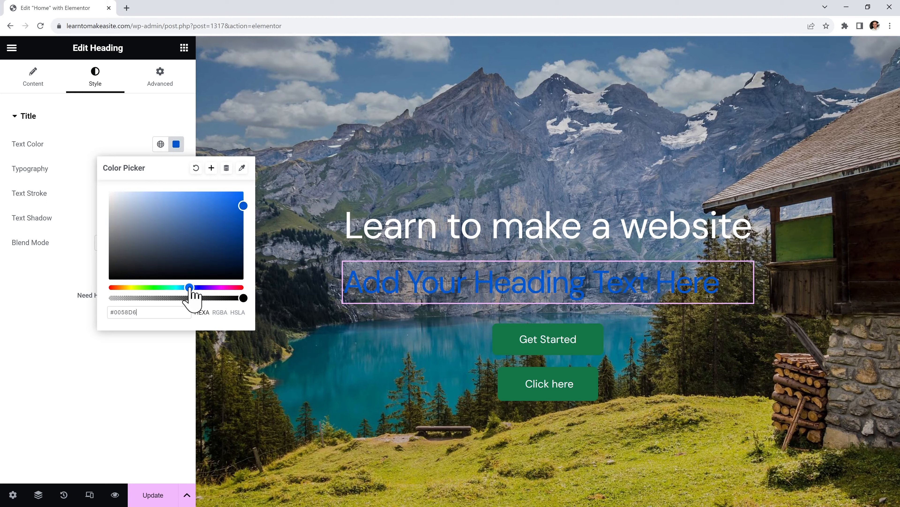
left_click(210, 287)
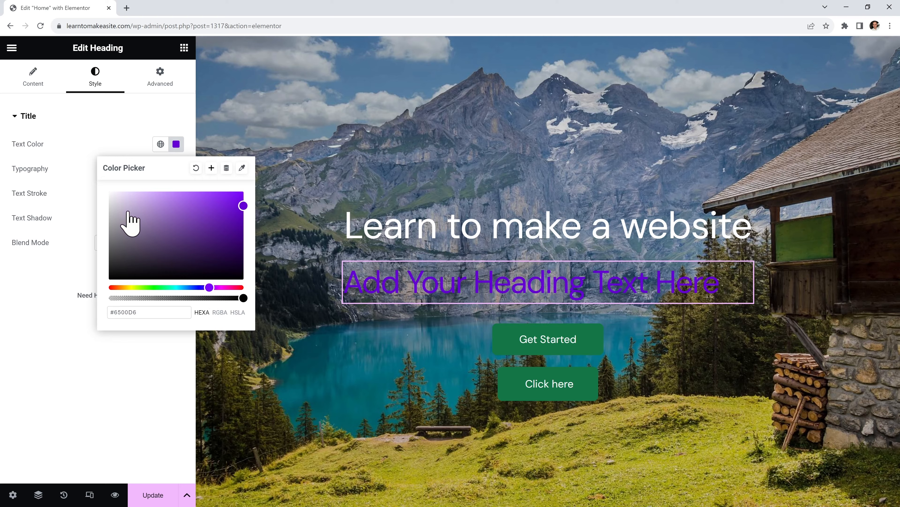
left_click(110, 194)
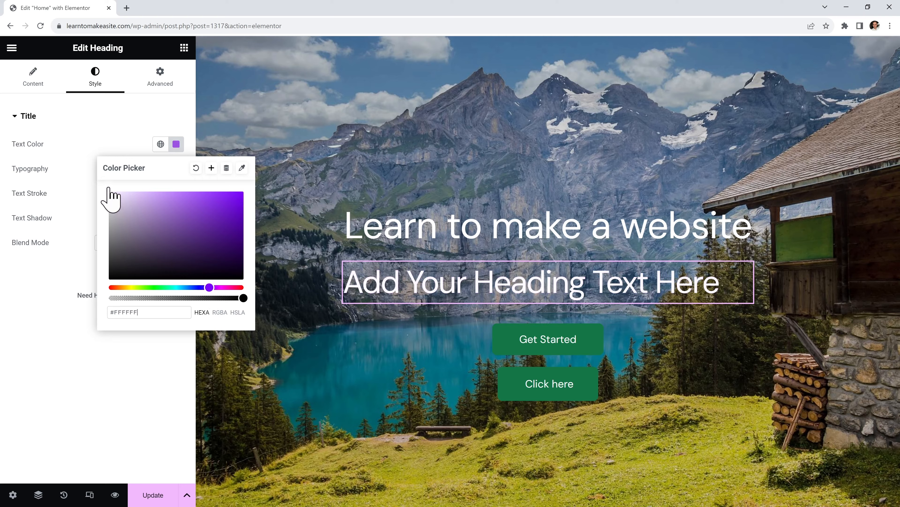
left_click(117, 146)
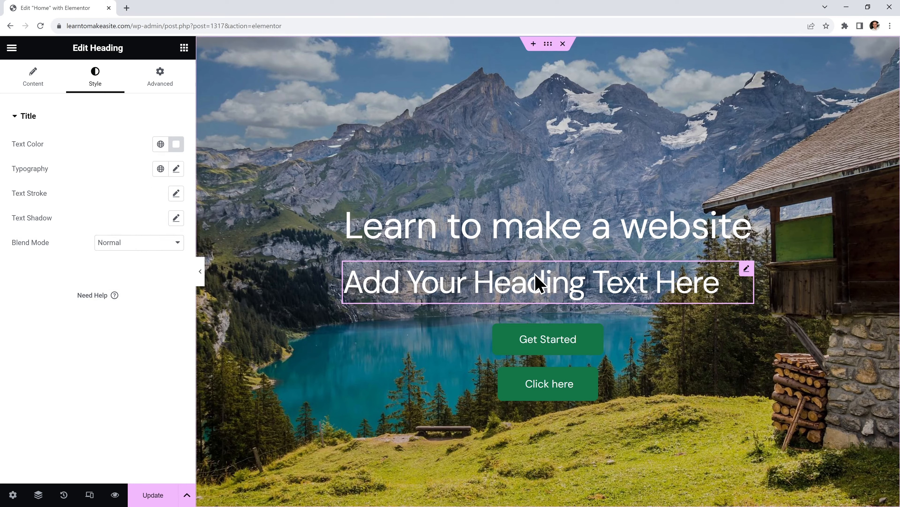
Delete the placeholder heading and bring up the Click here button's actions
right_click(586, 280)
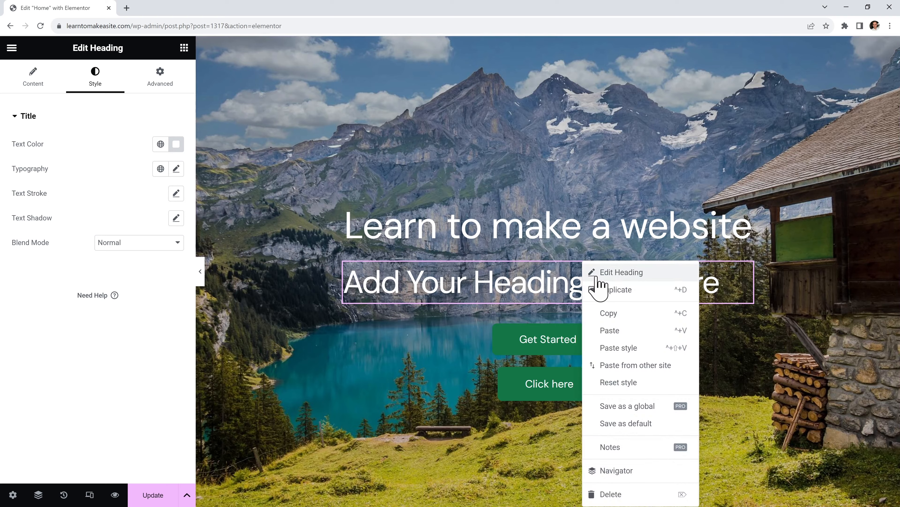
left_click(610, 493)
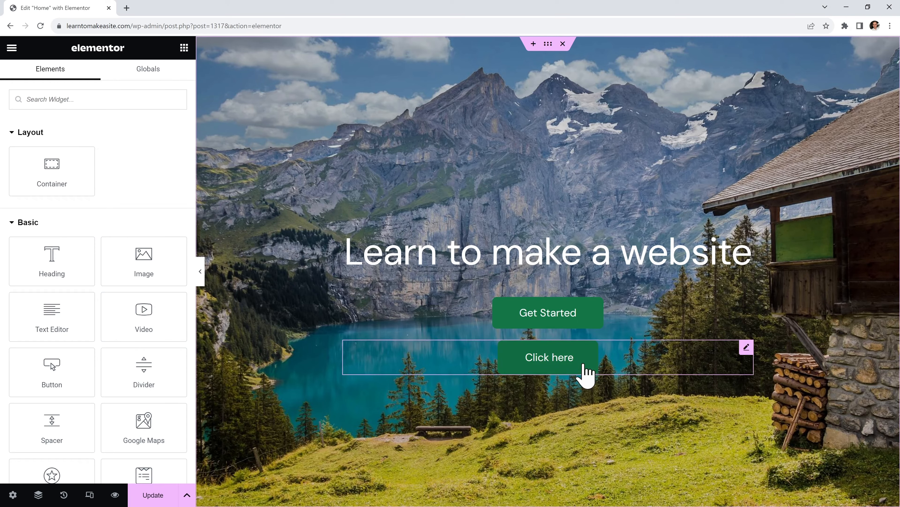
right_click(608, 367)
Delete the Click here button and duplicate the main heading twice
left_click(644, 494)
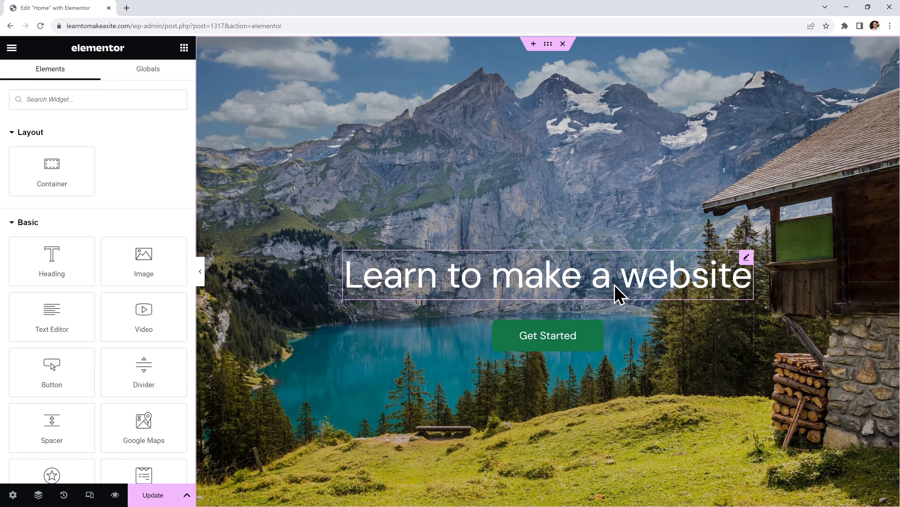
right_click(613, 292)
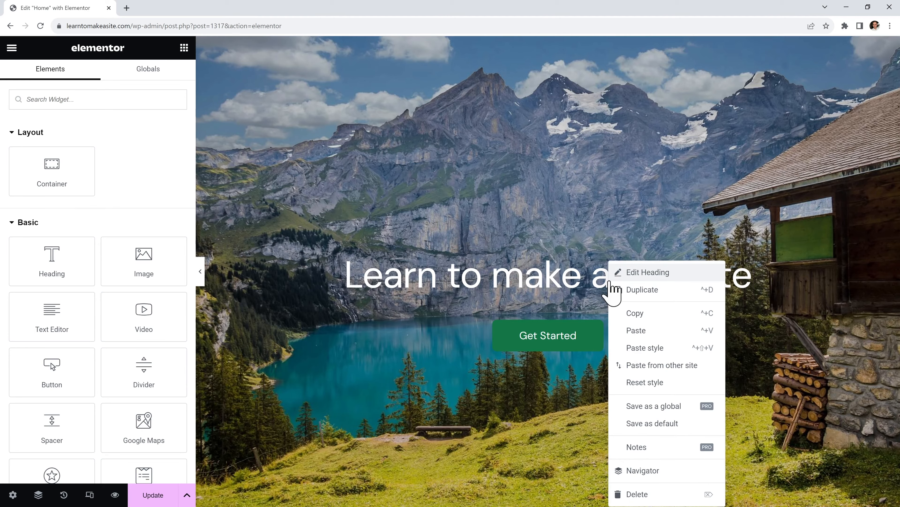
left_click(642, 289)
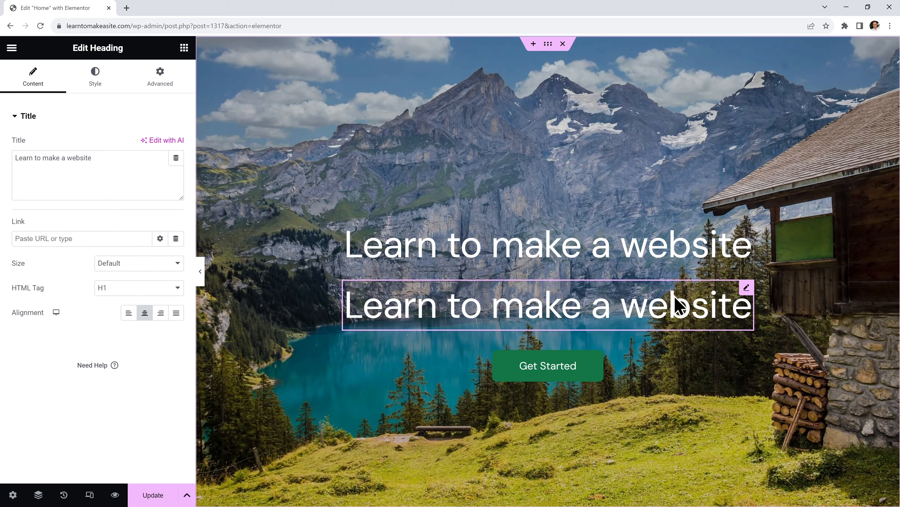
right_click(675, 297)
left_click(699, 294)
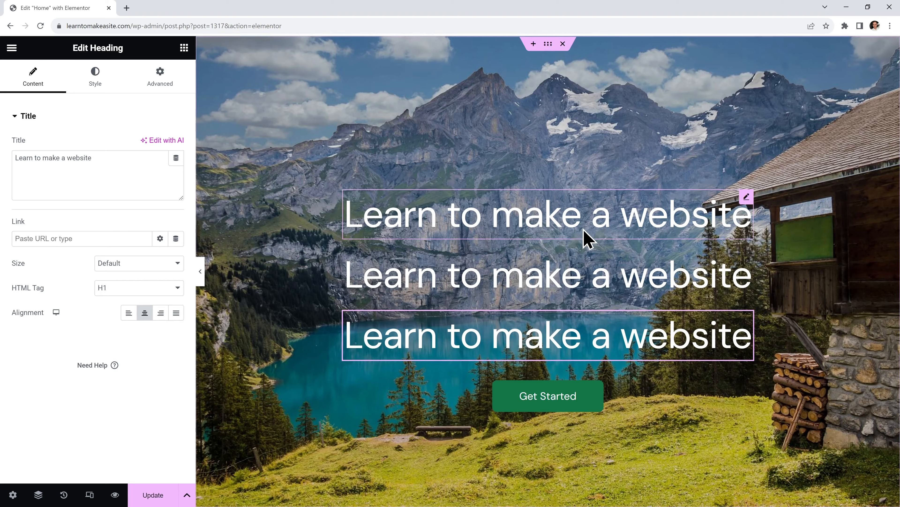
Change the top heading's text to 'WordPress'
left_click(568, 218)
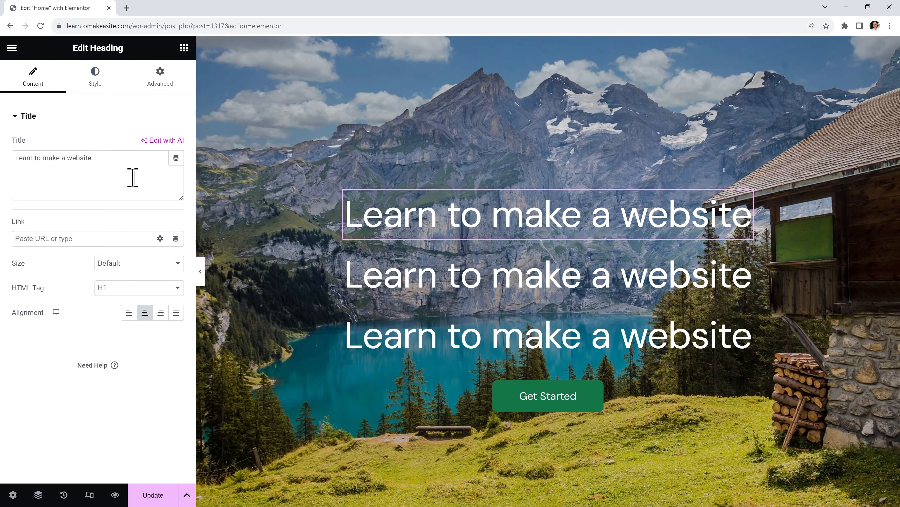
left_click_drag(124, 174, 24, 162)
type("WordPress")
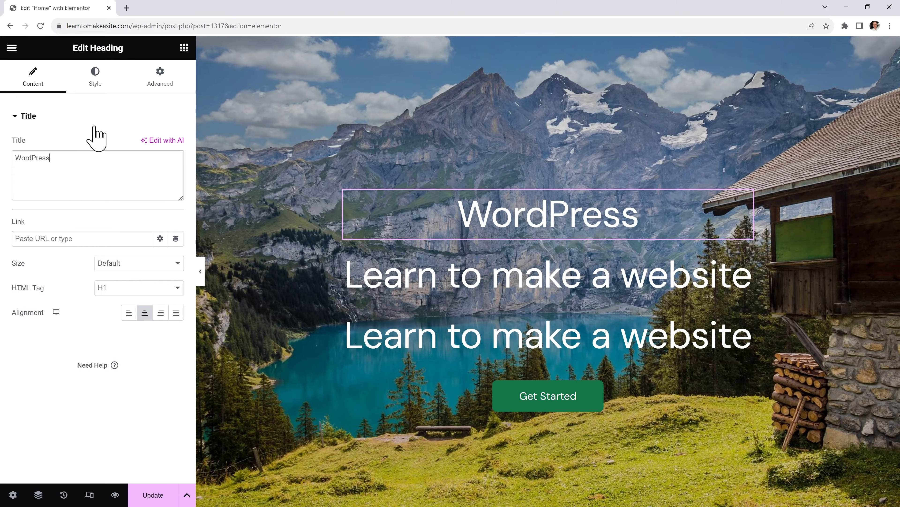
left_click(94, 85)
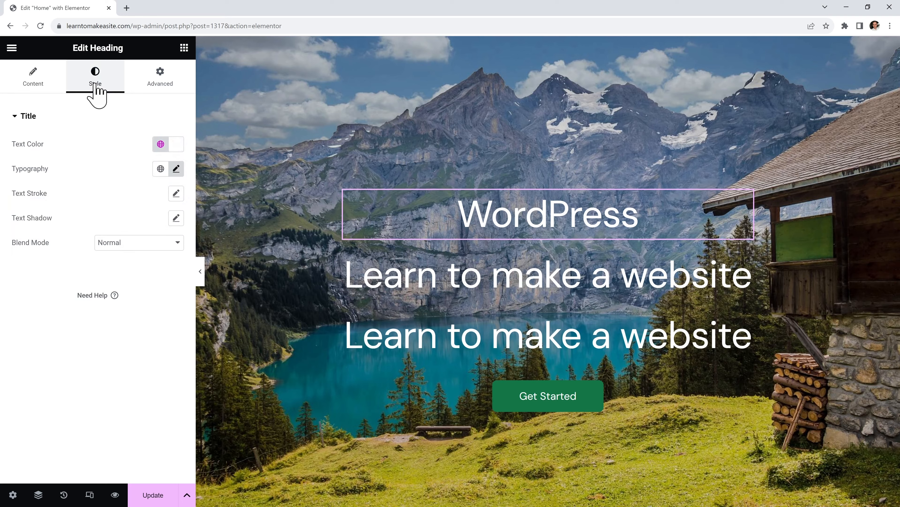
Set the WordPress heading's typography to Damion, size 140, line height 120
left_click(176, 170)
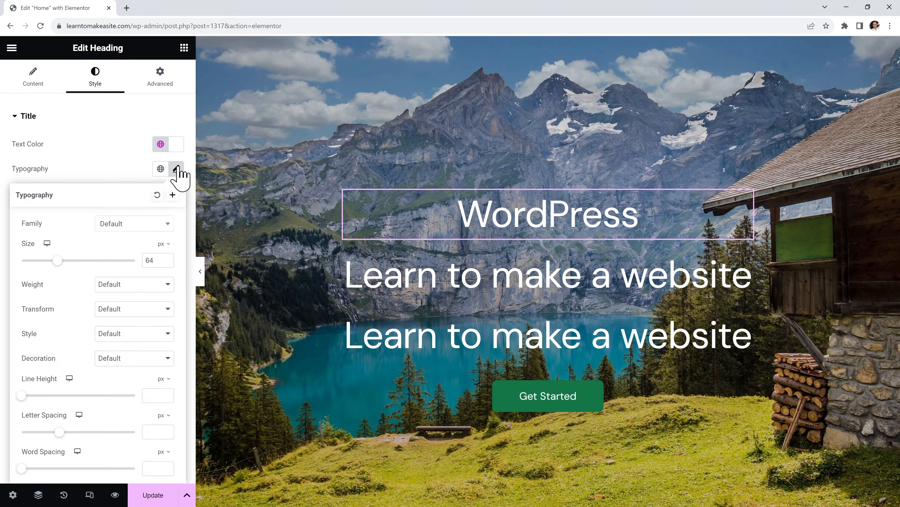
left_click(151, 226)
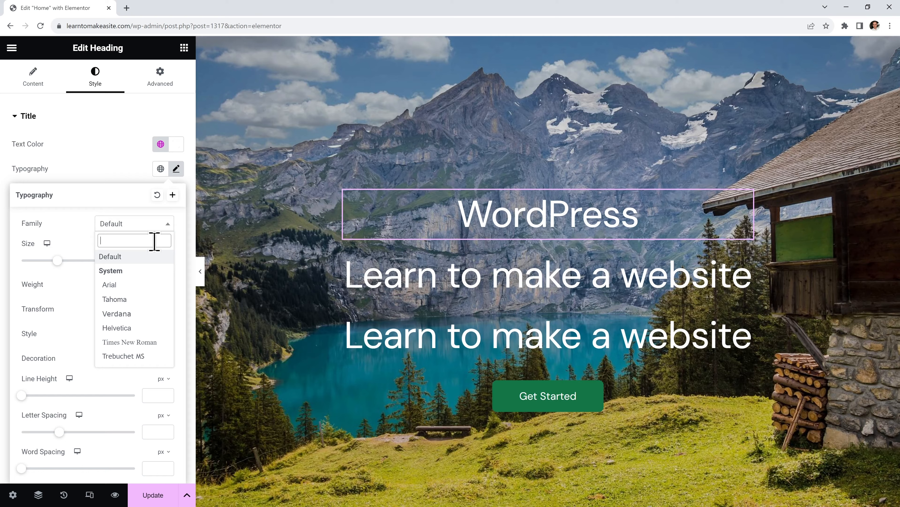
type("damion")
left_click(150, 273)
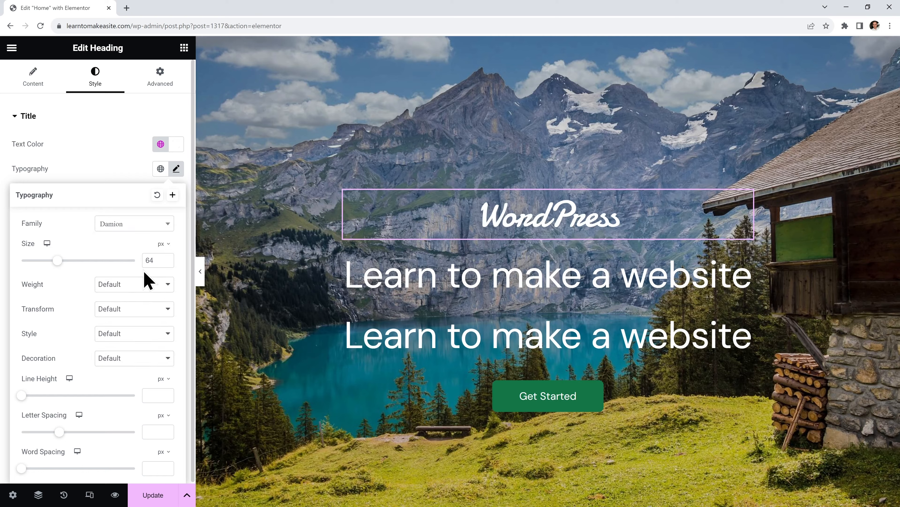
left_click_drag(58, 261, 101, 262)
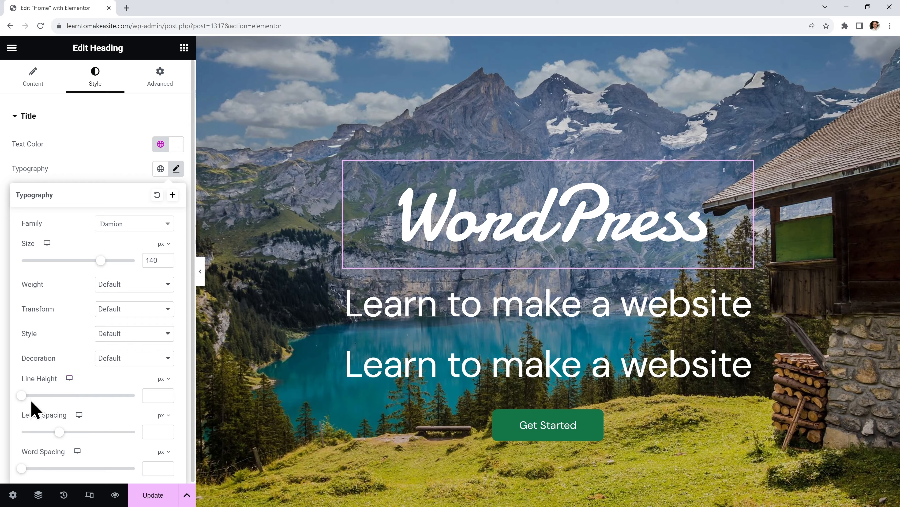
left_click_drag(22, 395, 68, 396)
left_click_drag(156, 395, 138, 402)
type("120")
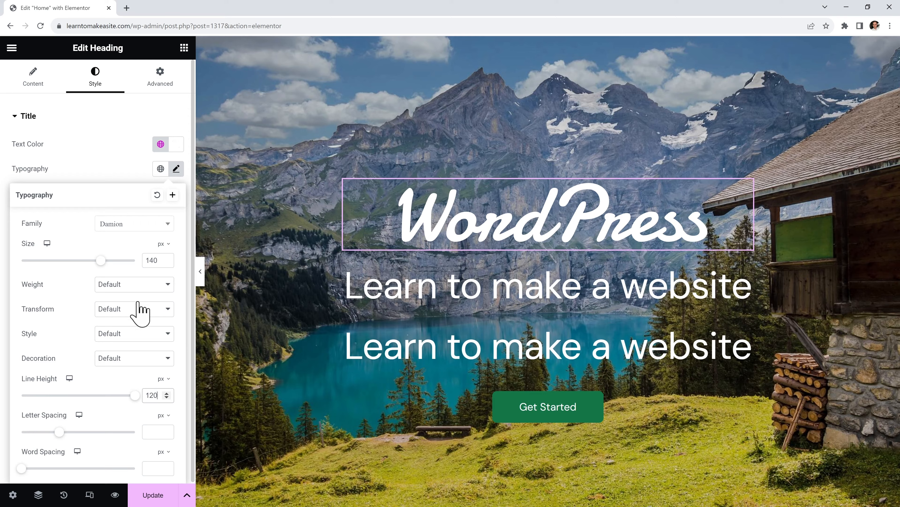
left_click(114, 153)
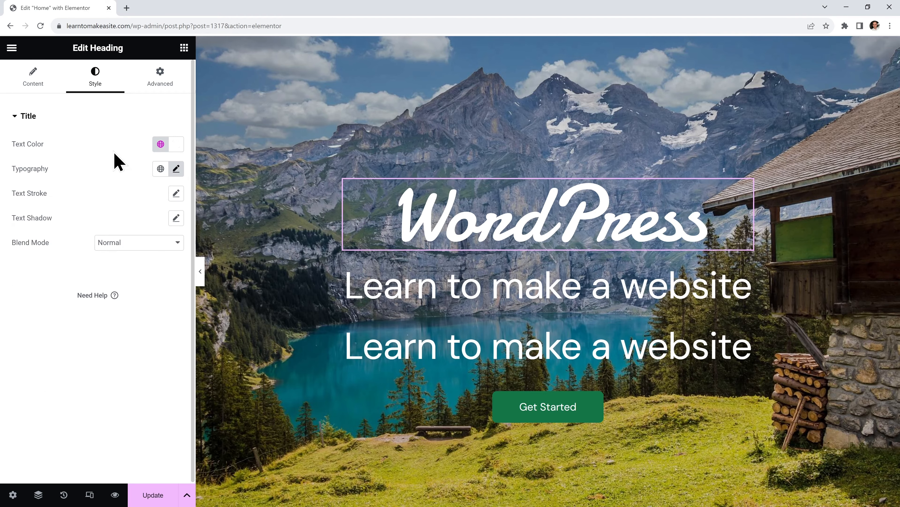
Apply a text shadow to the WordPress heading
left_click(177, 218)
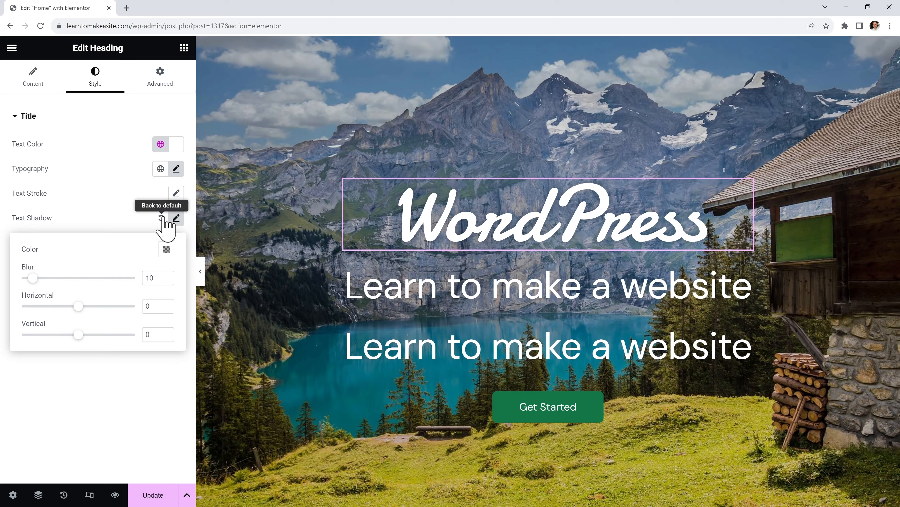
left_click(162, 217)
left_click(177, 217)
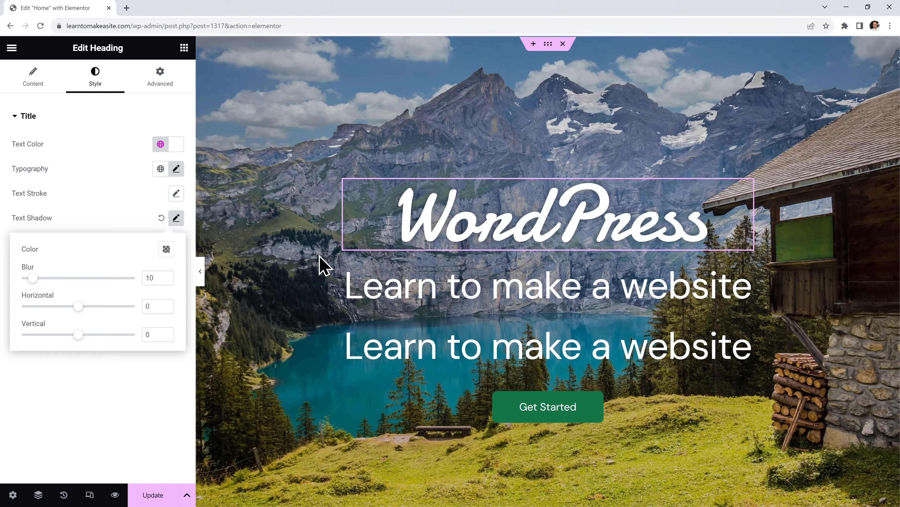
left_click(404, 286)
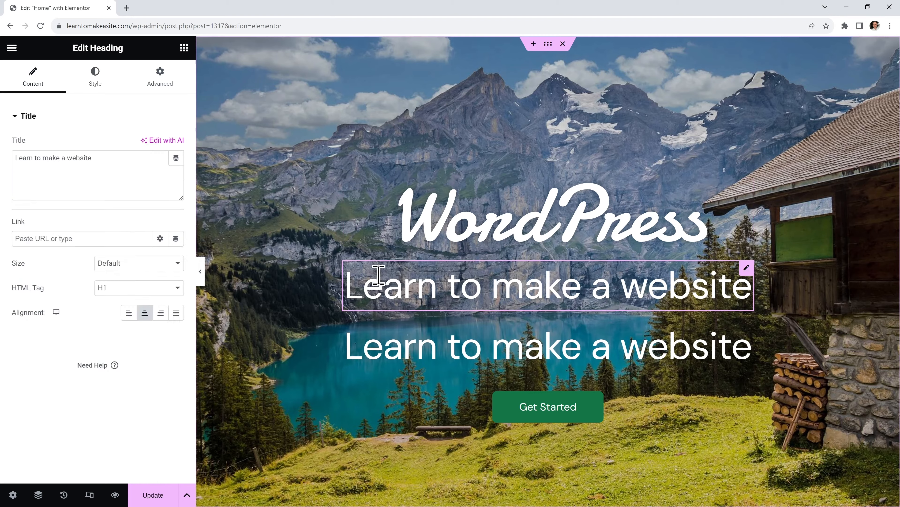
Set the first 'Learn to make a website' heading to size 46 and line height 38
left_click(97, 85)
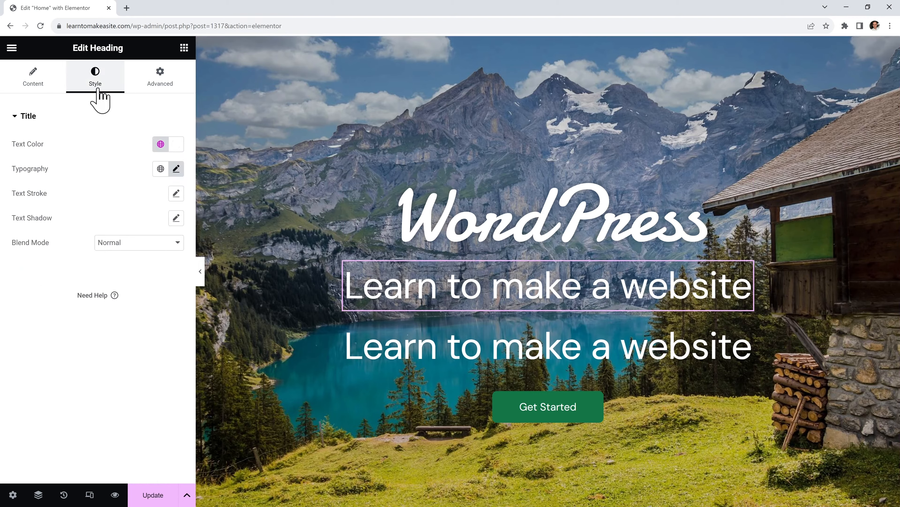
left_click(176, 168)
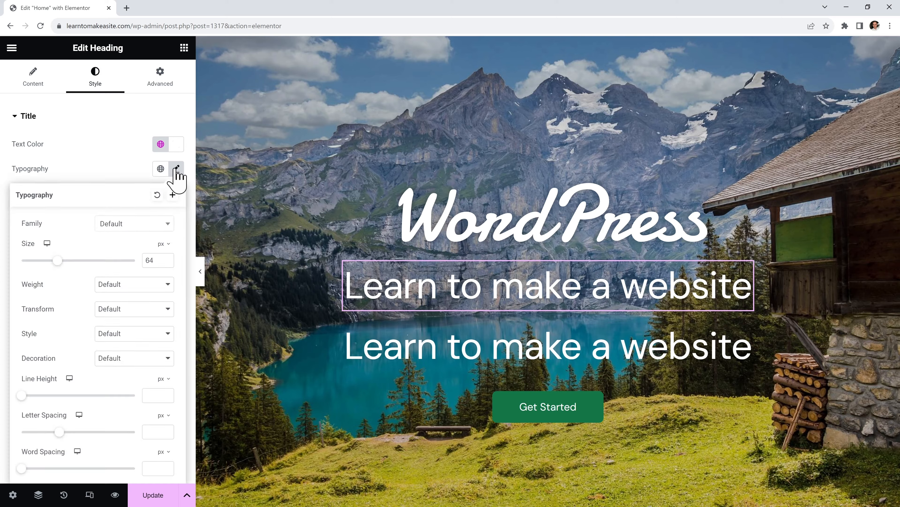
left_click_drag(155, 260, 141, 260)
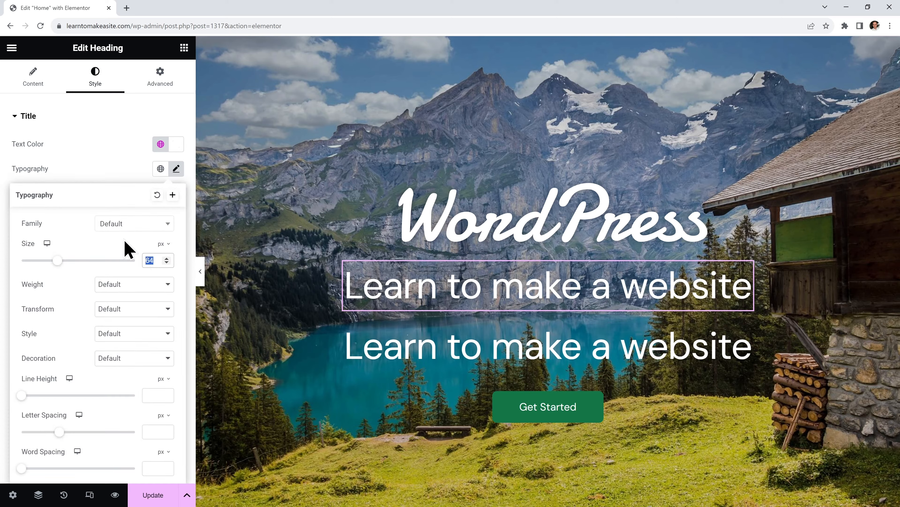
type("46")
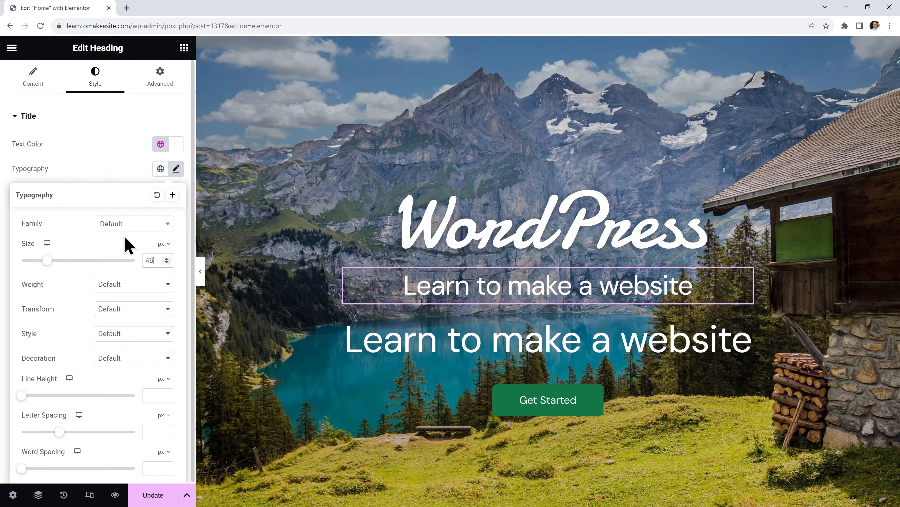
type("38")
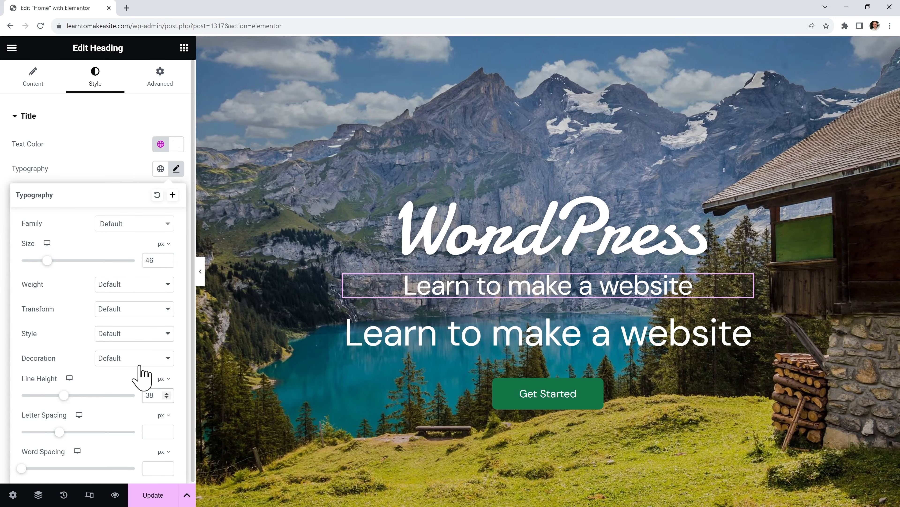
Add a text shadow to the 'Learn to make a website' subheading
left_click(129, 179)
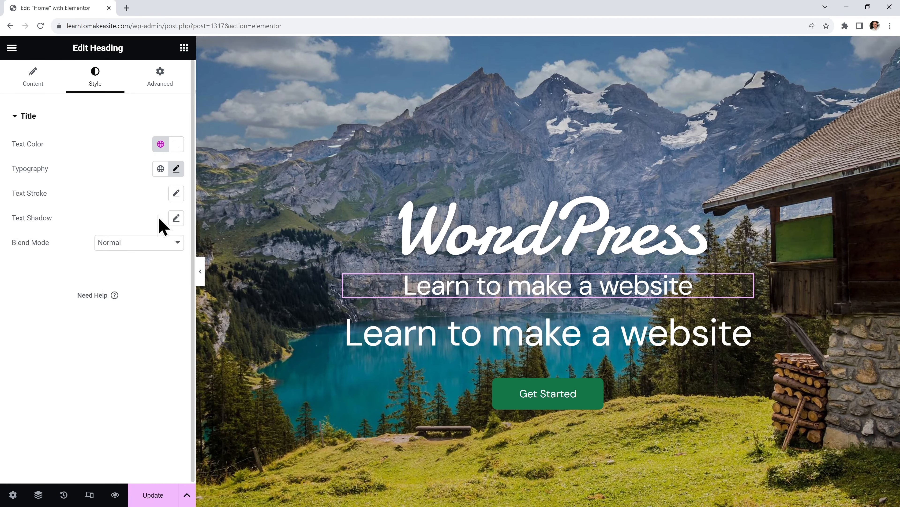
left_click(176, 220)
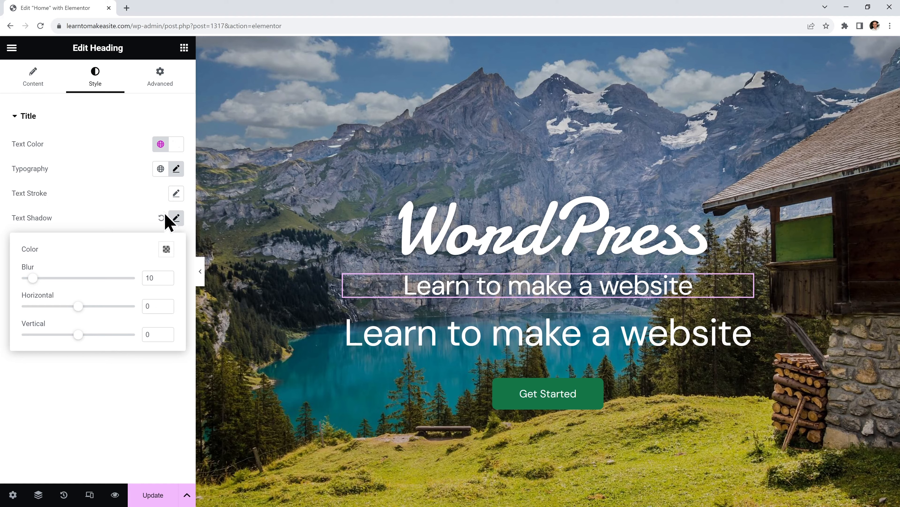
left_click(113, 199)
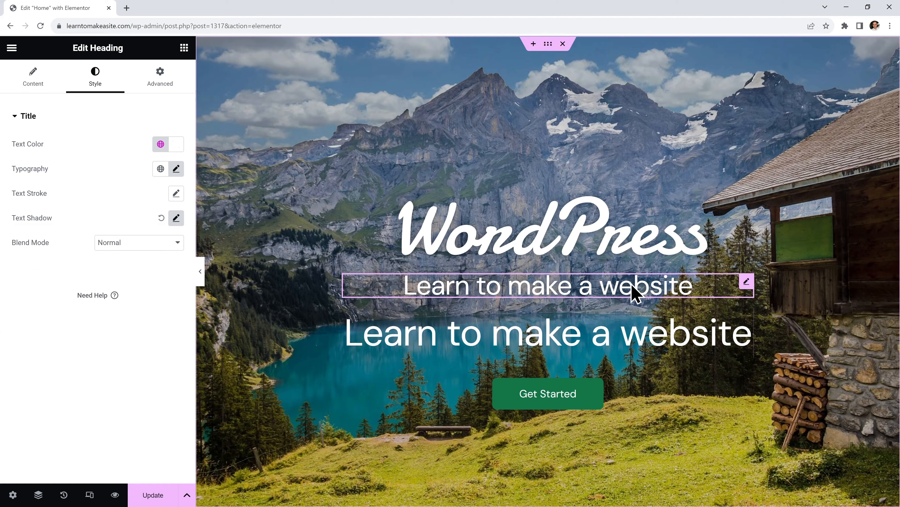
Copy the subheading and paste its style onto the lower heading
right_click(643, 288)
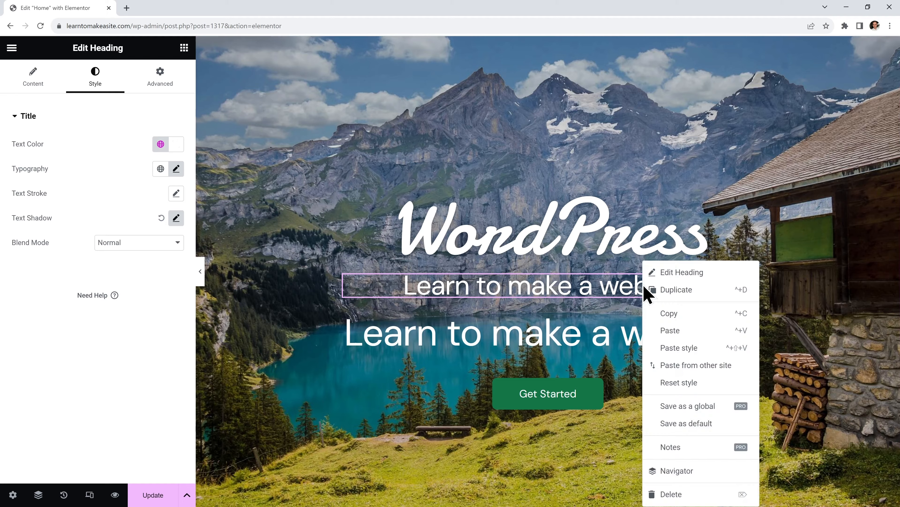
left_click(689, 313)
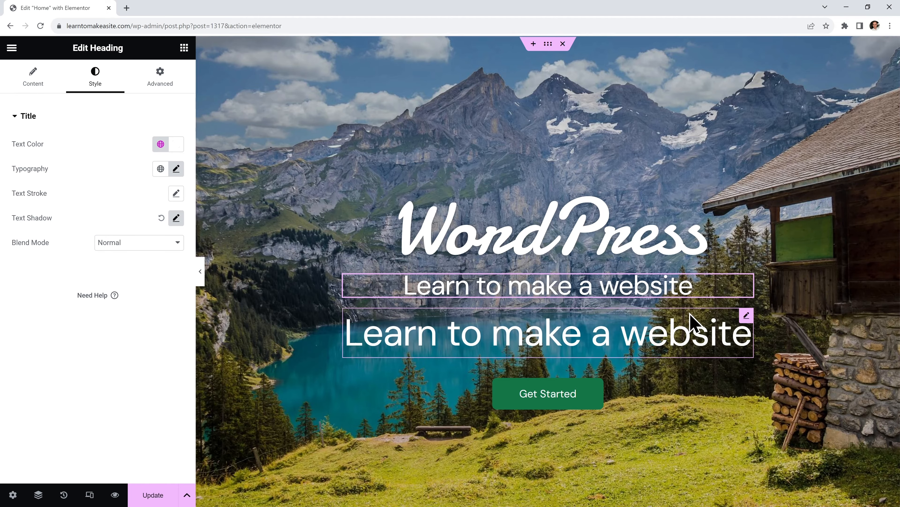
right_click(637, 339)
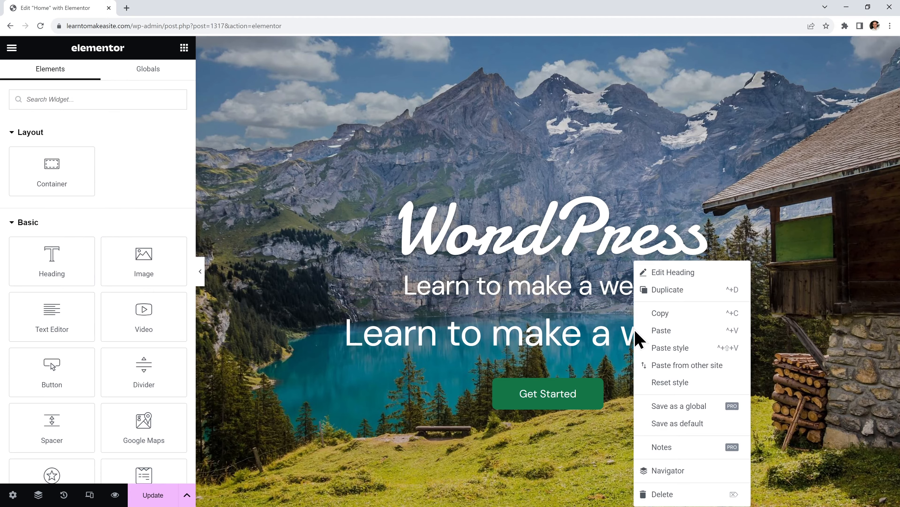
left_click(686, 353)
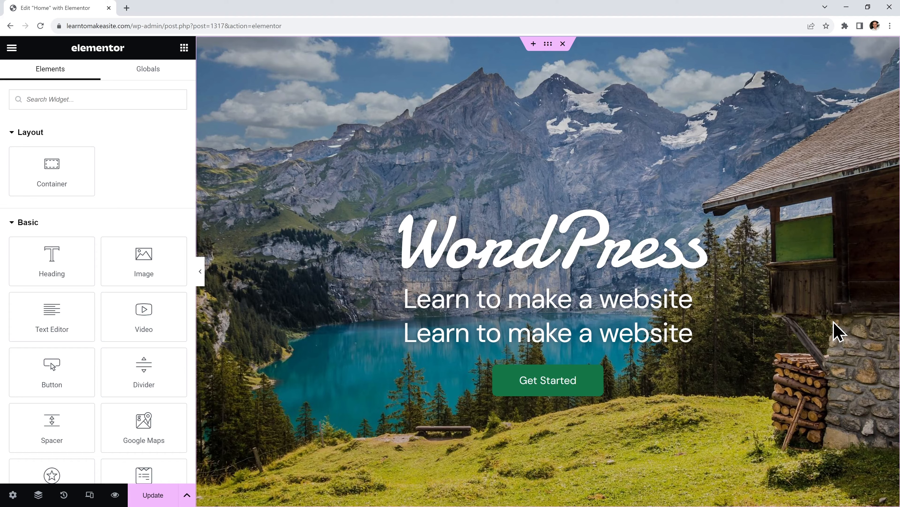
Replace the lower heading's title text with 'step by step'
left_click(568, 332)
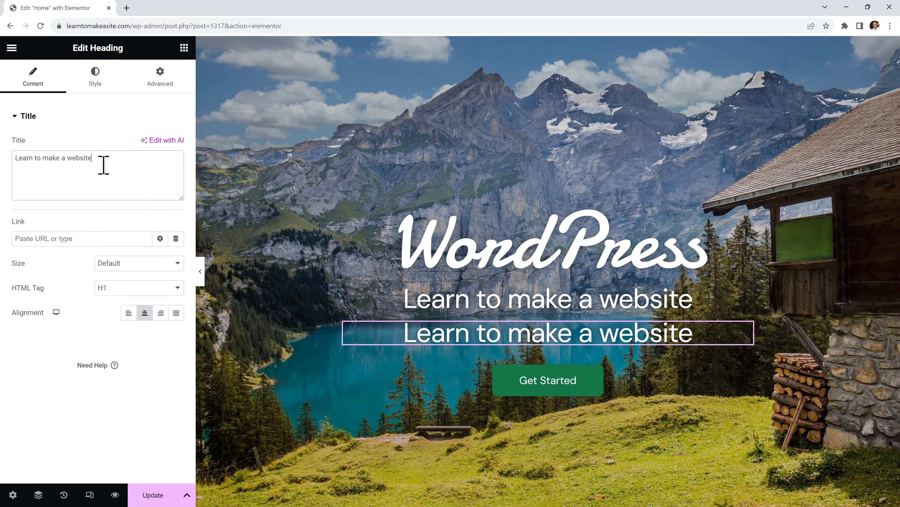
left_click_drag(102, 162, 14, 145)
type("step by step")
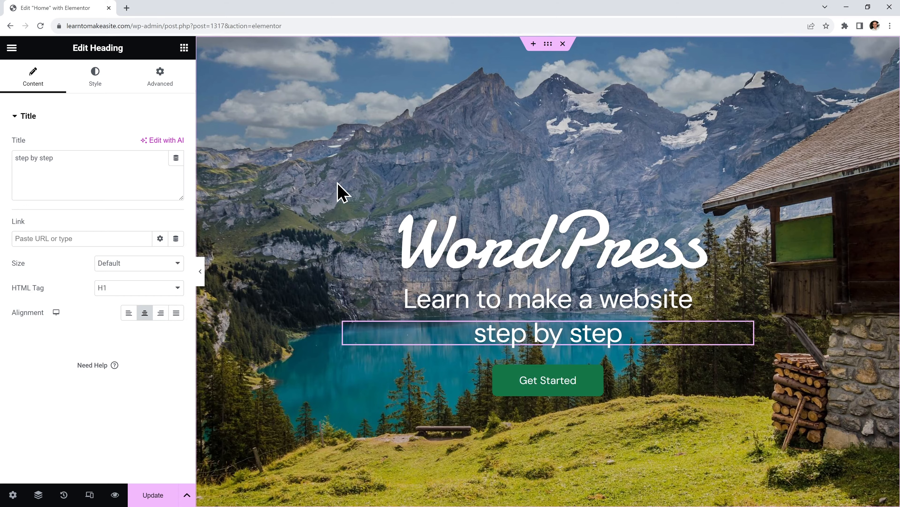
Set the hero container's black background overlay opacity to 0.25
left_click(548, 45)
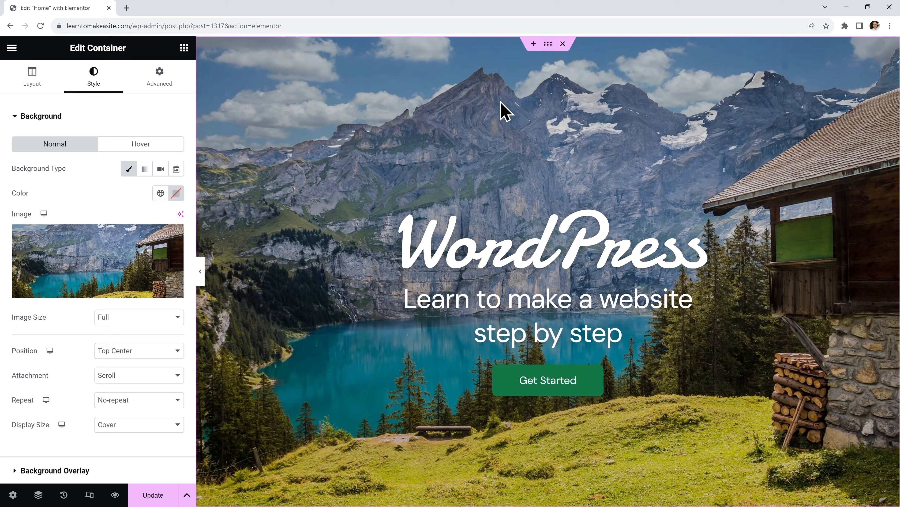
scroll(97, 177, "down", 2)
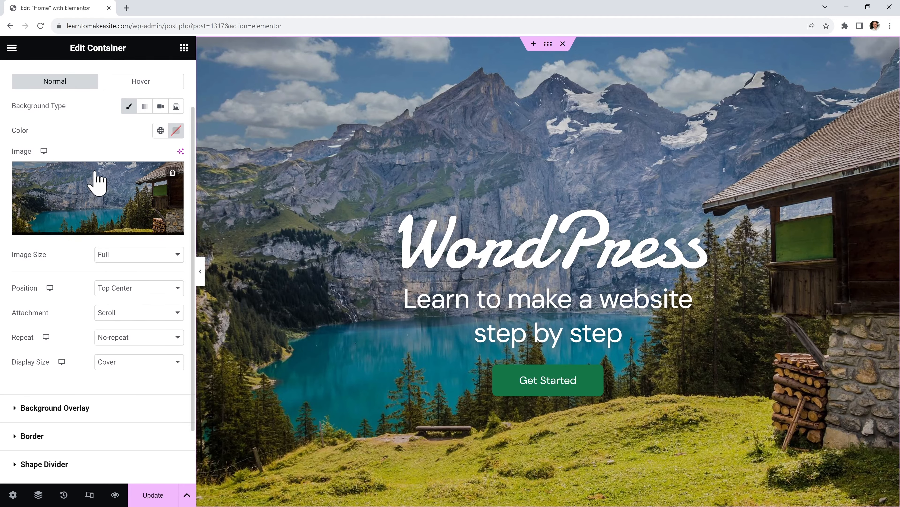
left_click(90, 408)
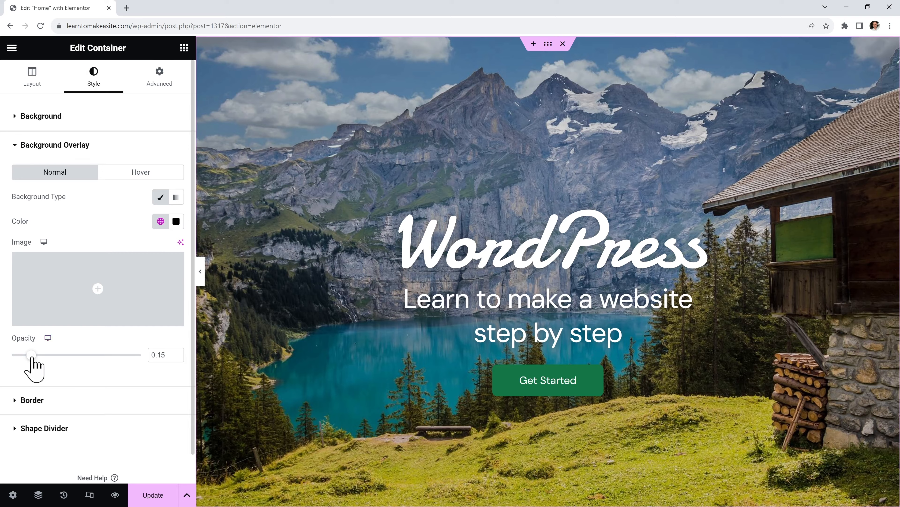
mouse_move(32, 356)
left_mouse_down()
mouse_move(82, 355)
mouse_move(50, 356)
left_mouse_up()
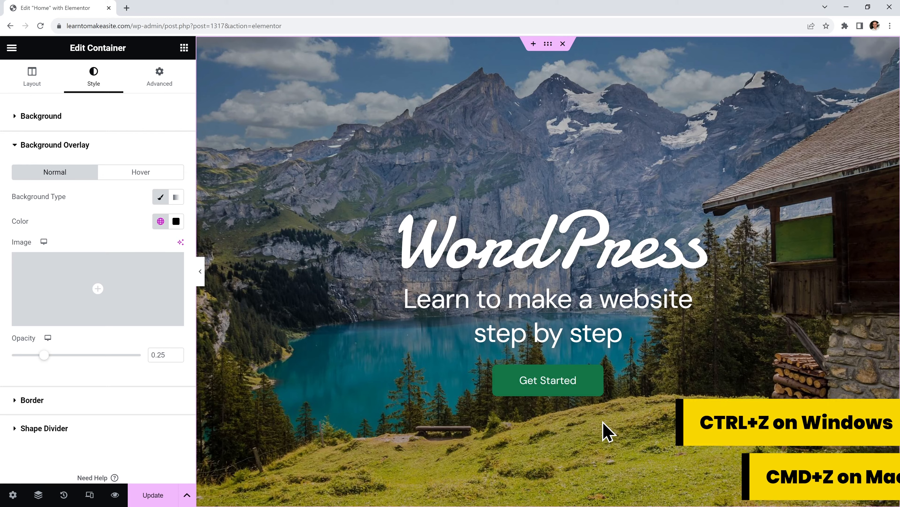
key("ctrl+z")
key("ctrl+z")
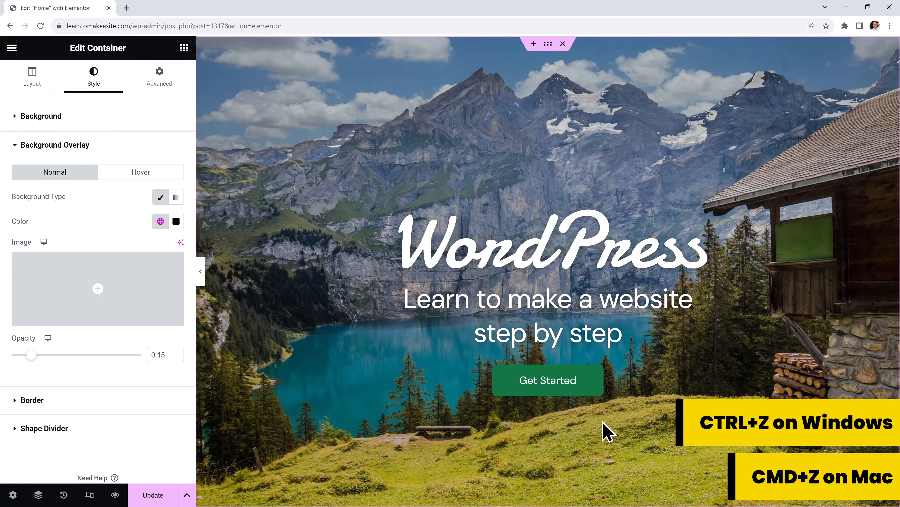
key("ctrl+z")
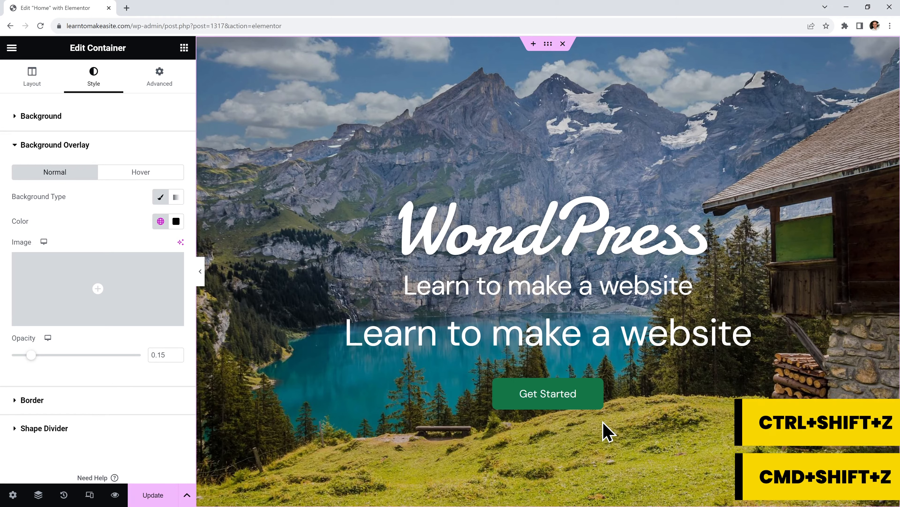
key("ctrl+shift+z")
key("ctrl+shift+z")
key("ctrl+shift+z")
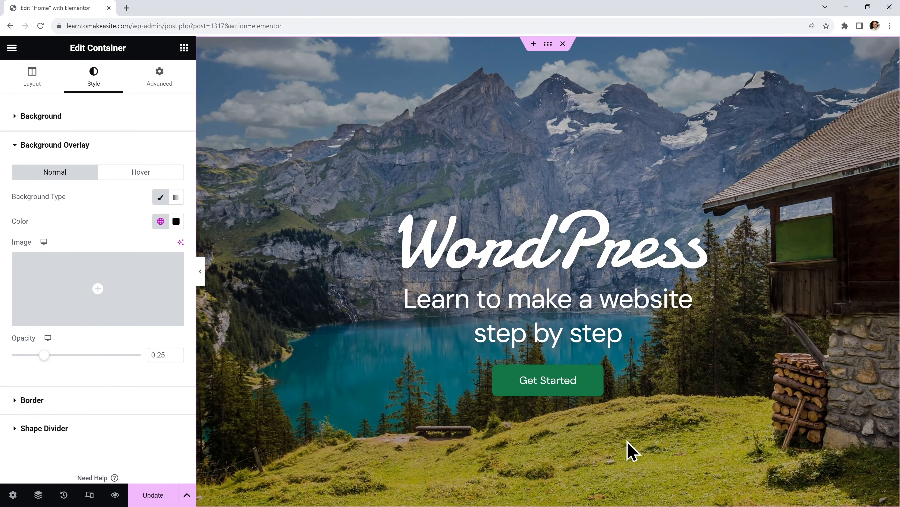
key("ctrl+z")
key("ctrl+shift+z")
key("ctrl+z")
key("ctrl+shift+z")
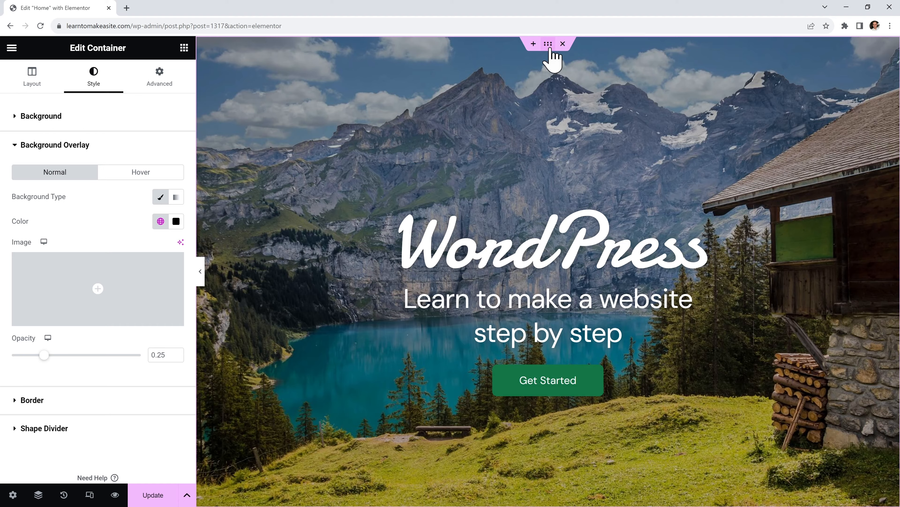
Try a shorter hero minimum height and top/bottom content positions, then return to vertical centre
left_click(32, 86)
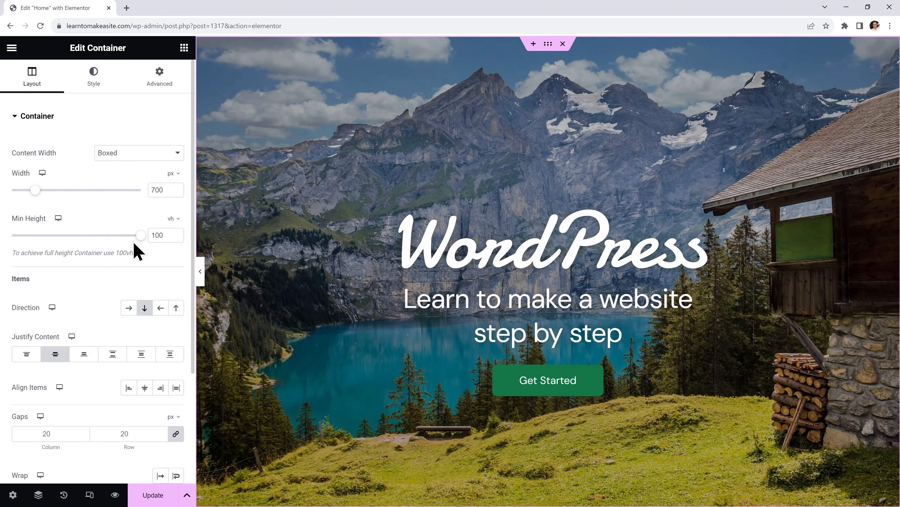
mouse_move(141, 236)
left_mouse_down()
mouse_move(100, 235)
mouse_move(153, 234)
left_mouse_up()
left_click(36, 360)
left_click(83, 358)
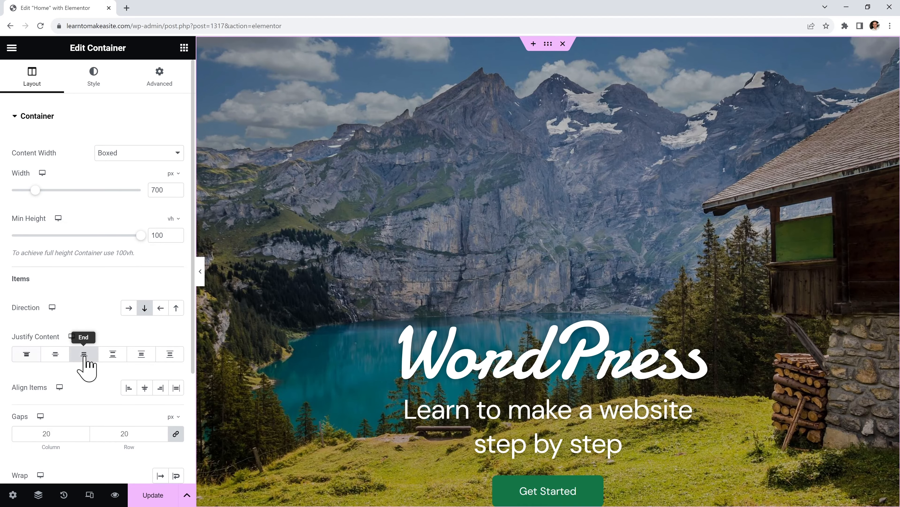
left_click(65, 355)
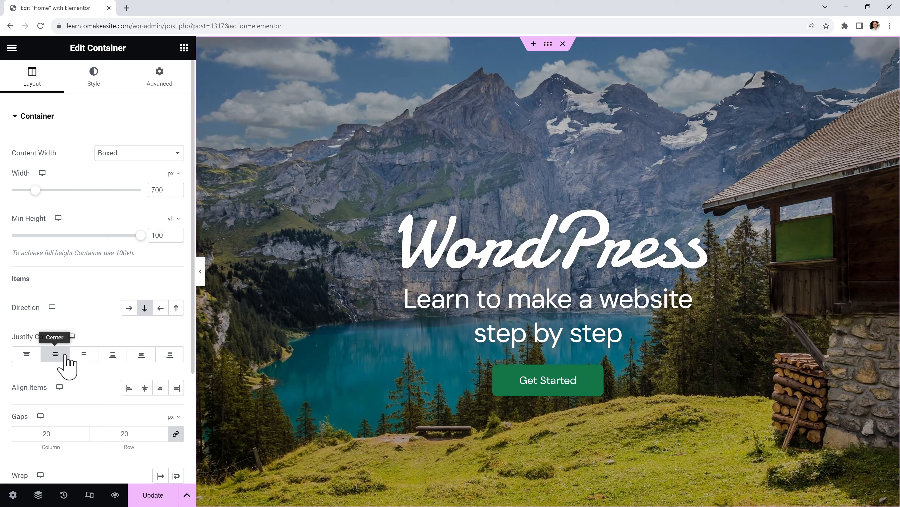
Test left and right alignment, then keep the hero content centred horizontally
left_click(128, 388)
left_click(161, 387)
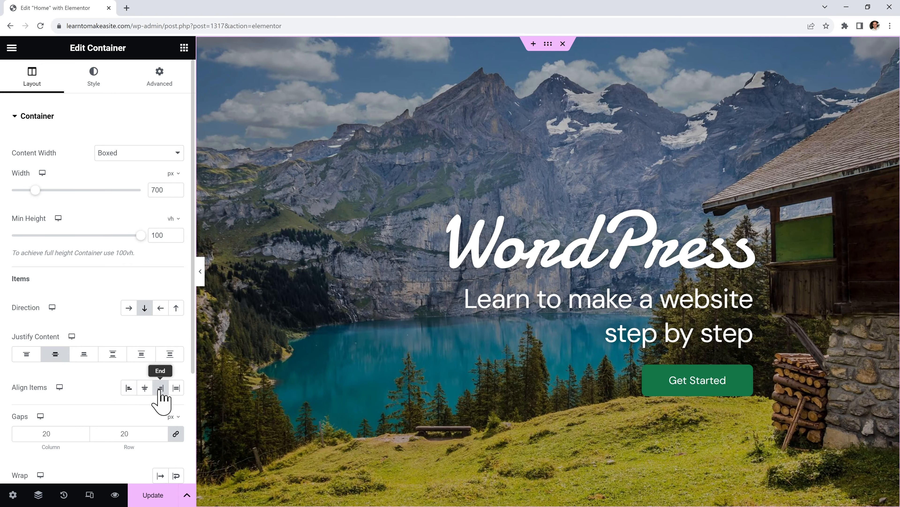
left_click(144, 388)
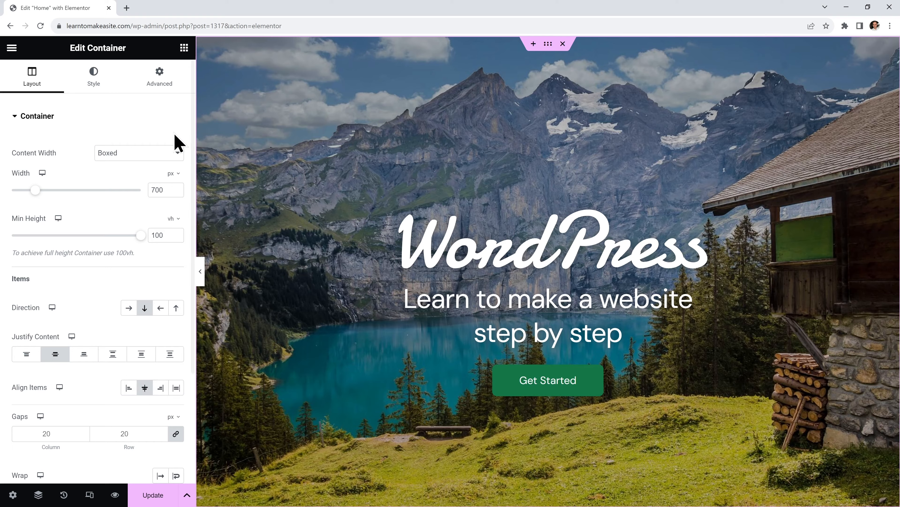
left_click(160, 82)
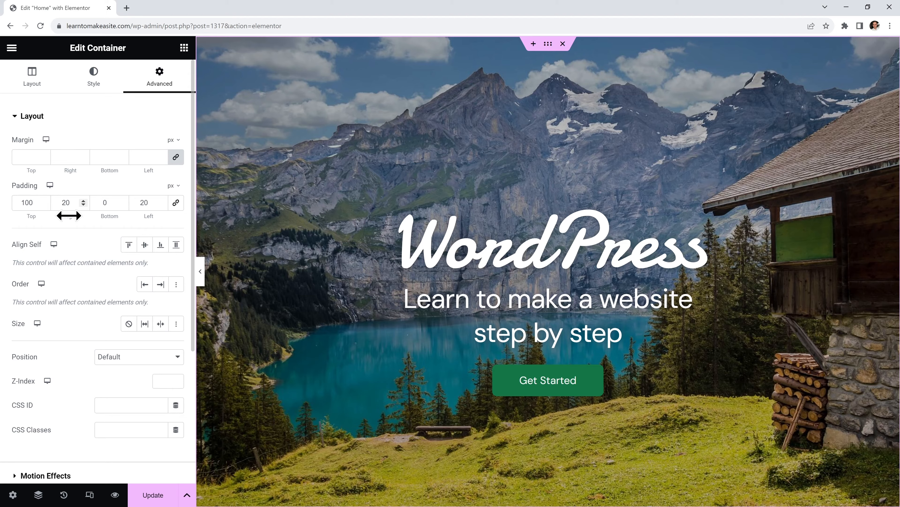
Set the hero container padding to 200 px top and 20 px right, then Update the page
left_click_drag(69, 216, 140, 218)
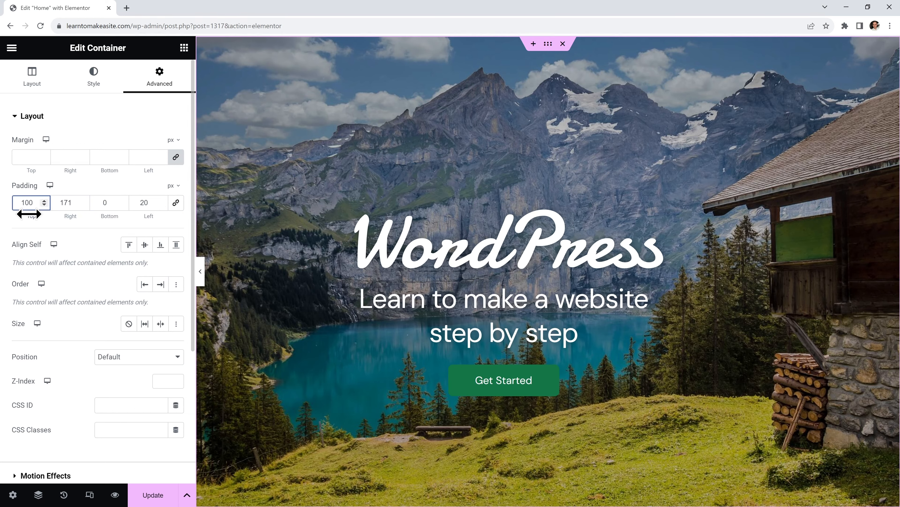
left_click_drag(28, 214, 97, 220)
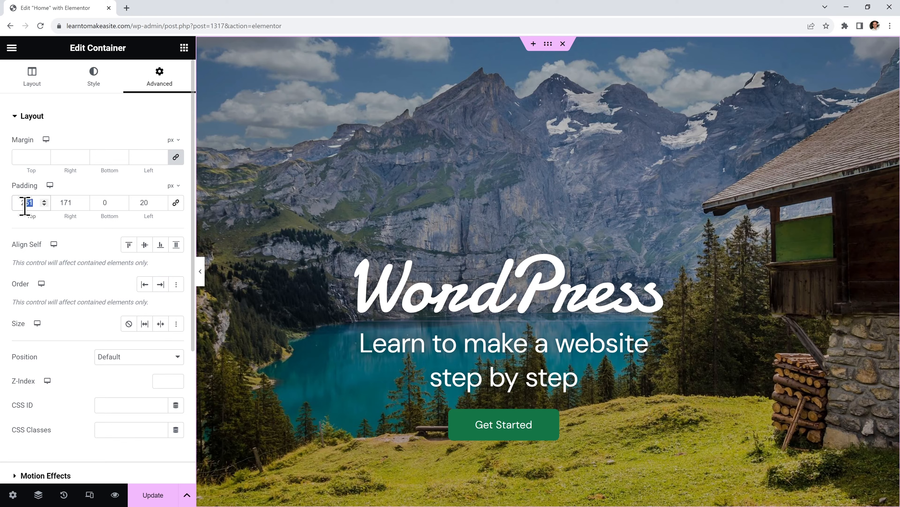
type("00")
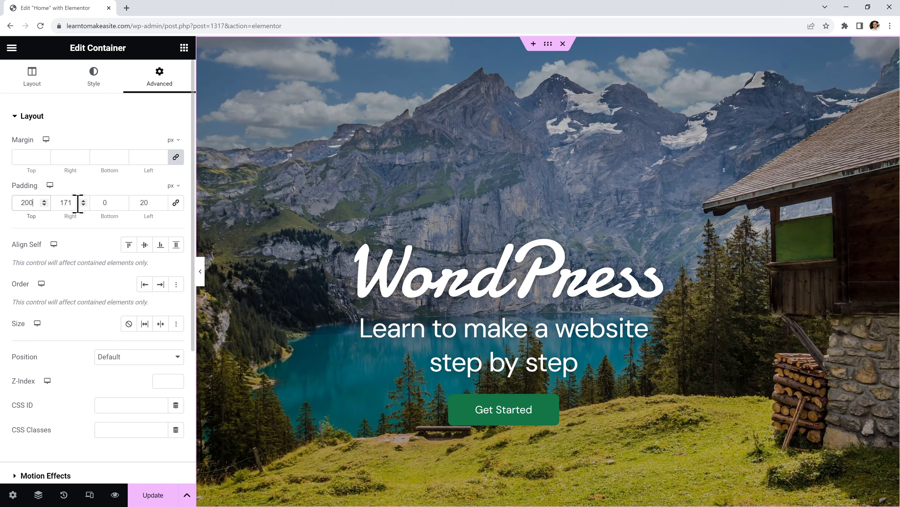
double_click(67, 202)
type("20")
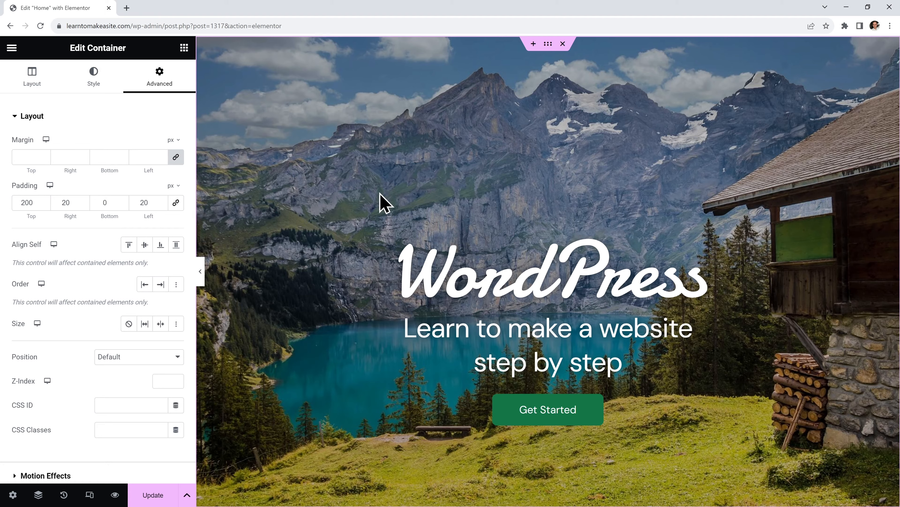
left_click(154, 495)
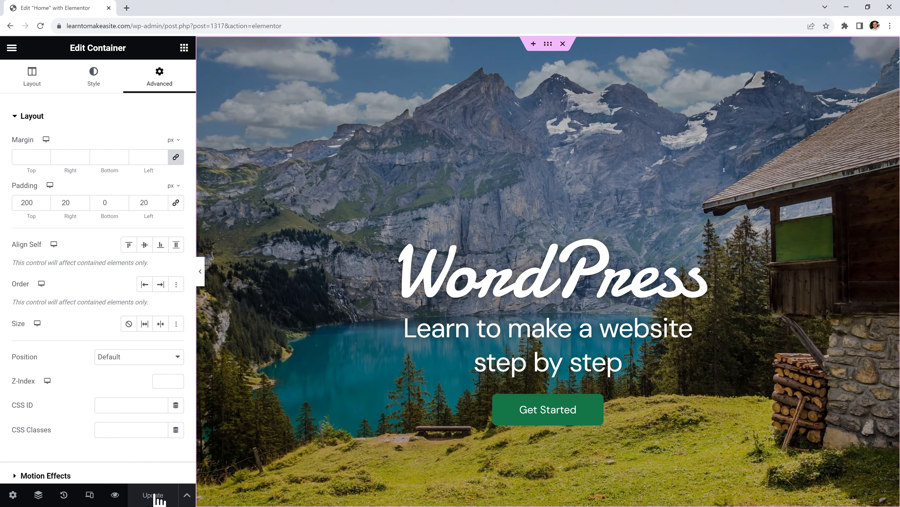
left_click(201, 273)
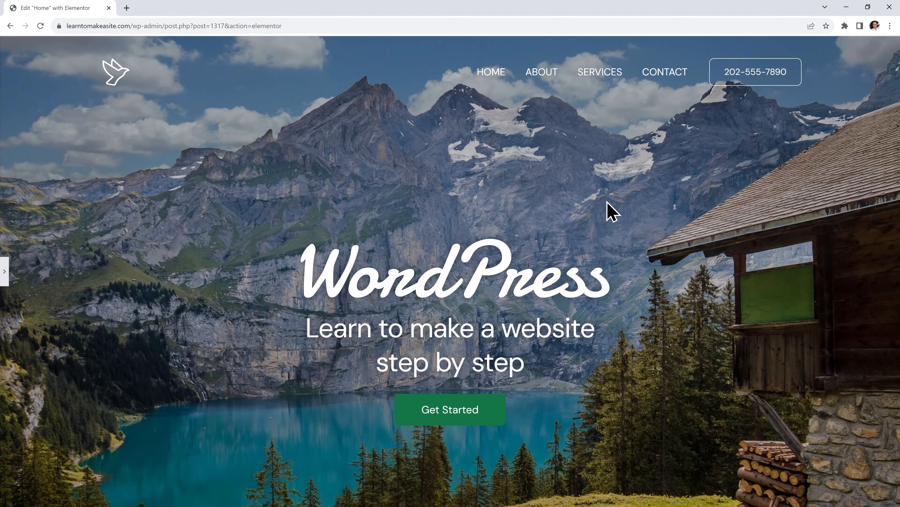
left_click(5, 282)
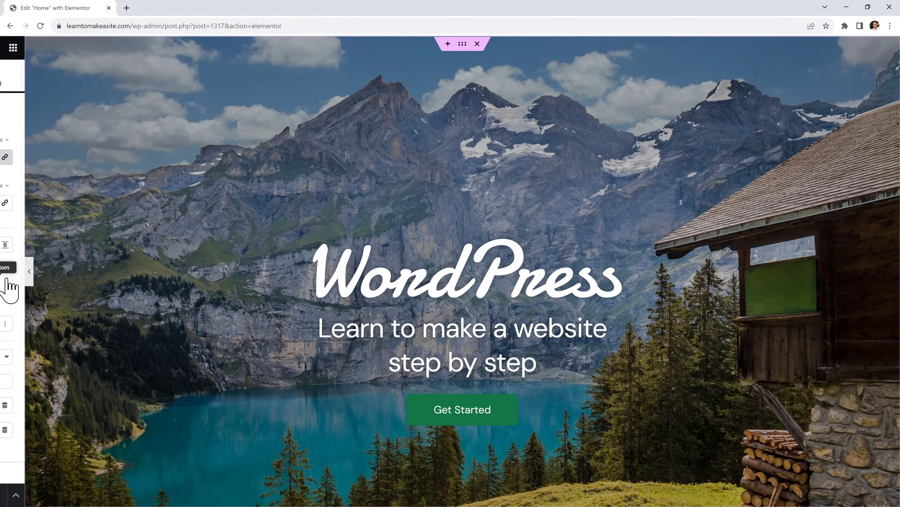
scroll(364, 368, "down", 8)
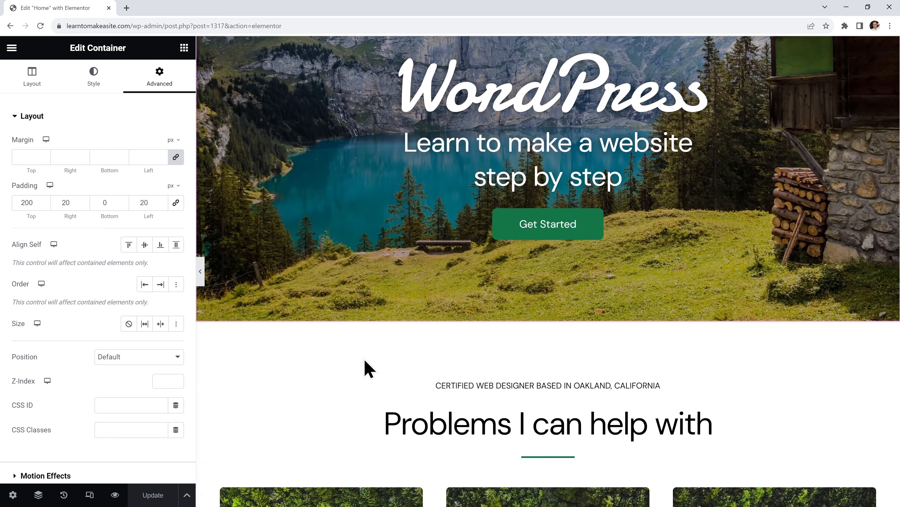
scroll(624, 281, "down", 4)
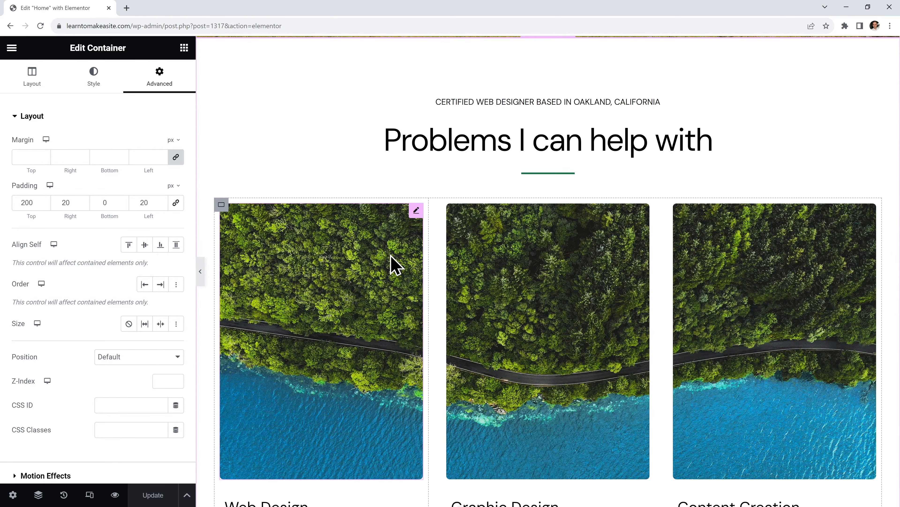
scroll(395, 265, "up", 12)
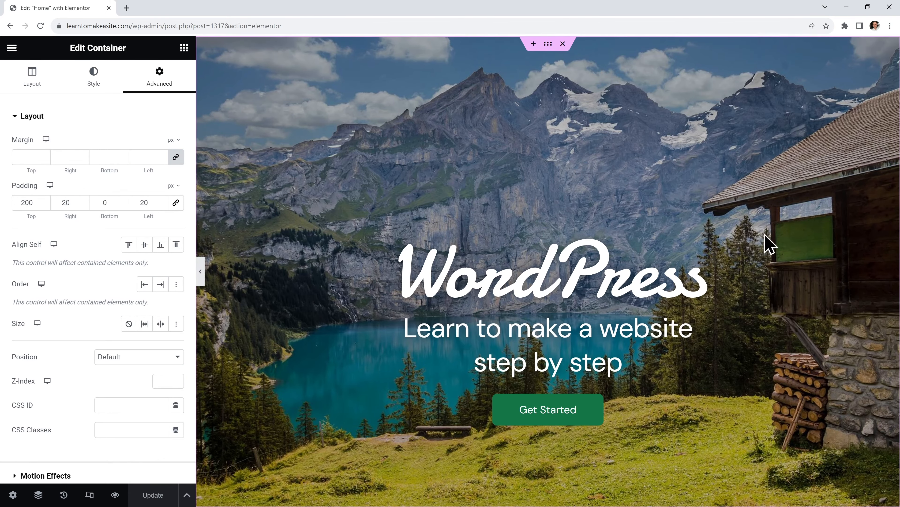
scroll(751, 266, "down", 10)
scroll(730, 284, "down", 7)
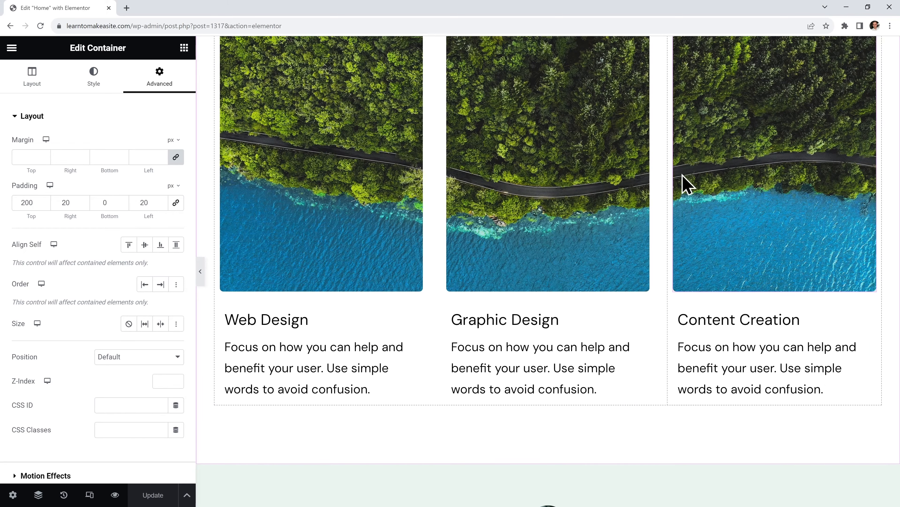
scroll(736, 265, "up", 4)
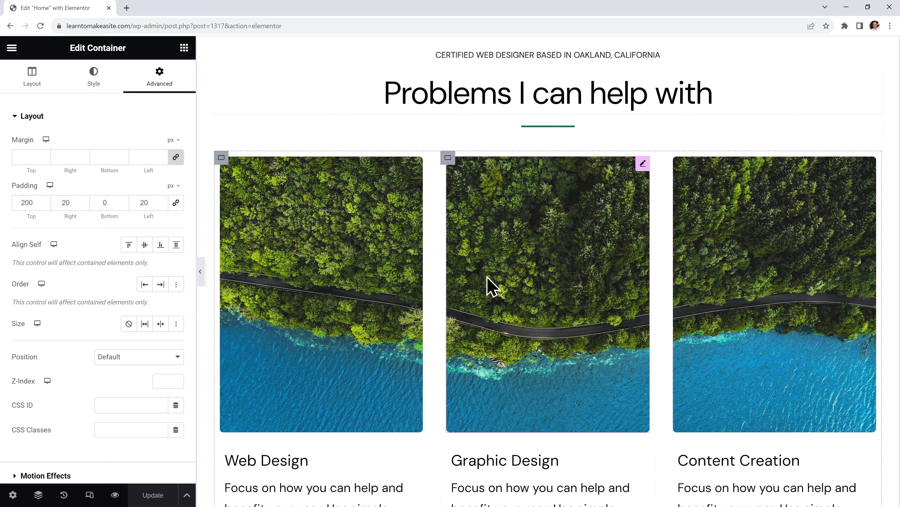
scroll(533, 279, "down", 4)
scroll(532, 279, "down", 6)
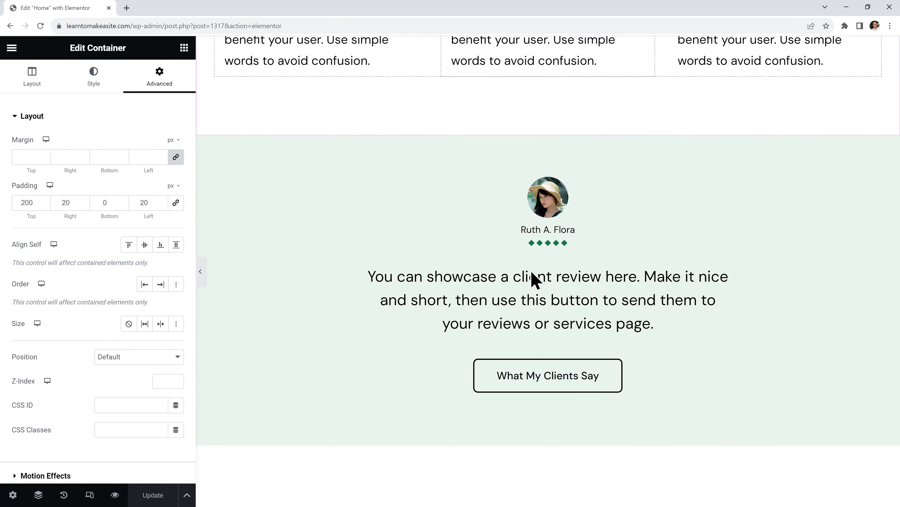
scroll(352, 299, "down", 7)
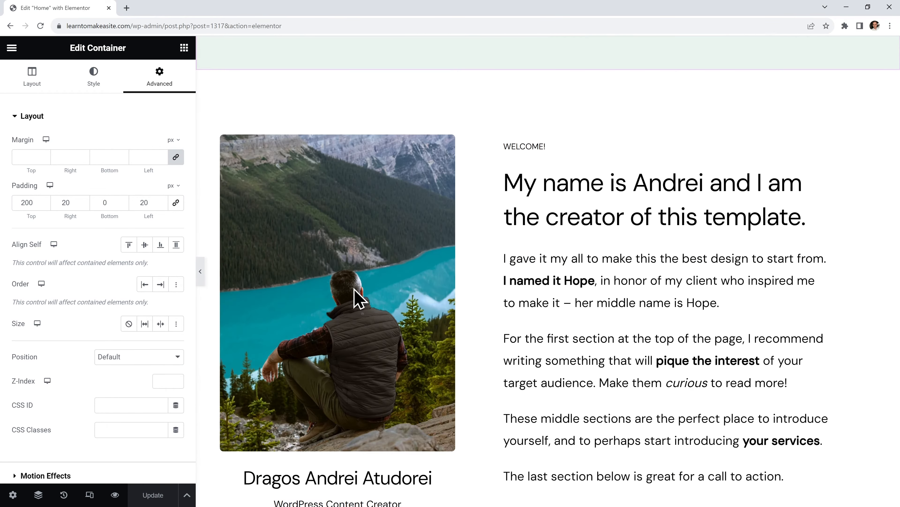
scroll(354, 299, "down", 1)
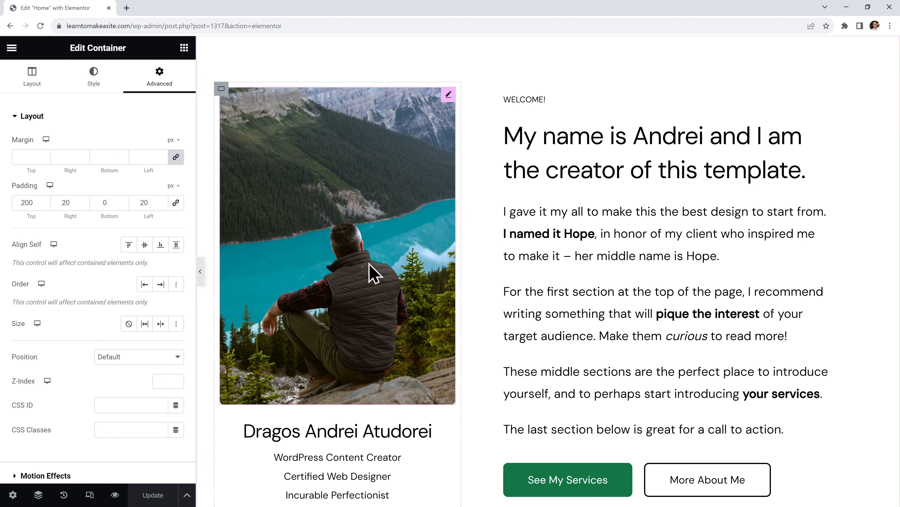
scroll(370, 273, "down", 1)
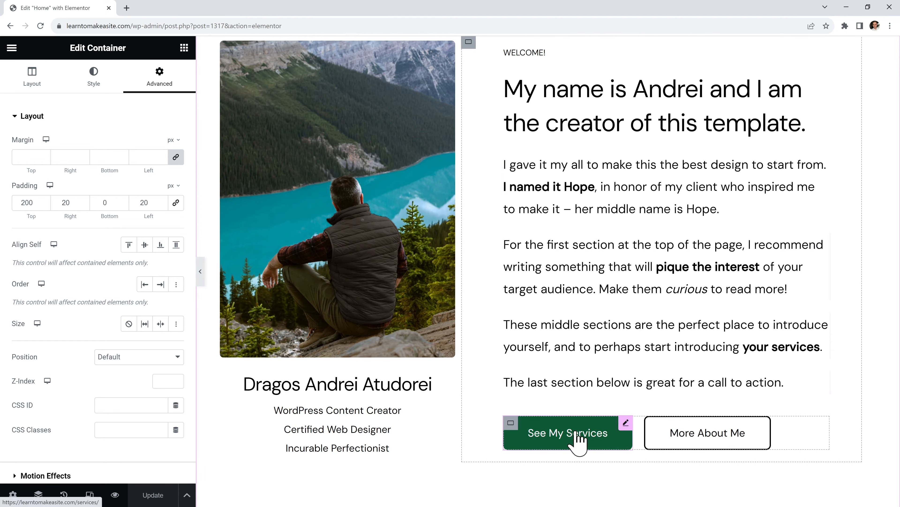
scroll(488, 297, "down", 5)
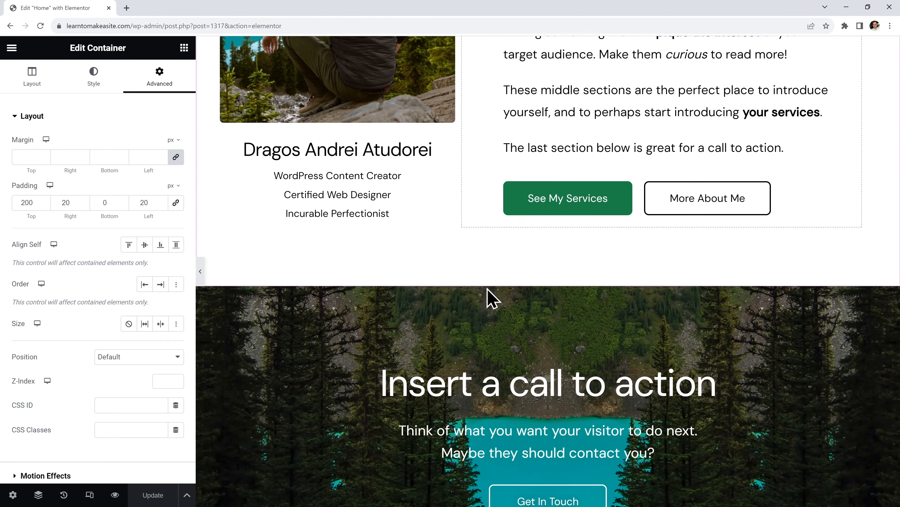
scroll(488, 298, "down", 2)
scroll(532, 257, "up", 1)
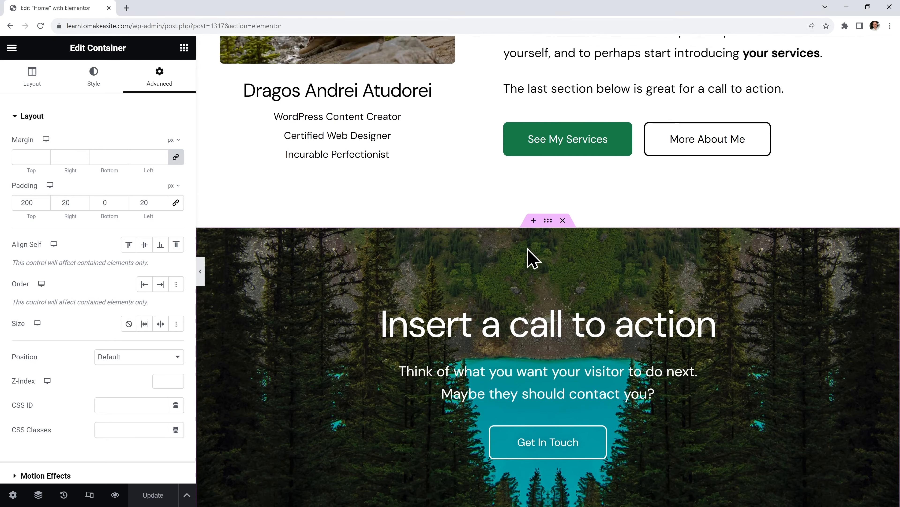
scroll(532, 257, "up", 10)
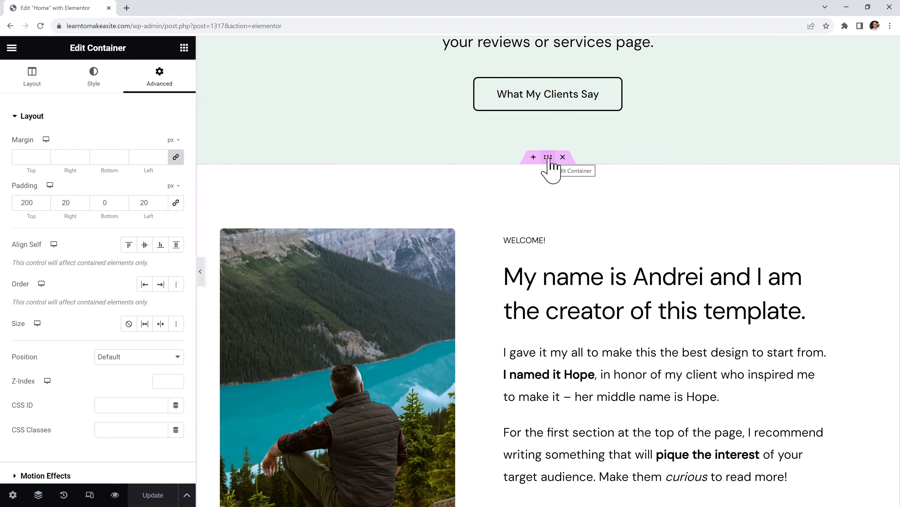
Reorder the home page sections, moving the client review section below the intro
left_click_drag(548, 157, 573, 165)
scroll(575, 172, "down", 10)
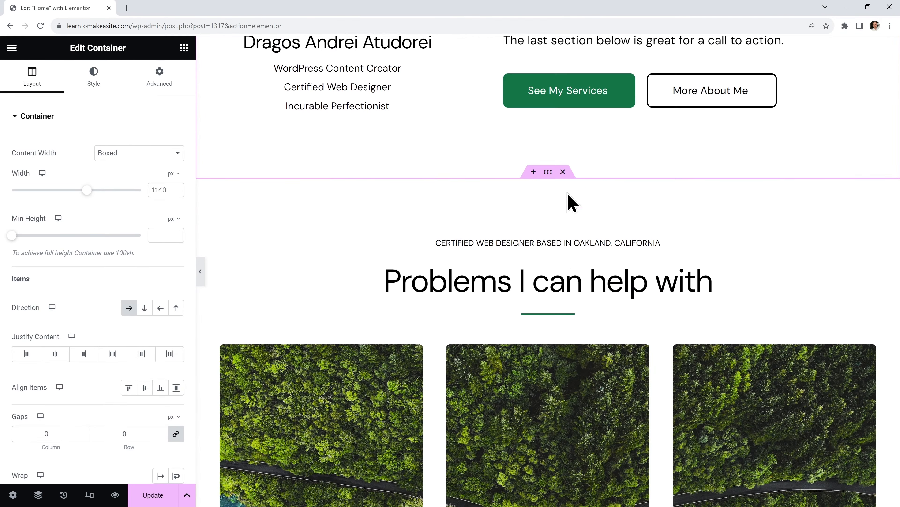
left_click_drag(549, 172, 597, 271)
scroll(602, 279, "up", 15)
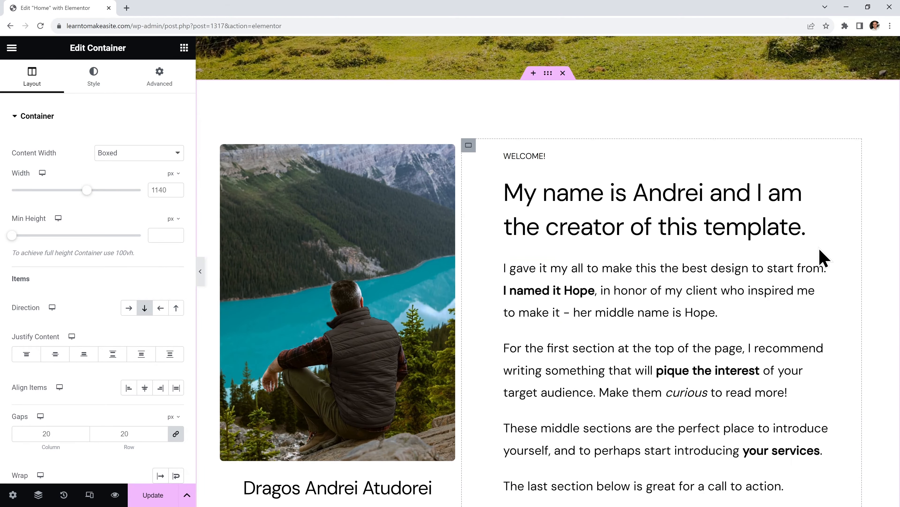
scroll(606, 315, "down", 15)
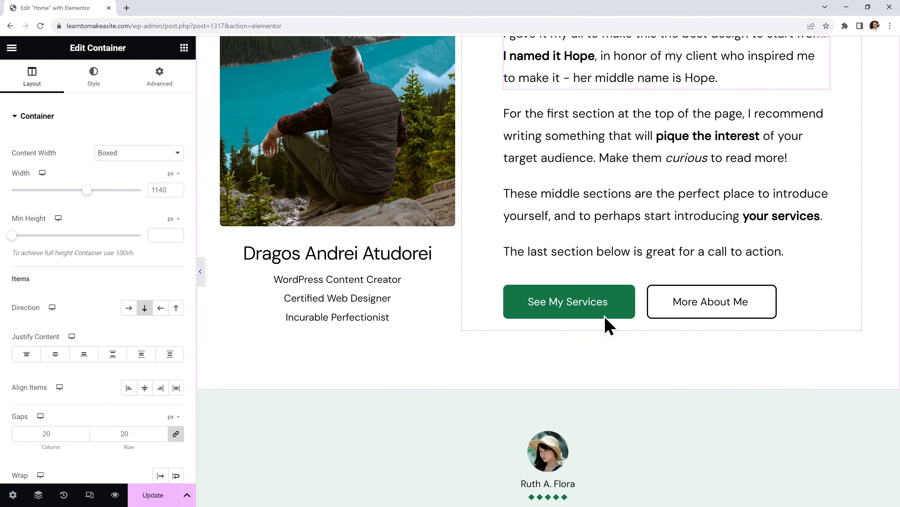
scroll(631, 296, "down", 12)
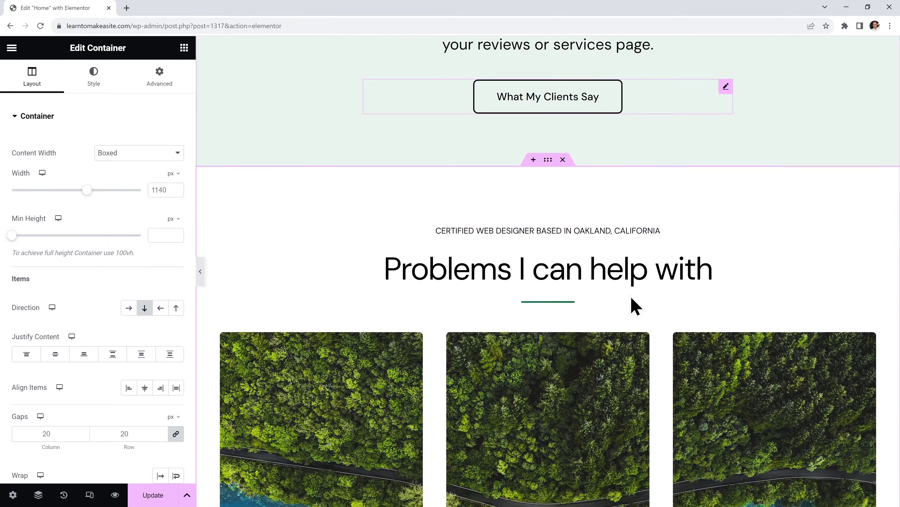
scroll(595, 298, "down", 3)
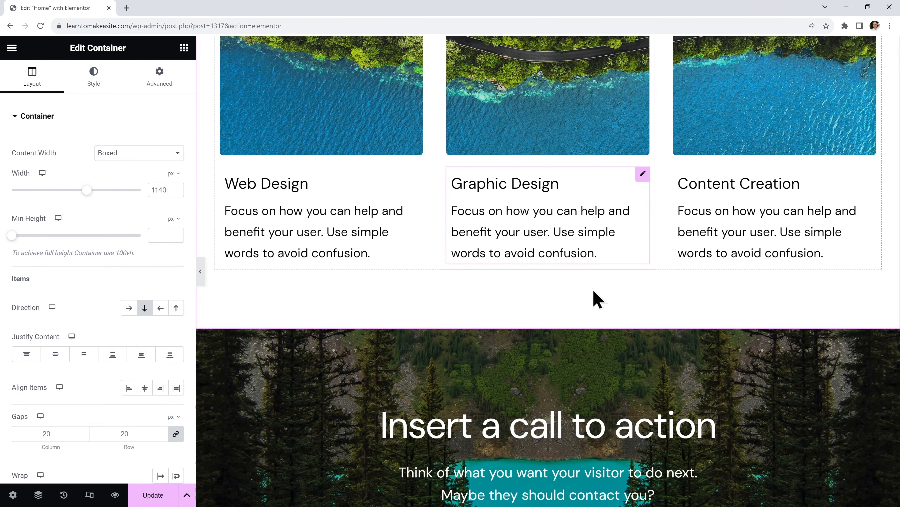
scroll(596, 298, "up", 15)
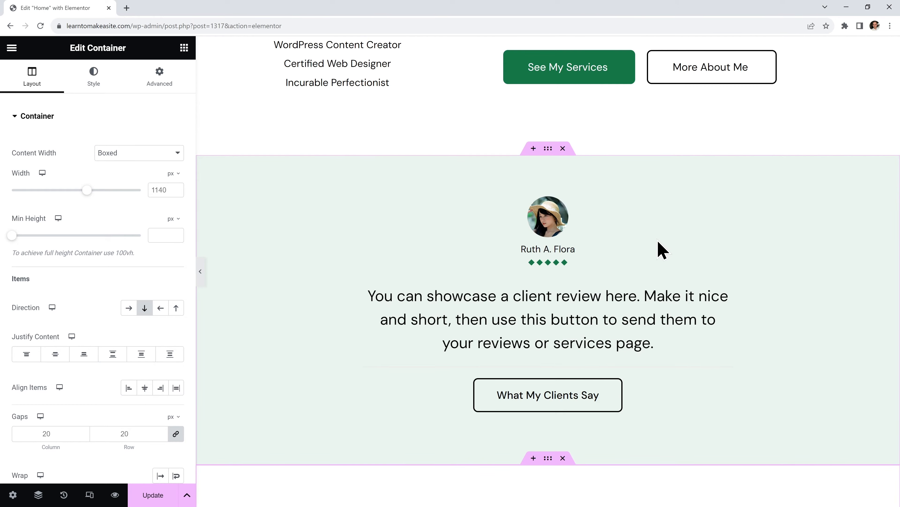
Delete the client review section and review the page so Problems I can help with follows the intro
left_click(563, 148)
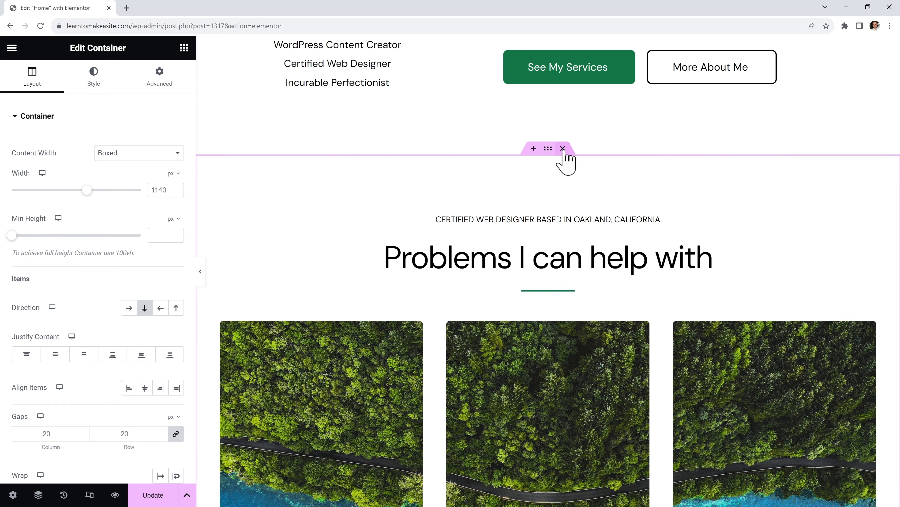
scroll(538, 161, "up", 8)
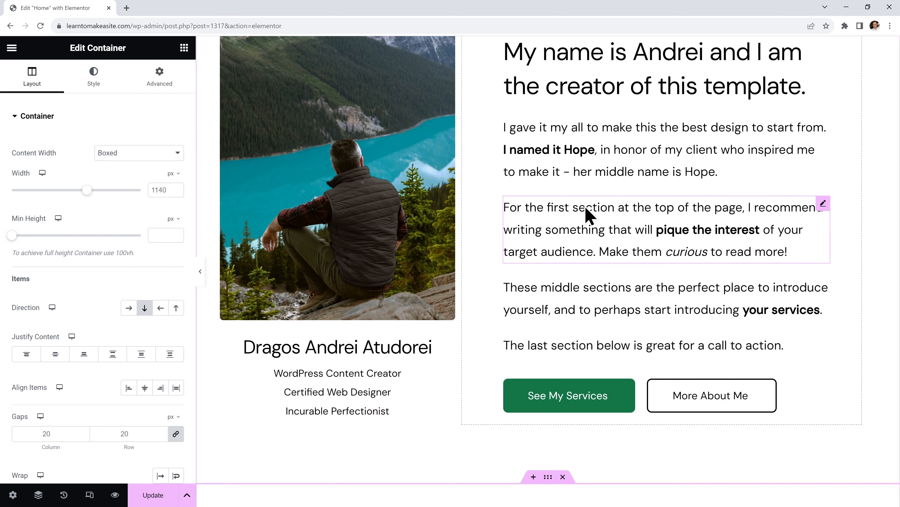
scroll(587, 212, "up", 2)
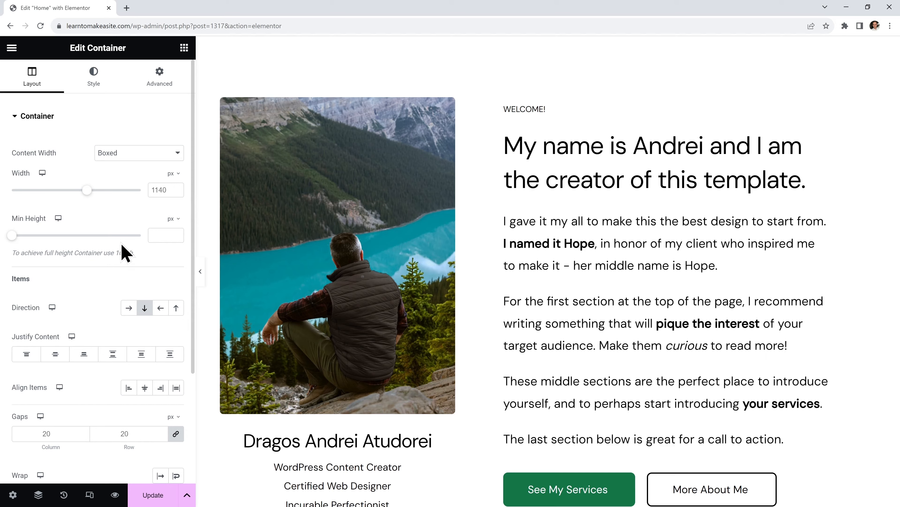
scroll(703, 341, "down", 1)
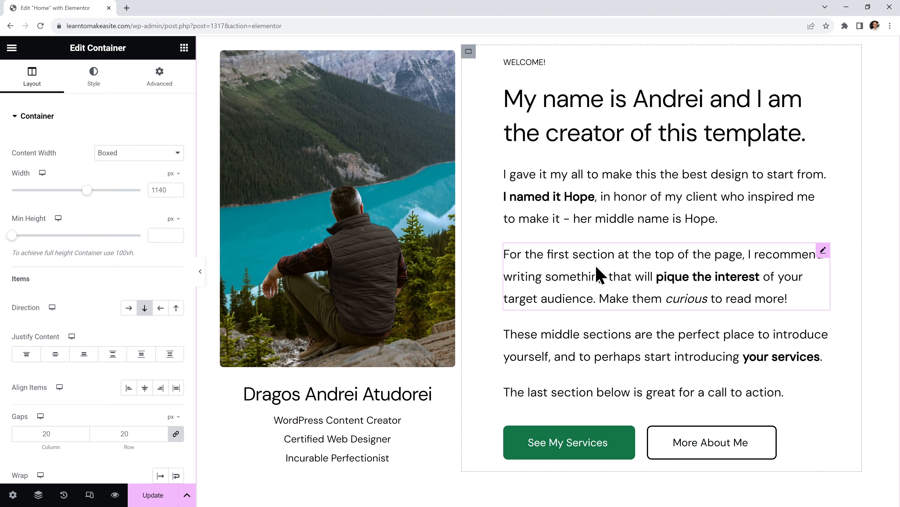
scroll(599, 275, "down", 5)
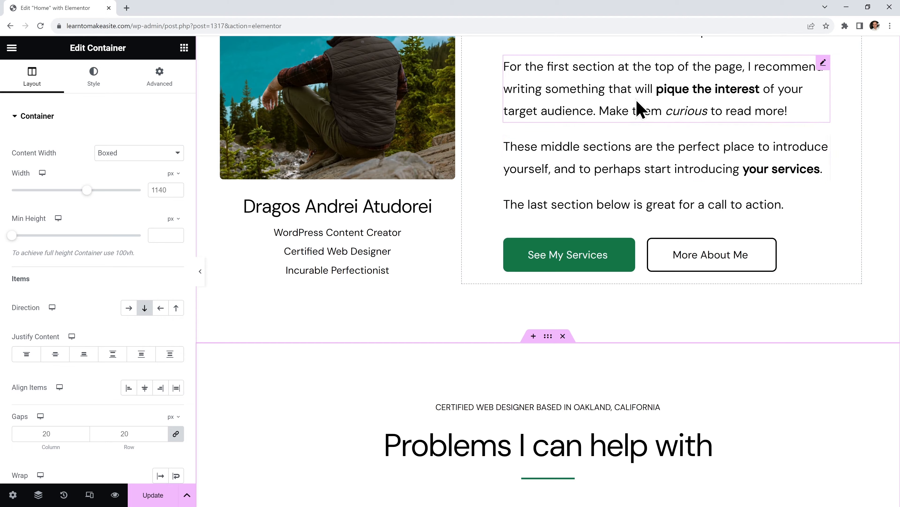
scroll(636, 100, "down", 2)
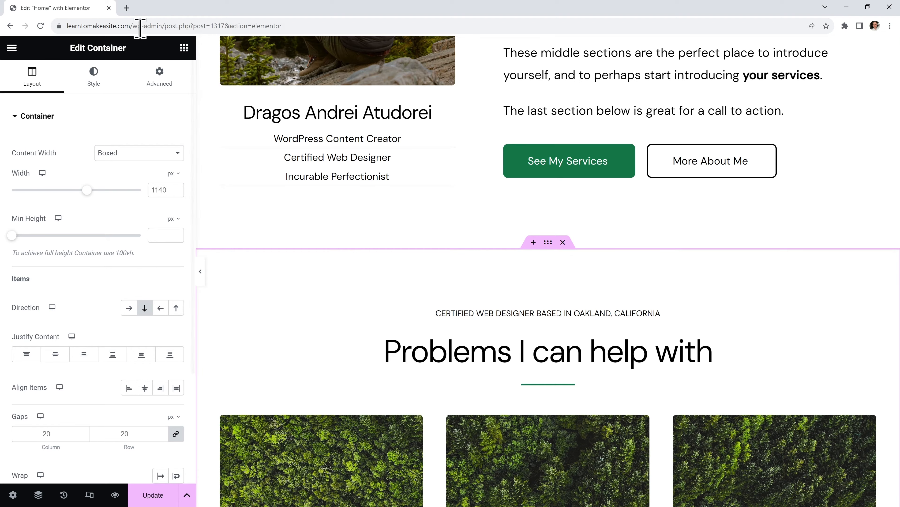
left_click(126, 7)
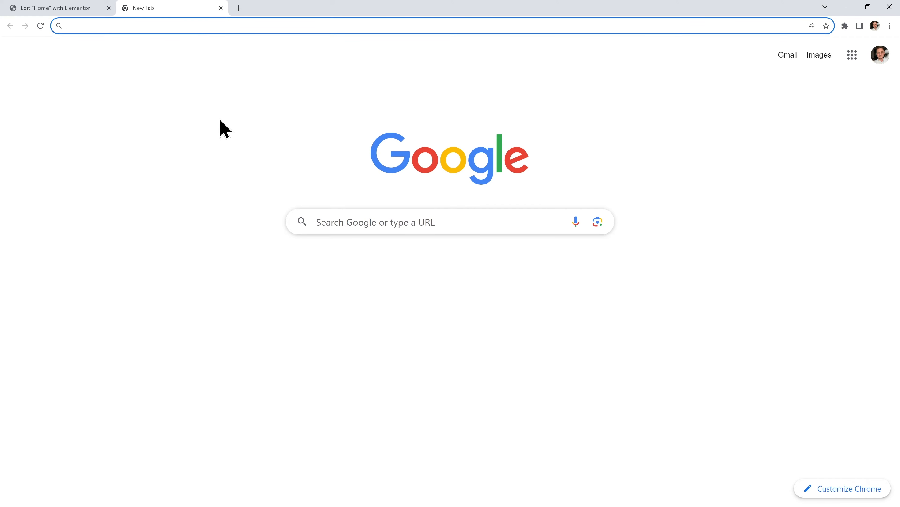
Load 'starbucks' in the new tab, browse starbucks.com for design ideas, then return to Elementor
type("starbucks.com")
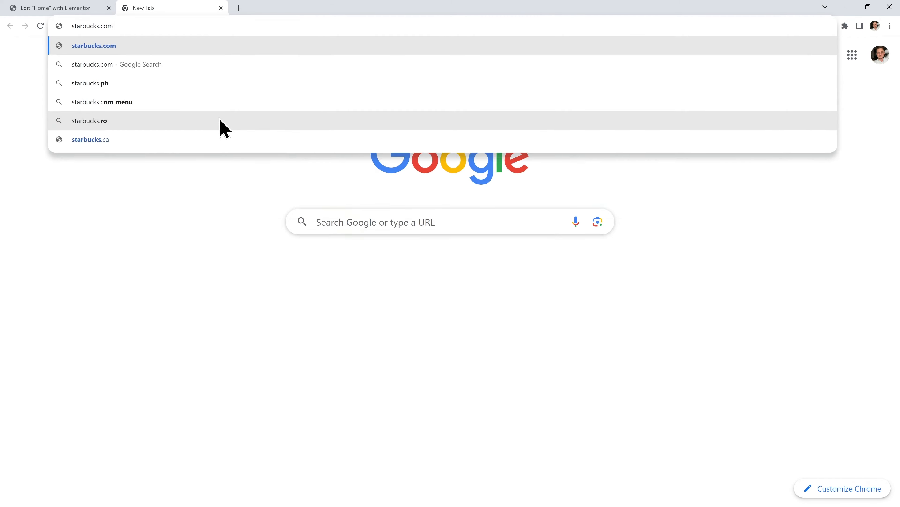
key("Return")
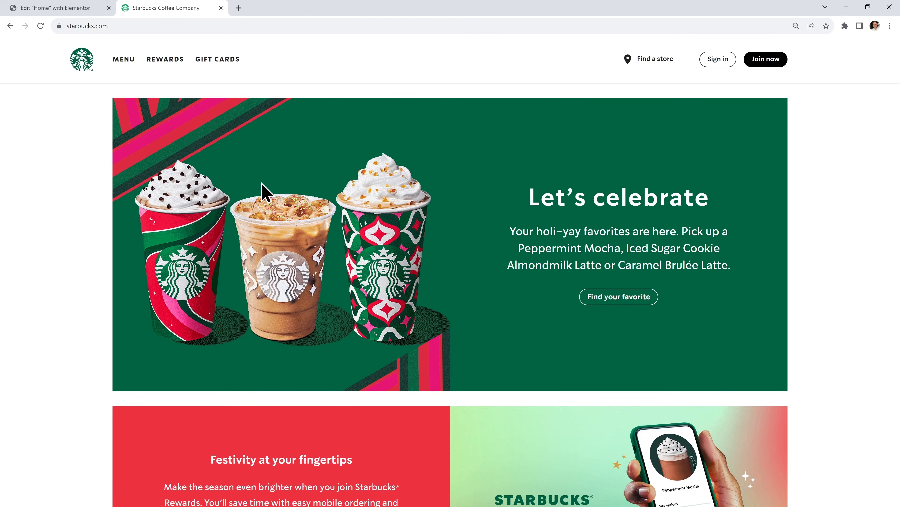
scroll(438, 268, "down", 1)
scroll(438, 269, "down", 5)
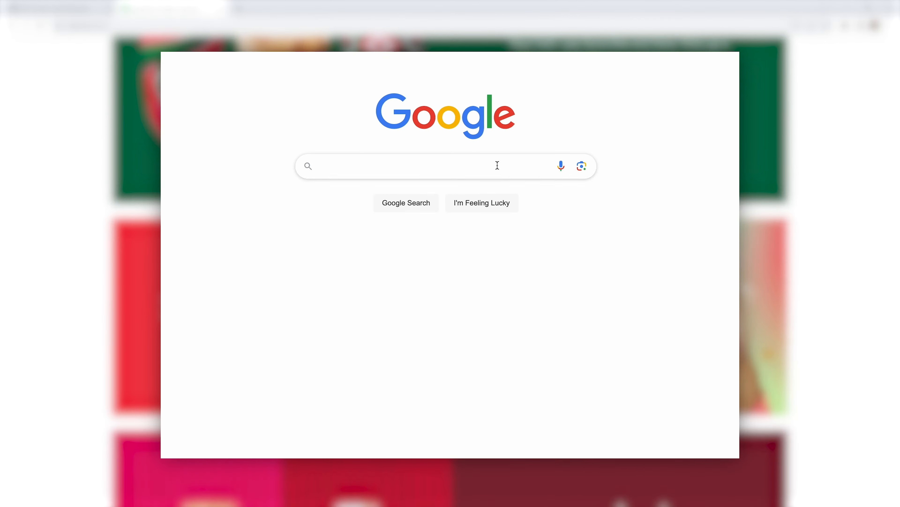
type("rant website examples")
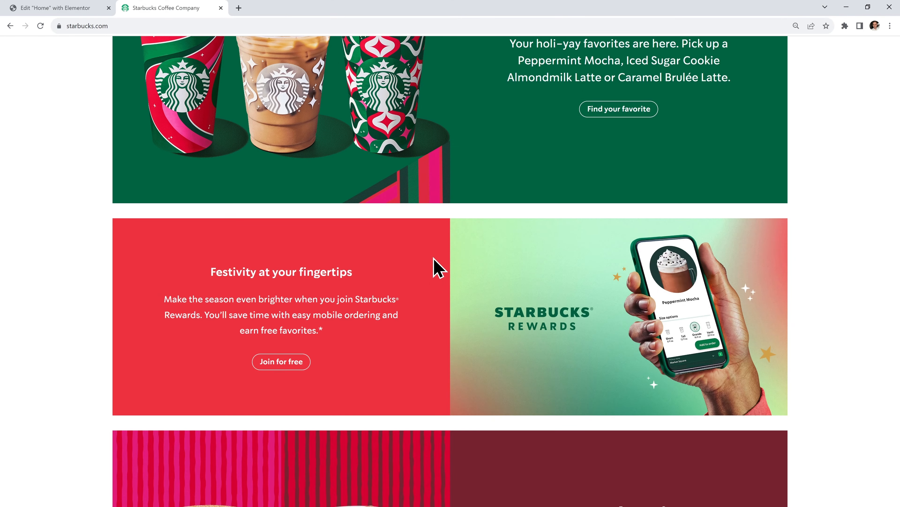
scroll(439, 268, "up", 5)
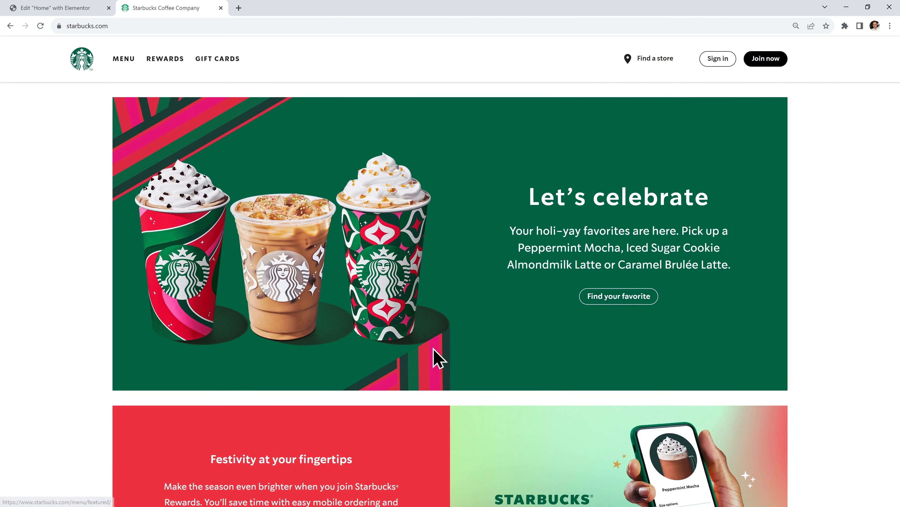
scroll(435, 356, "down", 5)
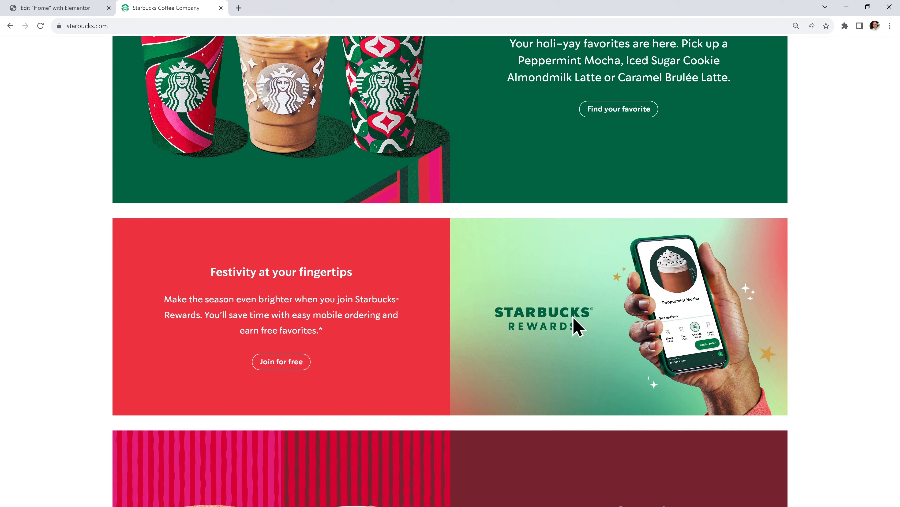
scroll(484, 206, "up", 2)
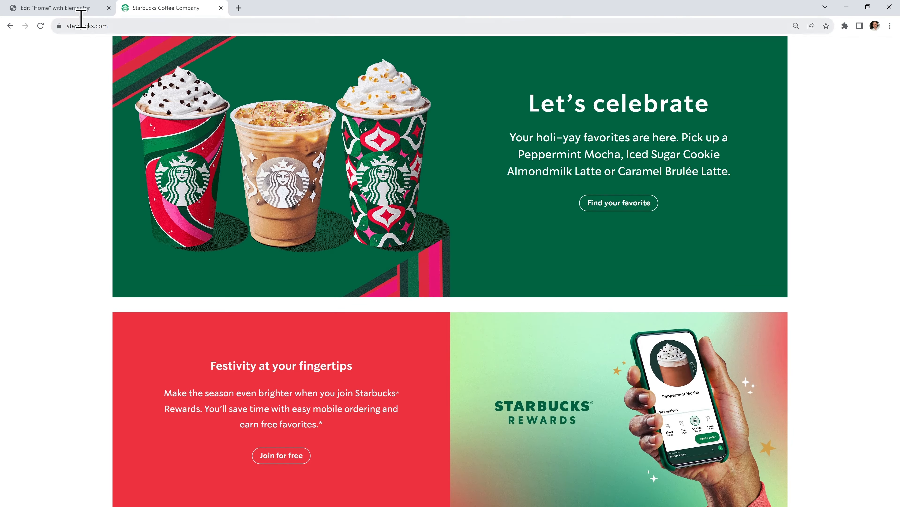
left_click(71, 9)
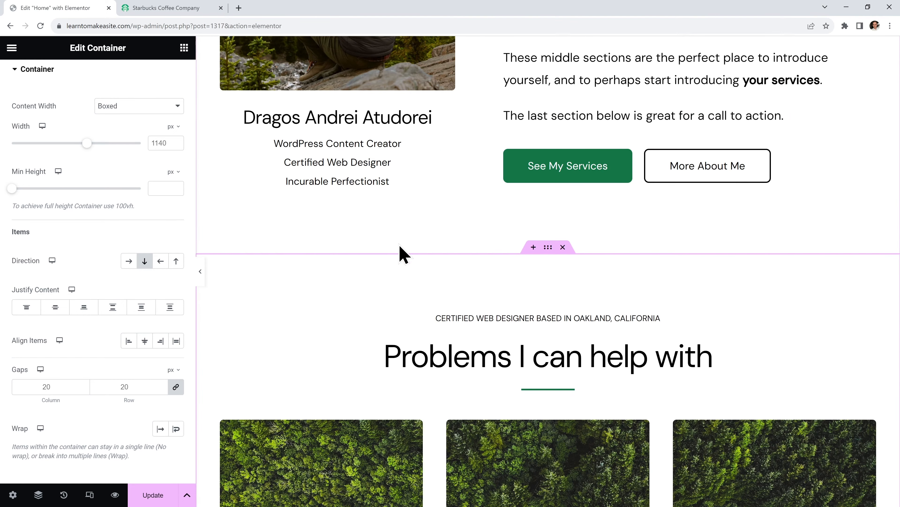
Insert a two-column structure under the call-to-action and set its Min Height to 420 px
scroll(401, 251, "down", 18)
scroll(454, 294, "down", 2)
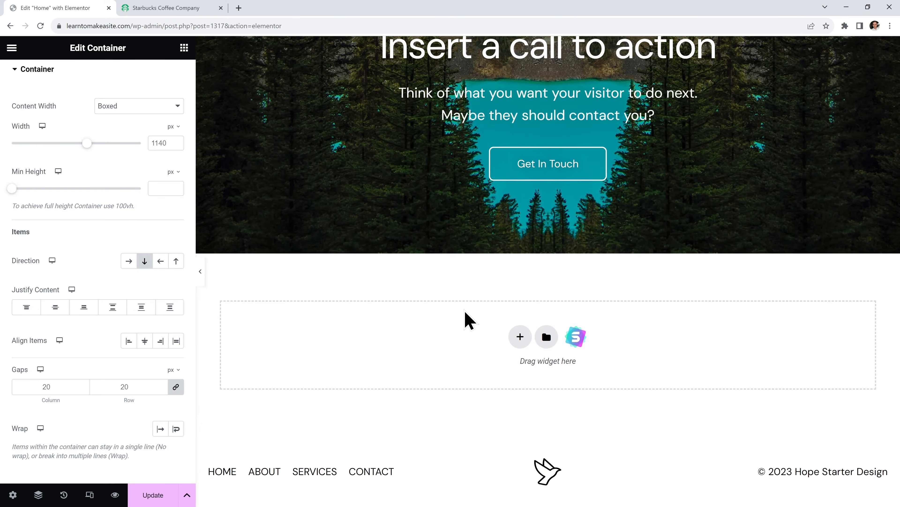
left_click(520, 343)
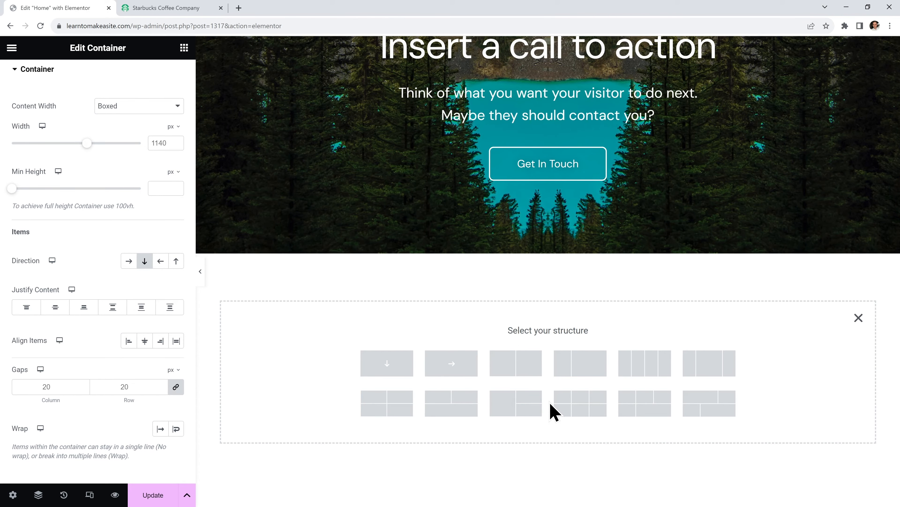
left_click(527, 366)
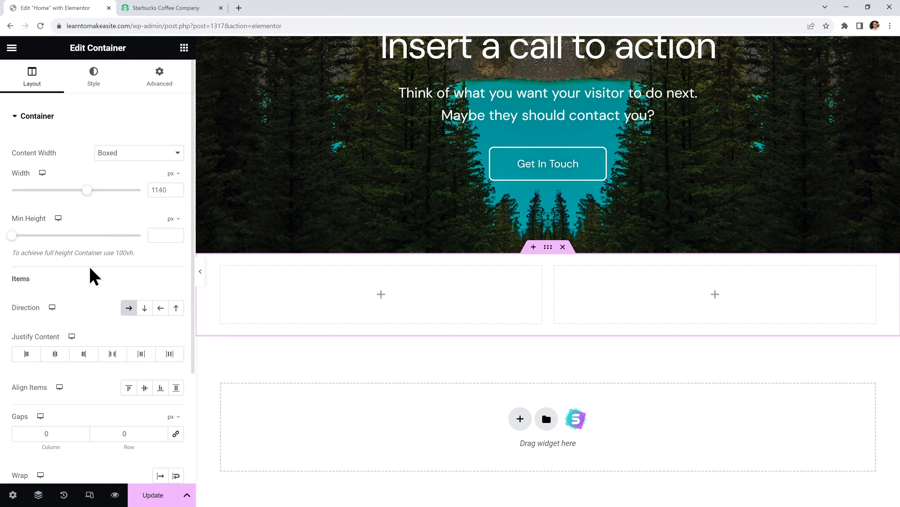
left_click_drag(11, 234, 45, 237)
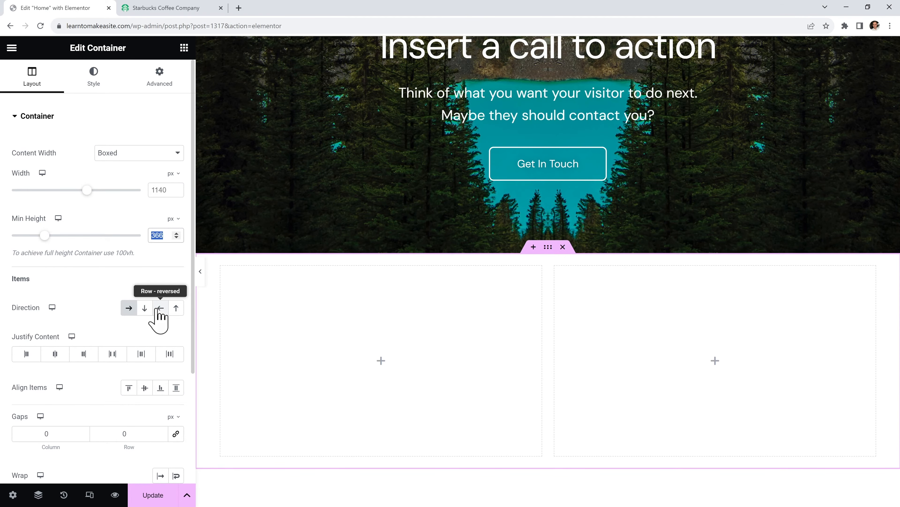
type("420")
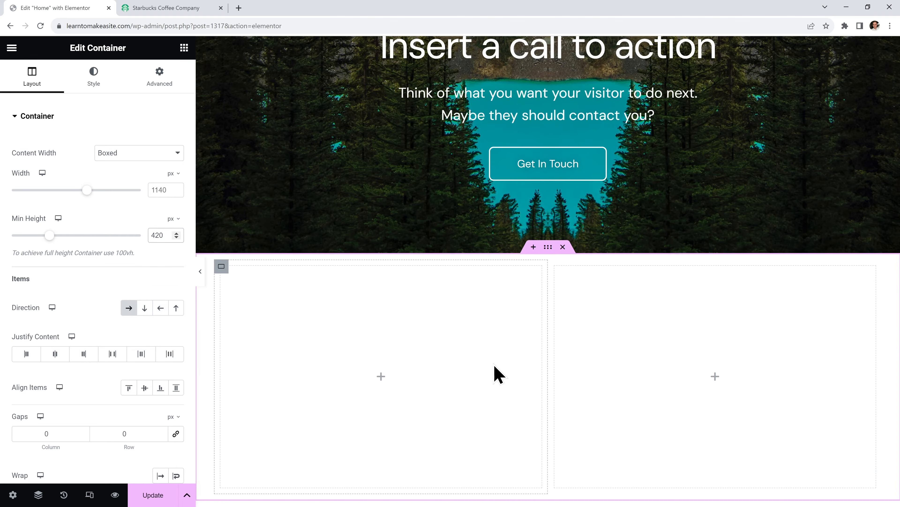
scroll(495, 372, "down", 1)
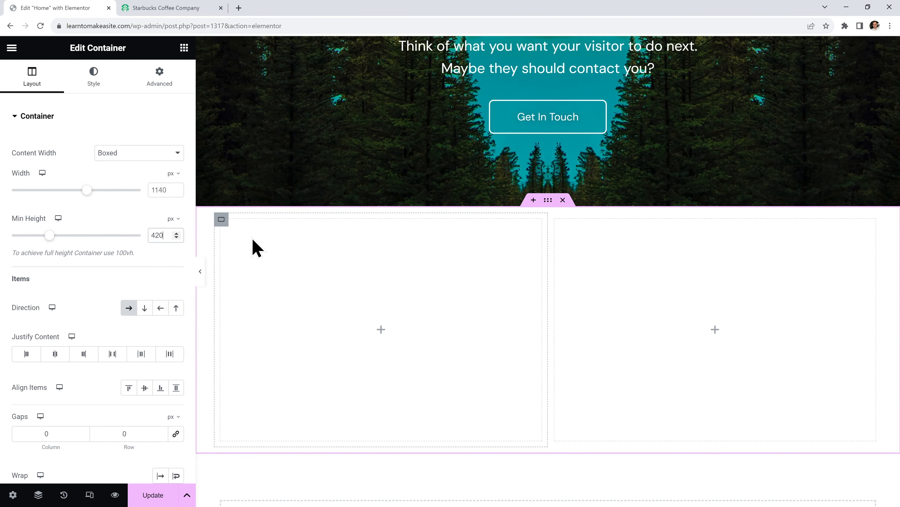
left_click(221, 219)
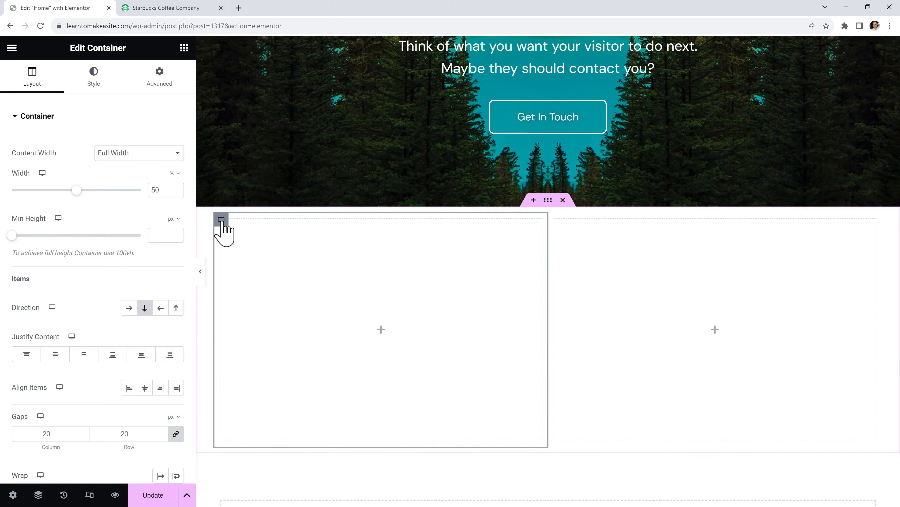
Upload home-3.jpg and home-4.jpg, and set home-3.jpg as the left column's classic background image
left_click(101, 92)
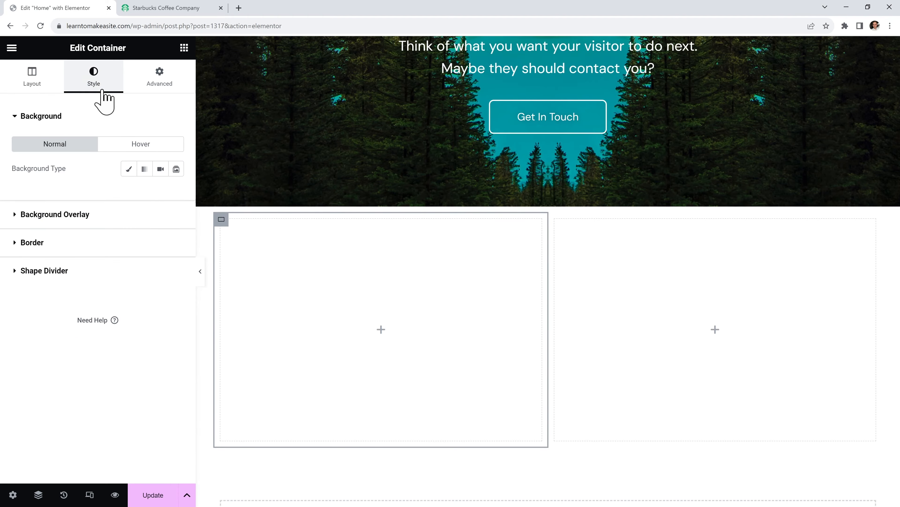
left_click(128, 169)
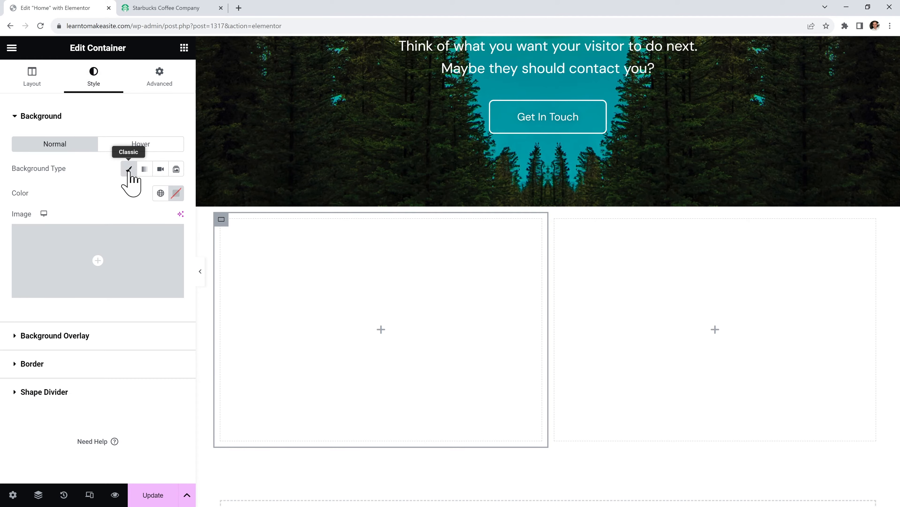
left_click(140, 255)
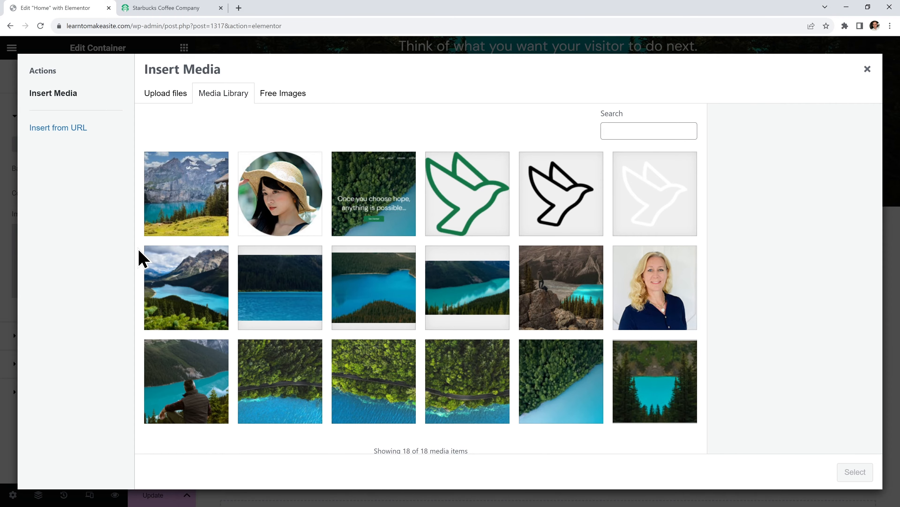
left_click(174, 98)
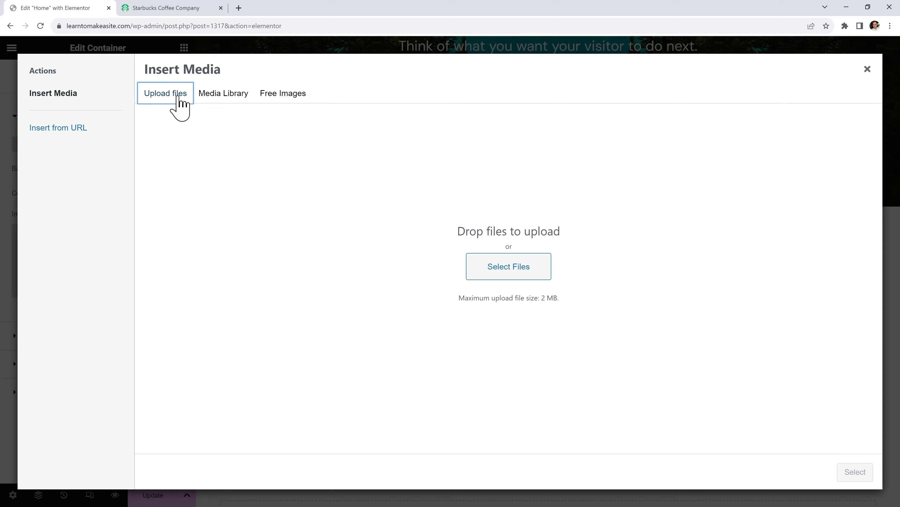
left_click(501, 267)
left_click_drag(188, 133, 279, 113)
left_click(371, 477)
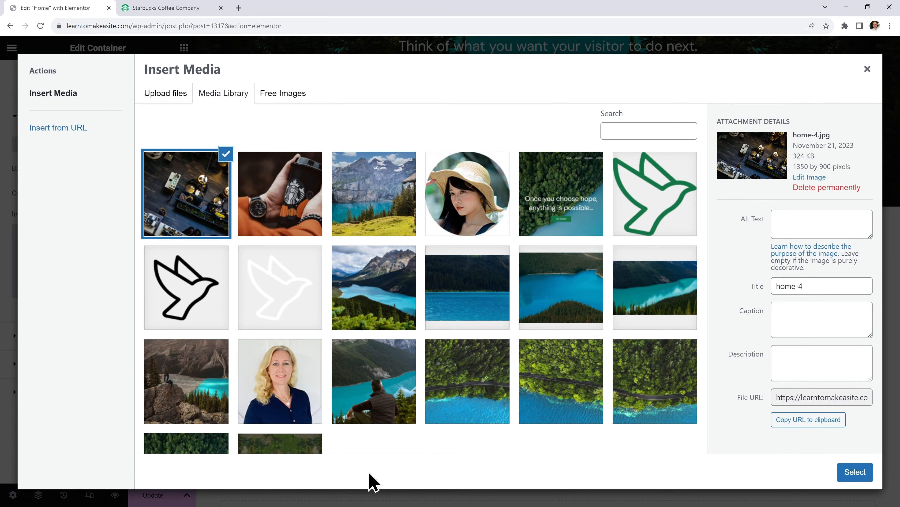
left_click(294, 225)
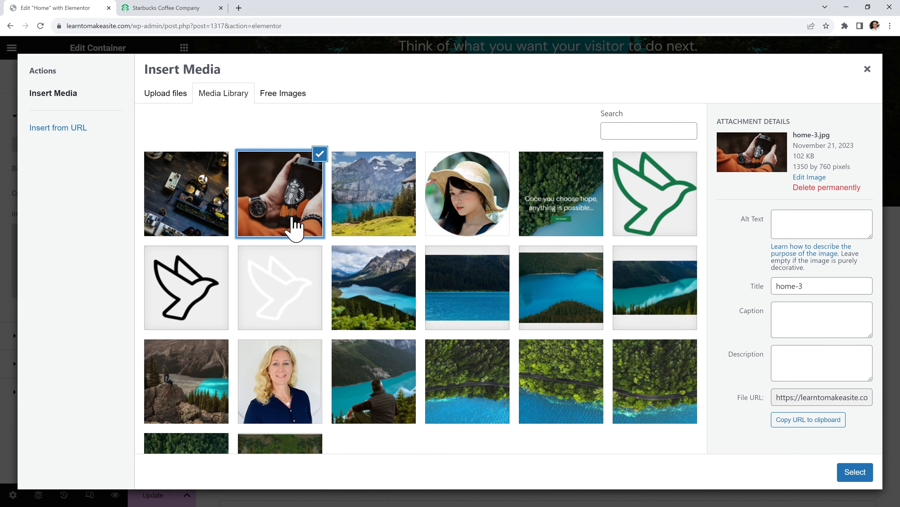
left_click(855, 472)
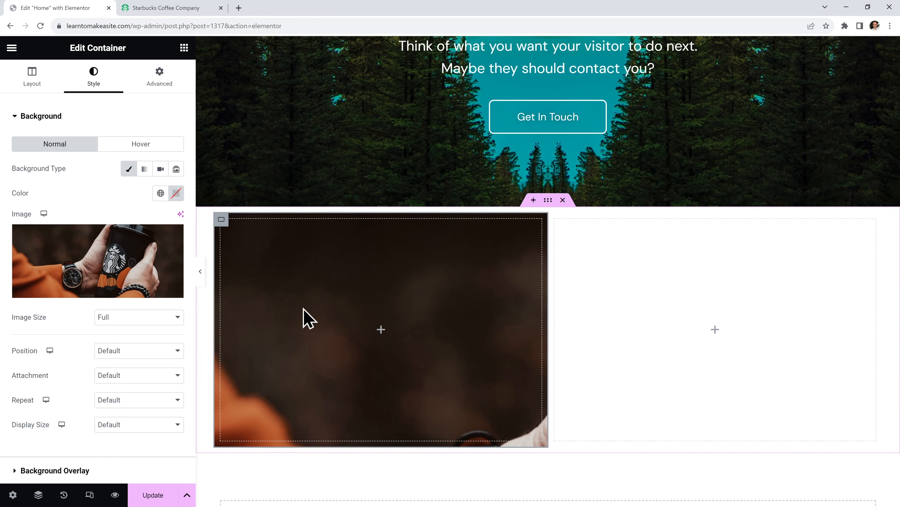
Set the background Display Size to Cover and Position to Center Center
left_click(154, 426)
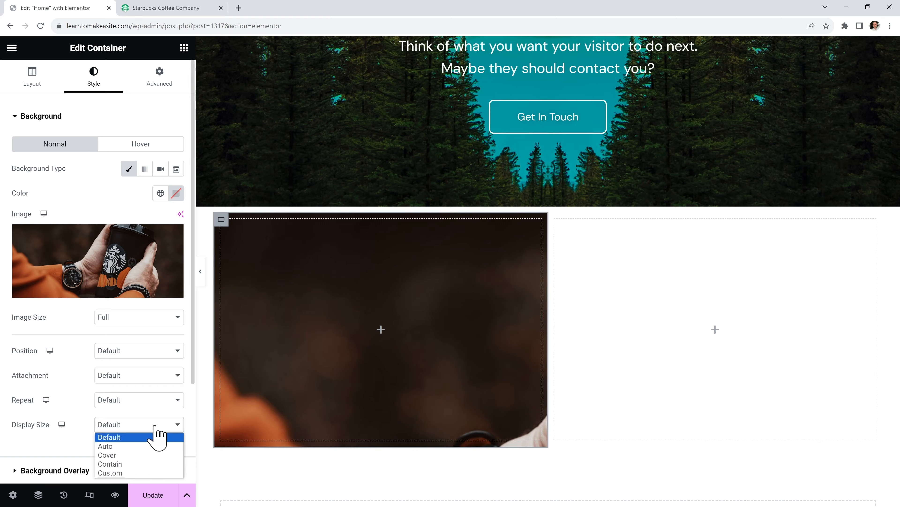
left_click(155, 455)
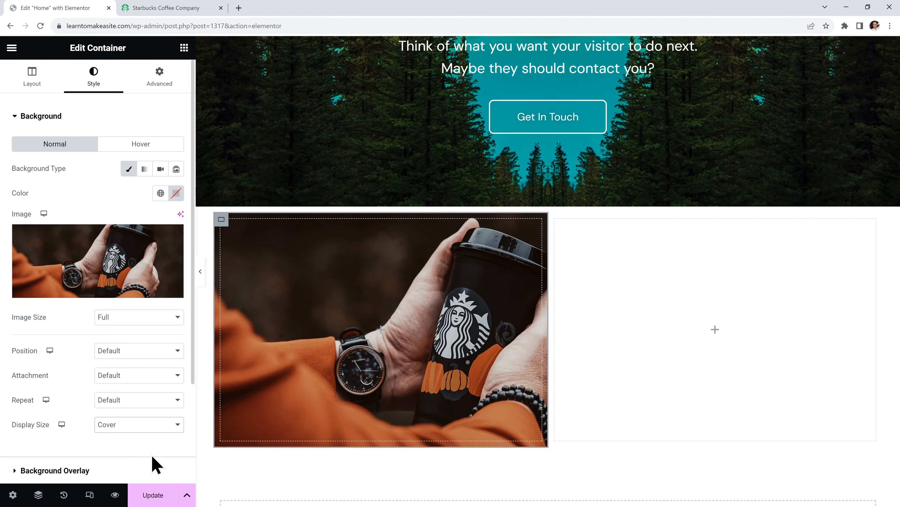
left_click(156, 353)
left_click(158, 371)
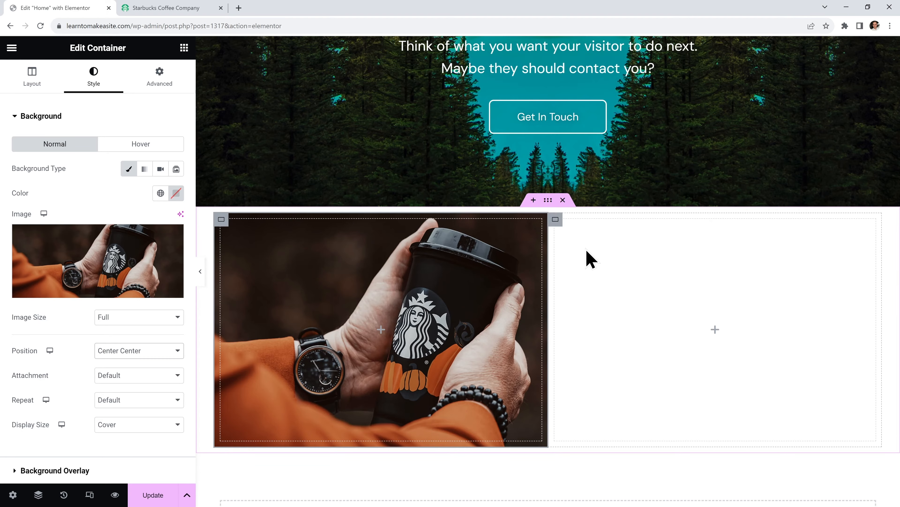
left_click(555, 220)
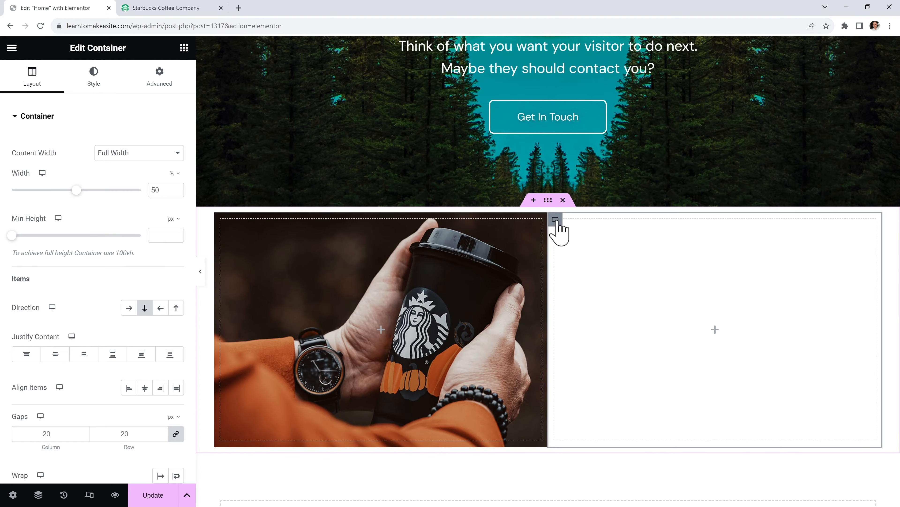
Give the right column a classic background with a pasted dark green hex colour
left_click(94, 88)
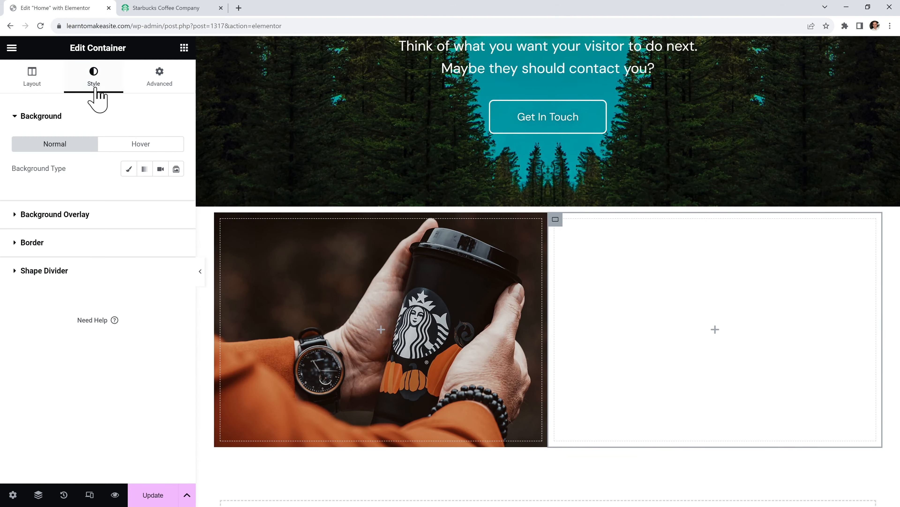
left_click(129, 169)
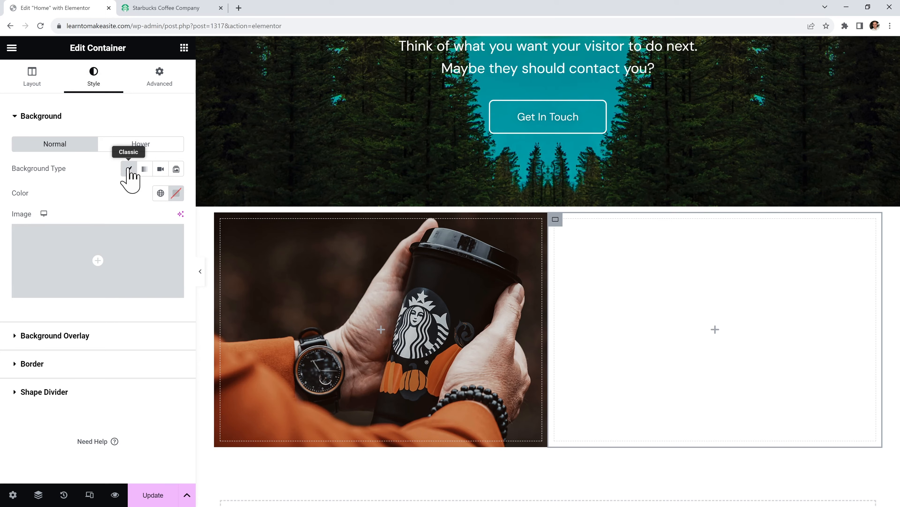
left_click(176, 193)
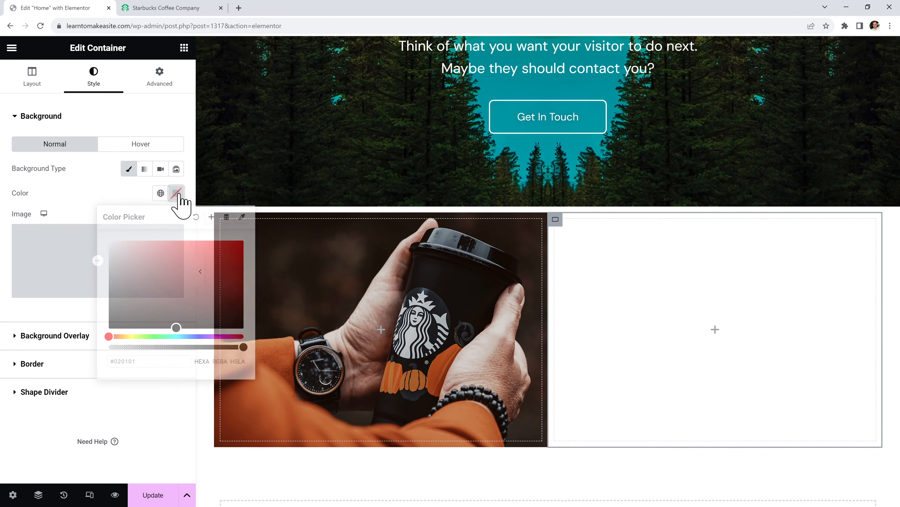
left_click(160, 336)
left_click(228, 296)
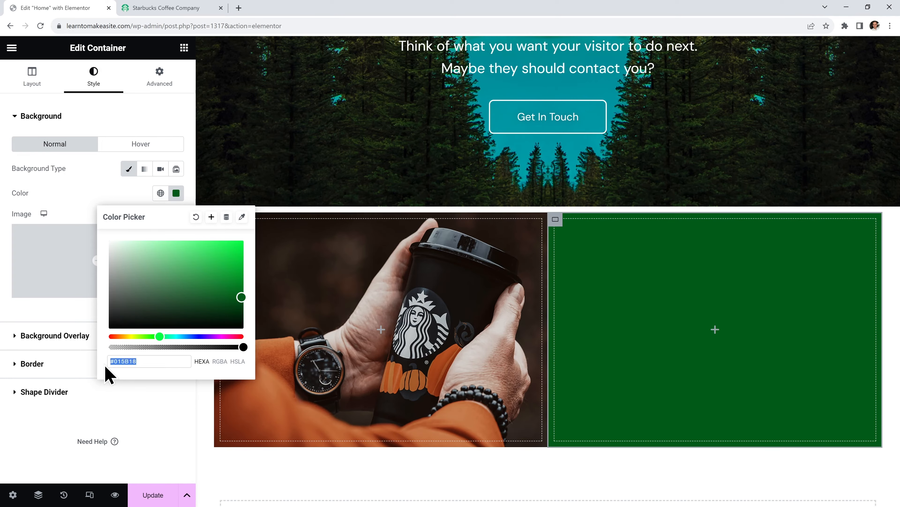
key("ctrl+v")
left_click(162, 440)
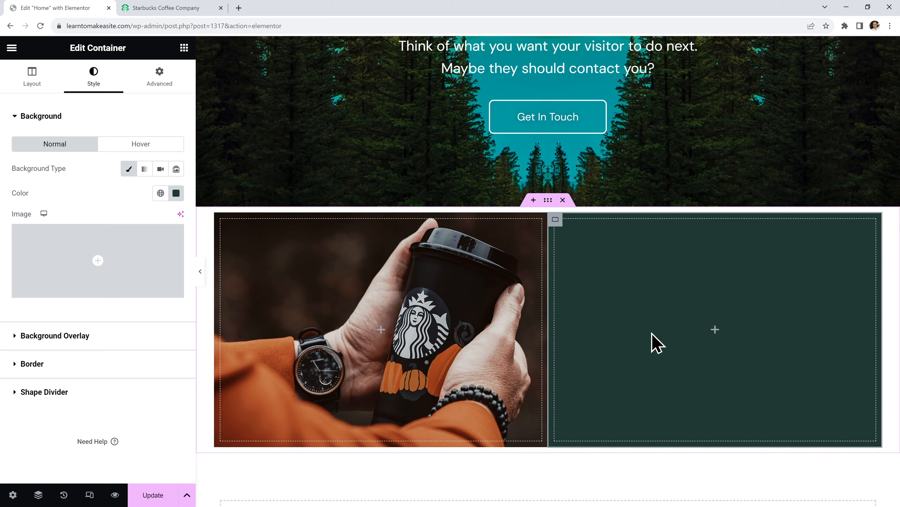
Add Heading, Text Editor and Button widgets to the green right column
left_click(184, 48)
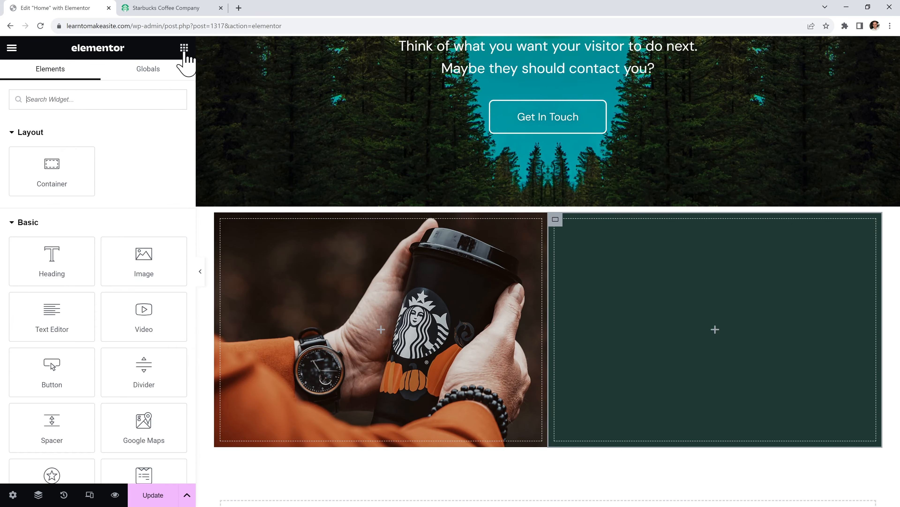
left_click_drag(62, 257, 663, 256)
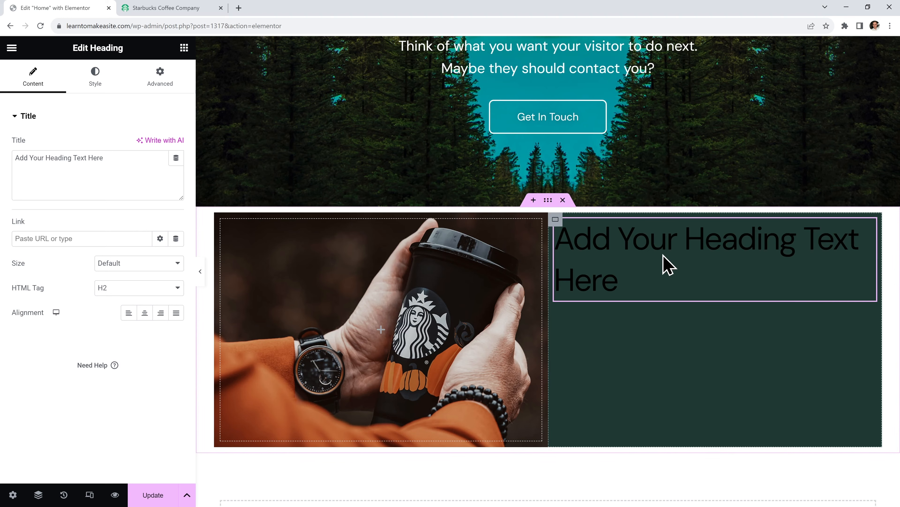
left_click(184, 47)
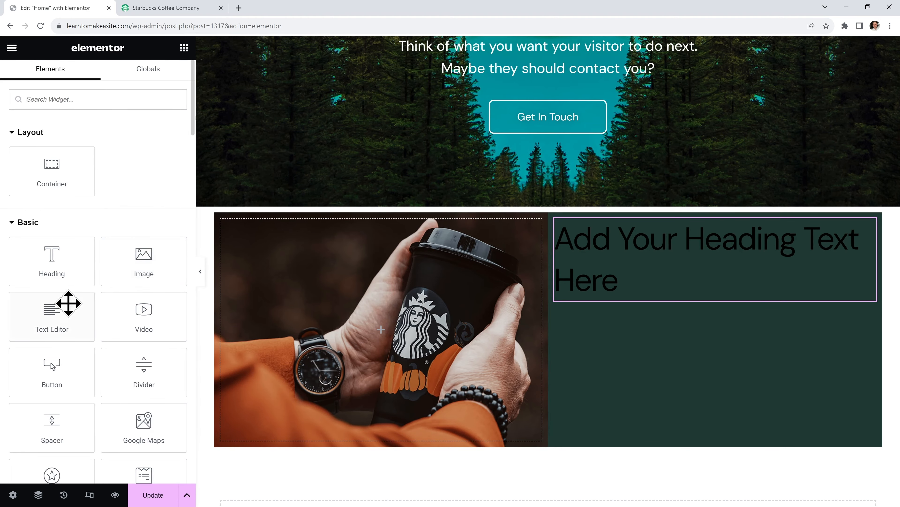
left_click_drag(68, 303, 705, 303)
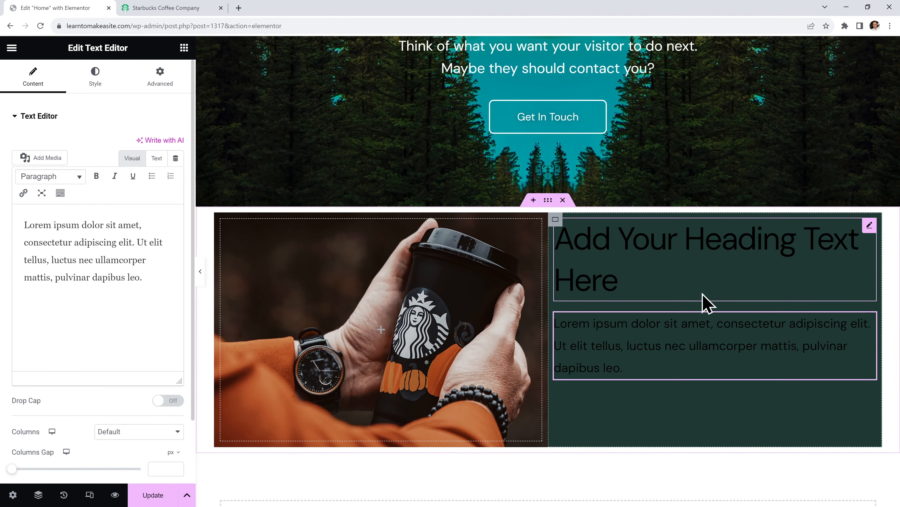
left_click(184, 48)
left_click_drag(57, 369, 684, 378)
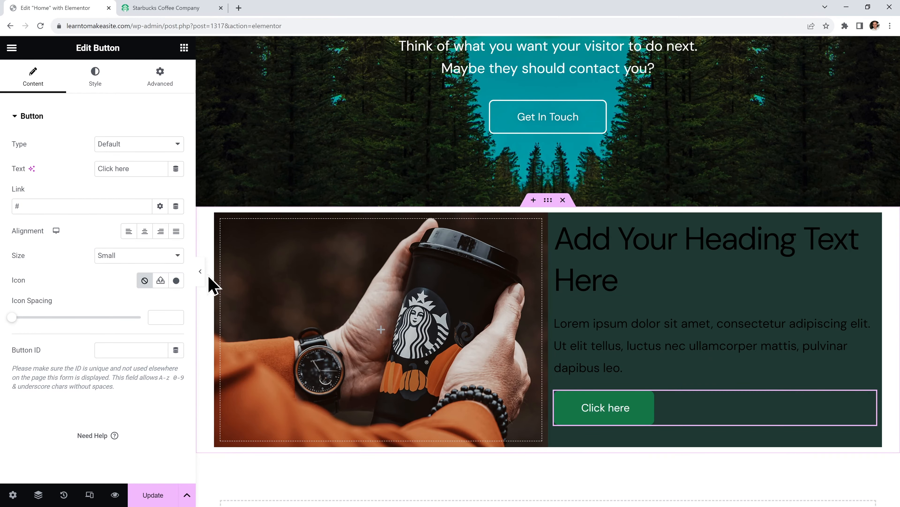
Center the Click here button and the paragraph text
left_click(145, 232)
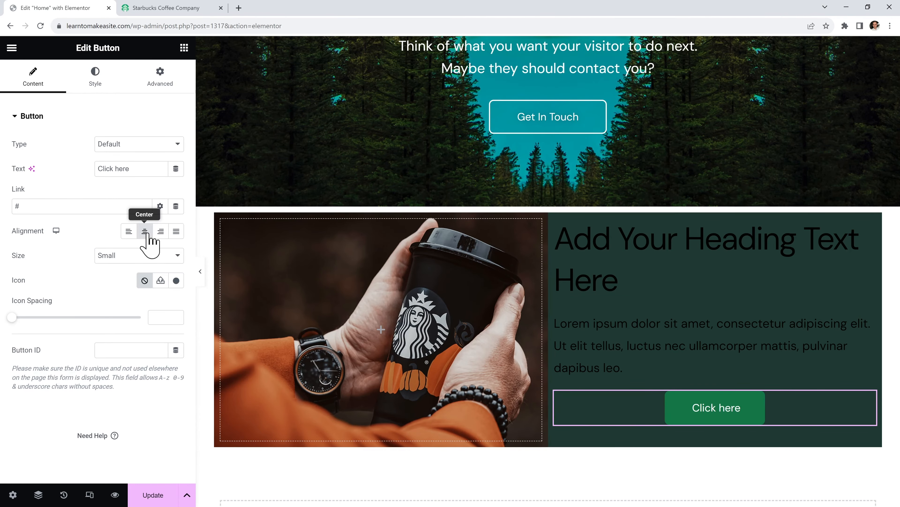
left_click(581, 344)
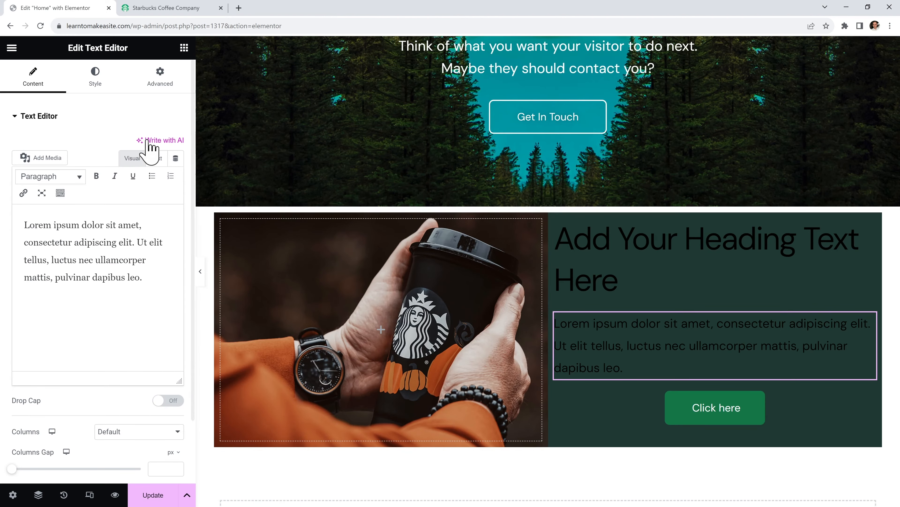
left_click(96, 80)
left_click(145, 145)
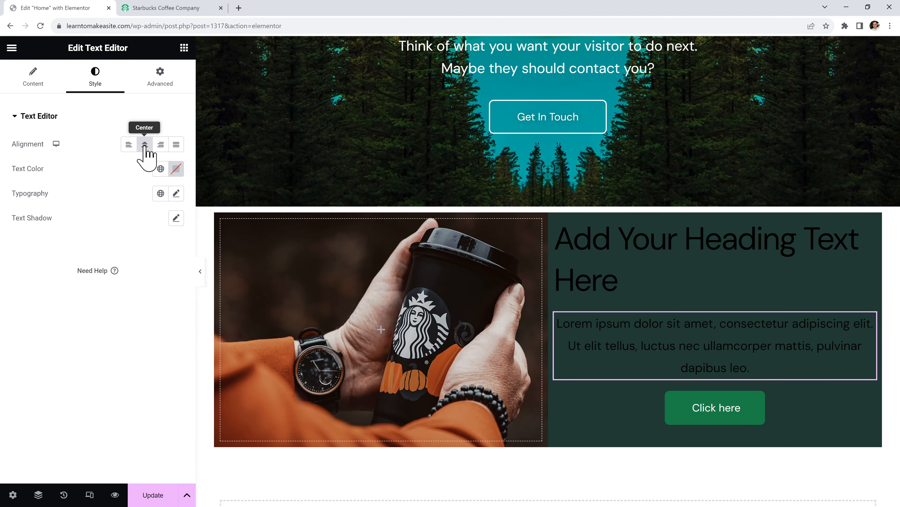
left_click(176, 169)
Make the paragraph text white, and centre the heading with white text
left_click(106, 217)
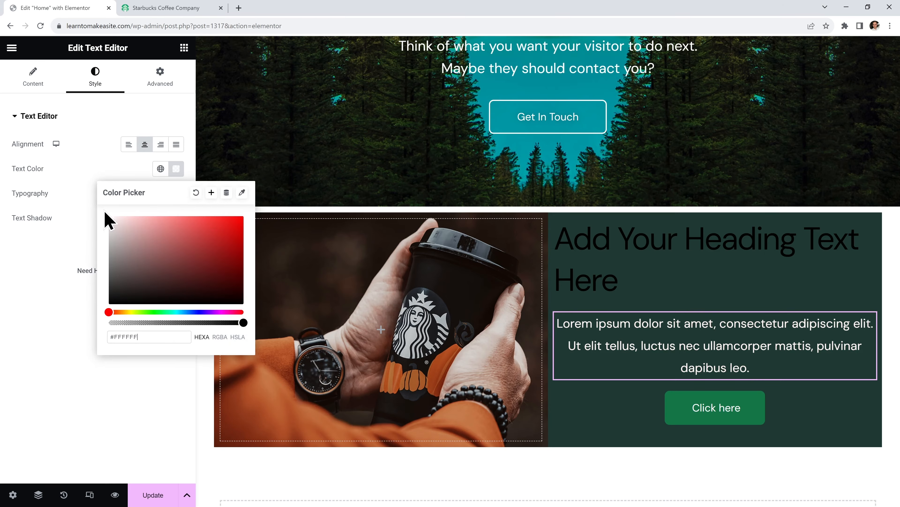
left_click(70, 256)
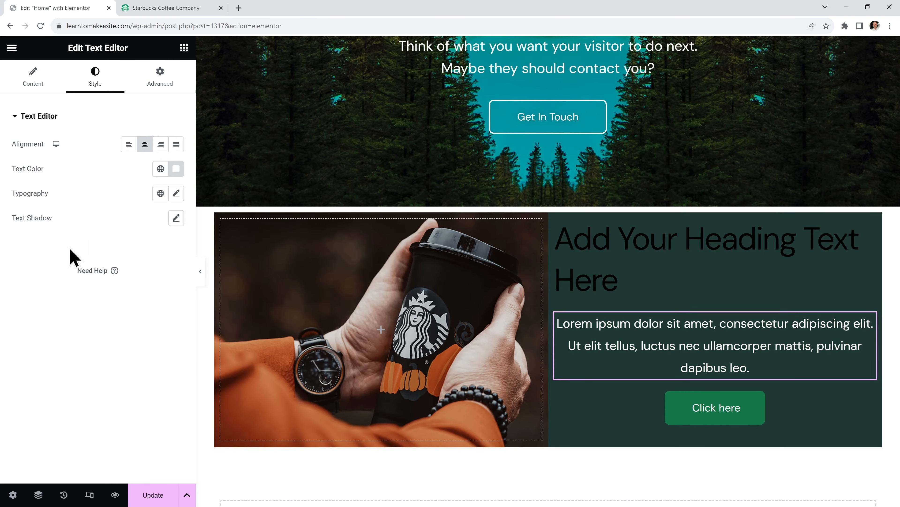
left_click(609, 263)
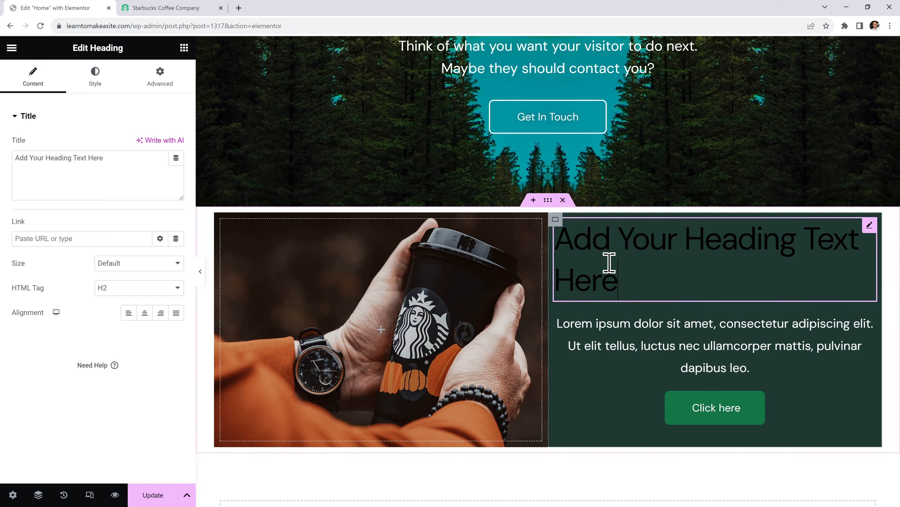
left_click(145, 312)
left_click(101, 87)
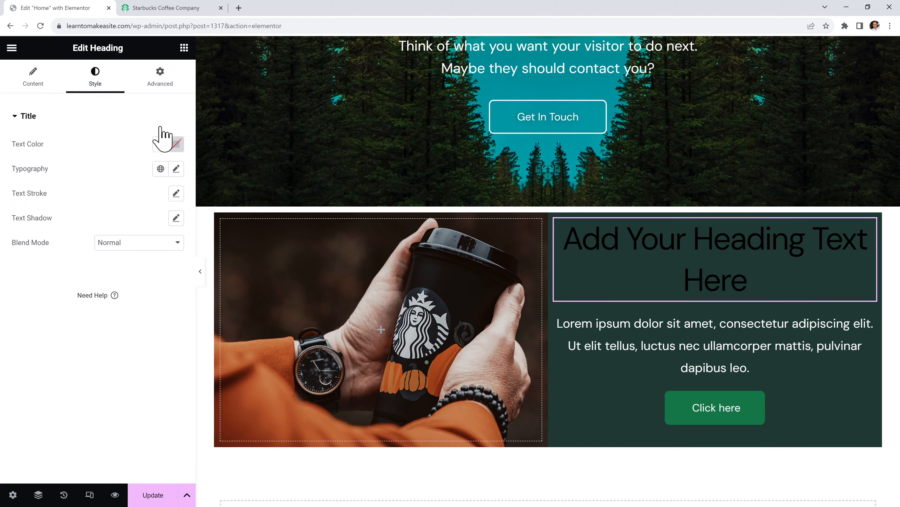
left_click(176, 144)
type("#FFFFFF")
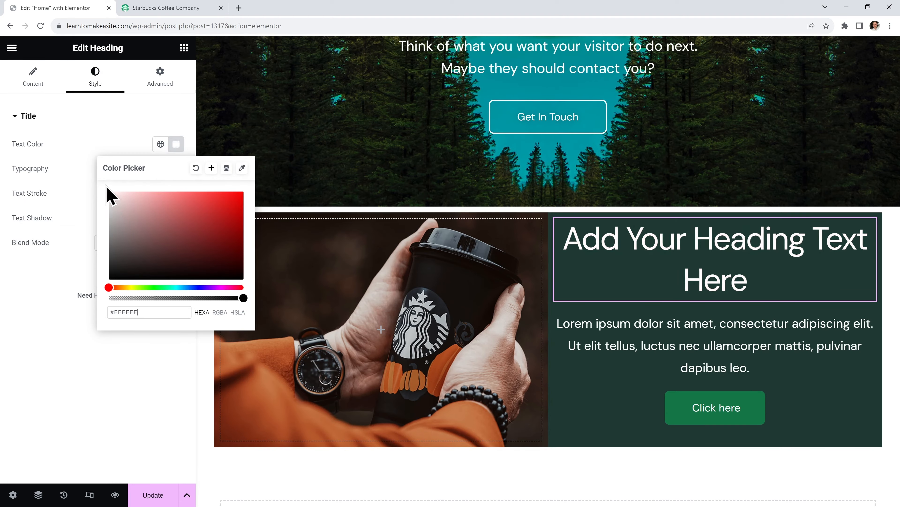
left_click(54, 277)
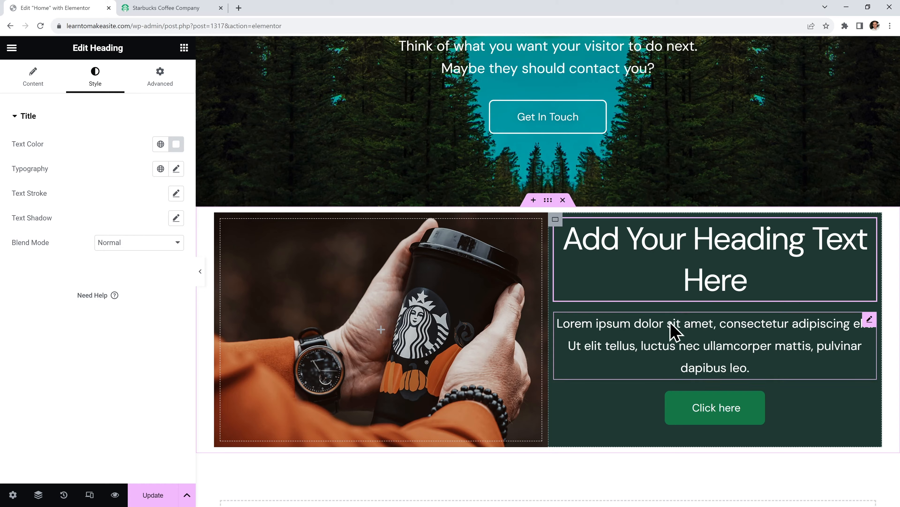
Retitle the heading 'Make A Beautiful Design' and write the Starbucks-inspired paragraph
left_click(32, 84)
left_click_drag(109, 158, 18, 155)
type("Make A Beautiful Design")
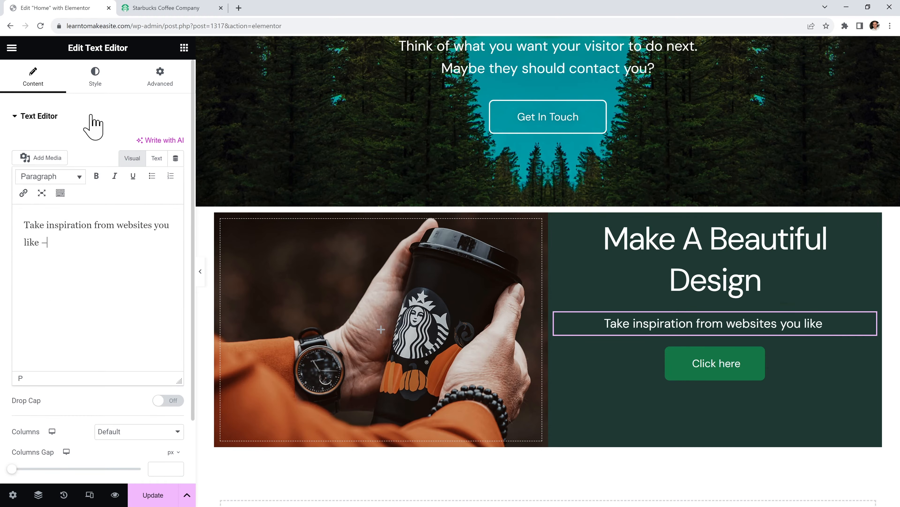
type("there's no need to reinvent the wheel. For example, this section is inspired by the Starbucks website, and it is beautiful.")
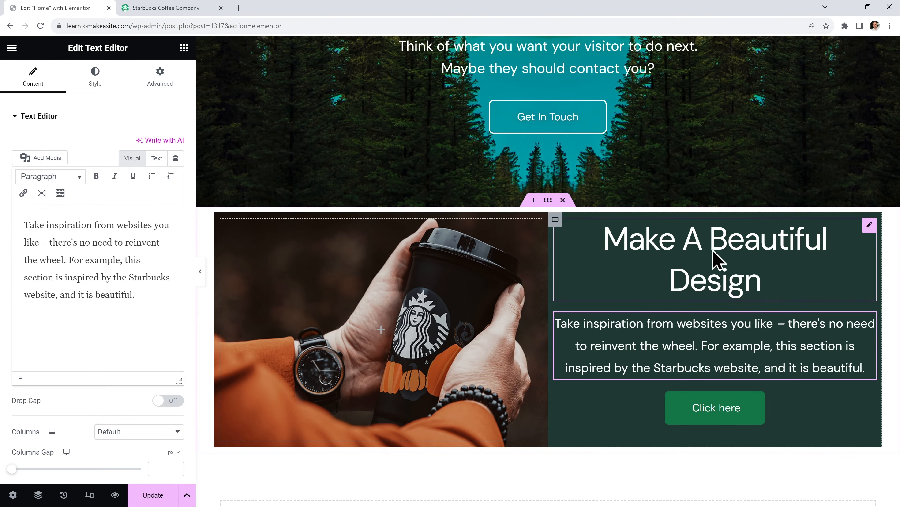
Set the heading's typography size to 42 px
left_click(623, 255)
left_click(95, 77)
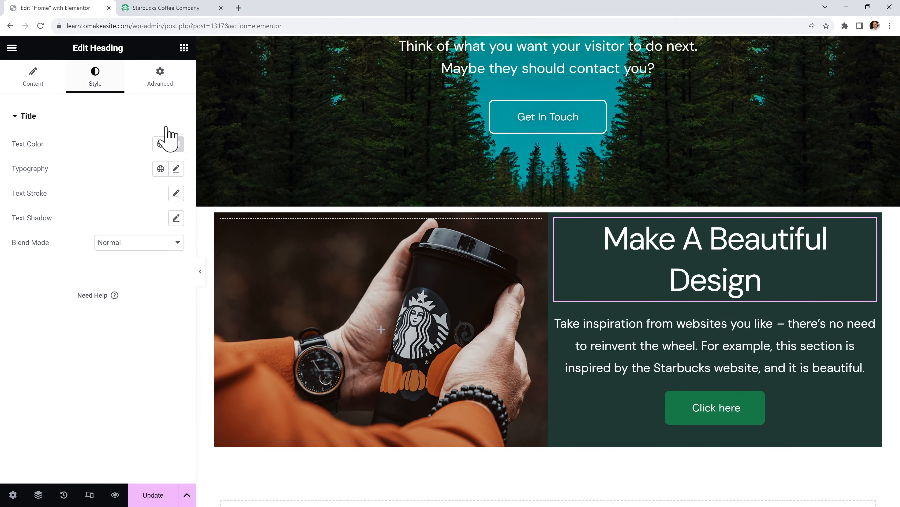
left_click(176, 169)
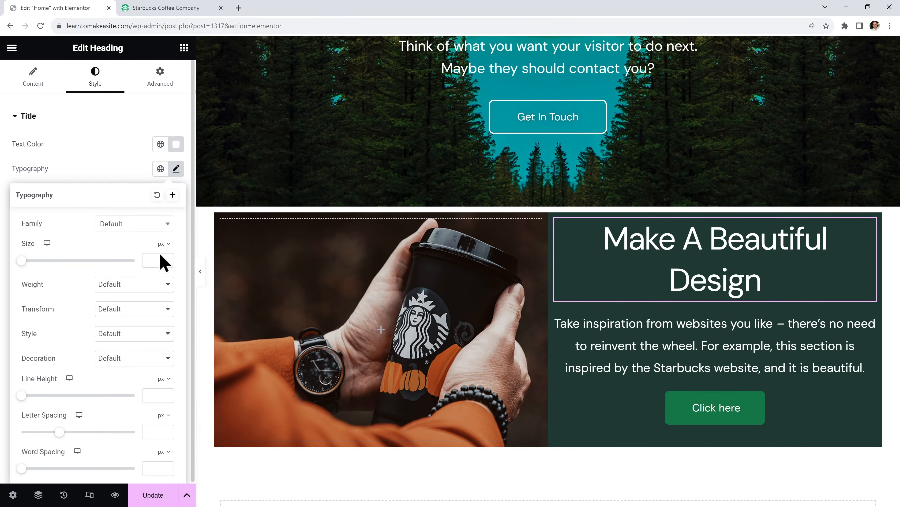
type("42")
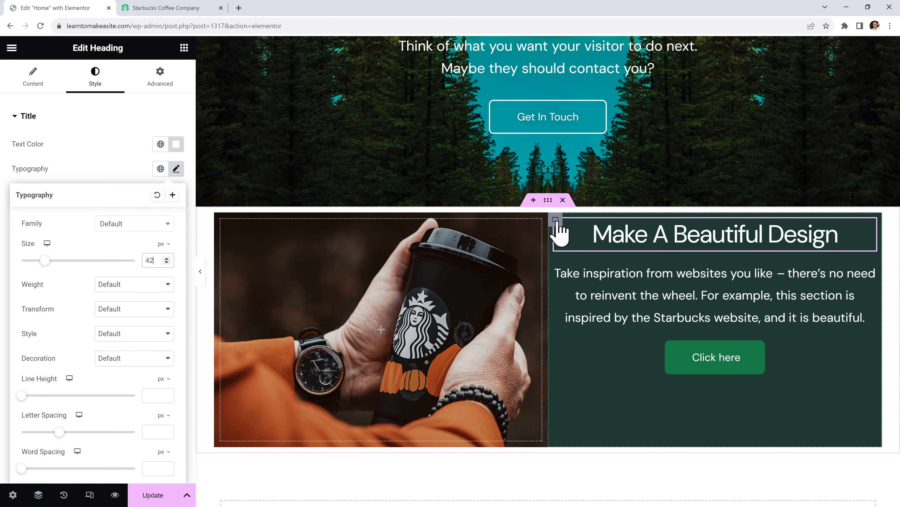
Set the green column container's Justify Content to Center
left_click(555, 219)
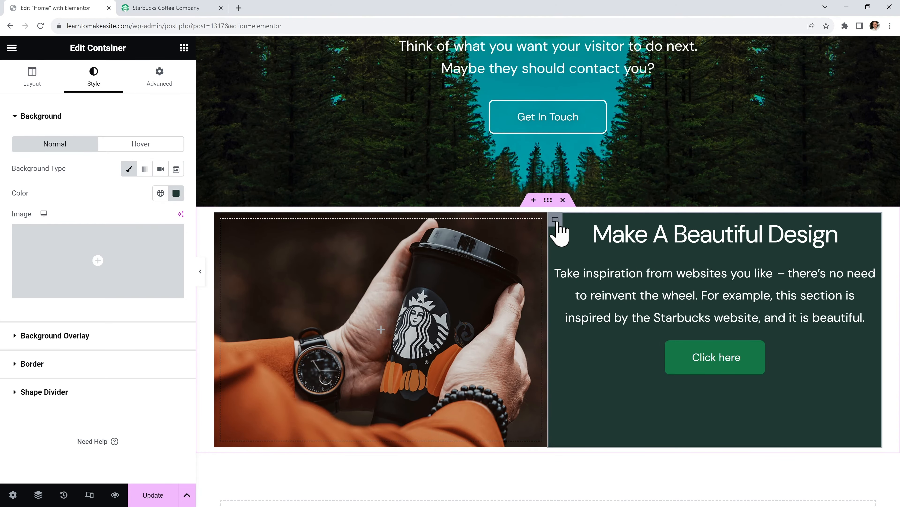
left_click(31, 89)
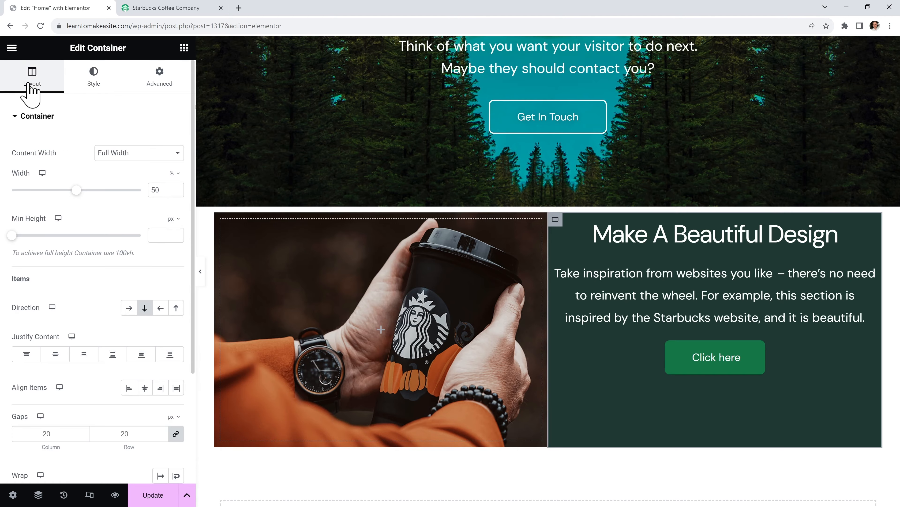
left_click(56, 357)
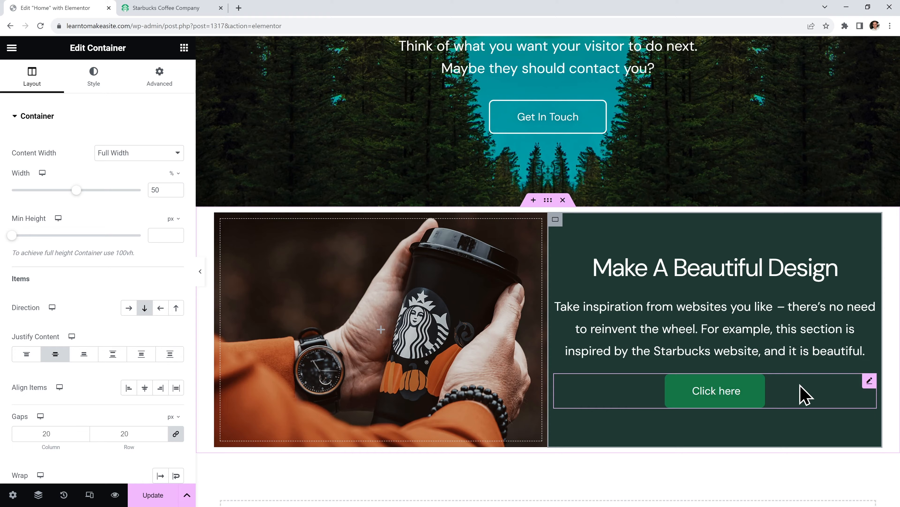
Change the button text to 'Learn for free' and link it to the Contact page
left_click(805, 394)
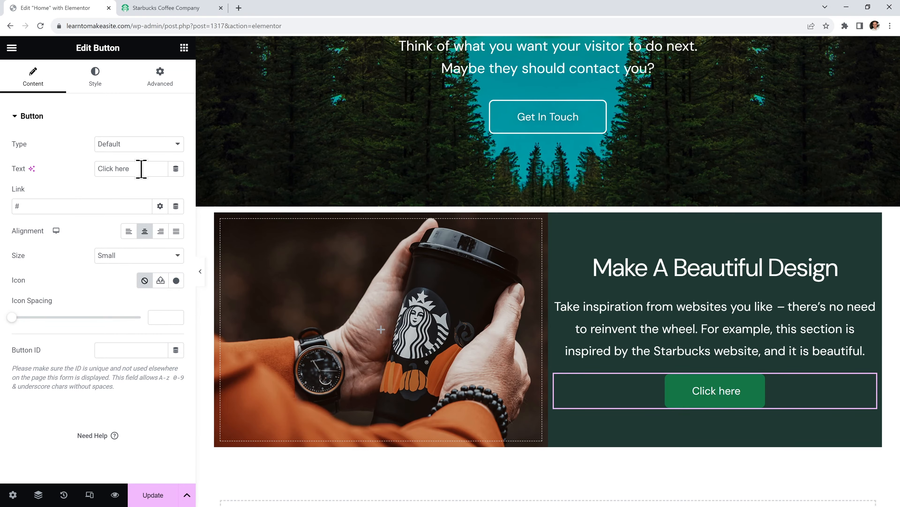
type("Learn for free")
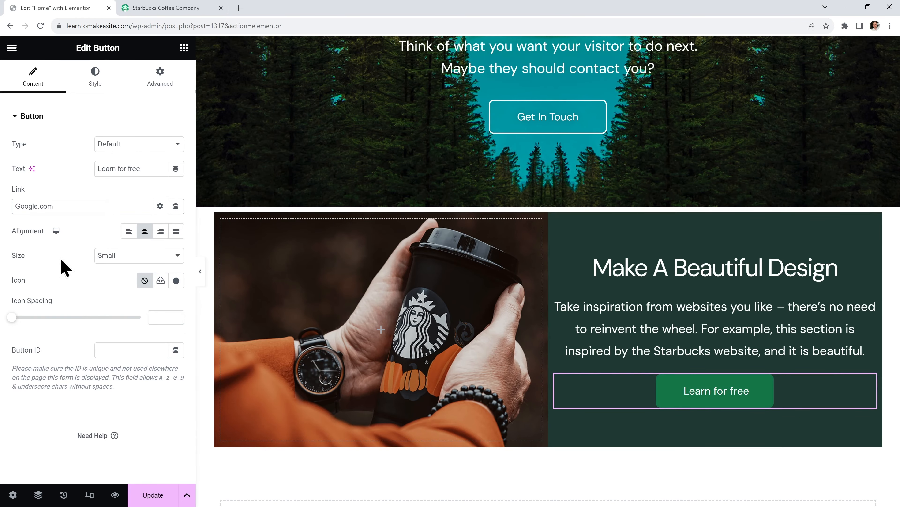
key("ctrl+a")
type("Contact")
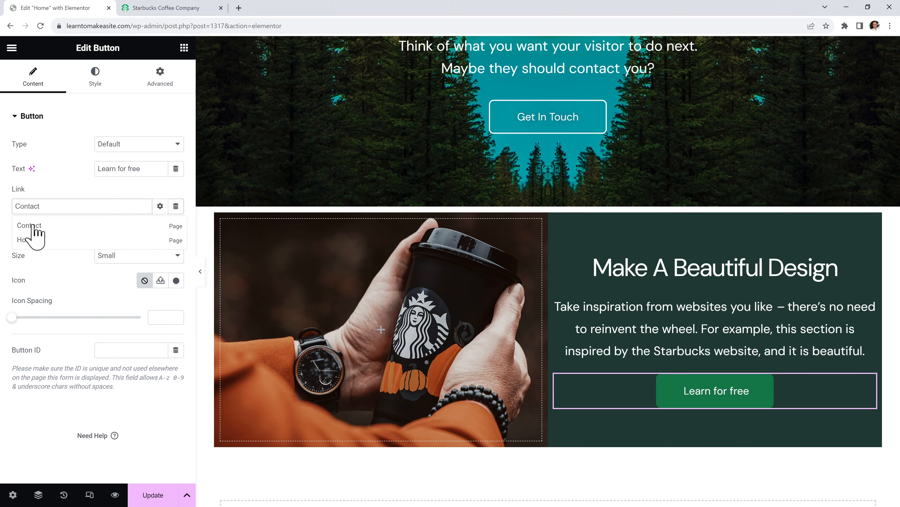
left_click(53, 225)
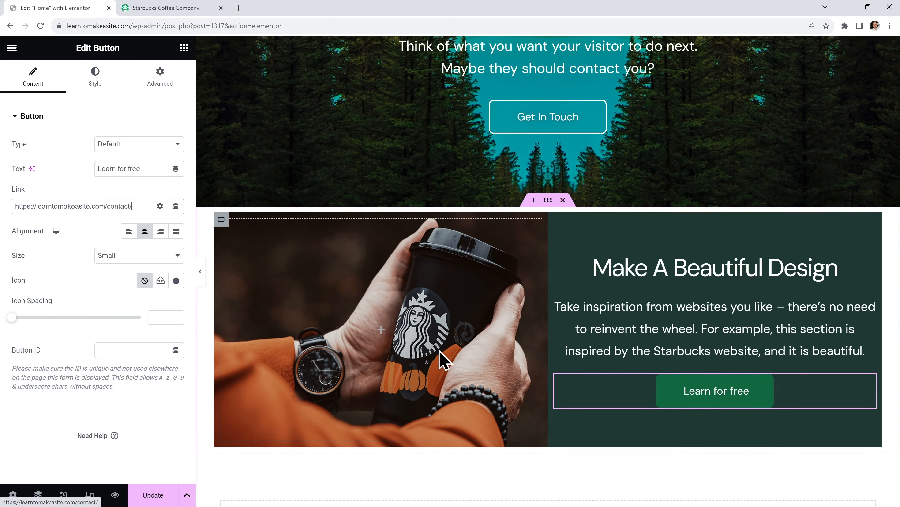
Make the Learn for free button's background colour transparent
left_click(97, 78)
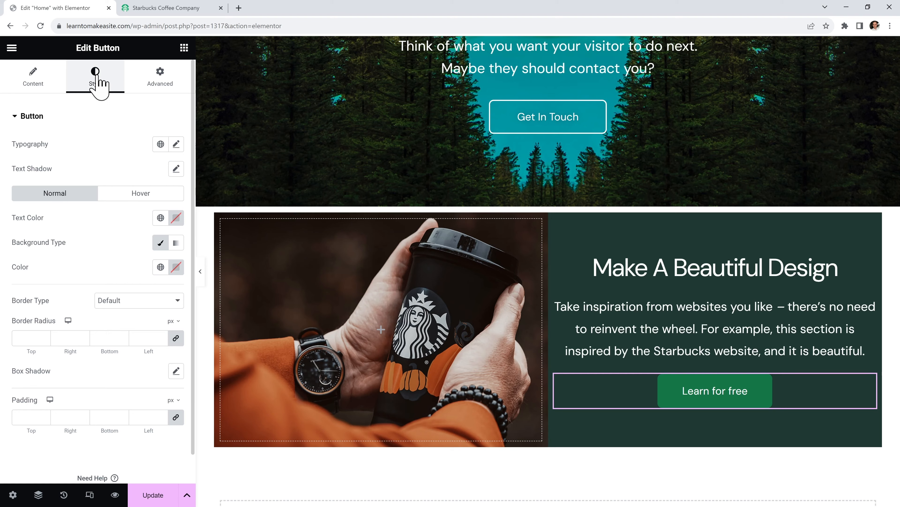
left_click(177, 267)
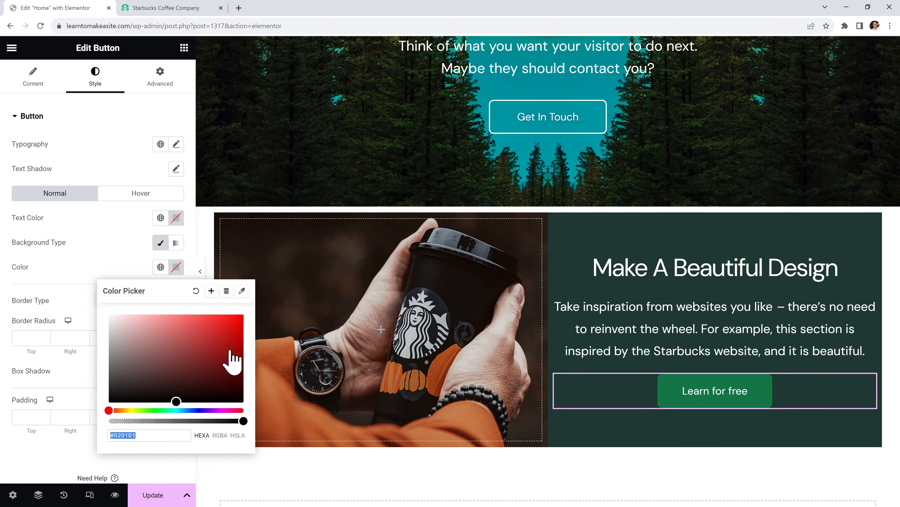
left_click_drag(232, 353, 248, 362)
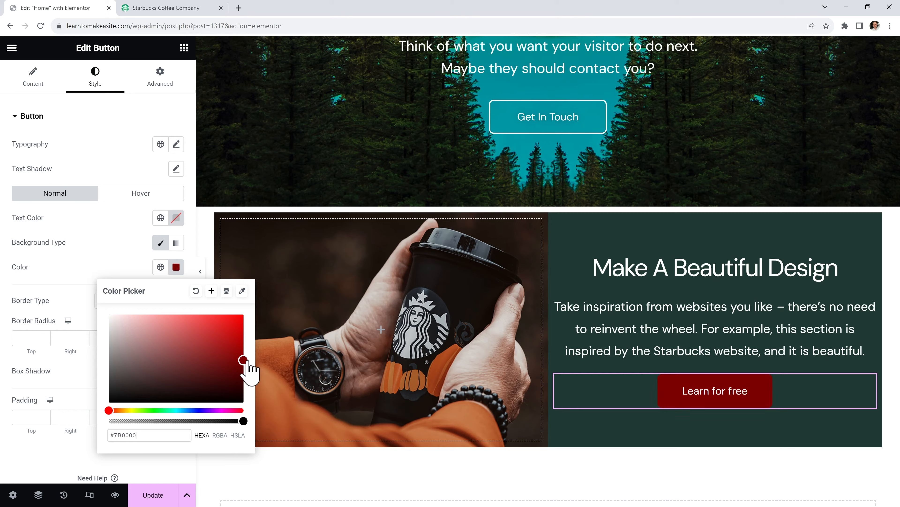
left_click_drag(243, 421, 110, 424)
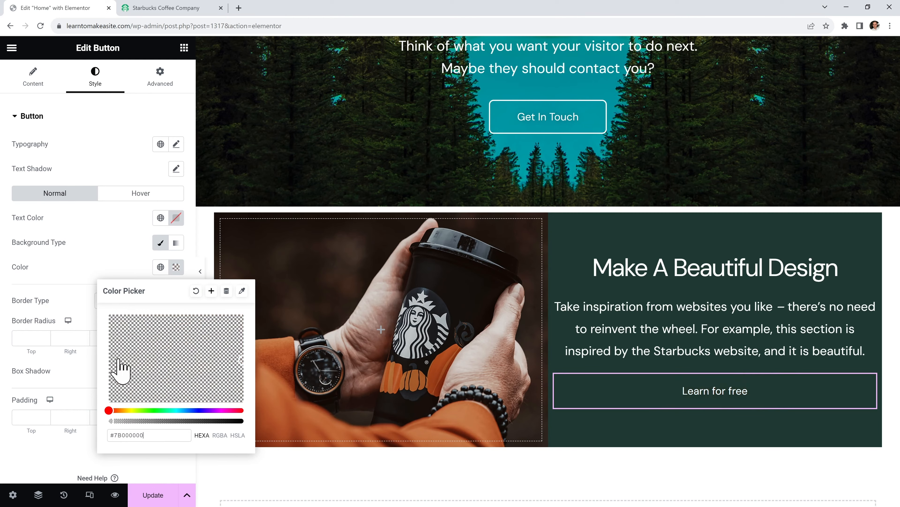
left_click(116, 268)
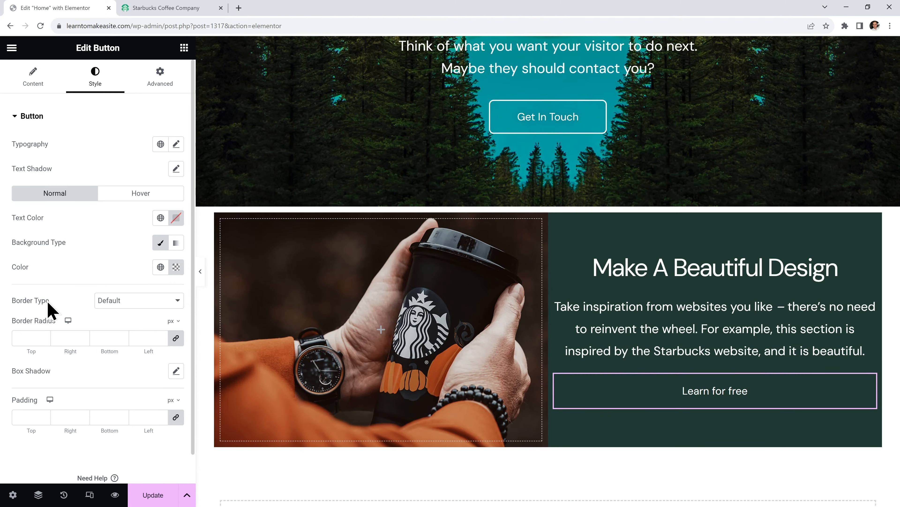
Give the button a solid 2 px white border with 24 px rounded corners
left_click(136, 303)
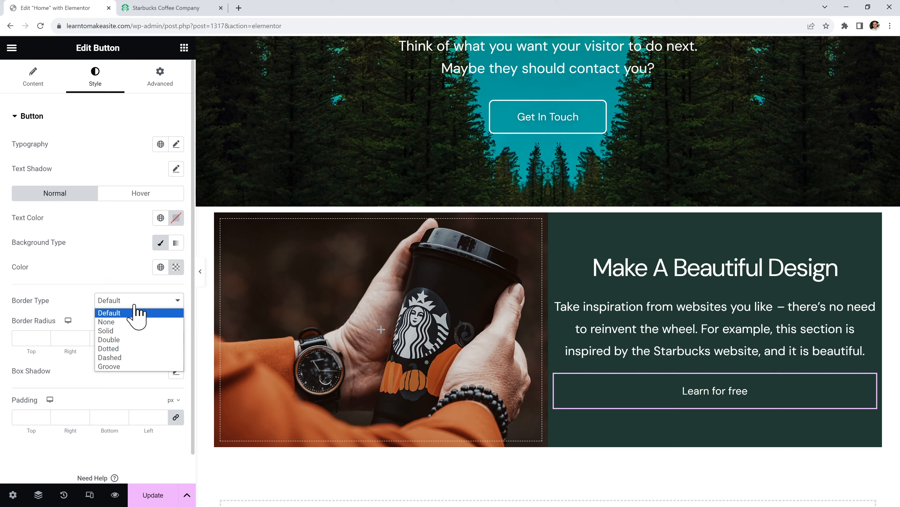
left_click(135, 332)
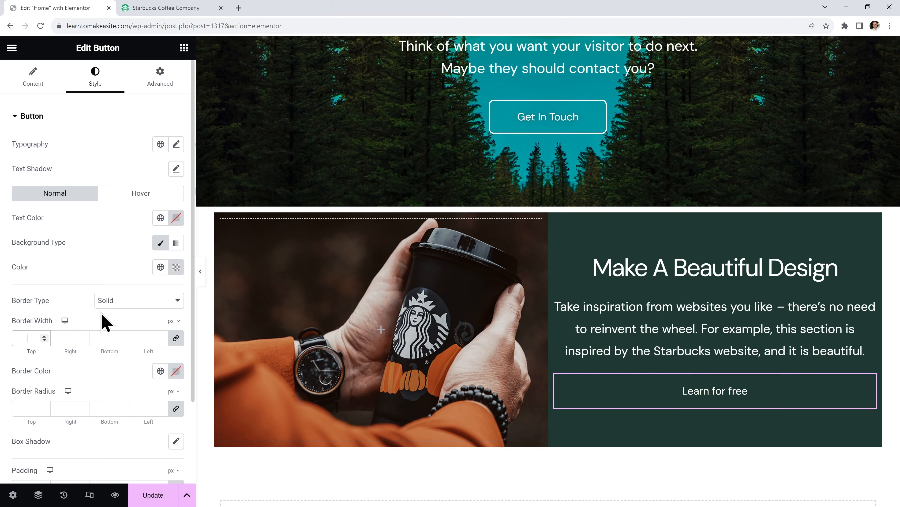
type("2")
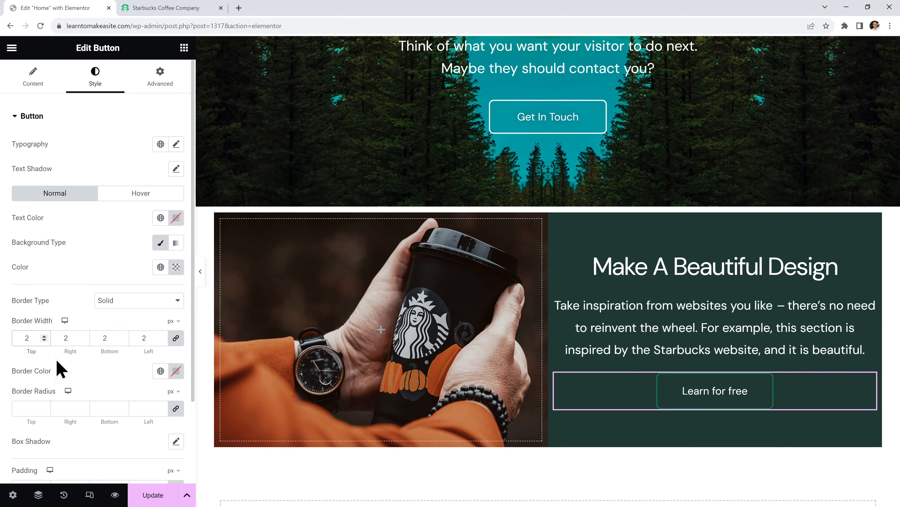
left_click(176, 370)
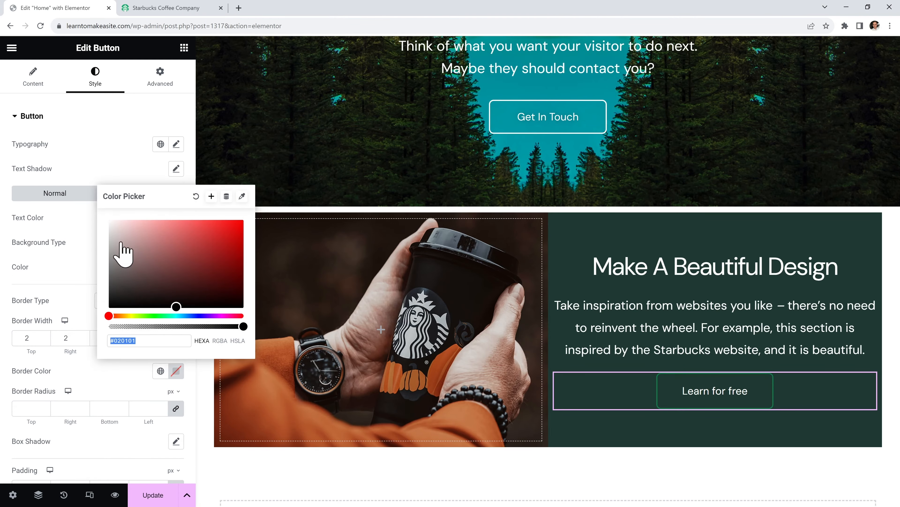
left_click_drag(121, 251, 107, 220)
left_click(88, 287)
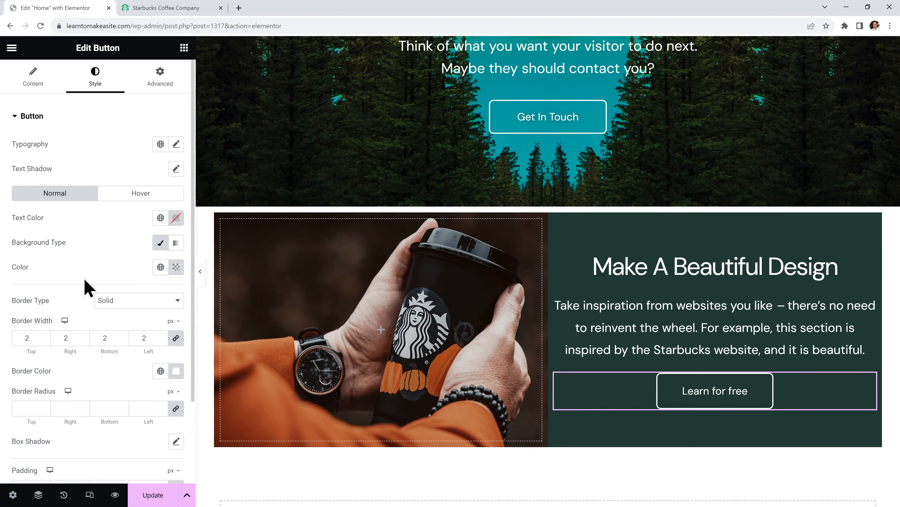
left_click_drag(29, 422, 15, 407)
type("24")
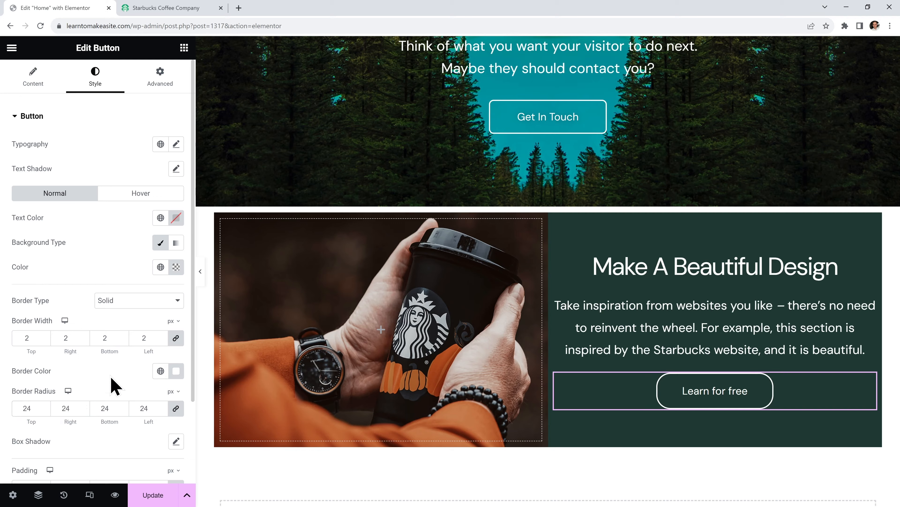
Set the button padding to 12 px top and bottom and 32 px left and right
scroll(113, 385, "down", 2)
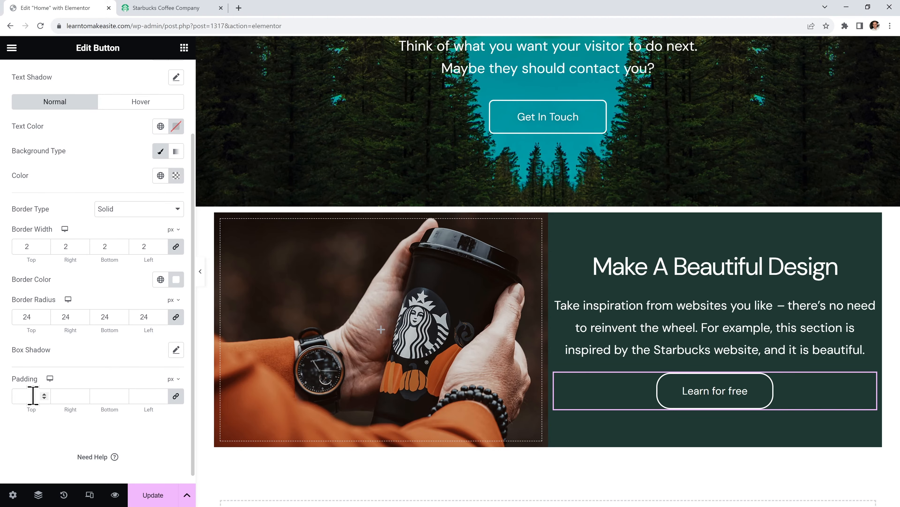
left_click(179, 398)
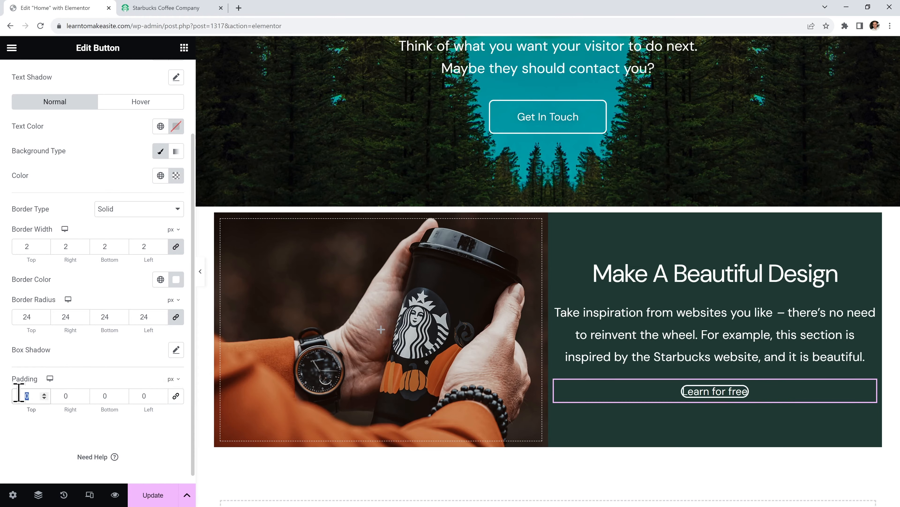
type("12")
left_click(113, 396)
type("12")
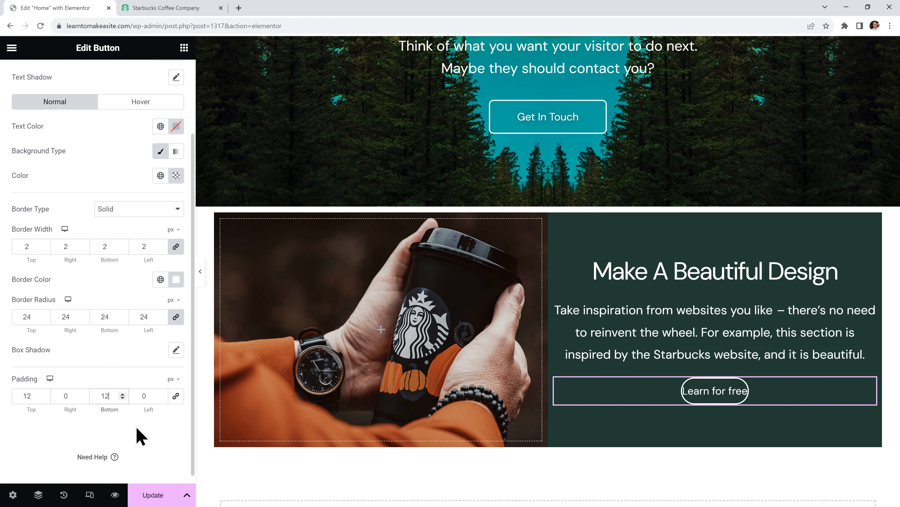
double_click(67, 396)
type("32")
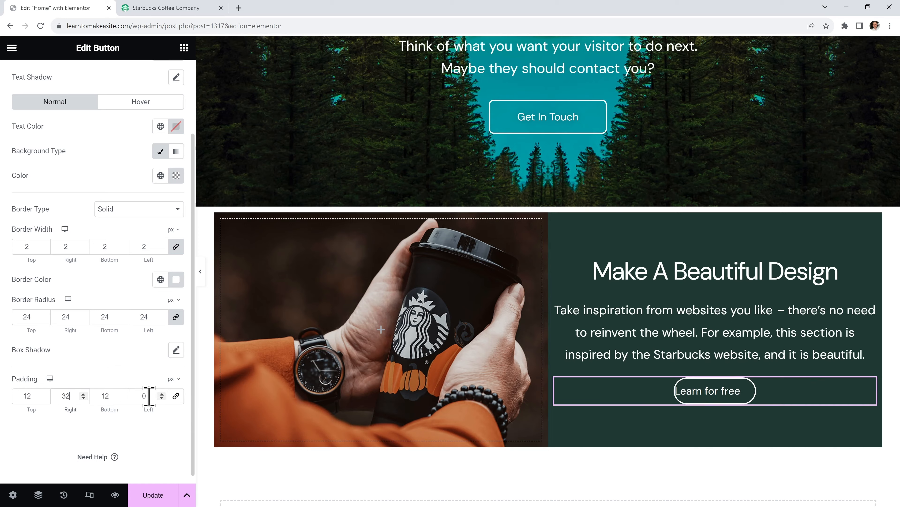
left_click_drag(147, 395, 132, 396)
type("32")
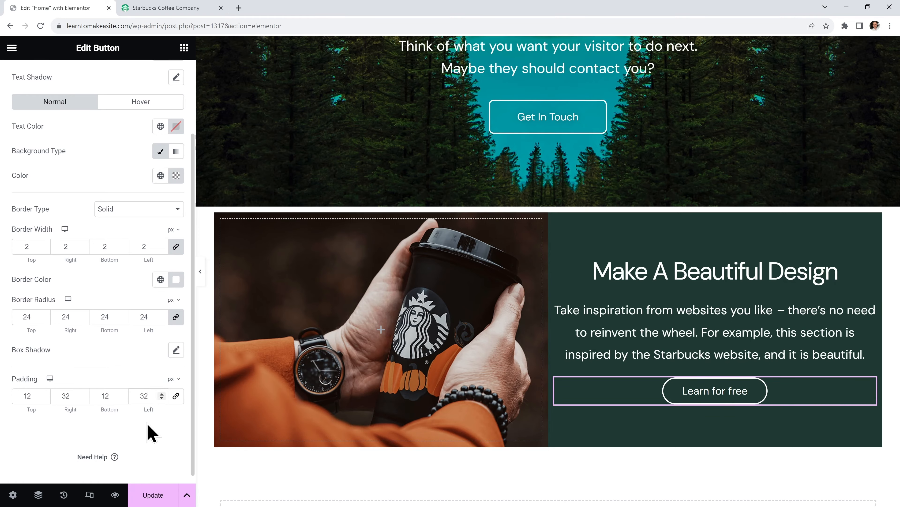
scroll(151, 431, "up", 3)
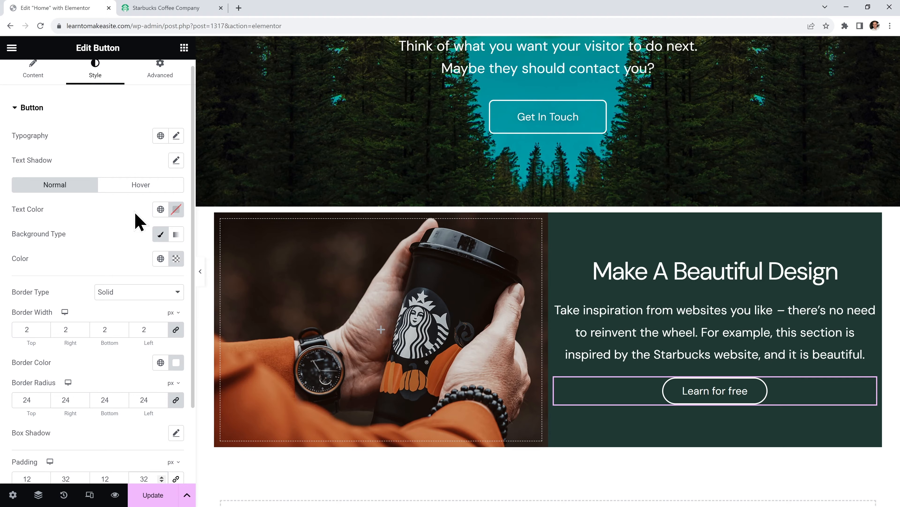
Set the button's hover background to global Theme Color 2, then view the Starbucks site for reference
left_click(143, 186)
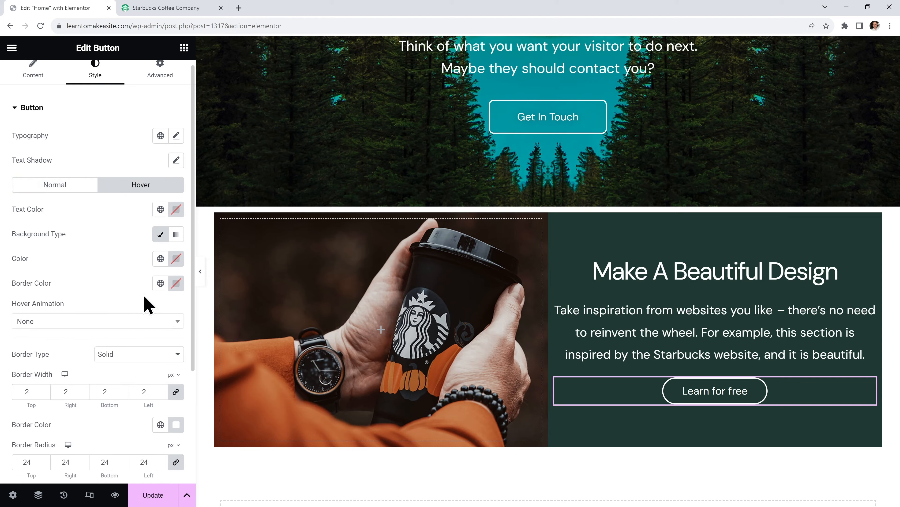
left_click(162, 258)
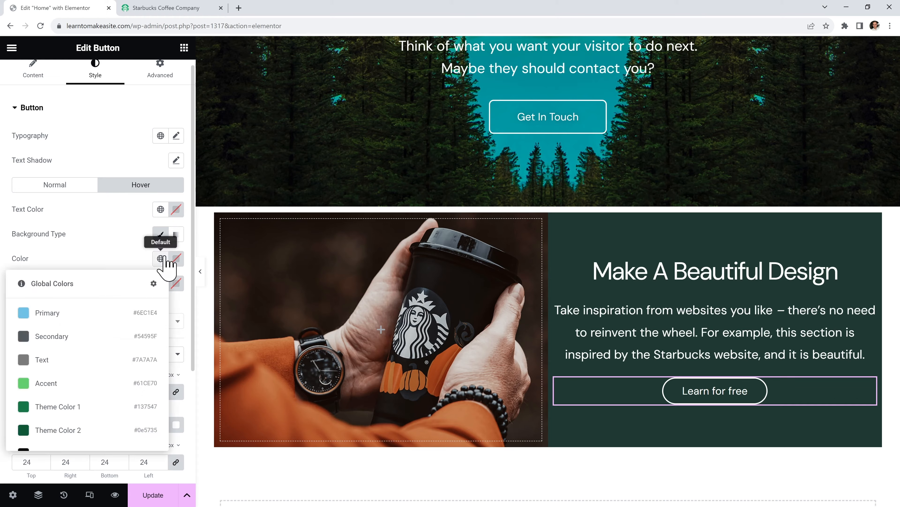
left_click(75, 429)
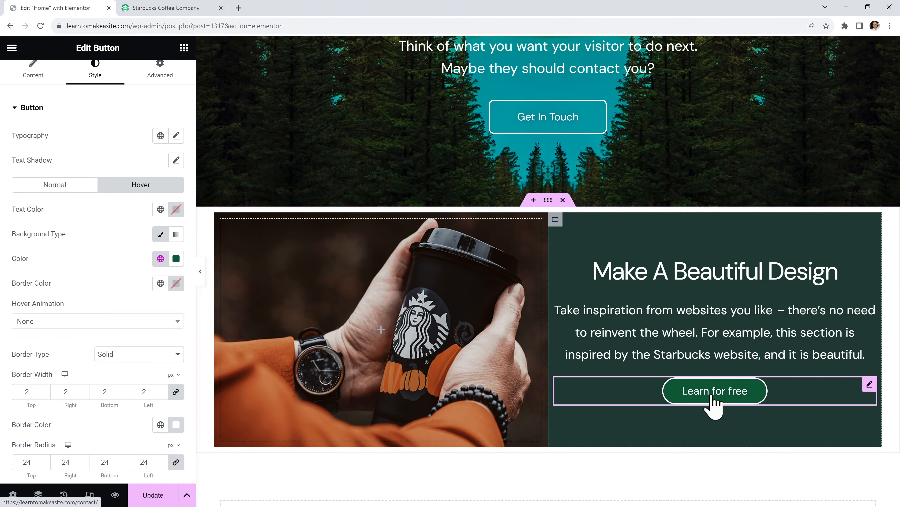
left_click(182, 9)
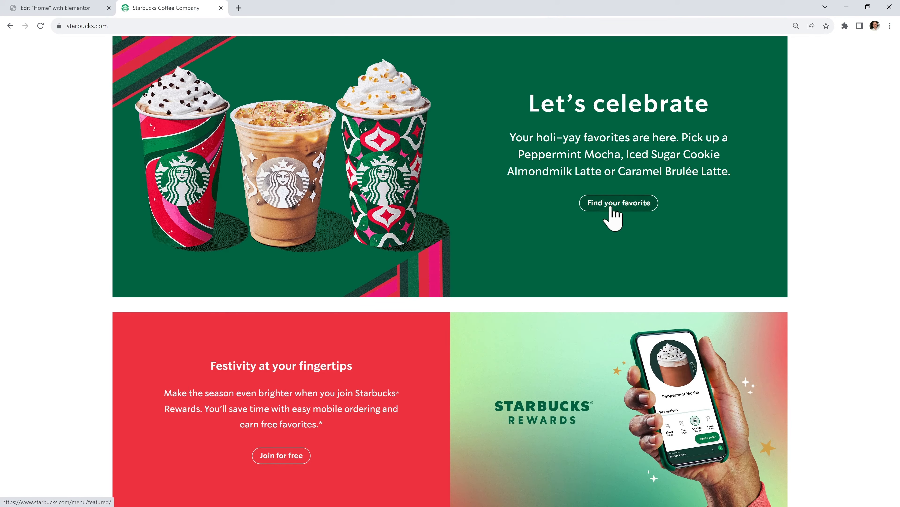
Switch back to the 'Edit "Home" with Elementor' tab
left_click(50, 8)
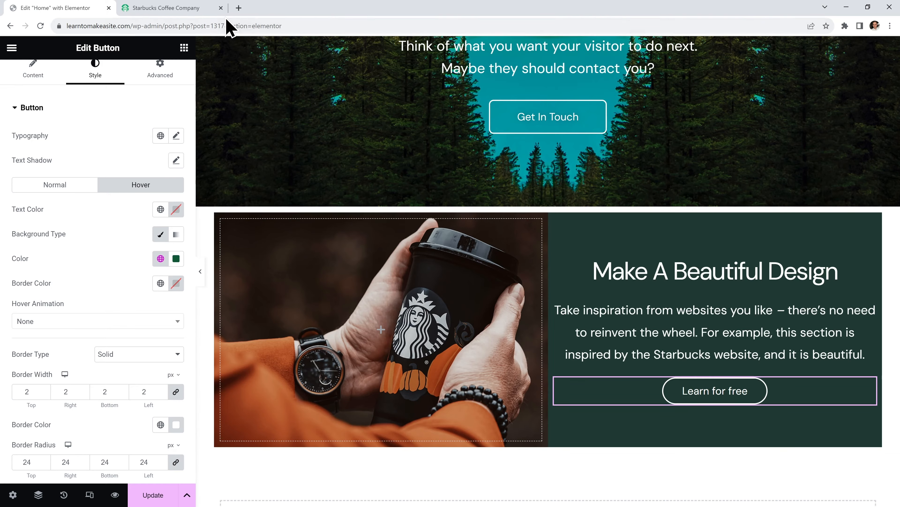
Close the Starbucks tab and make the button's hover border colour Theme Color 2
left_click(220, 7)
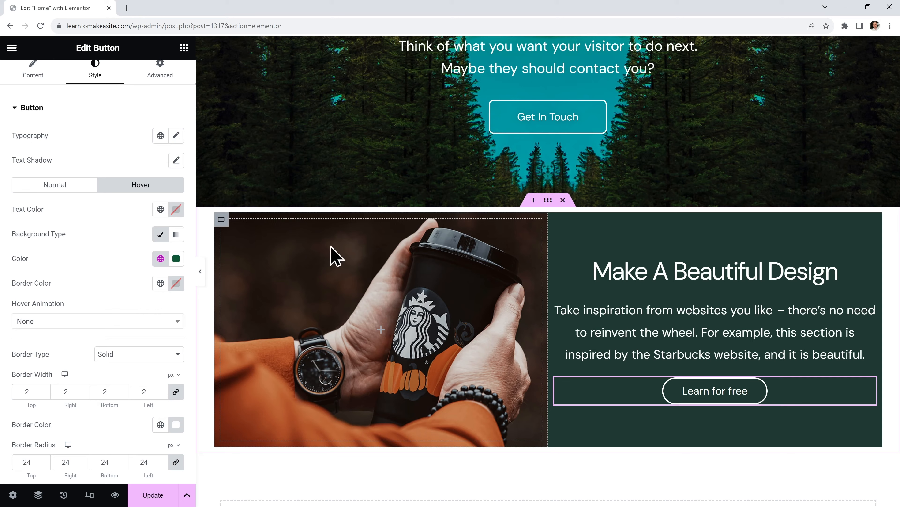
left_click(160, 284)
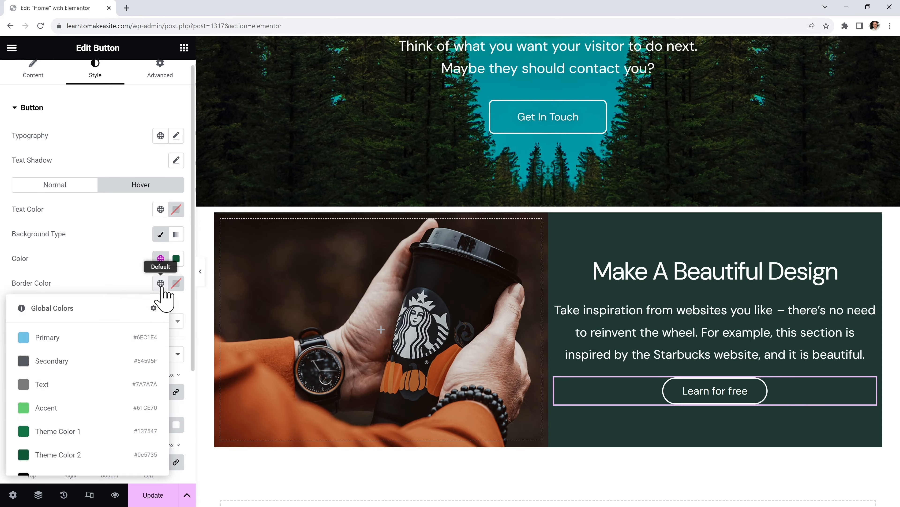
left_click(58, 455)
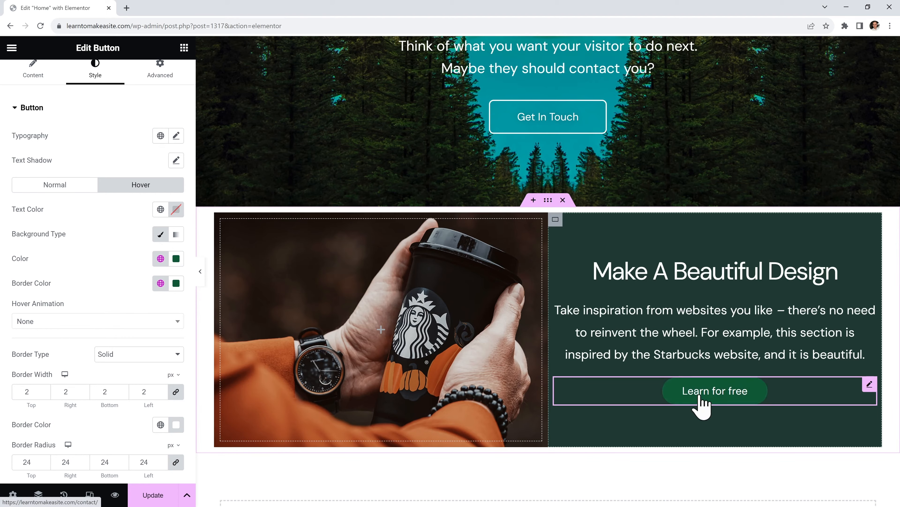
left_click_drag(555, 220, 518, 177)
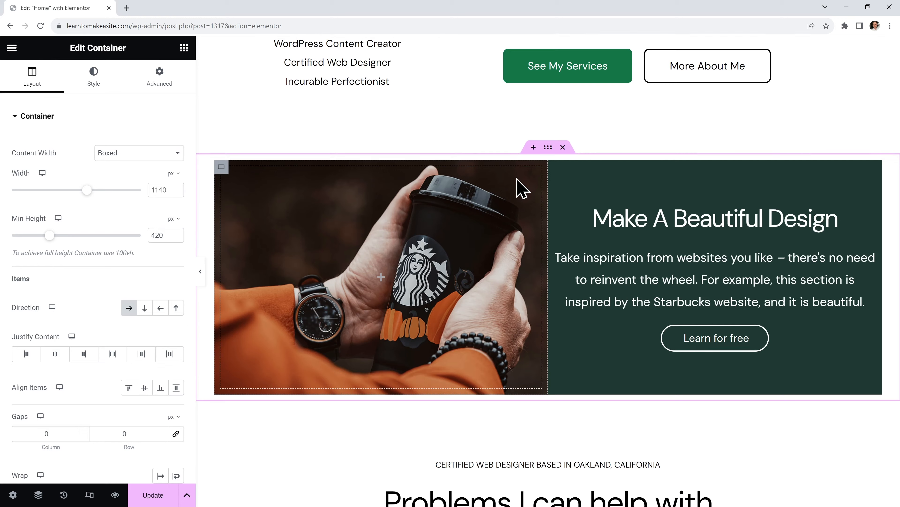
Set the section padding to 0, duplicate it, and move the copy's image right of its text
left_click(157, 80)
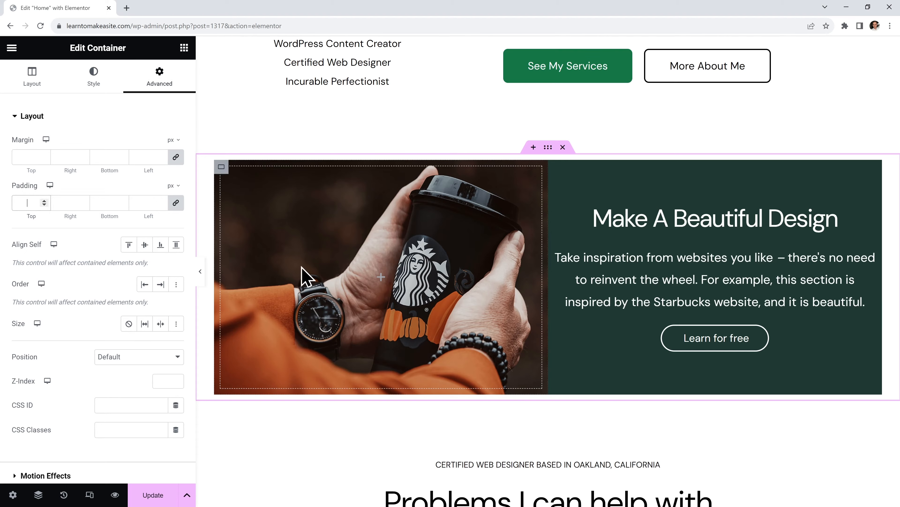
type("0")
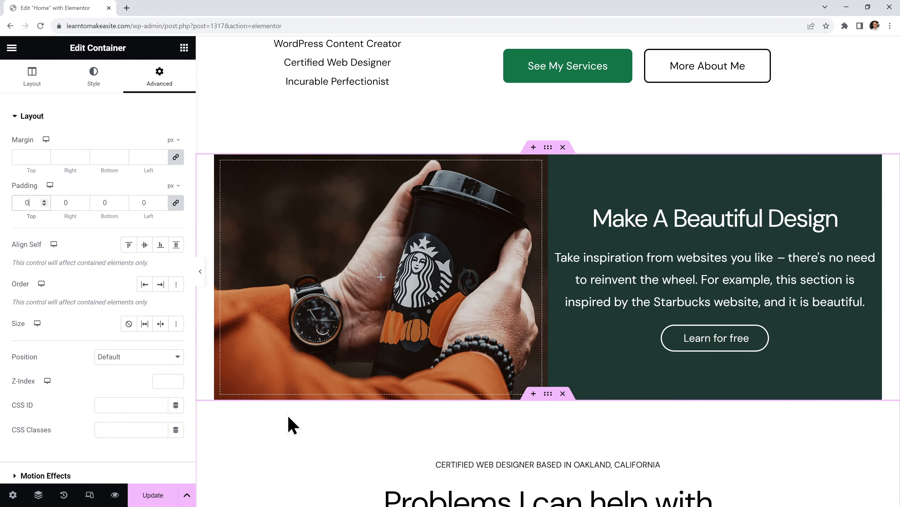
right_click(548, 148)
left_click(578, 181)
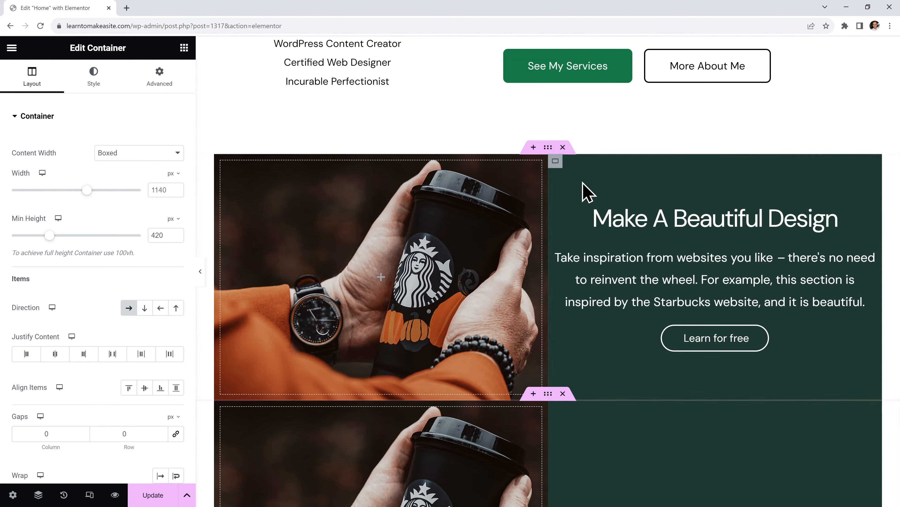
scroll(585, 191, "down", 3)
scroll(585, 191, "down", 3)
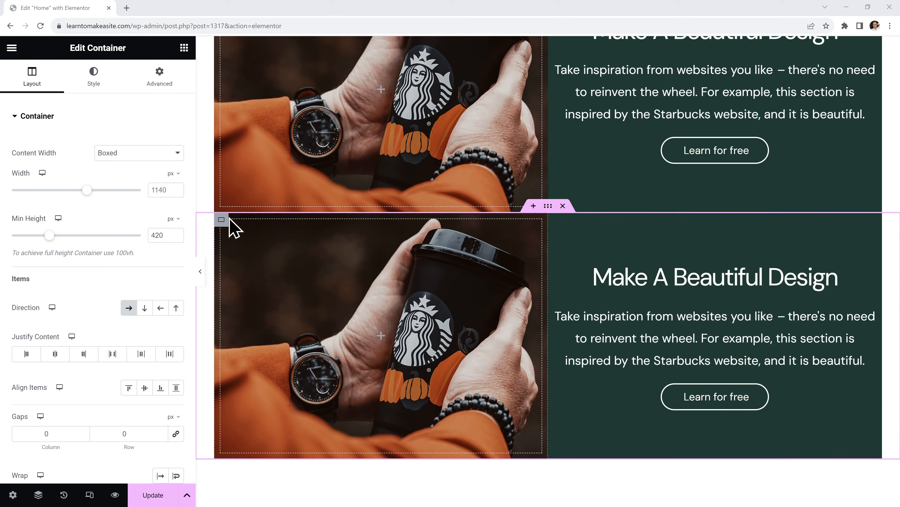
left_click_drag(224, 220, 552, 248)
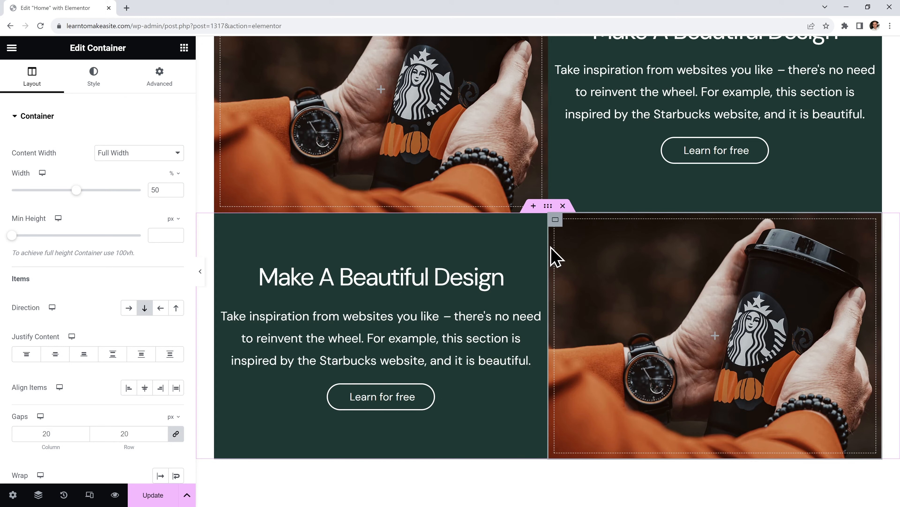
Replace the duplicate's image column background with the overhead café photo
left_click(93, 75)
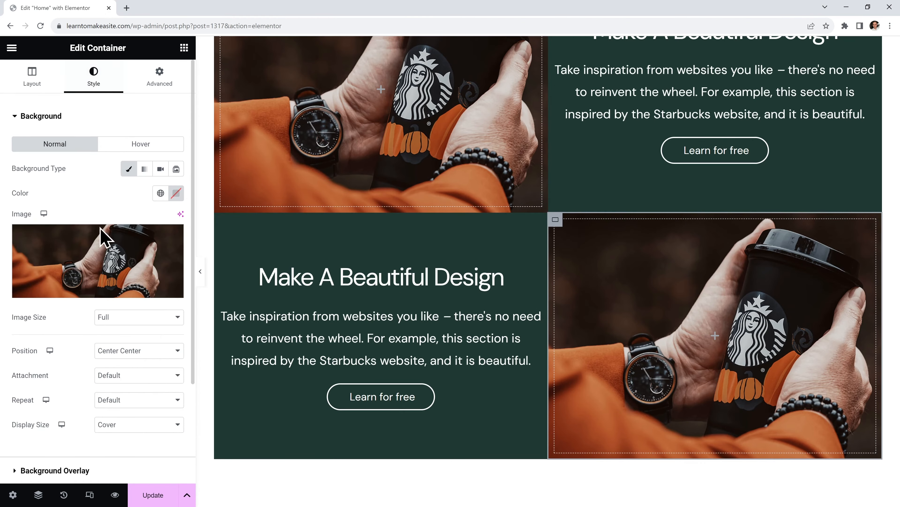
left_click(103, 236)
left_click(188, 213)
left_click(855, 469)
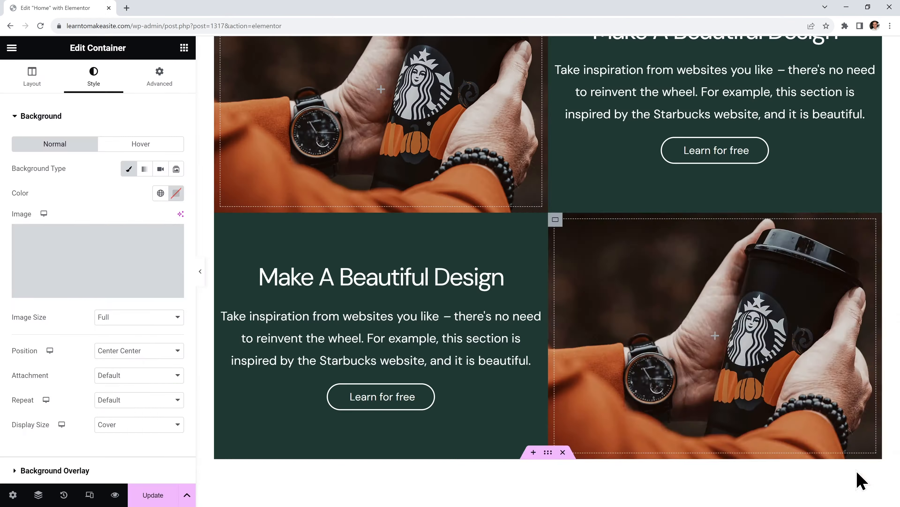
Preview the page with the sidebar hidden, then delete the duplicated section
left_click(202, 275)
scroll(564, 266, "up", 1)
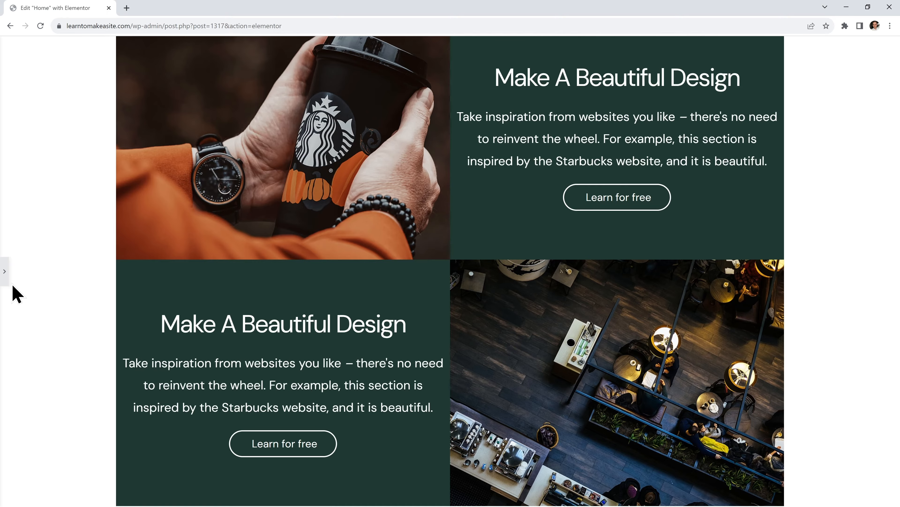
left_click(5, 280)
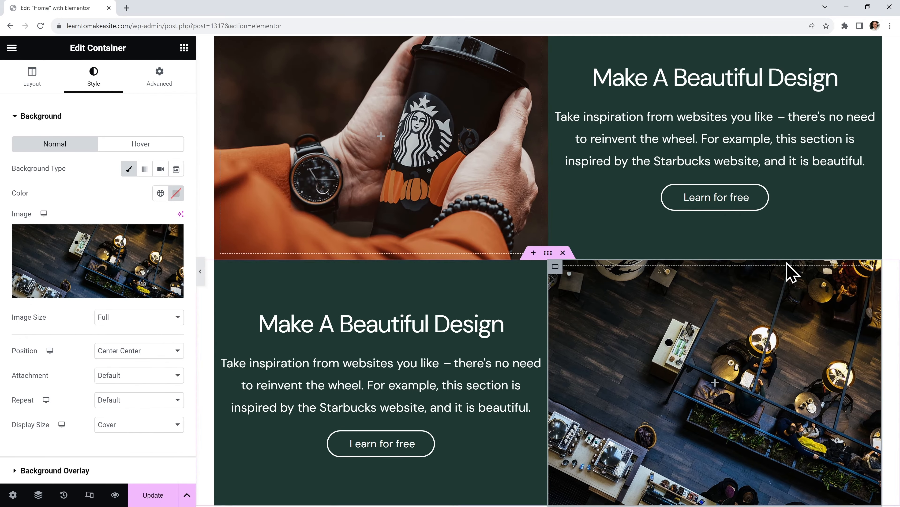
scroll(506, 337, "down", 2)
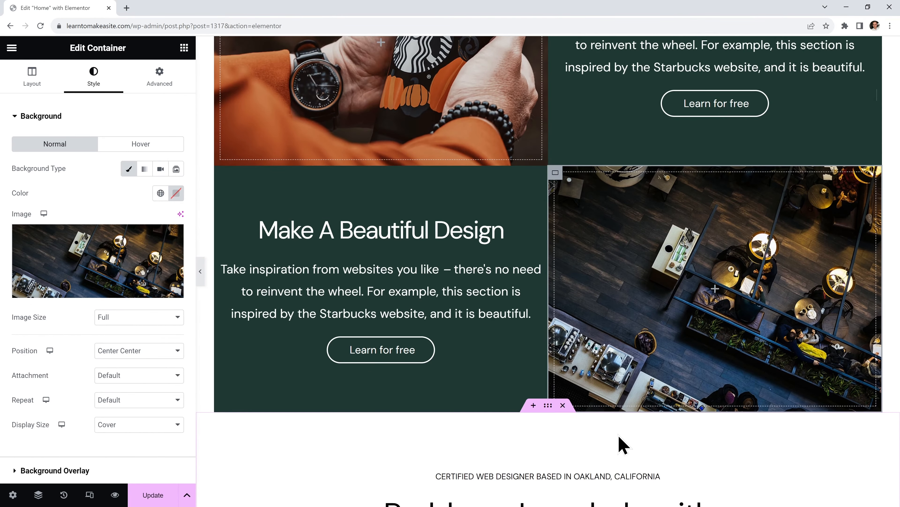
scroll(619, 442, "up", 3)
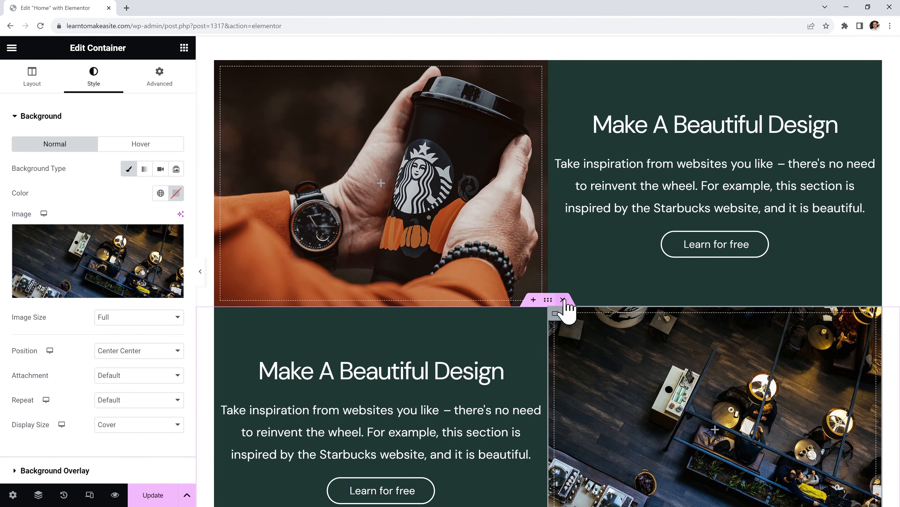
left_click(564, 300)
Make the outer image-and-text section full width with a 550 px minimum height
scroll(567, 306, "up", 2)
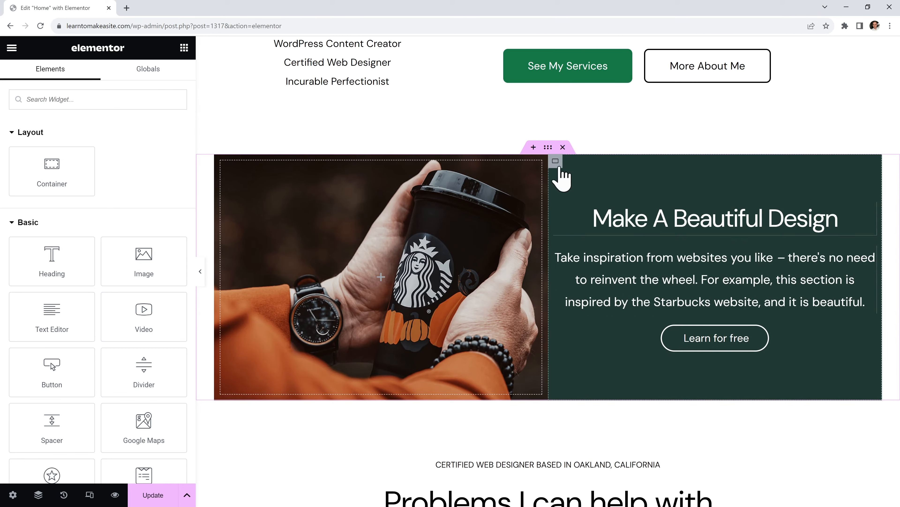
left_click(548, 147)
left_click(33, 85)
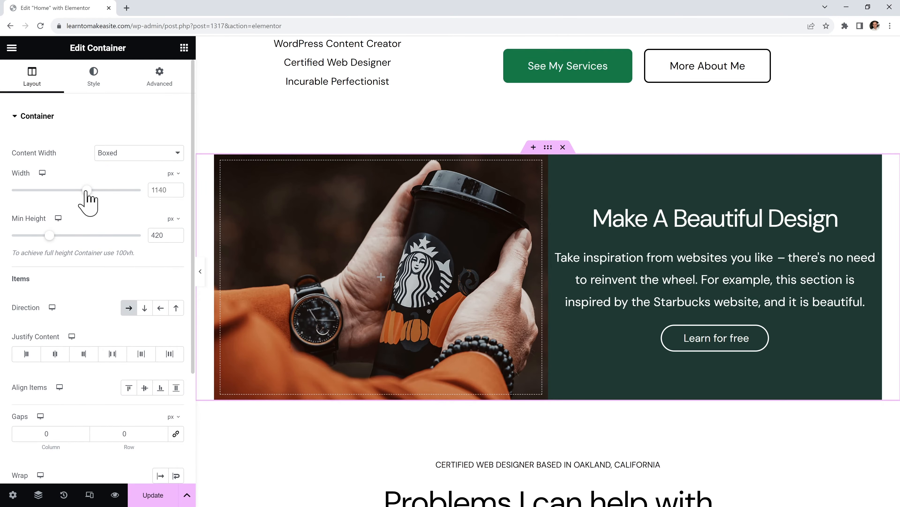
left_click_drag(86, 191, 80, 190)
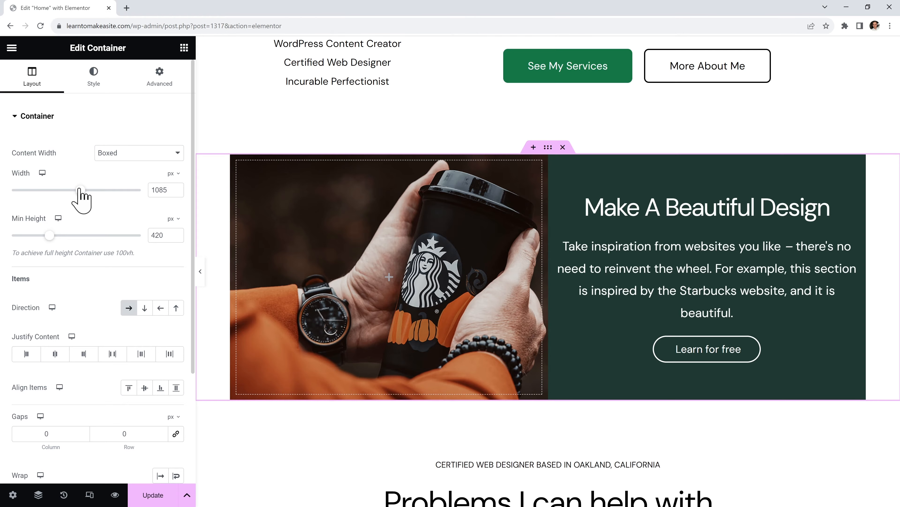
left_click(135, 152)
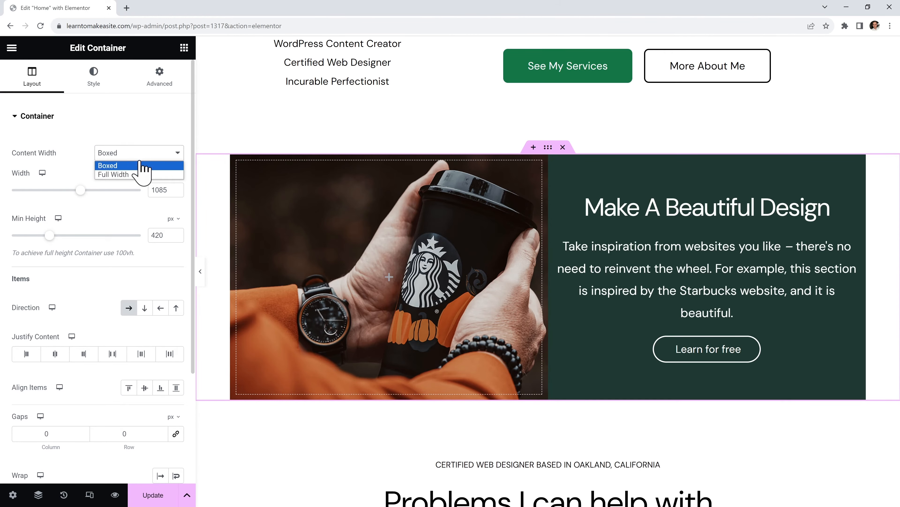
left_click(137, 175)
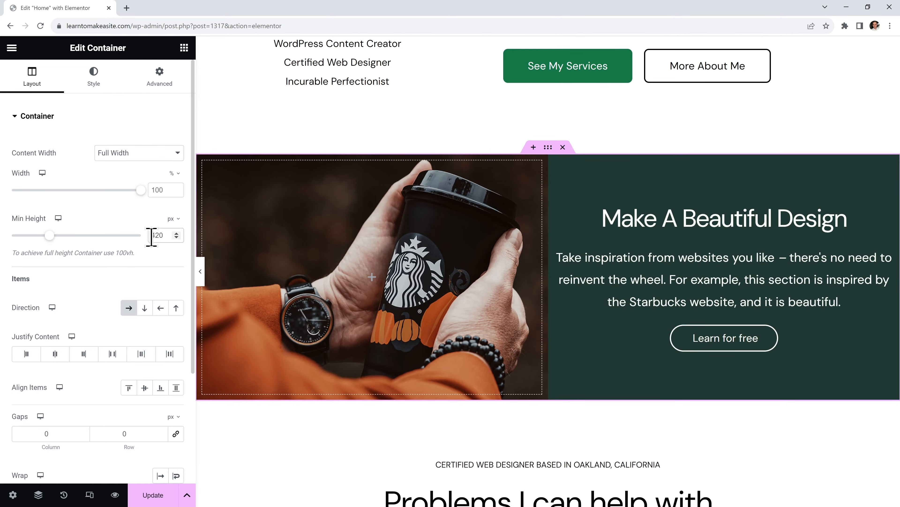
key("Delete")
type("5")
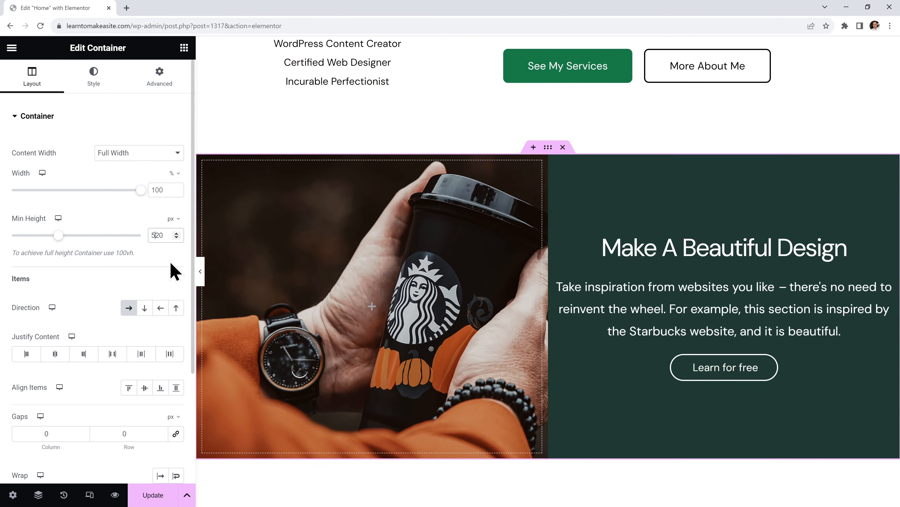
key("Delete")
type("5")
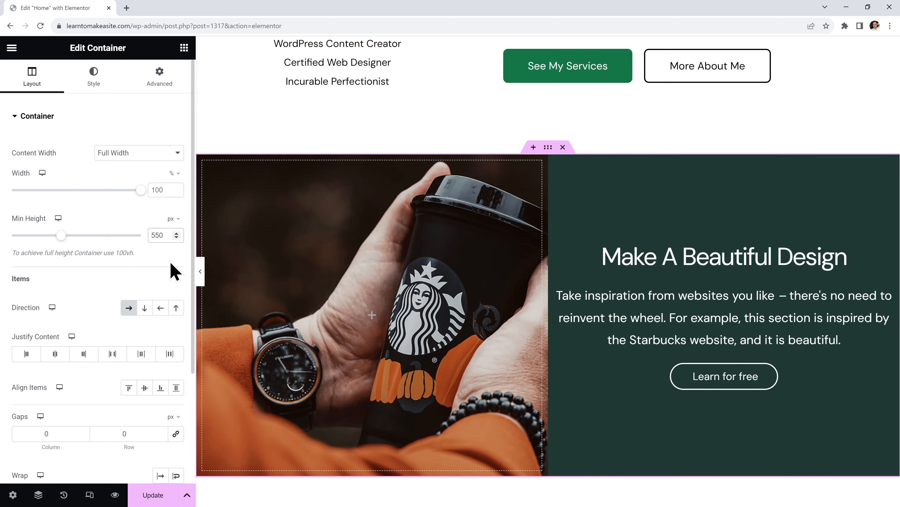
Give the green text column 90 px left and right padding and save the page
scroll(780, 319, "down", 1)
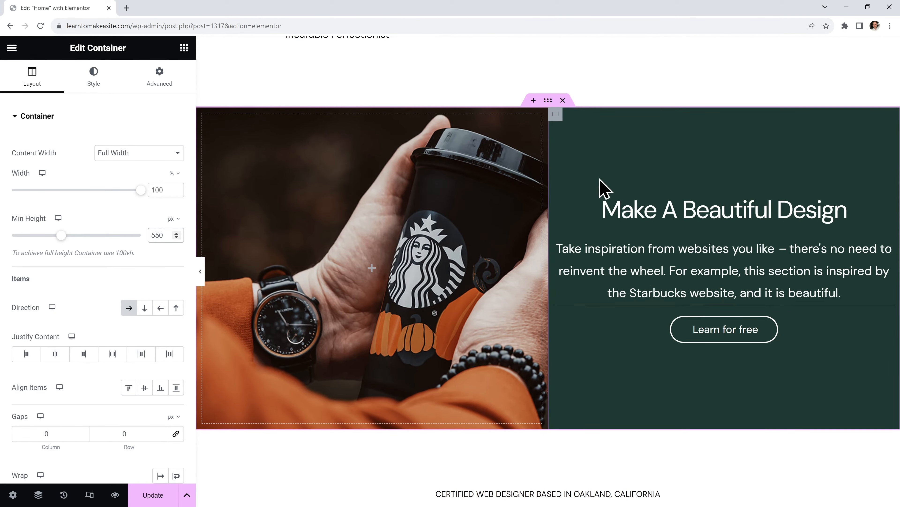
left_click(556, 115)
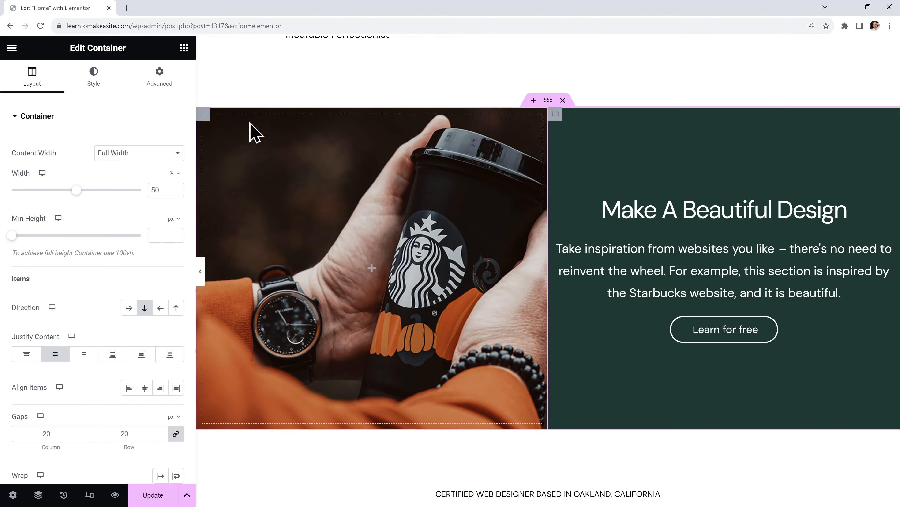
left_click(159, 79)
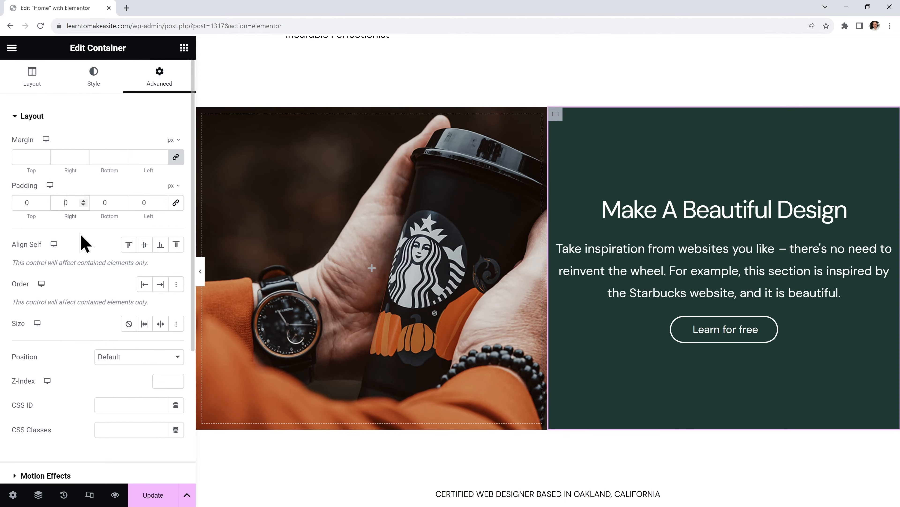
type("9")
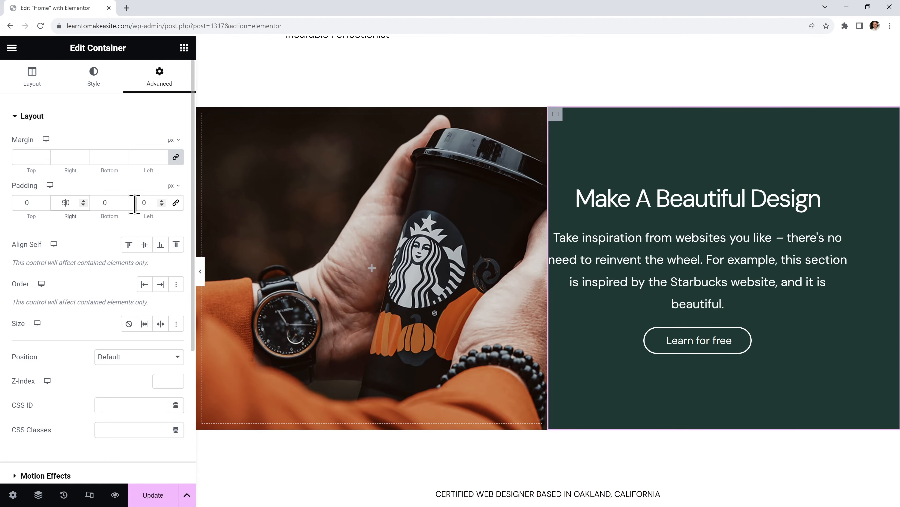
type("9")
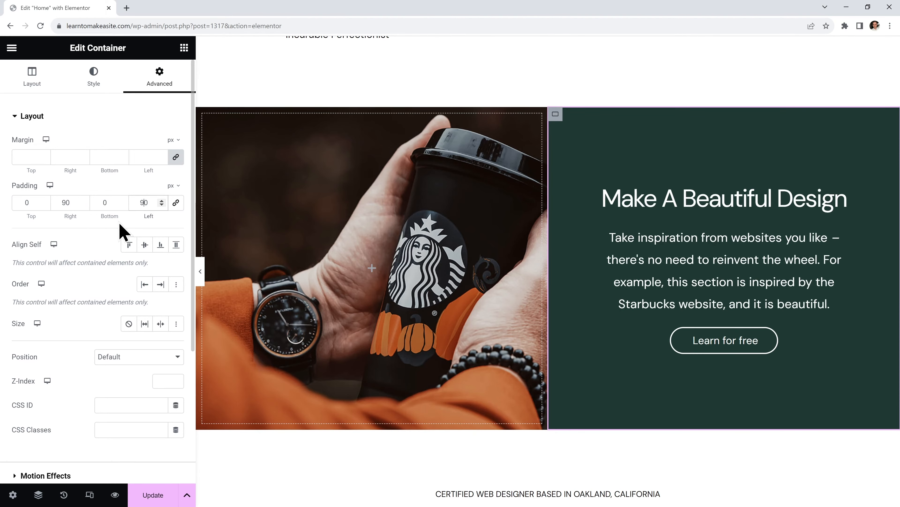
left_click(153, 491)
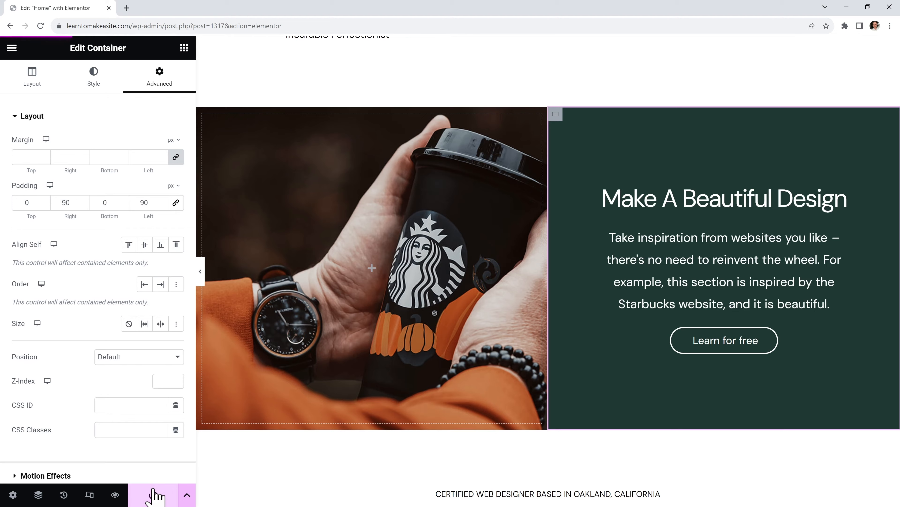
left_click(200, 282)
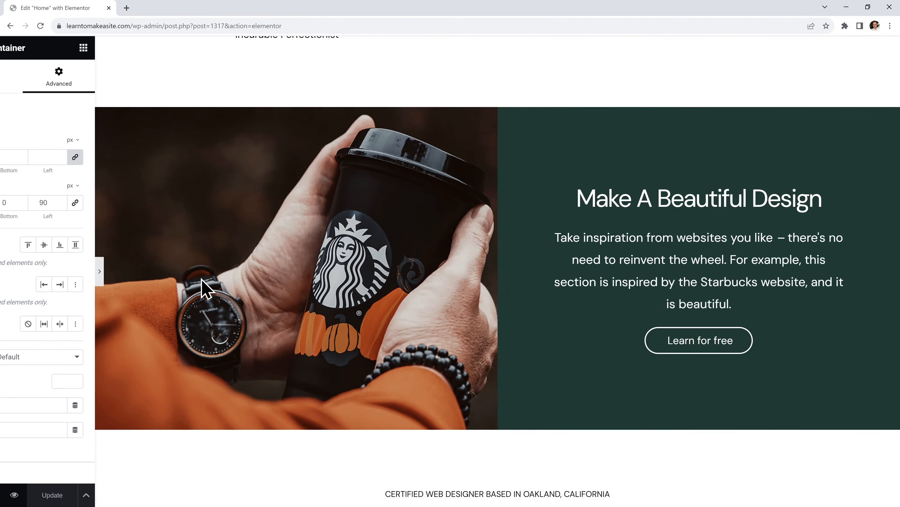
scroll(505, 340, "up", 5)
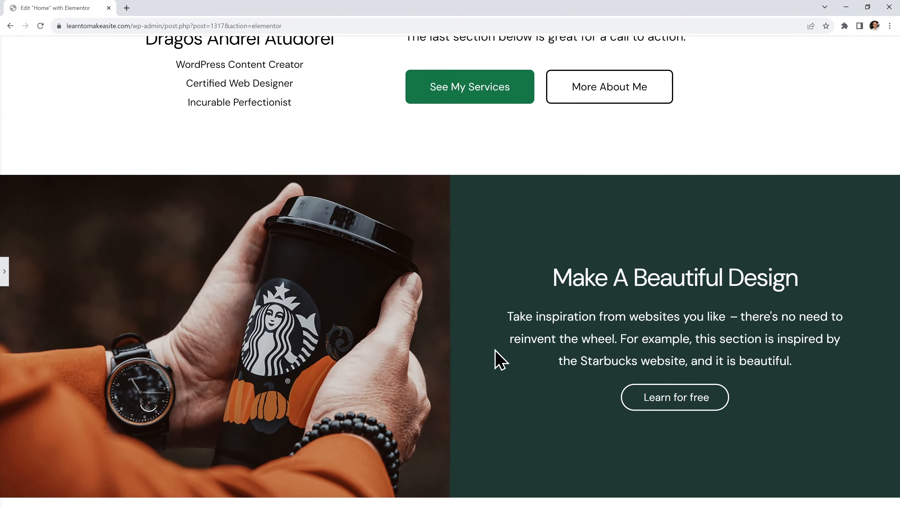
scroll(599, 361, "down", 4)
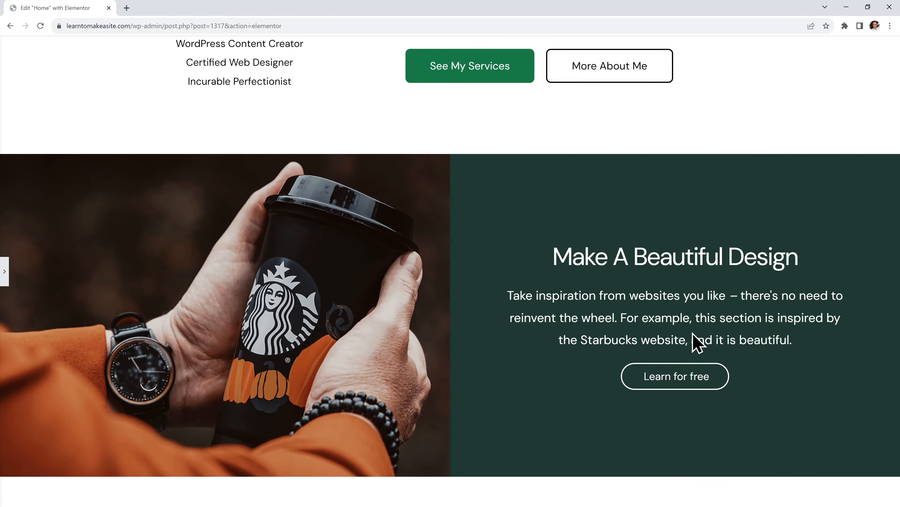
scroll(461, 351, "down", 1)
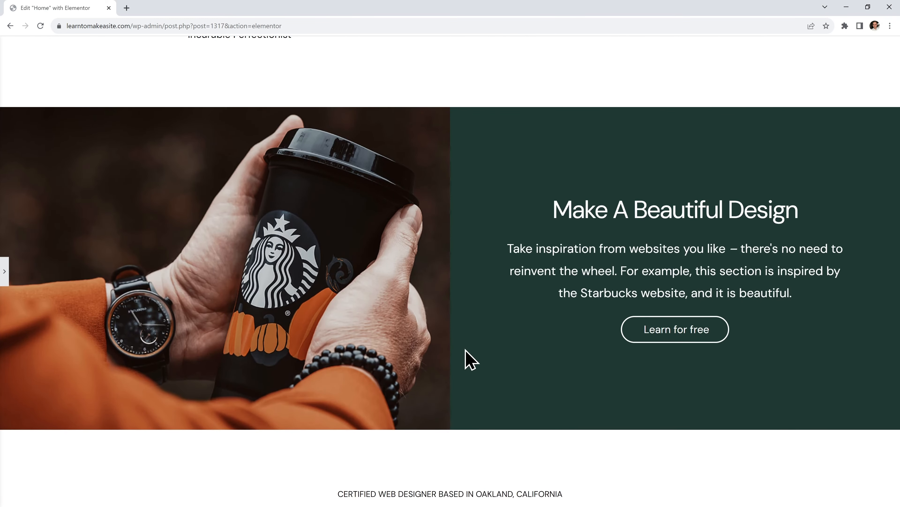
scroll(475, 357, "down", 4)
scroll(498, 342, "up", 2)
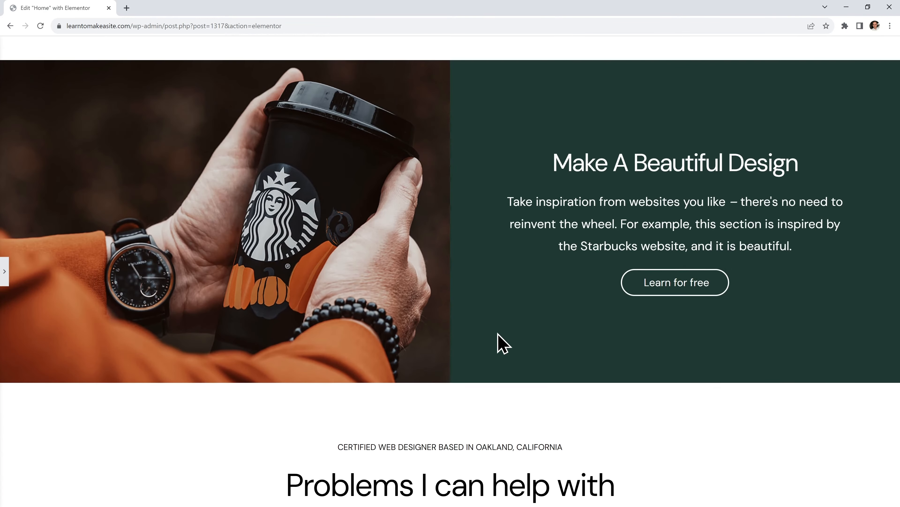
scroll(497, 334, "up", 1)
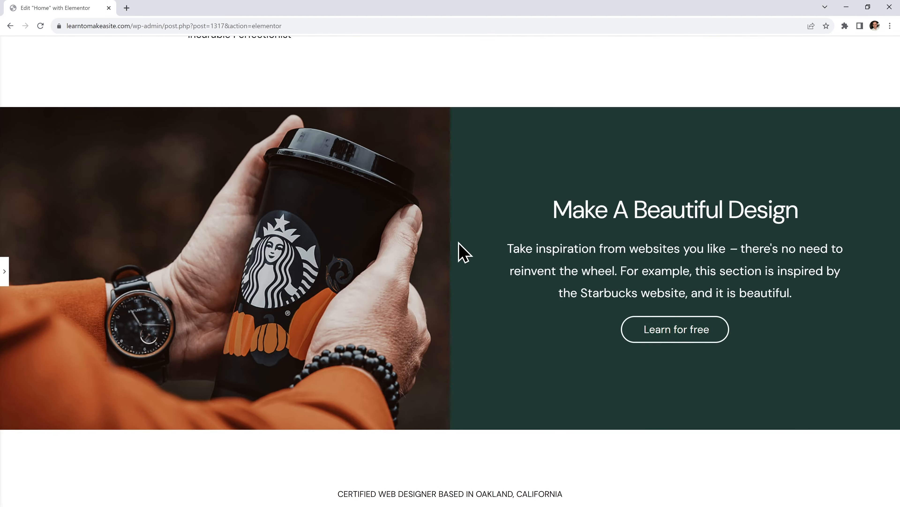
scroll(478, 213, "up", 15)
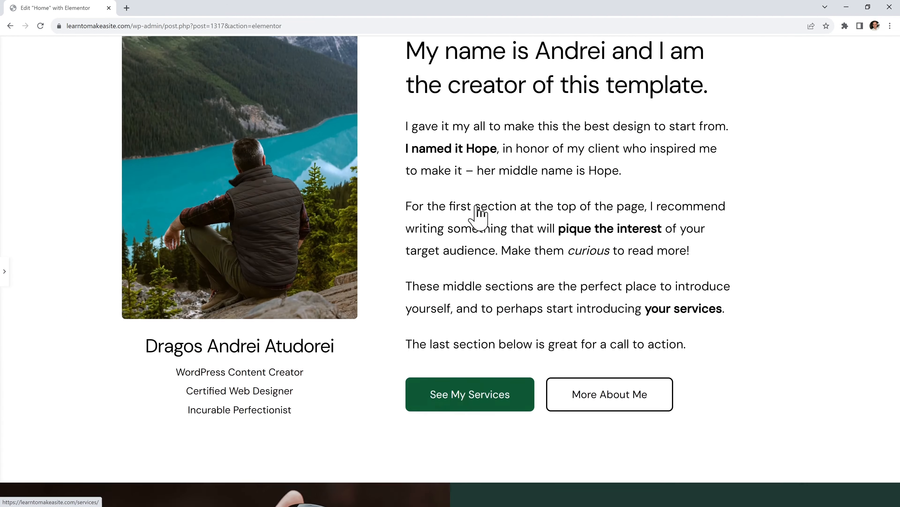
scroll(477, 212, "up", 5)
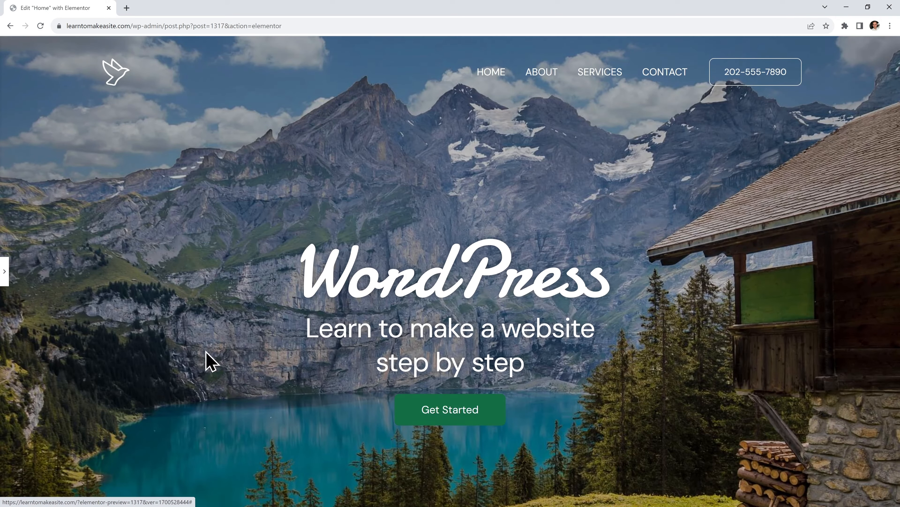
Clear the Services link from the Get Started button
left_click(5, 276)
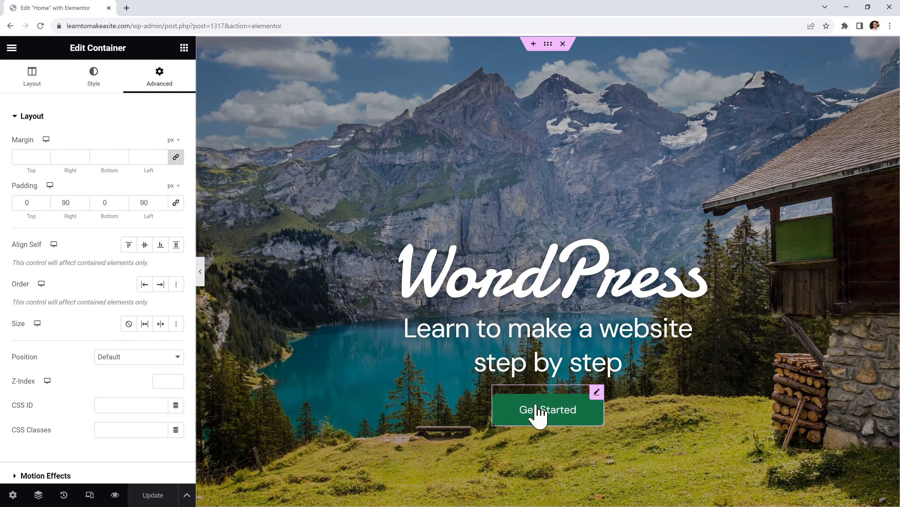
left_click(571, 421)
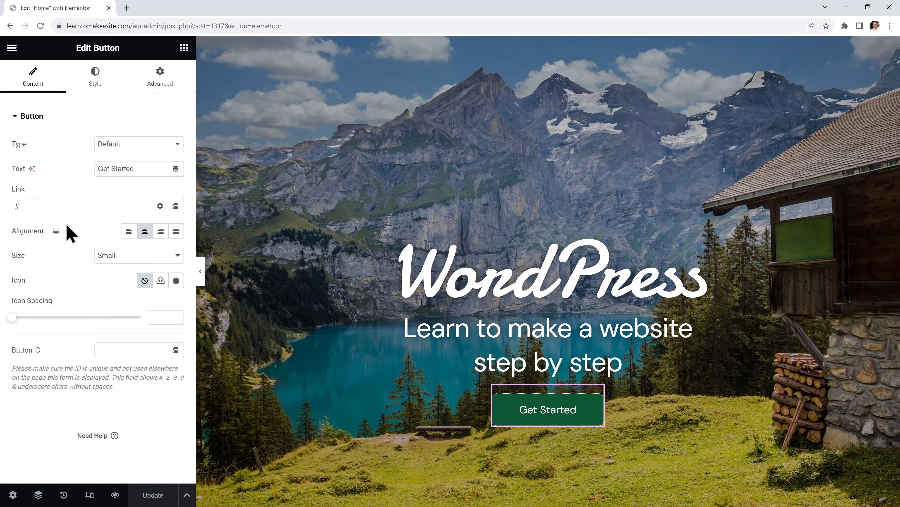
type("Ser")
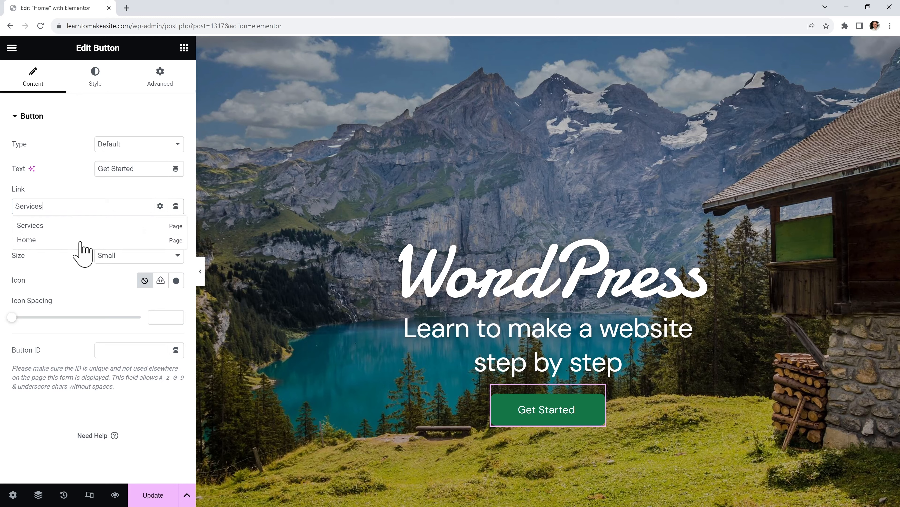
type("vices")
left_click_drag(54, 205, 14, 206)
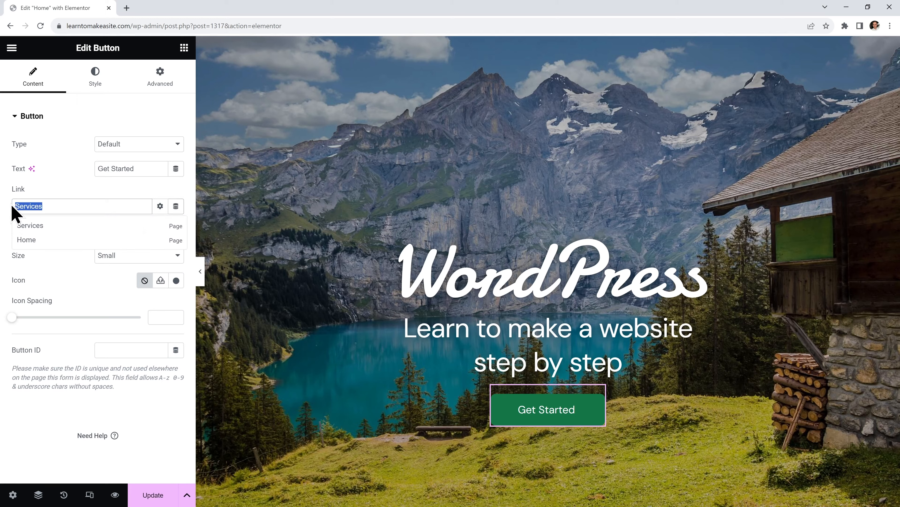
key("BackSpace")
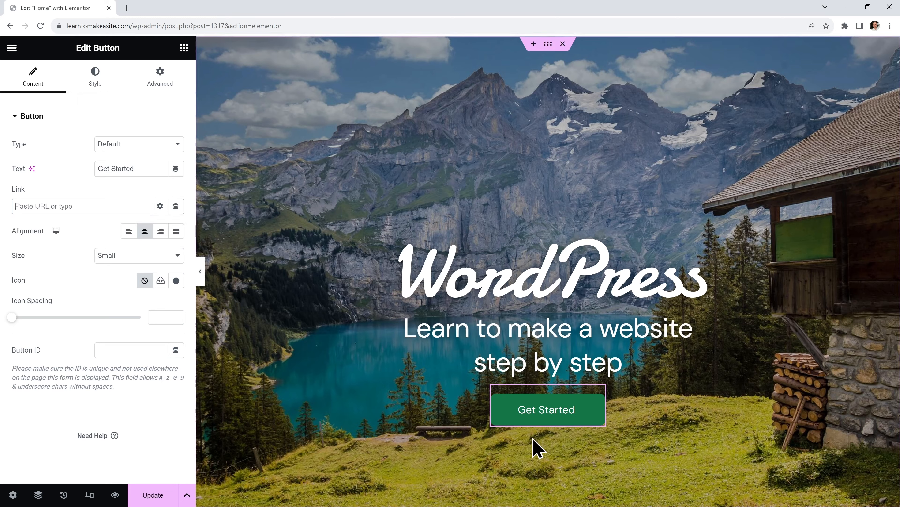
scroll(546, 413, "down", 9)
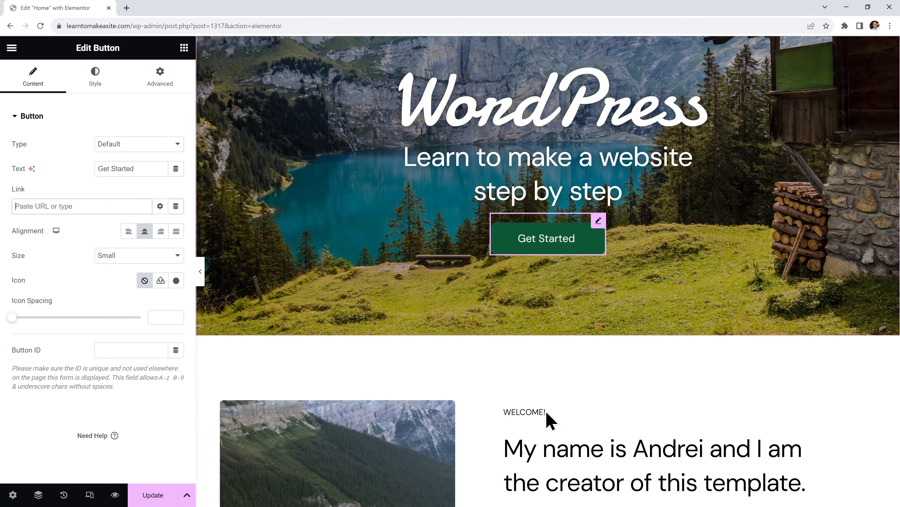
scroll(538, 308, "down", 1)
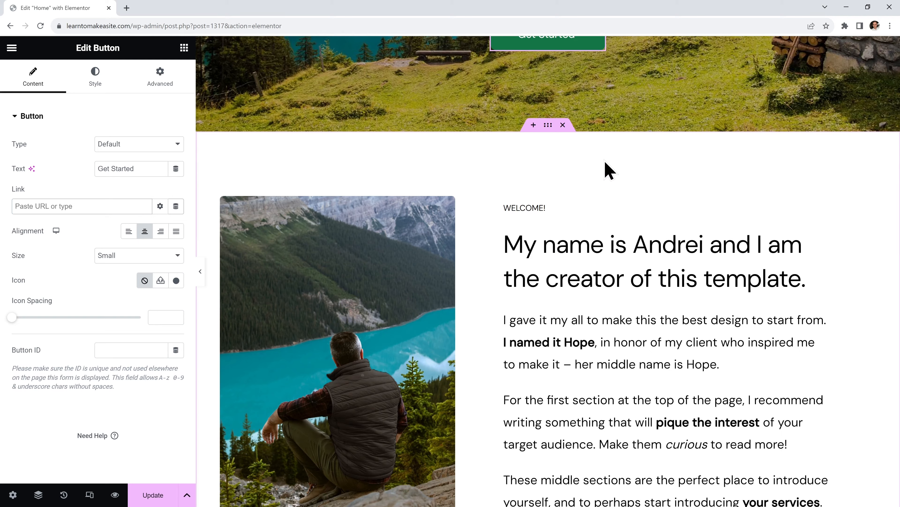
Set the welcome section container's CSS ID to 'about'
left_click(548, 125)
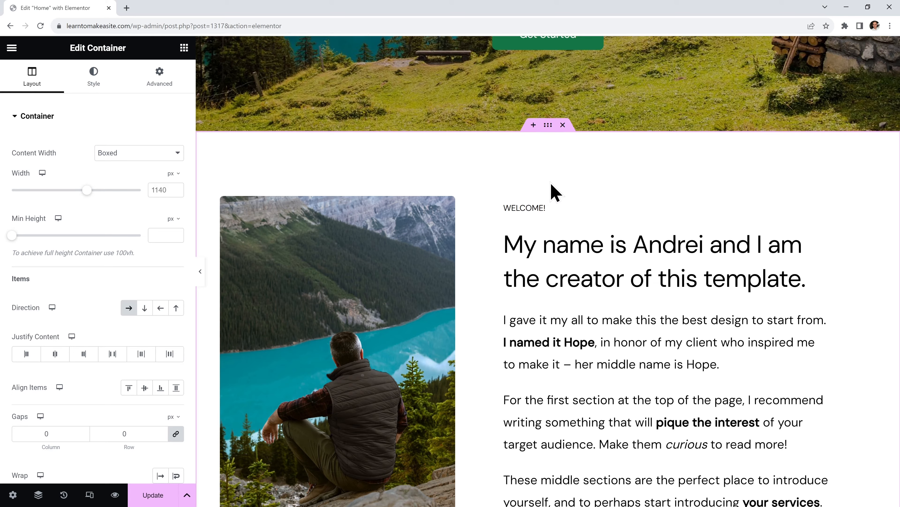
left_click(157, 87)
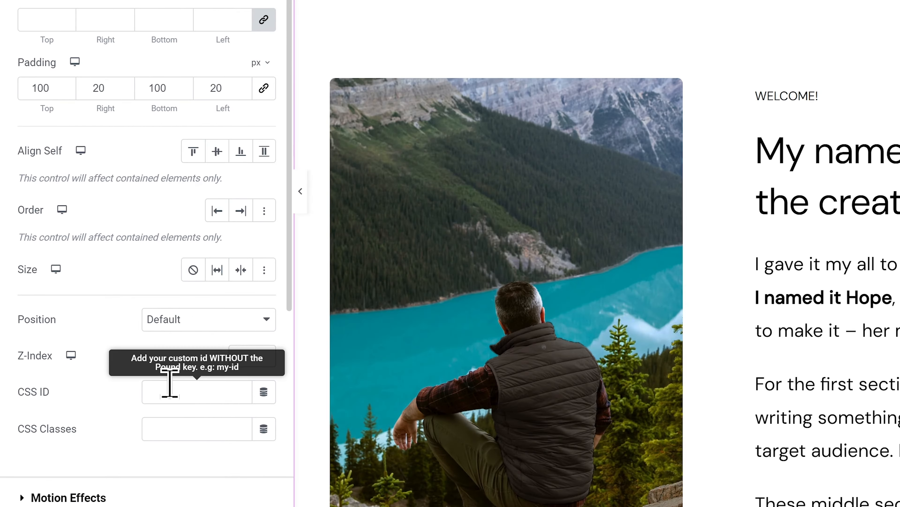
left_click(169, 383)
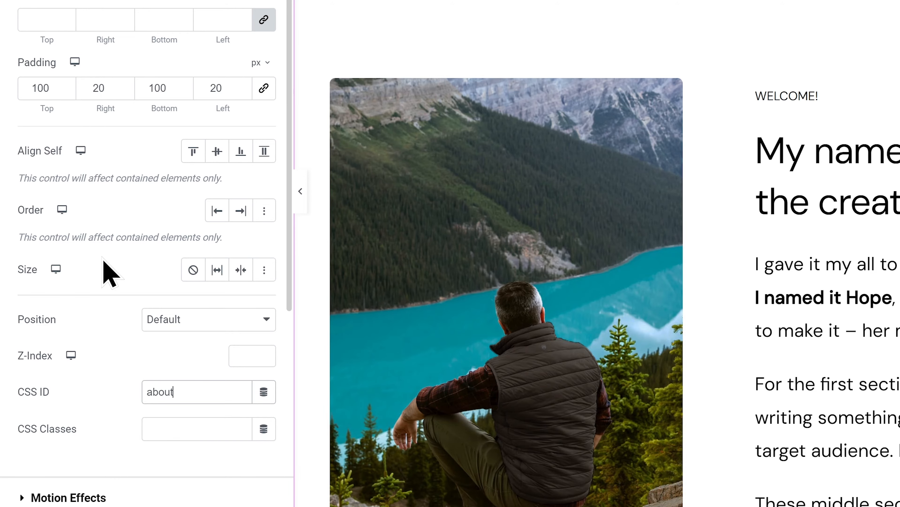
scroll(613, 271, "up", 8)
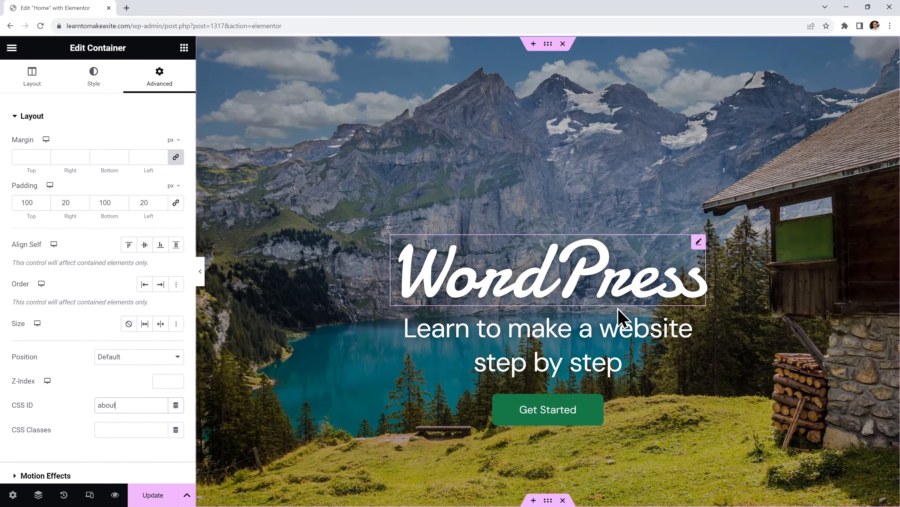
Link the Get Started button to #about and test the jump in preview
left_click(604, 410)
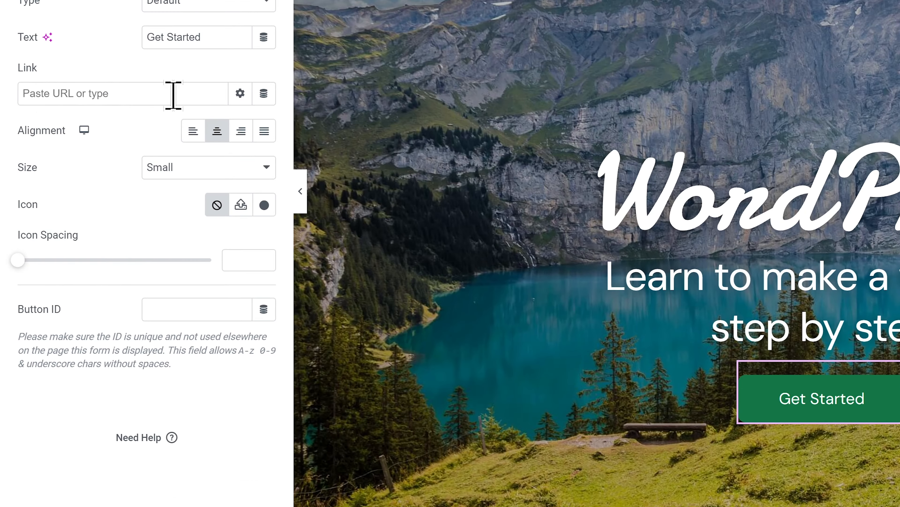
type("#about")
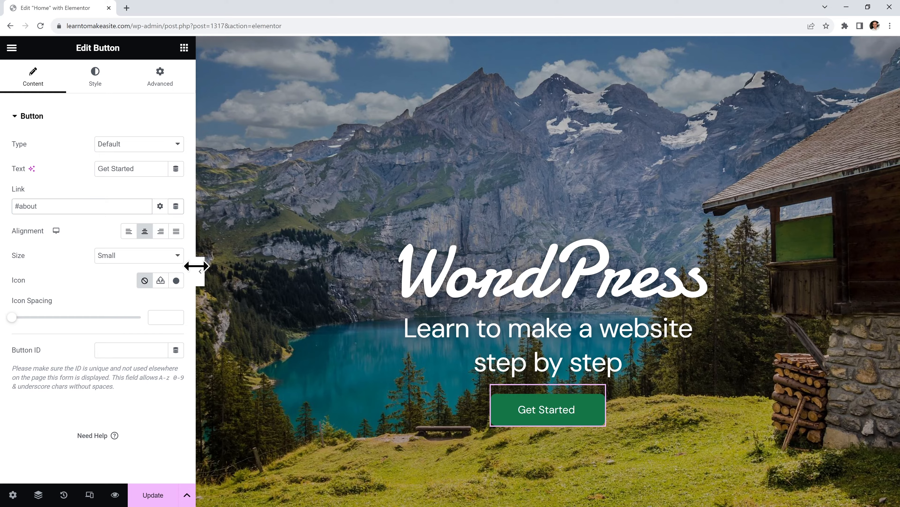
left_click(200, 271)
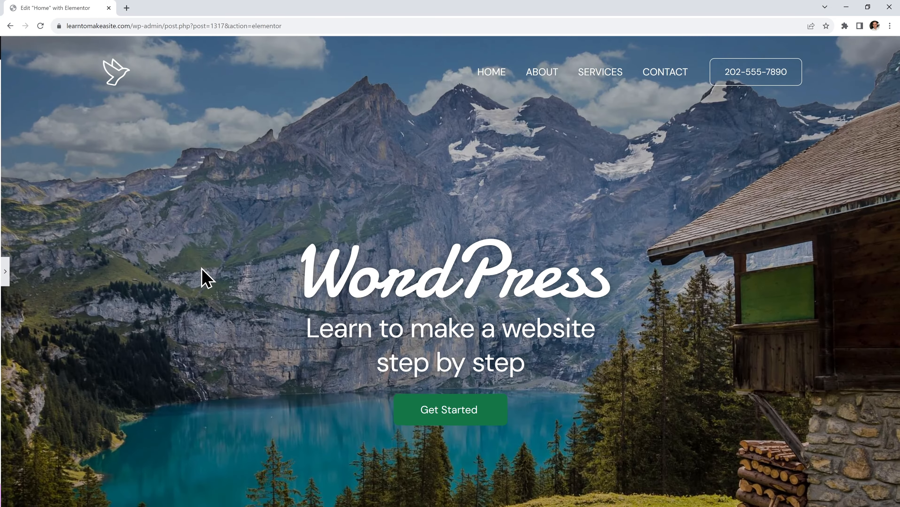
left_click(487, 407)
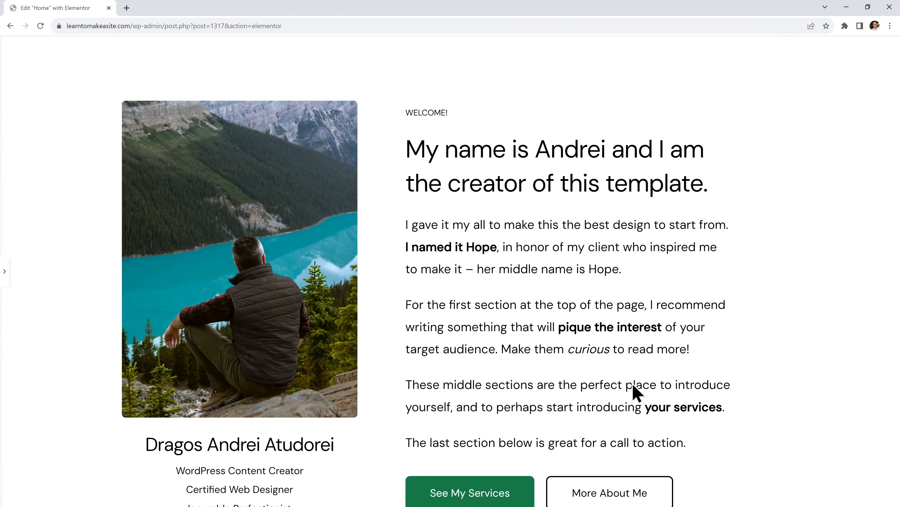
scroll(546, 251, "up", 5)
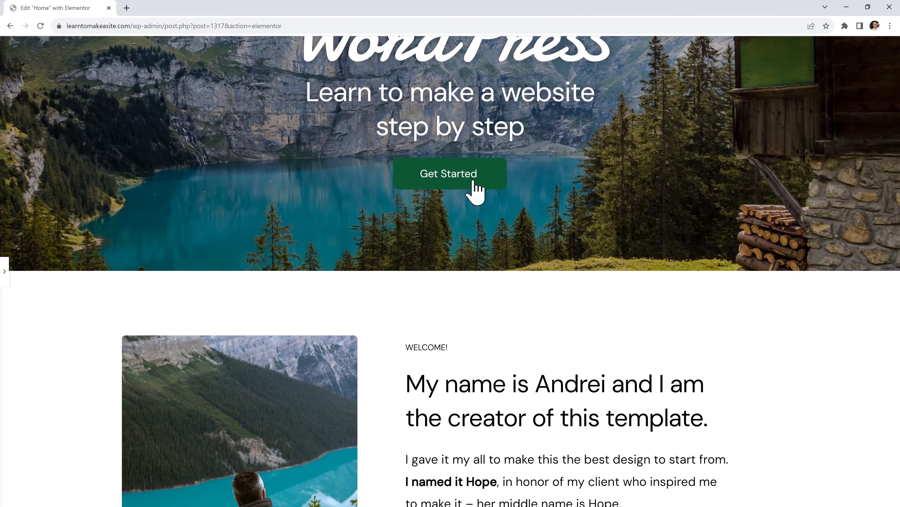
left_click(467, 175)
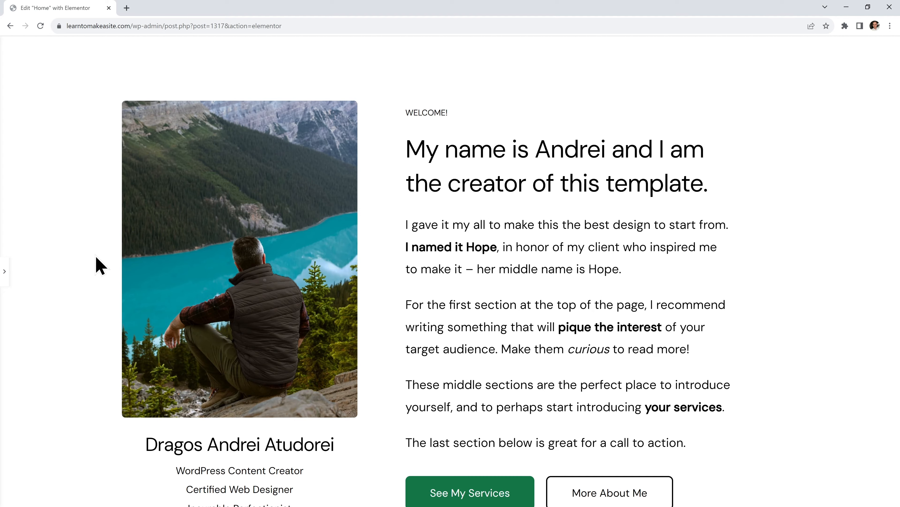
left_click(4, 271)
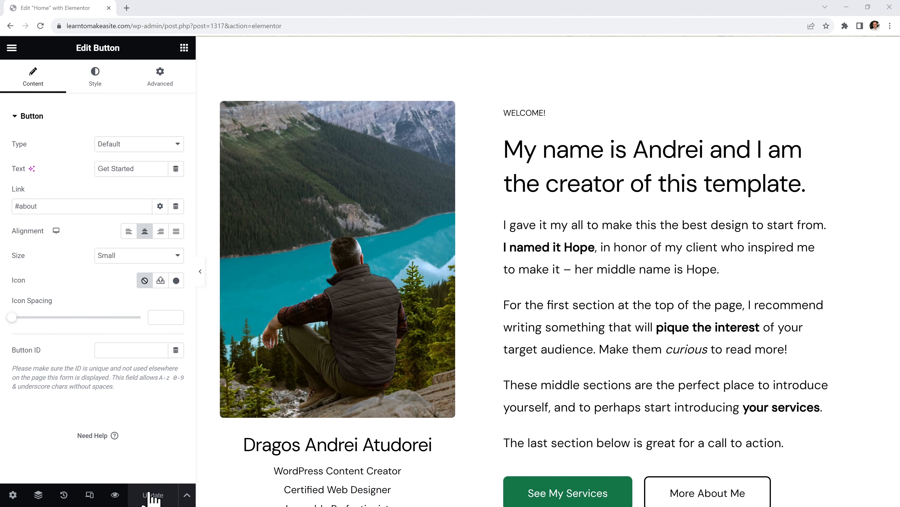
scroll(569, 287, "up", 10)
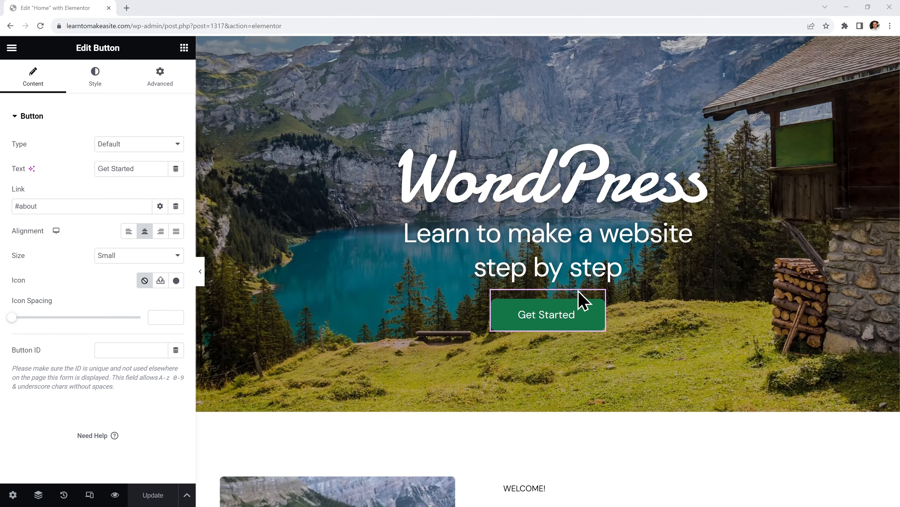
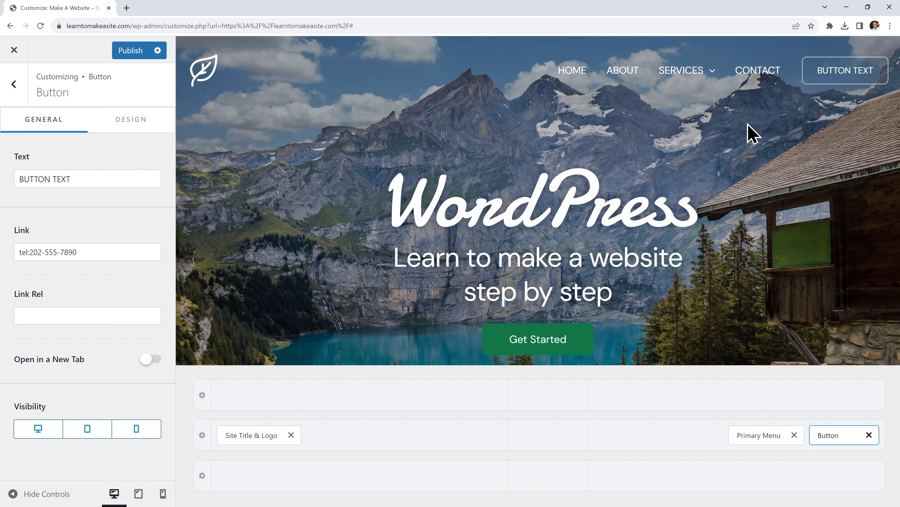
triple_click(95, 251)
left_click_drag(87, 179, 18, 180)
key("ctrl+v")
left_click(102, 211)
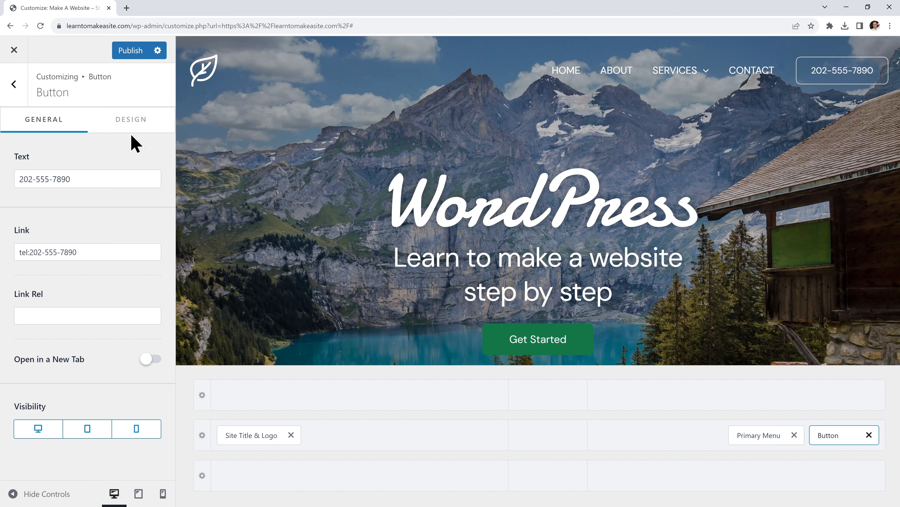
Try a new top border width on the button's Design tab, leaving the border at 1
left_click(130, 125)
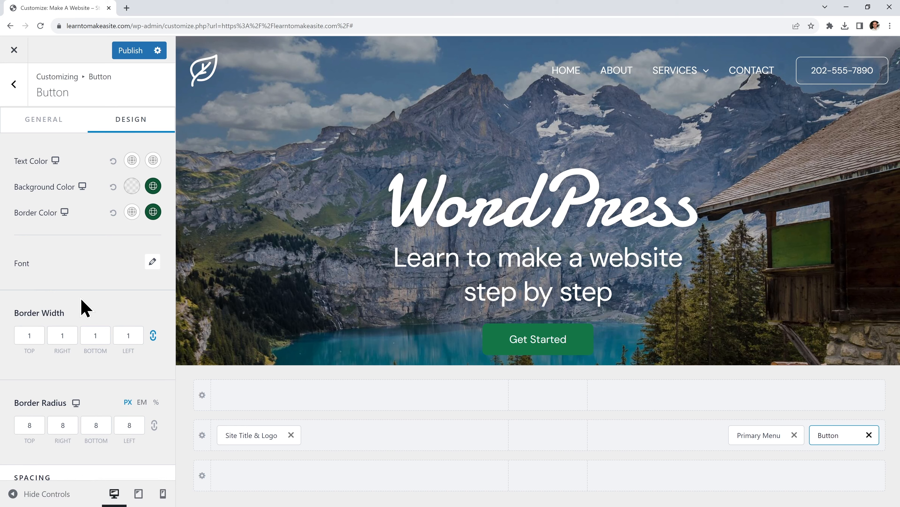
left_click(31, 339)
double_click(35, 336)
type("3")
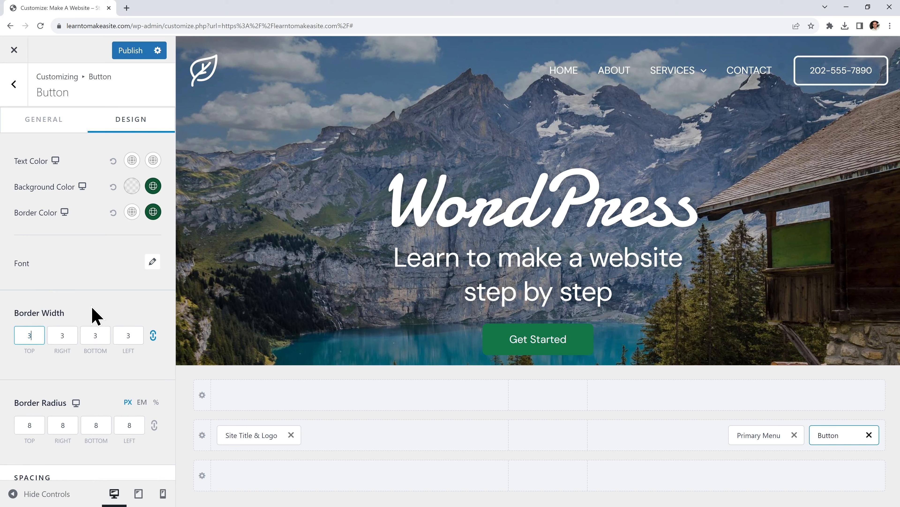
type("1")
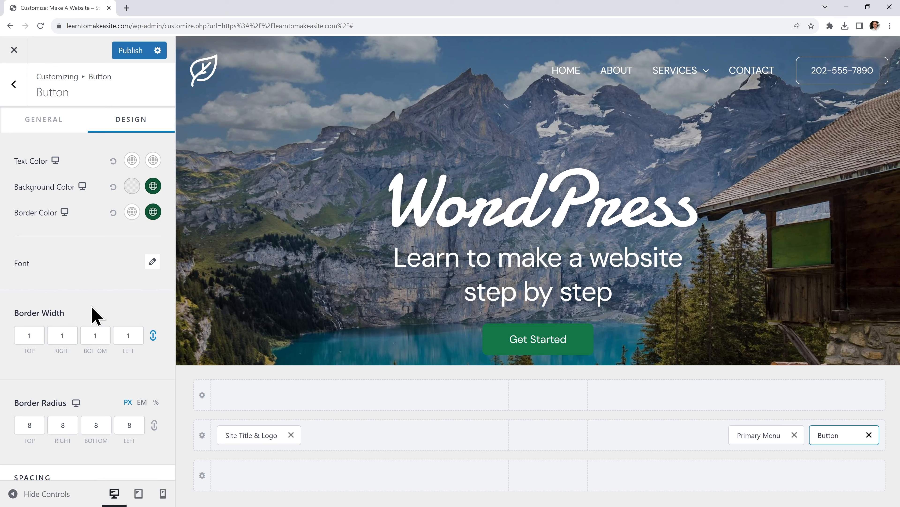
left_click(18, 89)
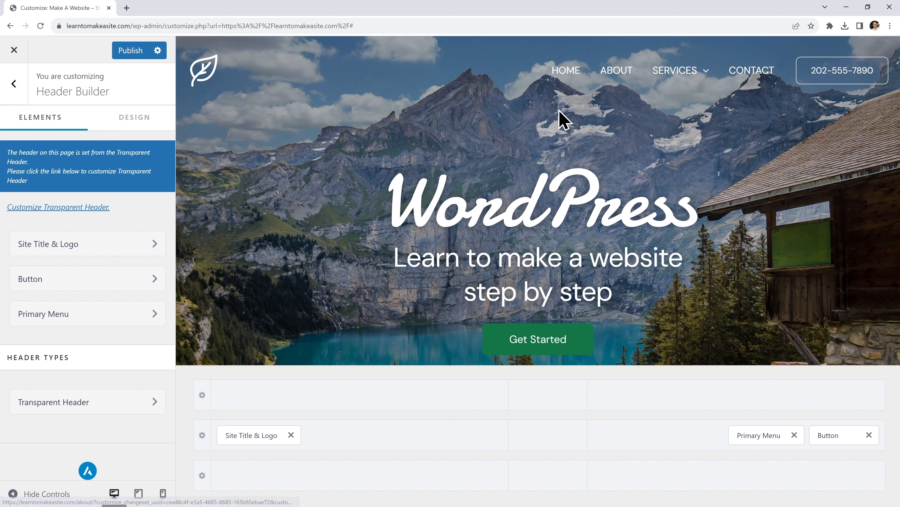
Set the transparent header's Menu Color Text/Link to white after trying red
left_click(95, 209)
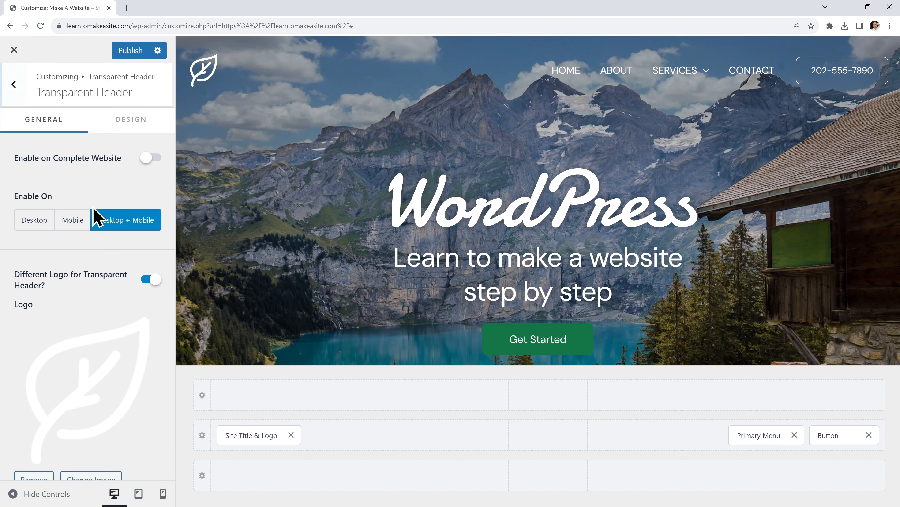
left_click(129, 123)
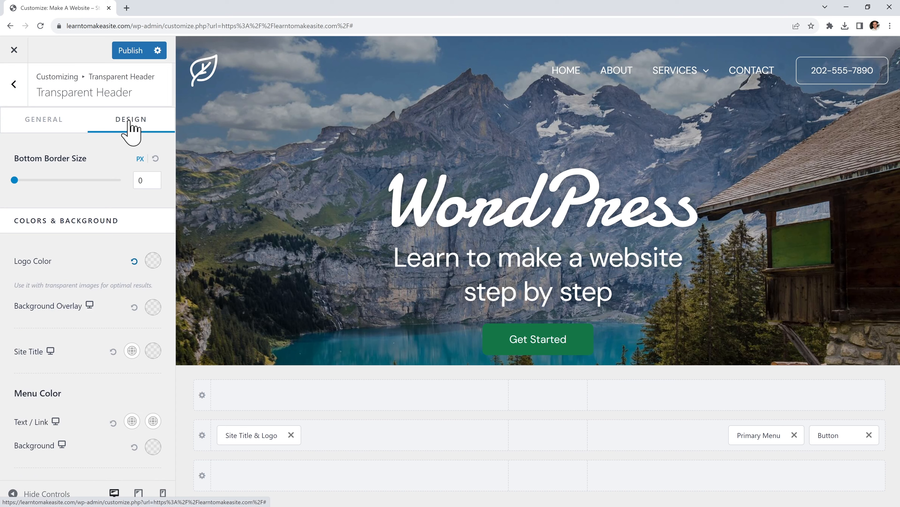
scroll(85, 354, "down", 4)
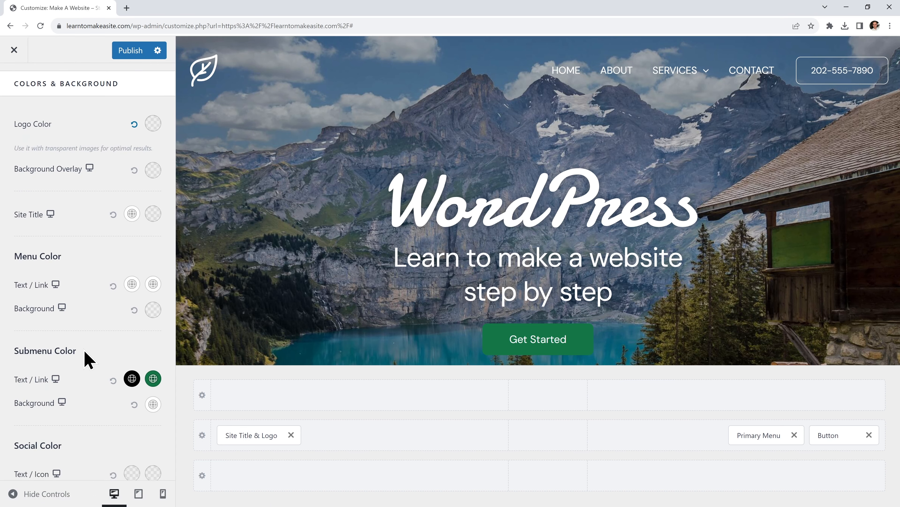
left_click(132, 283)
left_click_drag(159, 343, 164, 317)
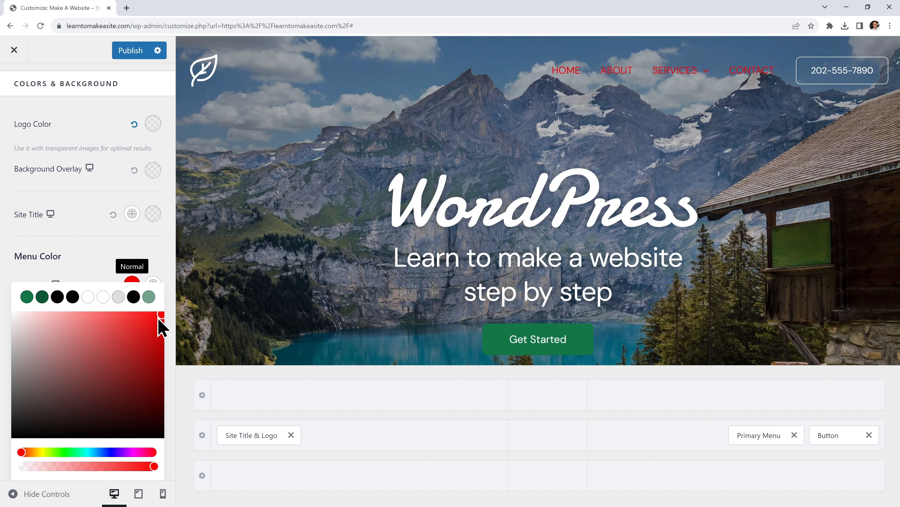
left_click(103, 291)
left_click(104, 279)
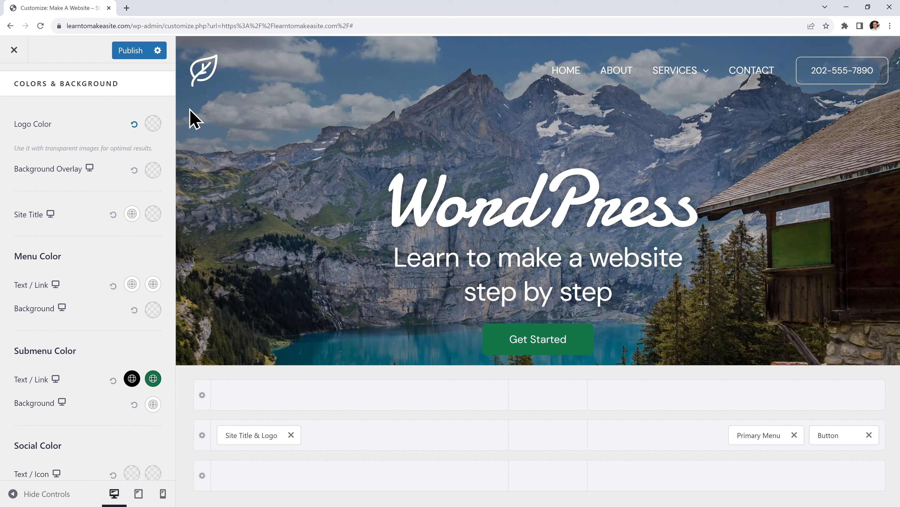
Publish the header changes and return to the main Customizer menu
left_click(133, 56)
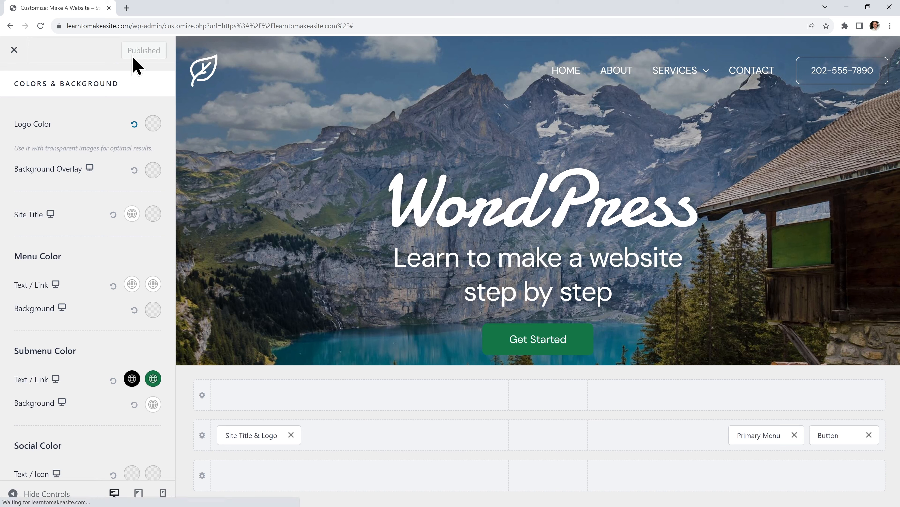
scroll(91, 136, "up", 4)
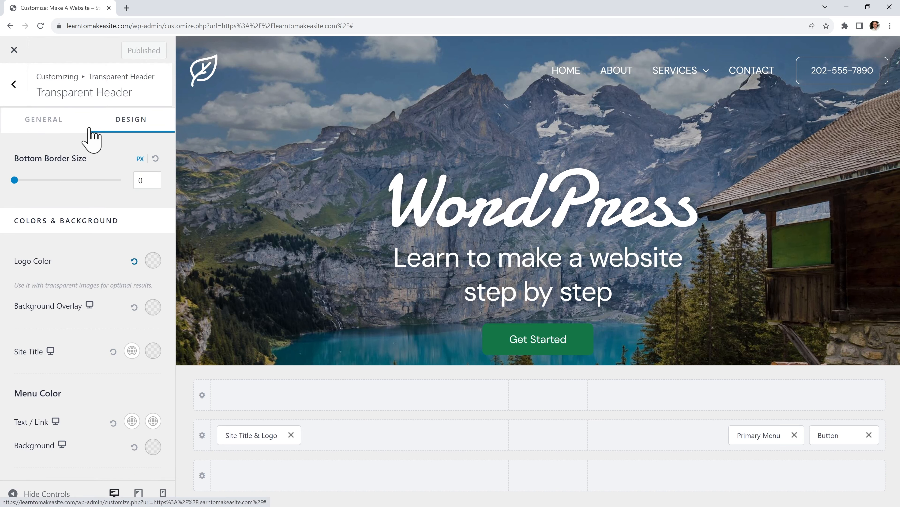
left_click(18, 88)
left_click(18, 88)
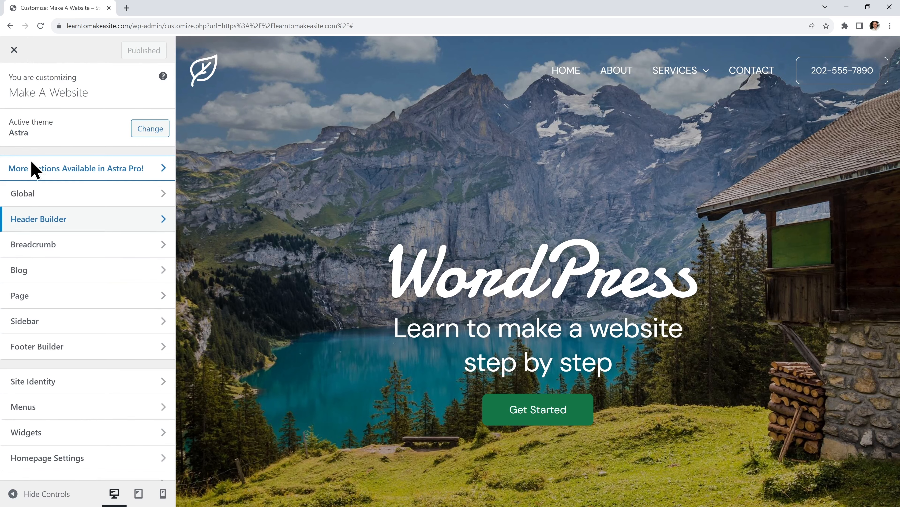
Open the Footer Menu element's settings in the Footer Builder
scroll(448, 280, "down", 5)
scroll(447, 278, "down", 15)
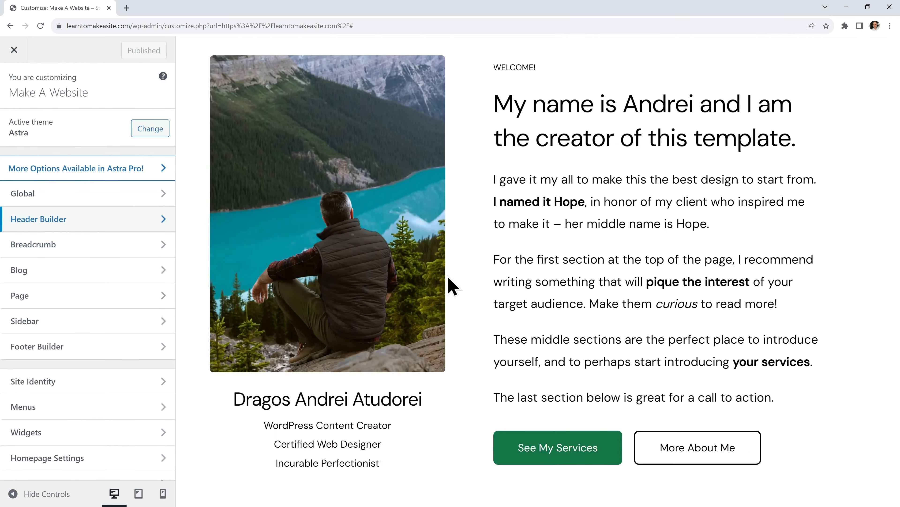
scroll(451, 281, "down", 9)
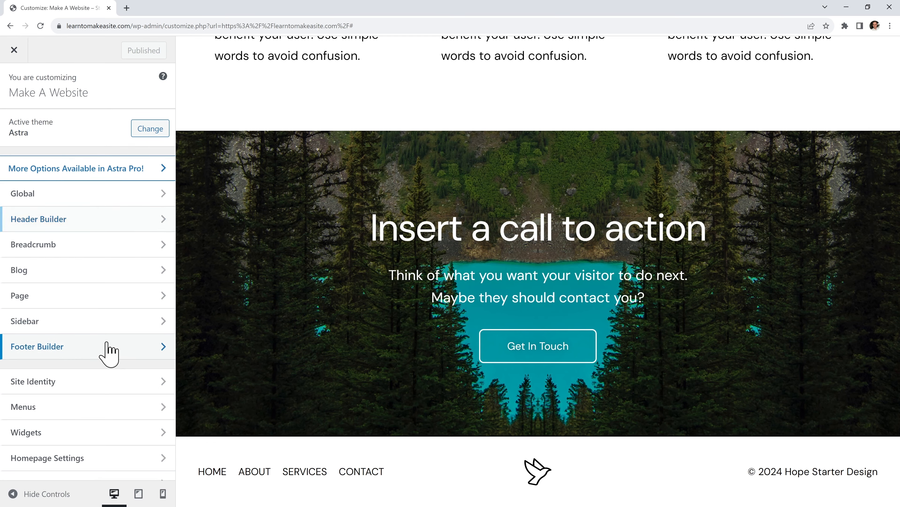
left_click(109, 353)
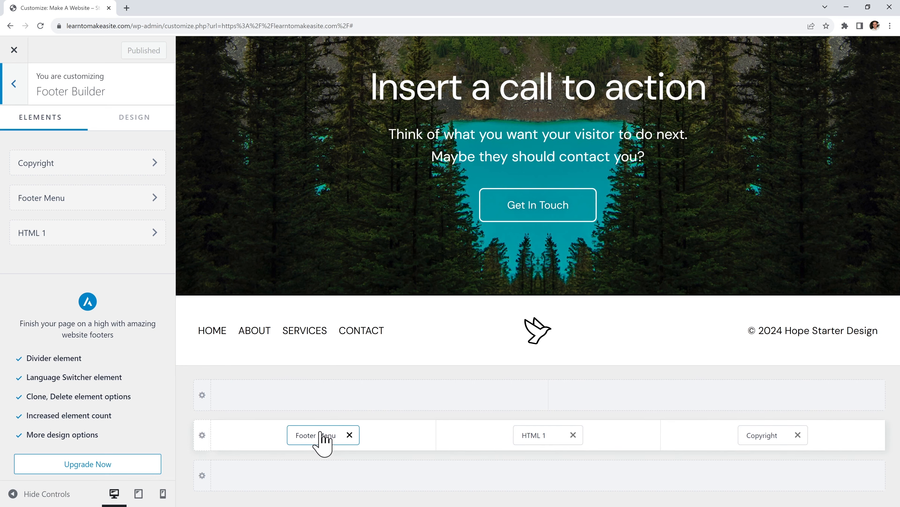
left_click(321, 434)
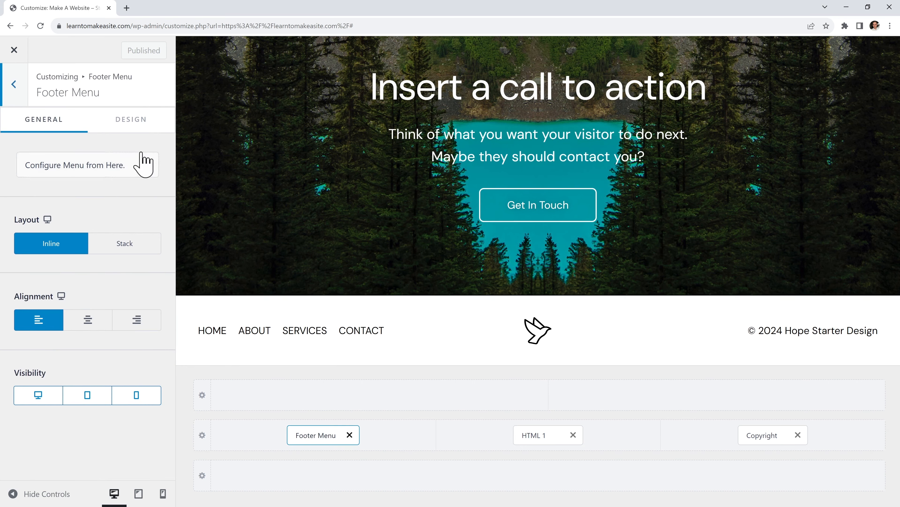
Test red for the footer menu links, reset them to black (000000), and open HTML 1
left_click(132, 128)
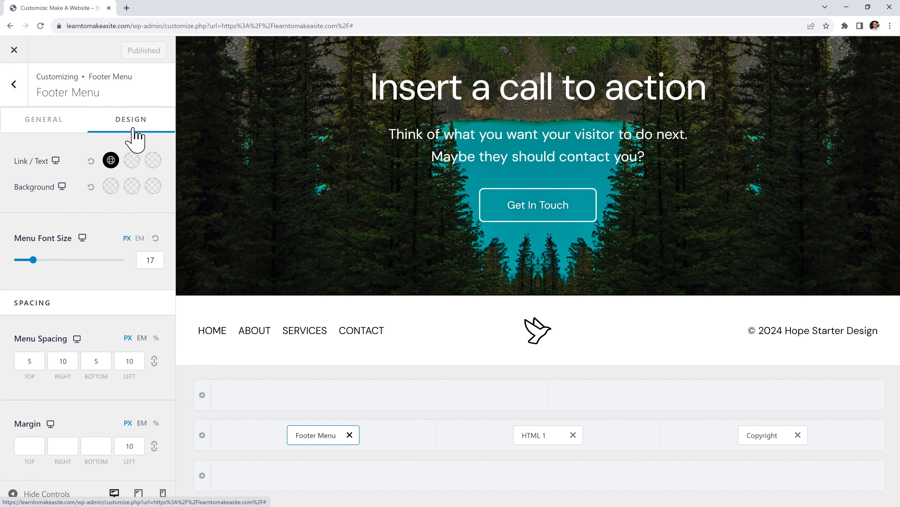
left_click(111, 160)
left_click(158, 221)
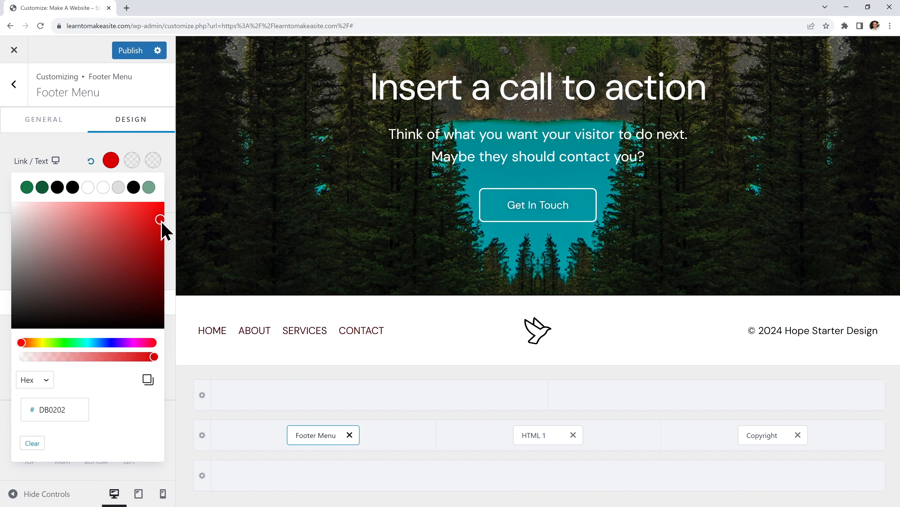
left_click(72, 187)
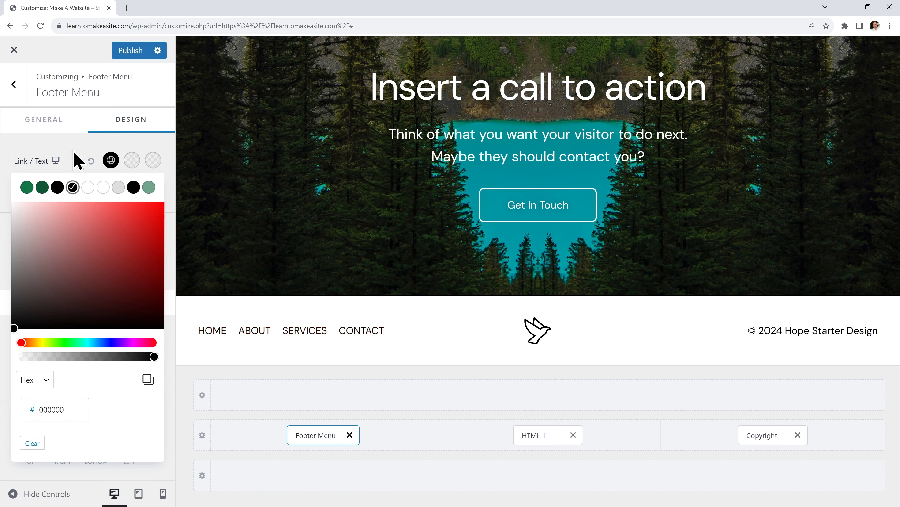
left_click(73, 152)
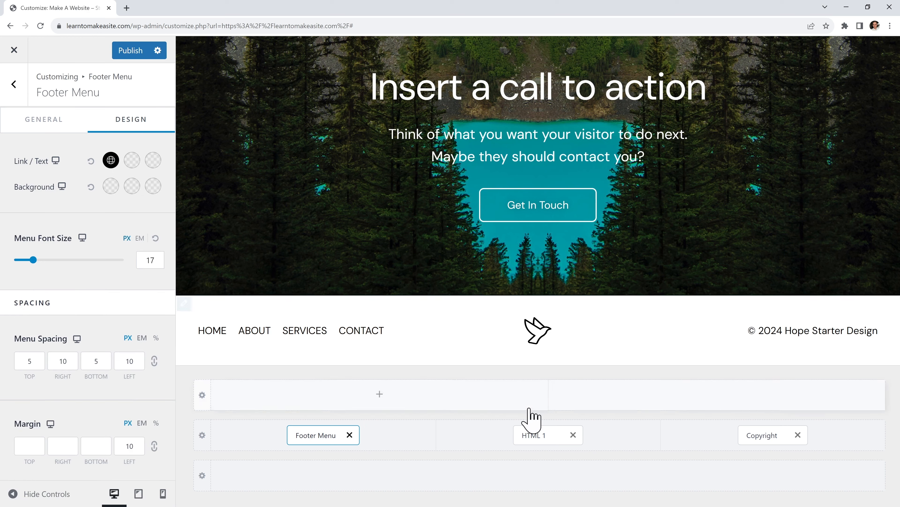
left_click(536, 435)
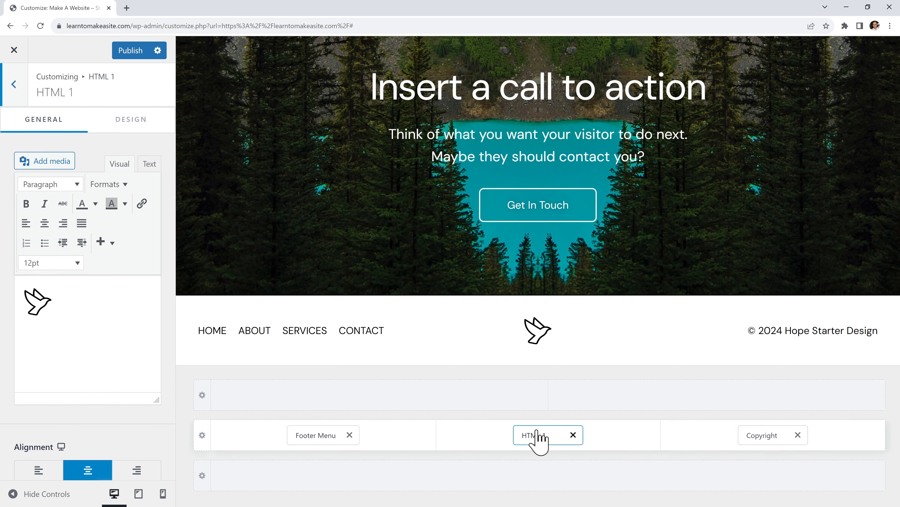
Replace the bird image in the HTML 1 content with the logo-green leaf image
left_click(41, 303)
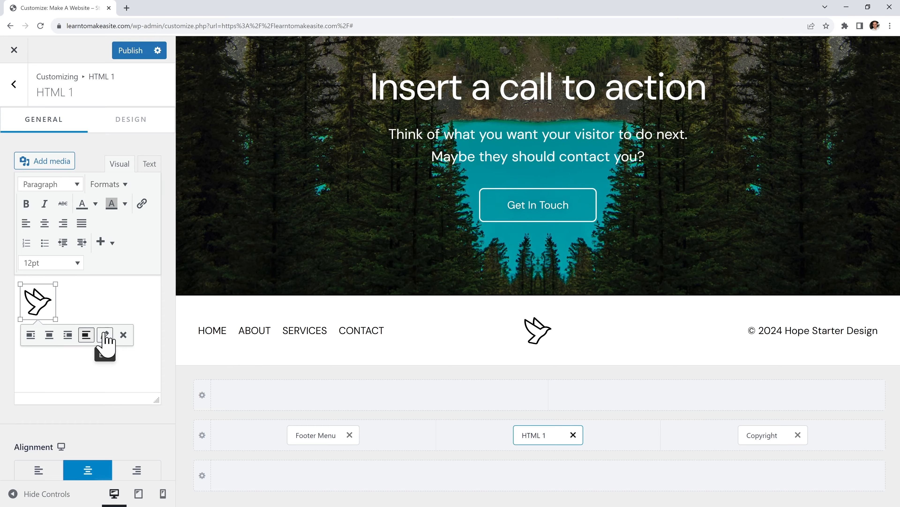
left_click(105, 334)
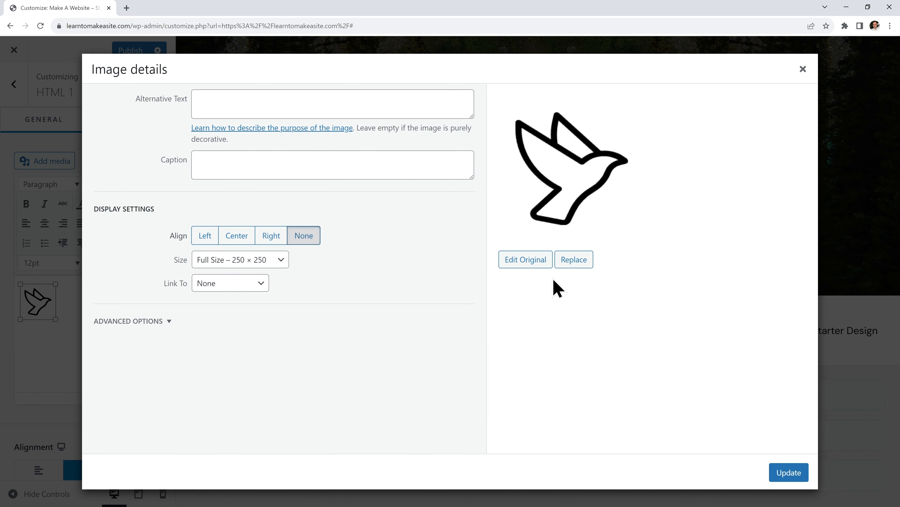
left_click(571, 261)
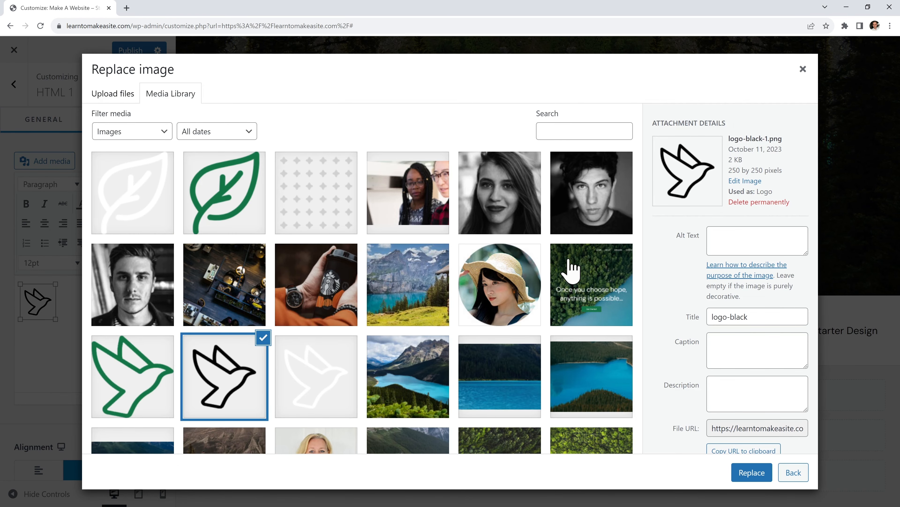
left_click(232, 200)
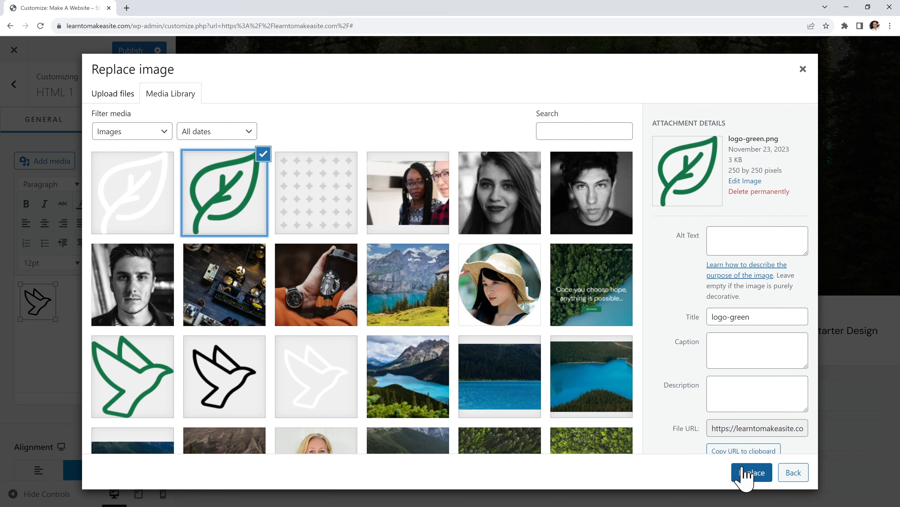
left_click(743, 475)
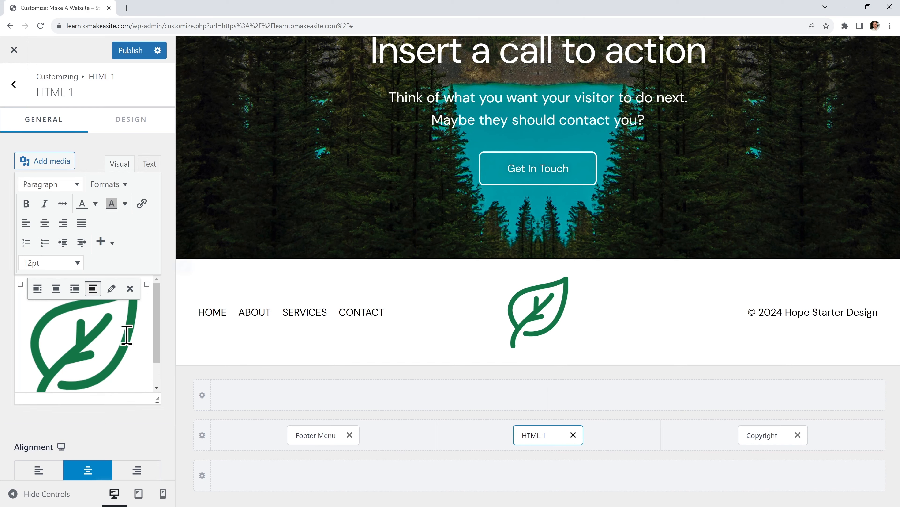
Centre the leaf logo and give it a custom 55 × 55 size
left_click(112, 289)
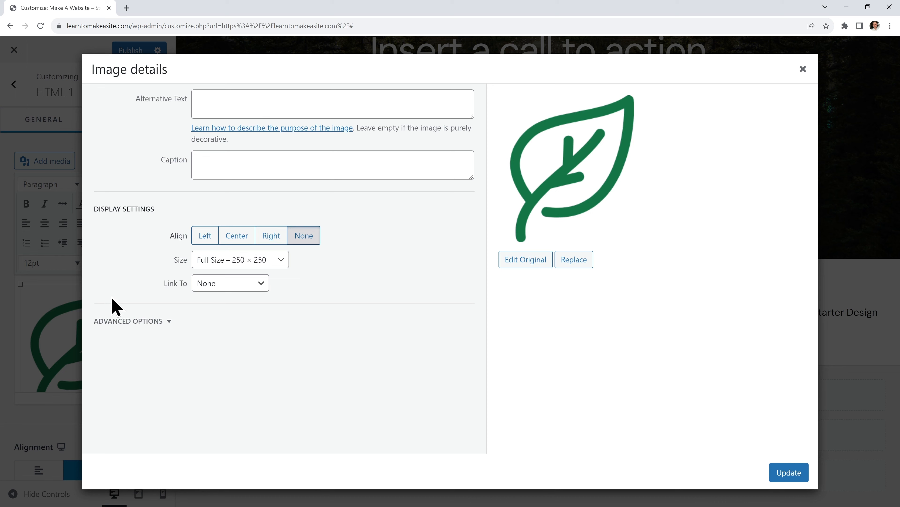
left_click(241, 245)
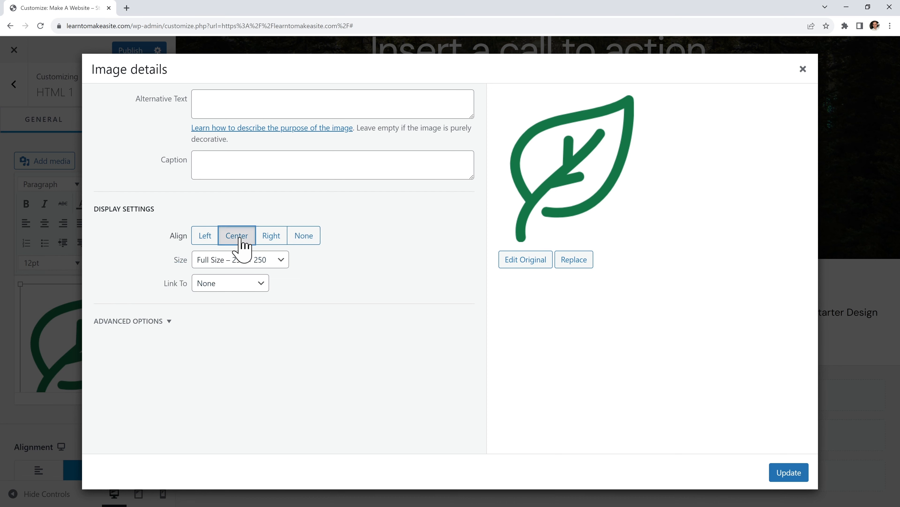
left_click(243, 261)
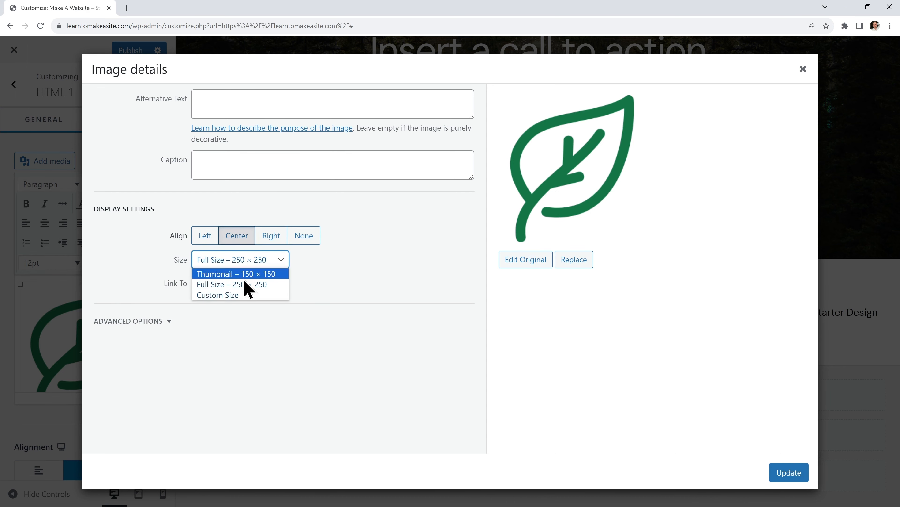
left_click(245, 302)
double_click(212, 294)
type("55")
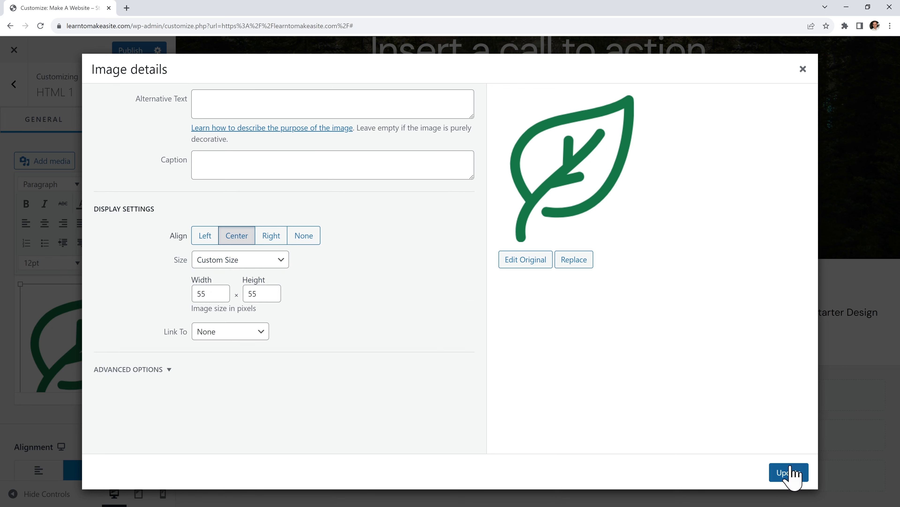
left_click(790, 473)
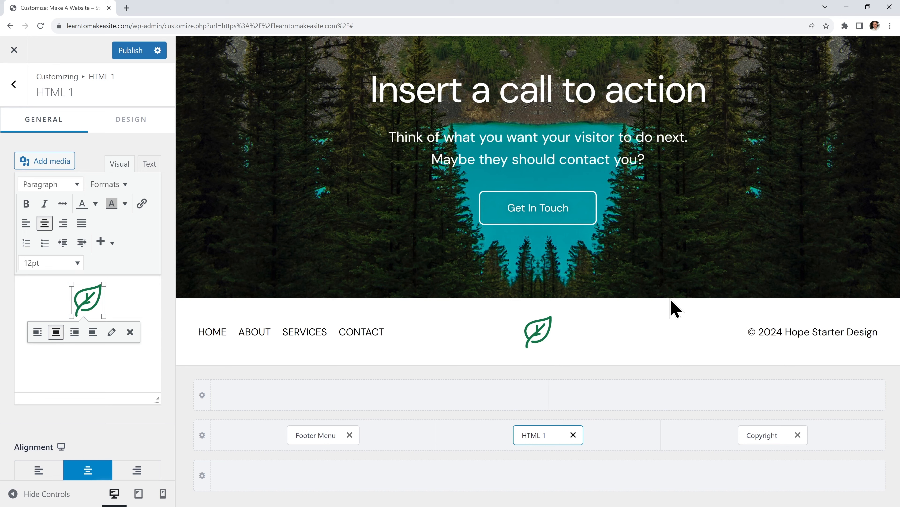
In the Copyright element, replace 'Hope Starter Design' with 'Hope by WP Maker' wording
left_click(773, 437)
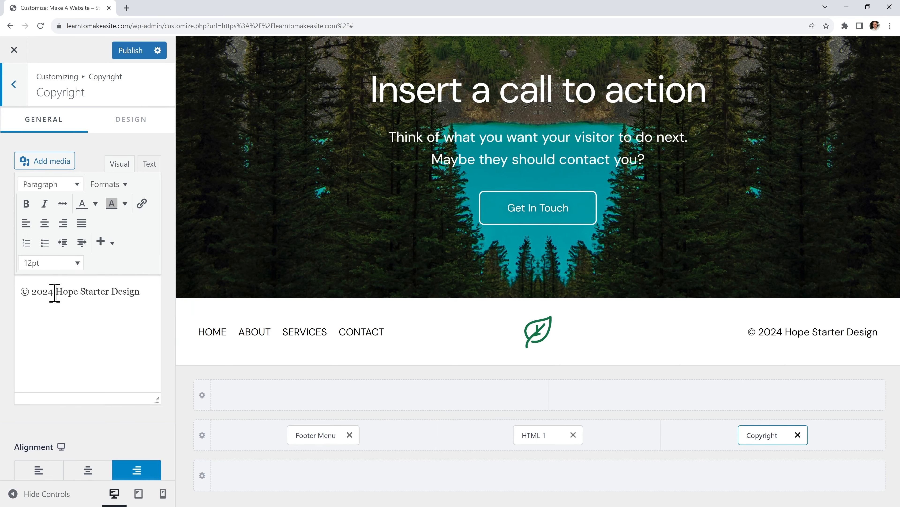
left_click_drag(54, 292, 152, 304)
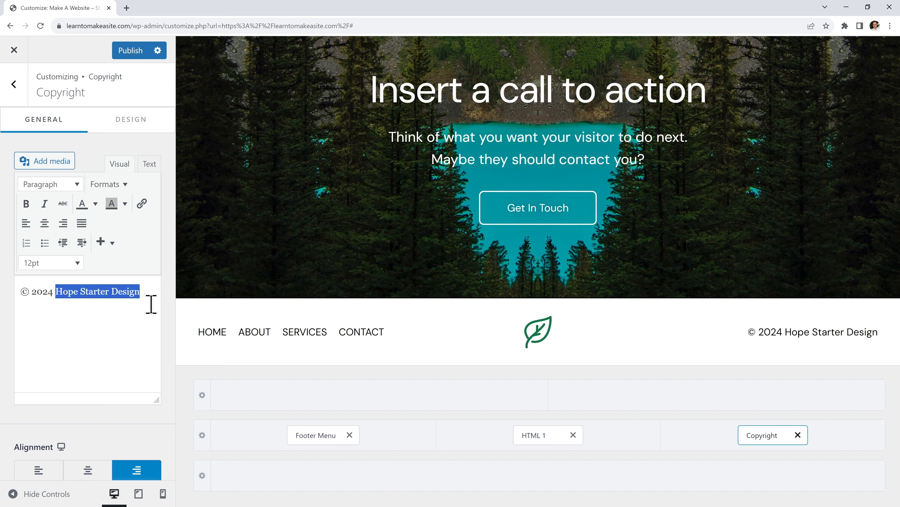
type("Hope by WP Mak")
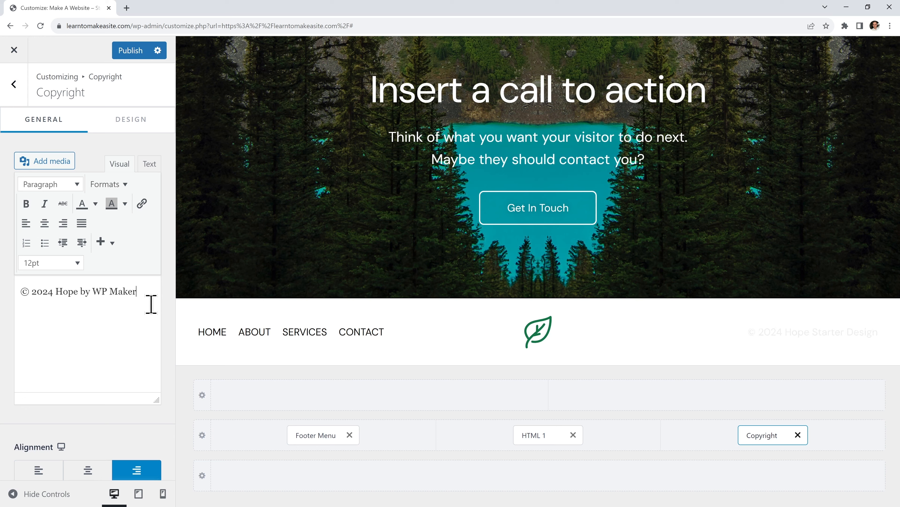
Link 'WP Maker' in the copyright text to the YouTube channel URL
left_click_drag(140, 292, 93, 292)
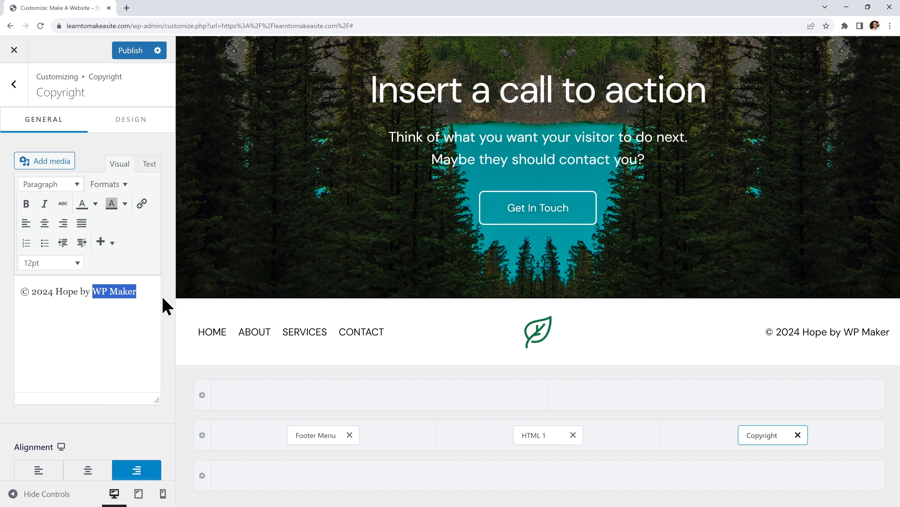
left_click(142, 203)
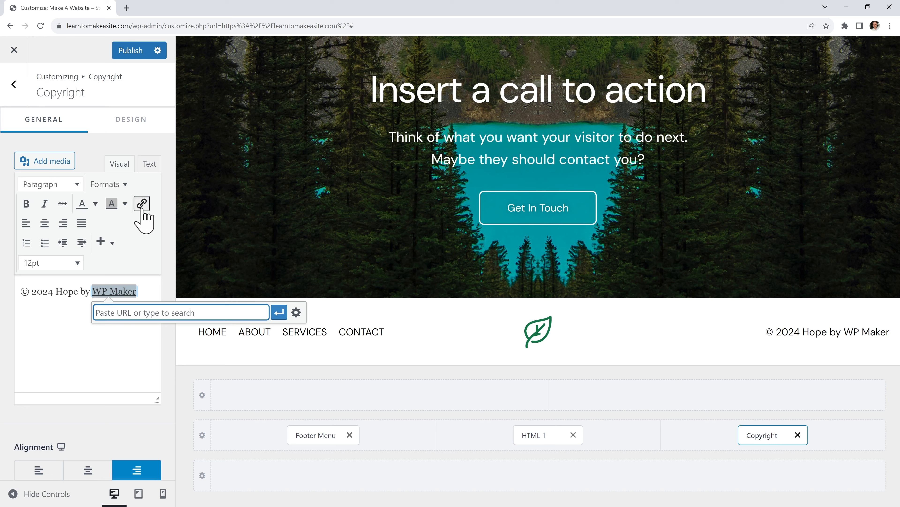
type("https://youtube.com/@wpmaker")
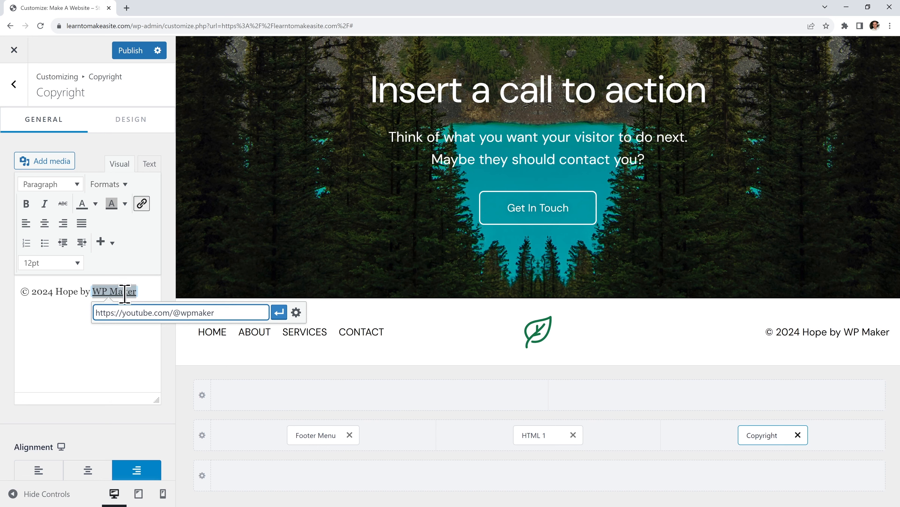
left_click(279, 312)
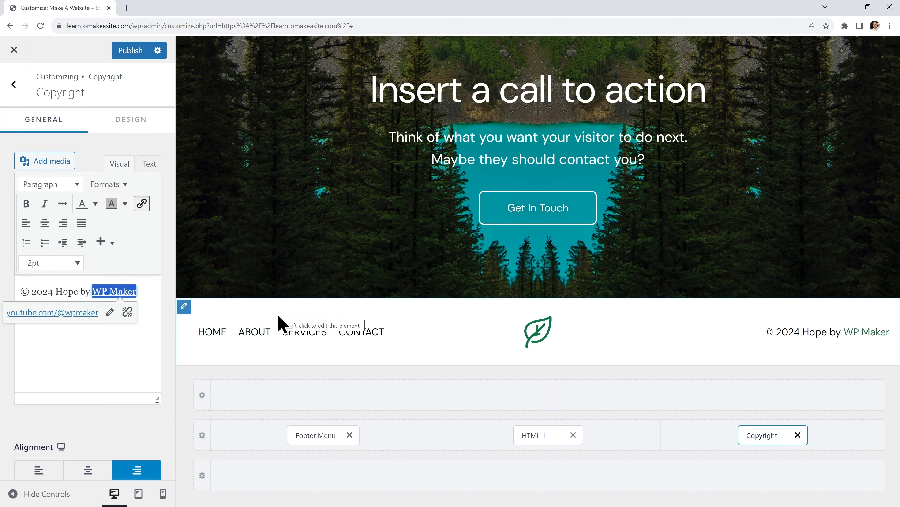
Check the footer in mobile, tablet and desktop previews, then publish it
left_click(163, 493)
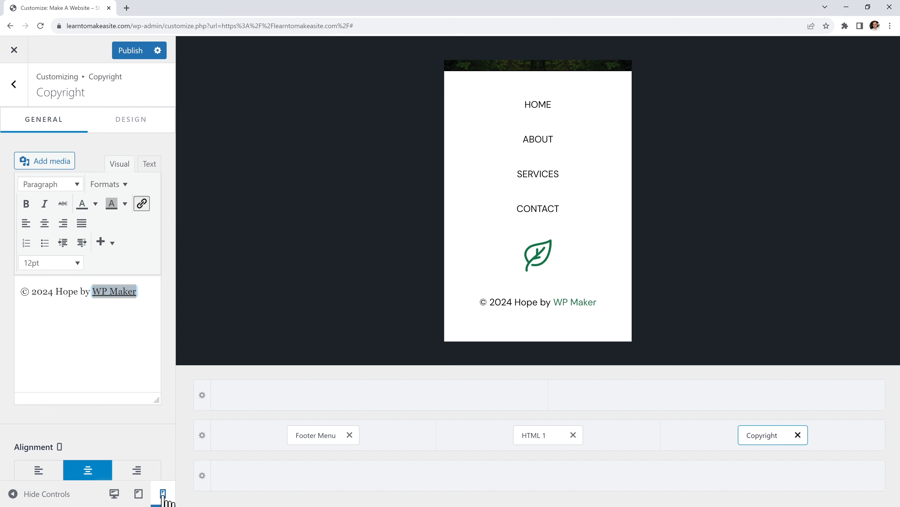
left_click(138, 493)
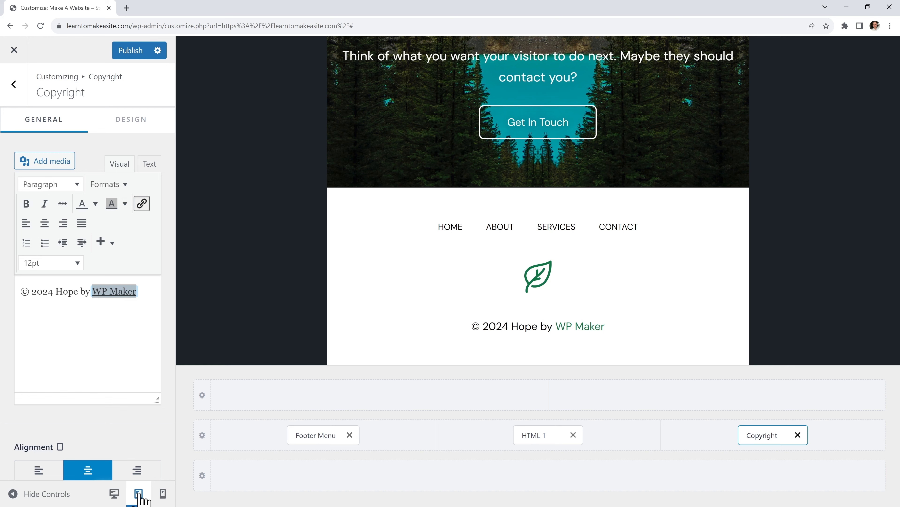
left_click(114, 494)
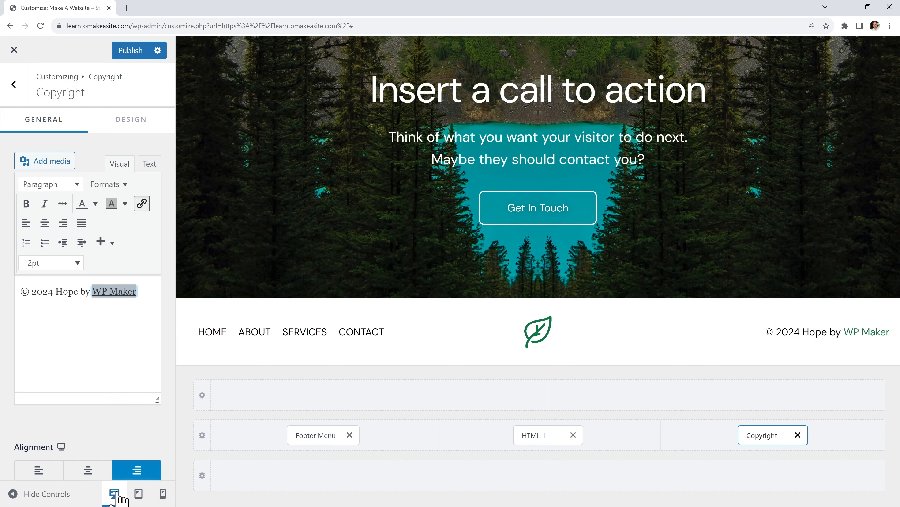
left_click(128, 53)
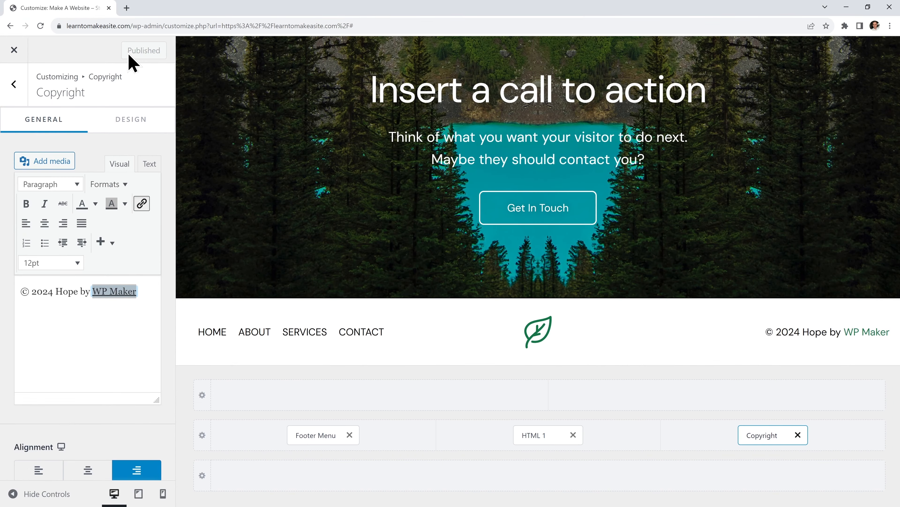
left_click(15, 83)
Set logo-green as the site icon without cropping, publish, and exit the Customizer
left_click(17, 83)
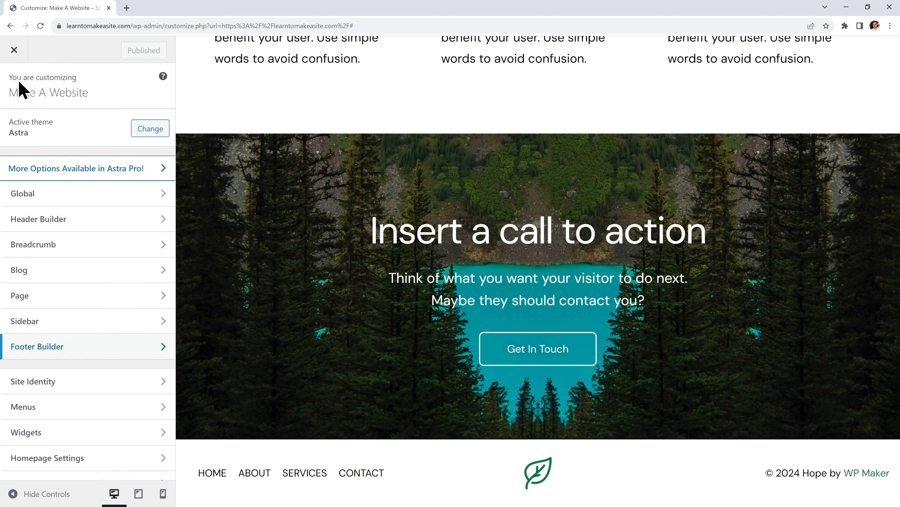
left_click(91, 382)
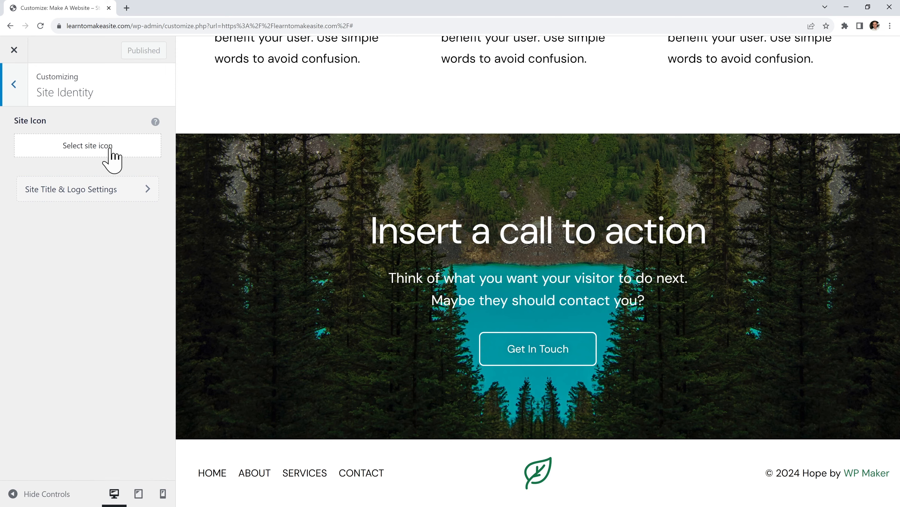
left_click(110, 156)
left_click(151, 198)
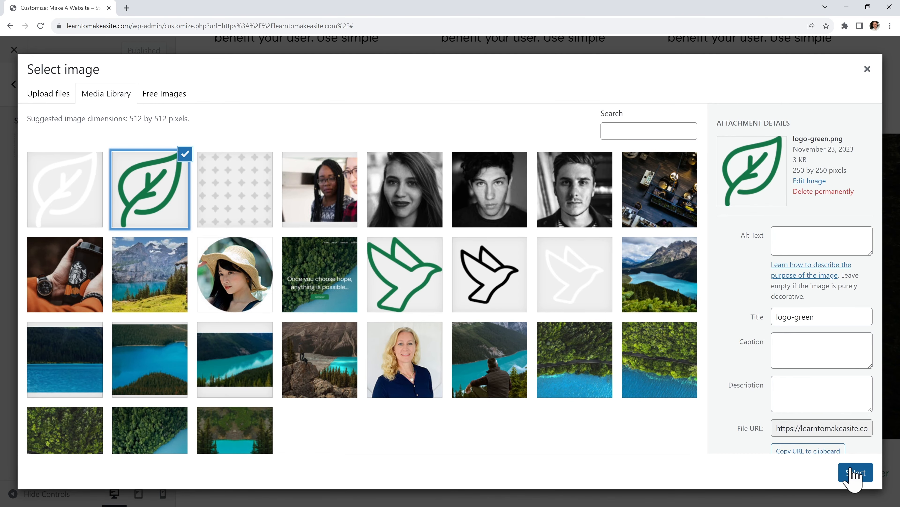
left_click(854, 473)
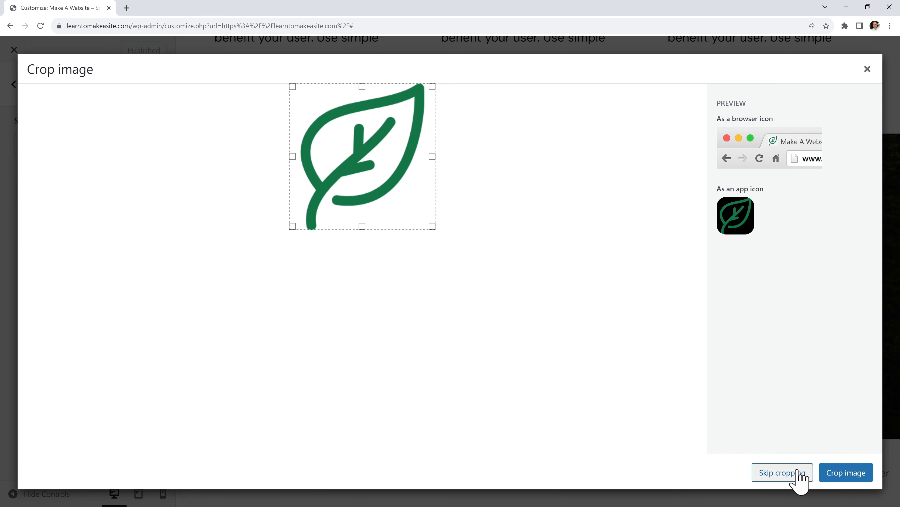
left_click(799, 475)
left_click(130, 49)
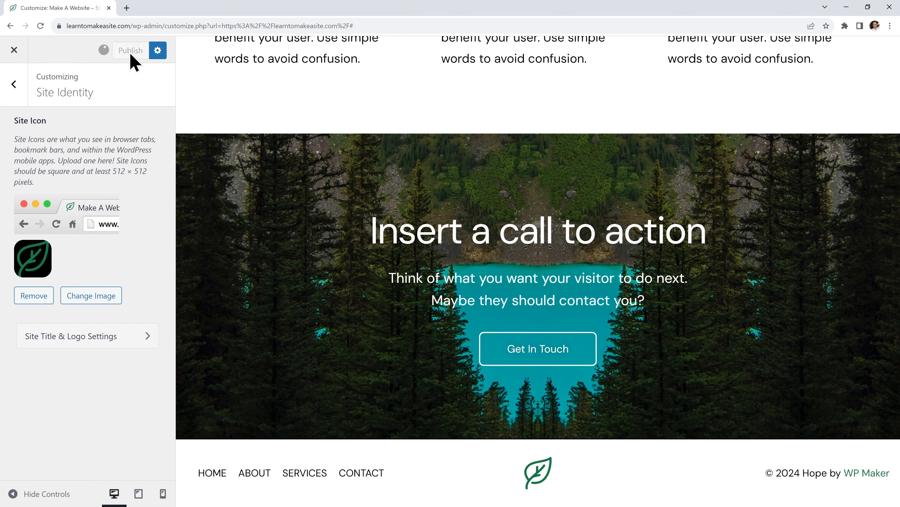
left_click(14, 50)
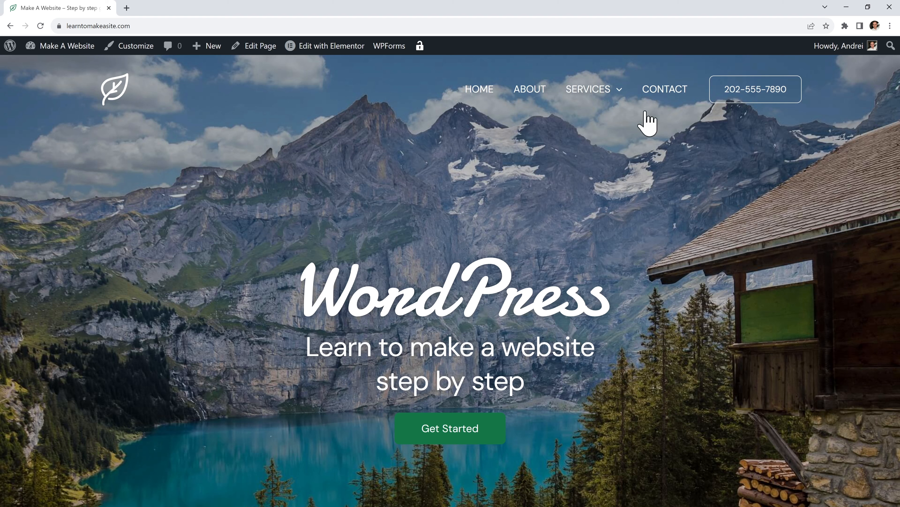
Go to the Contact page and scroll down to its contact form
left_click(664, 91)
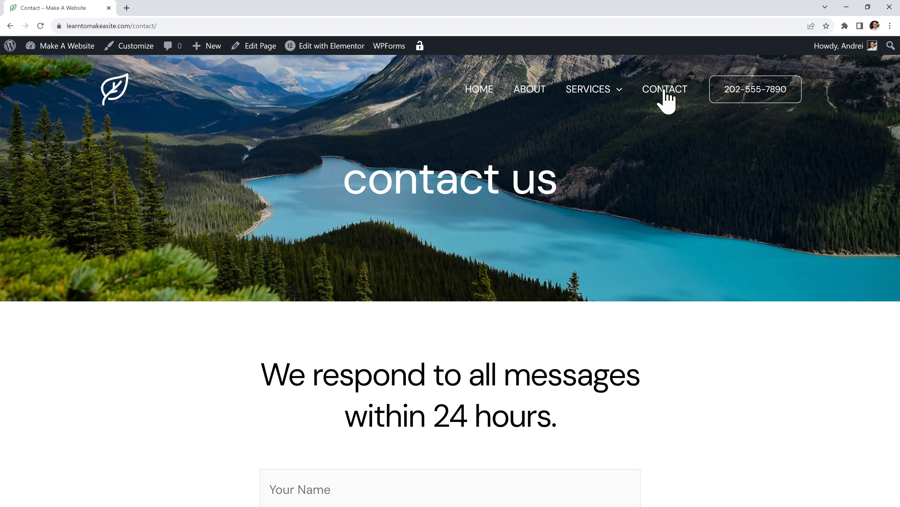
scroll(694, 182, "down", 5)
scroll(697, 184, "down", 1)
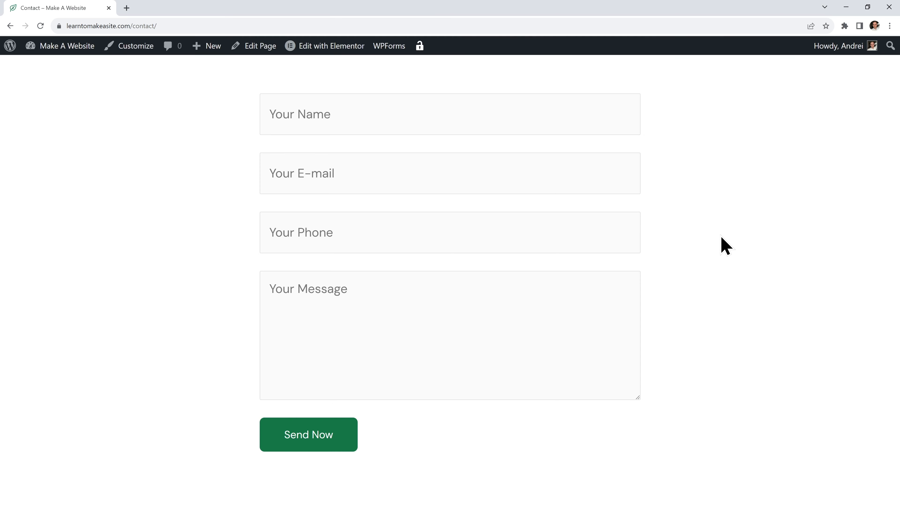
Delete the old footer CSS from Additional CSS and switch to the make-a-website folder
left_click(133, 48)
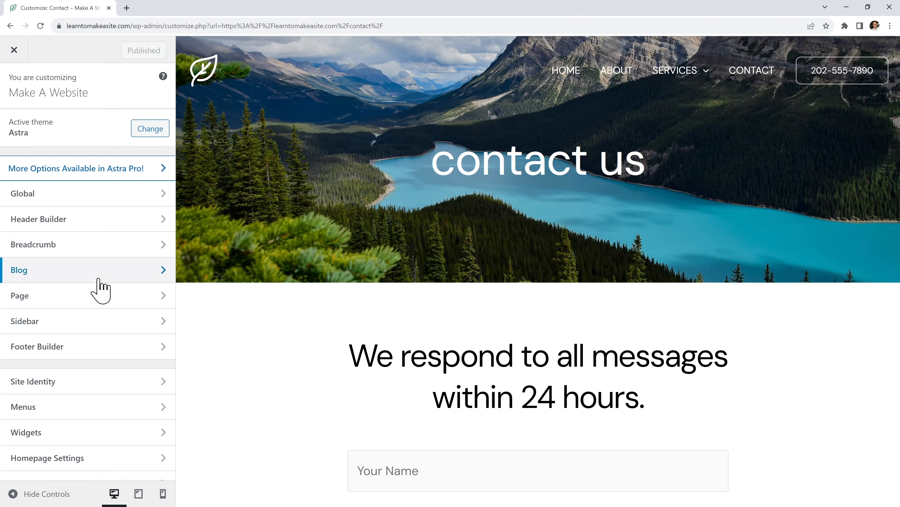
scroll(99, 281, "down", 1)
left_click(98, 467)
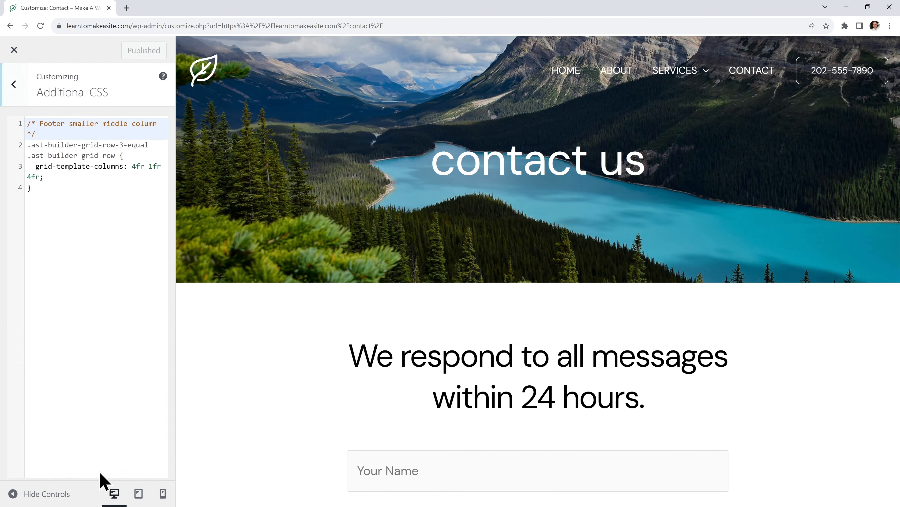
left_click_drag(82, 188, 34, 114)
key("BackSpace")
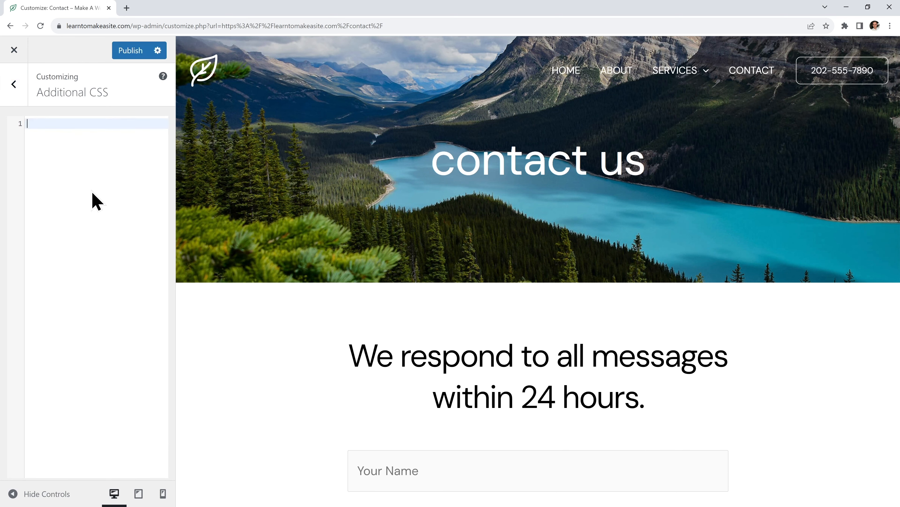
key("alt+Tab")
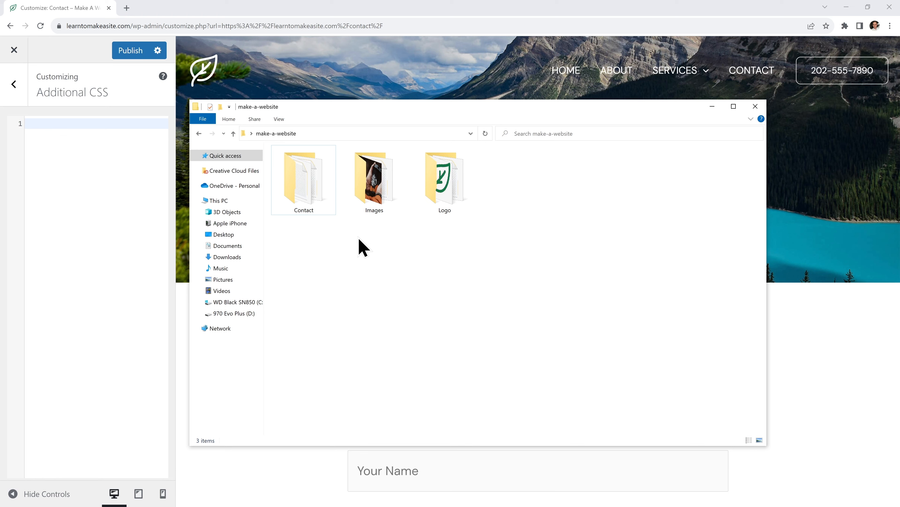
Copy the full contents of Contact/contact-style-1.txt and close Notepad
double_click(317, 203)
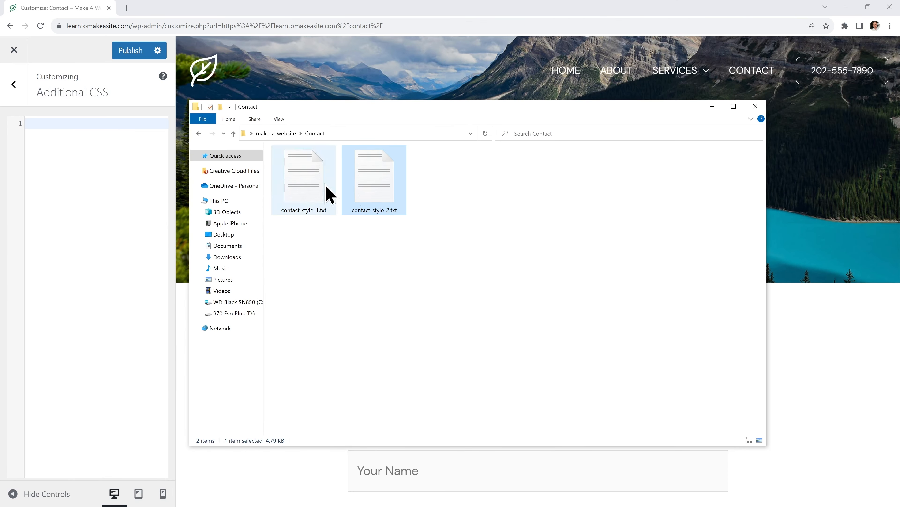
left_click(315, 183)
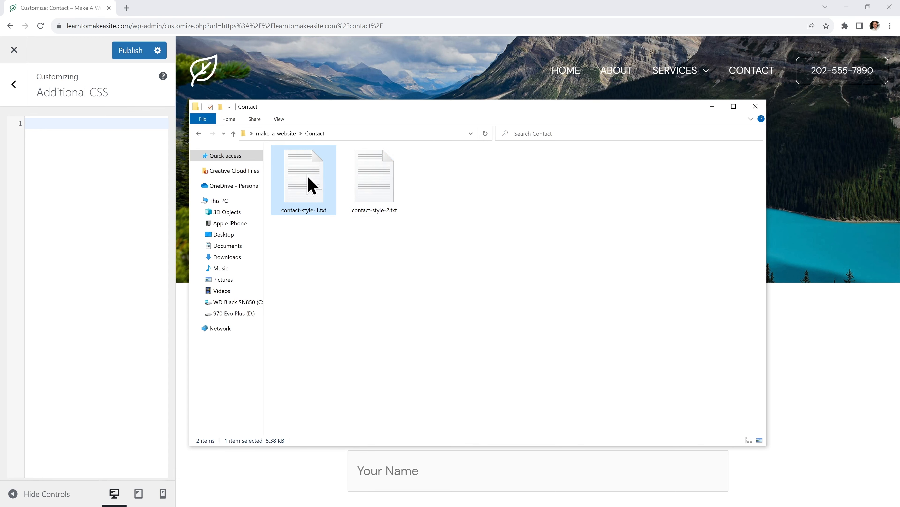
double_click(308, 184)
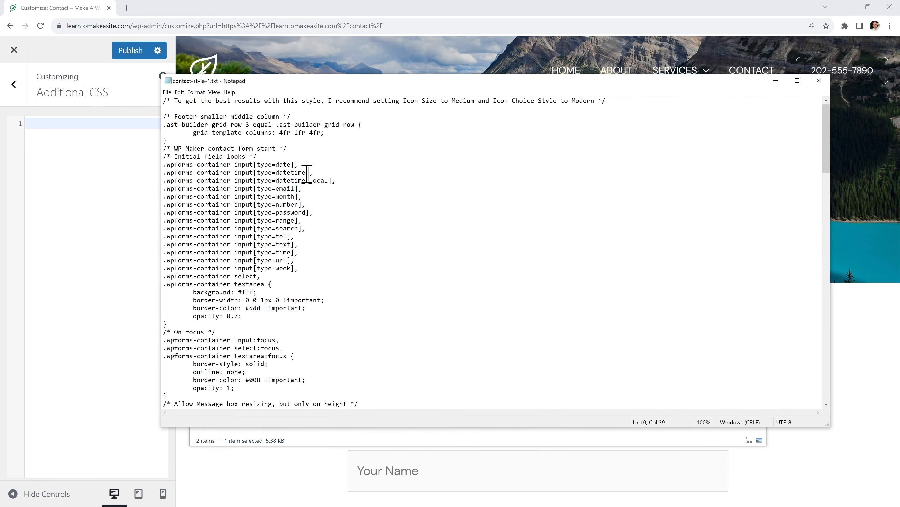
key("ctrl+a")
right_click(307, 174)
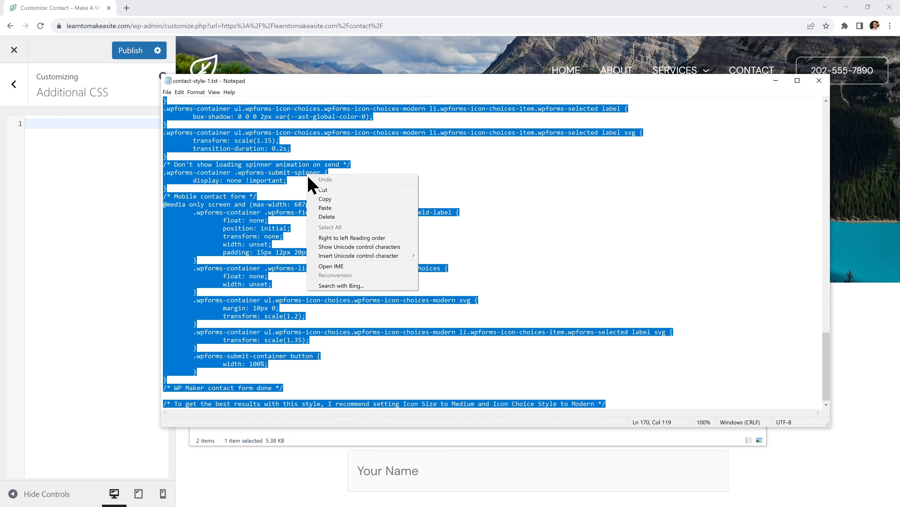
left_click(342, 205)
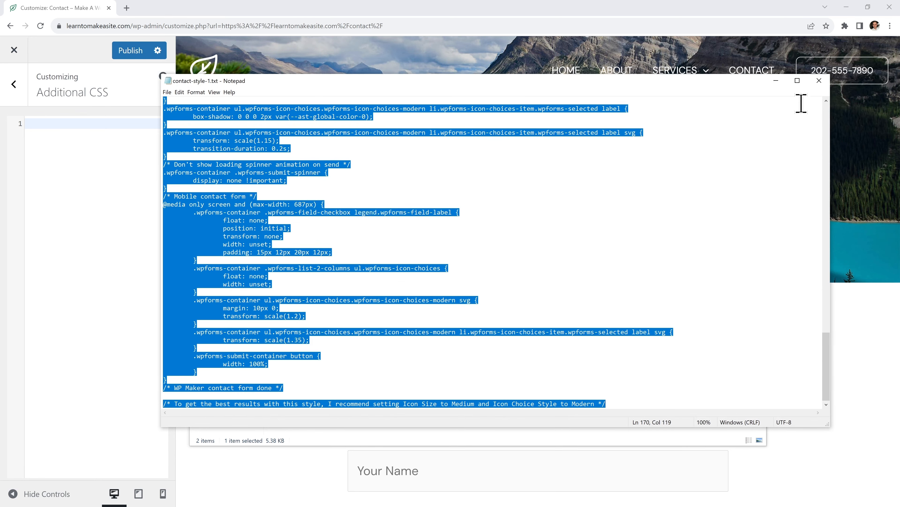
left_click(819, 81)
Paste the copied contact-form CSS into Additional CSS and publish it
left_click(754, 108)
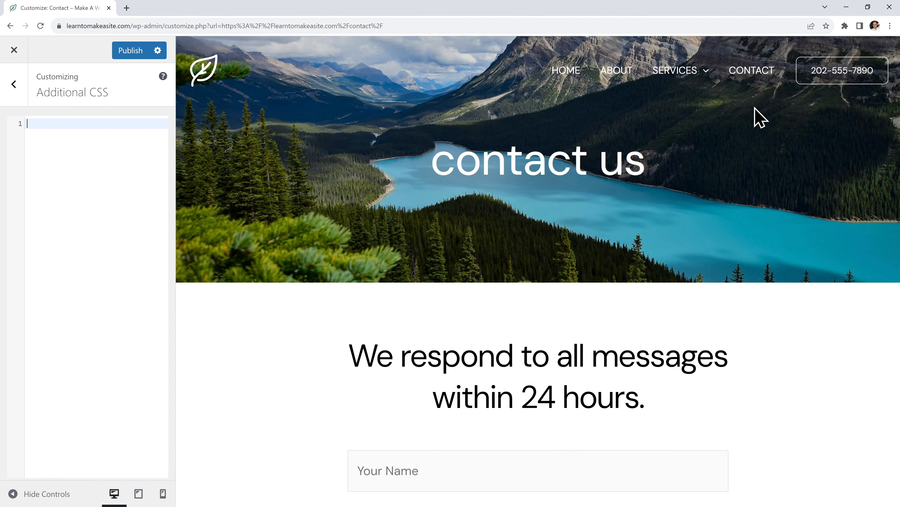
right_click(106, 124)
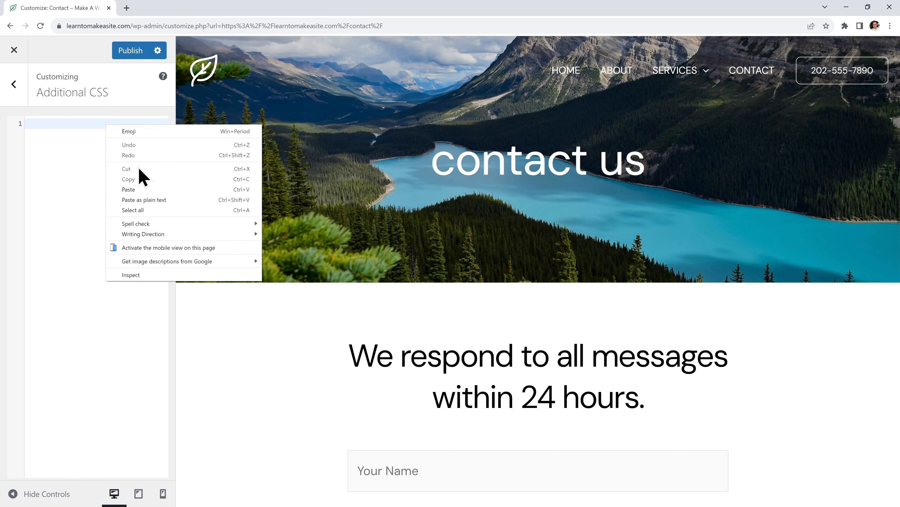
left_click(141, 190)
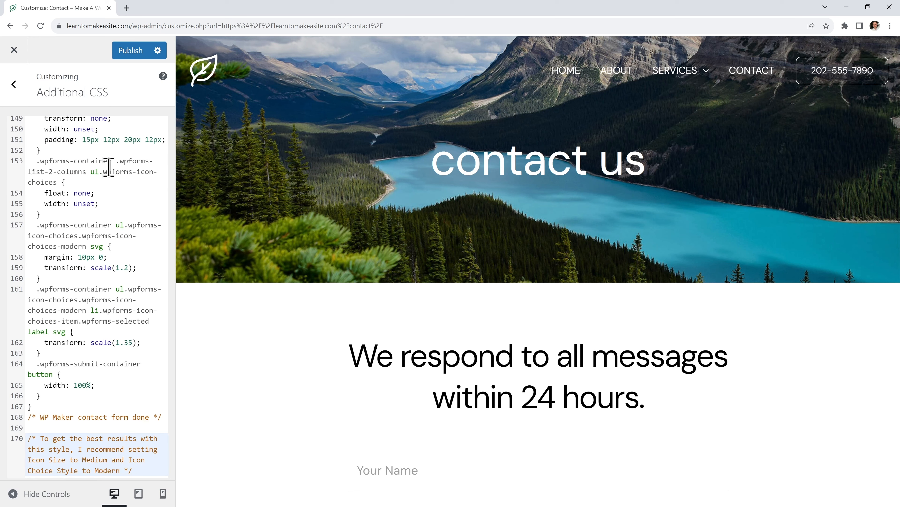
left_click(130, 51)
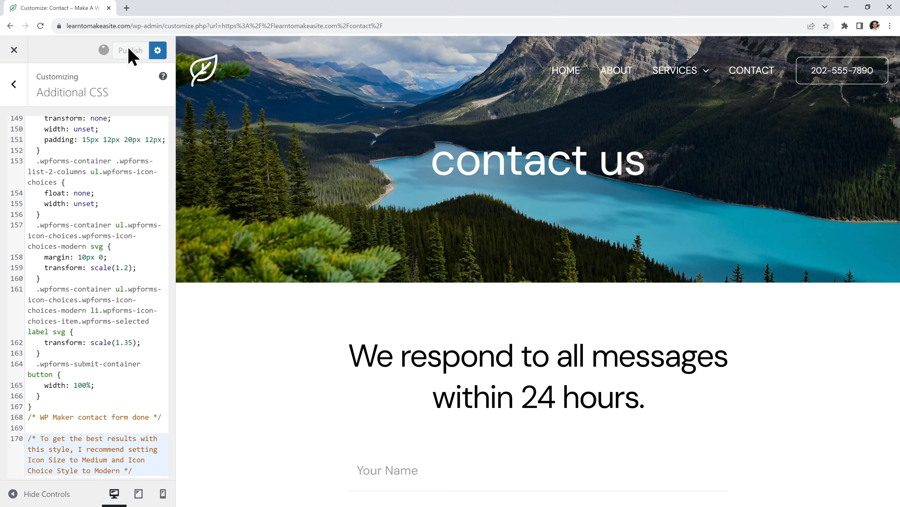
Open the Contact page in Elementor and select its WPForms contact form widget
left_click(14, 50)
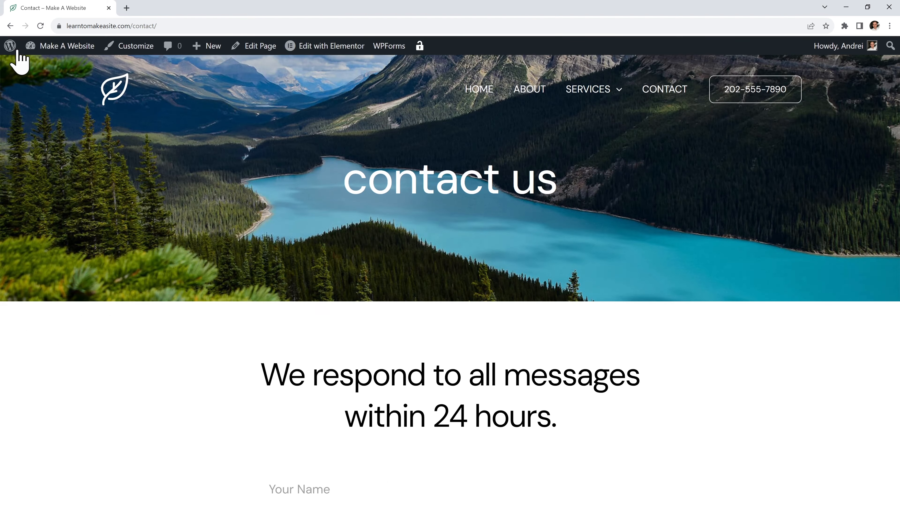
scroll(667, 257, "down", 7)
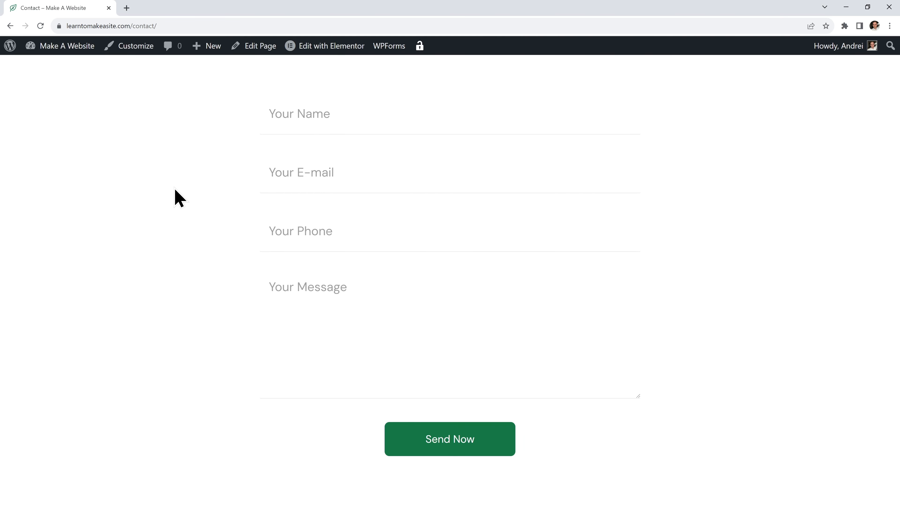
left_click(326, 49)
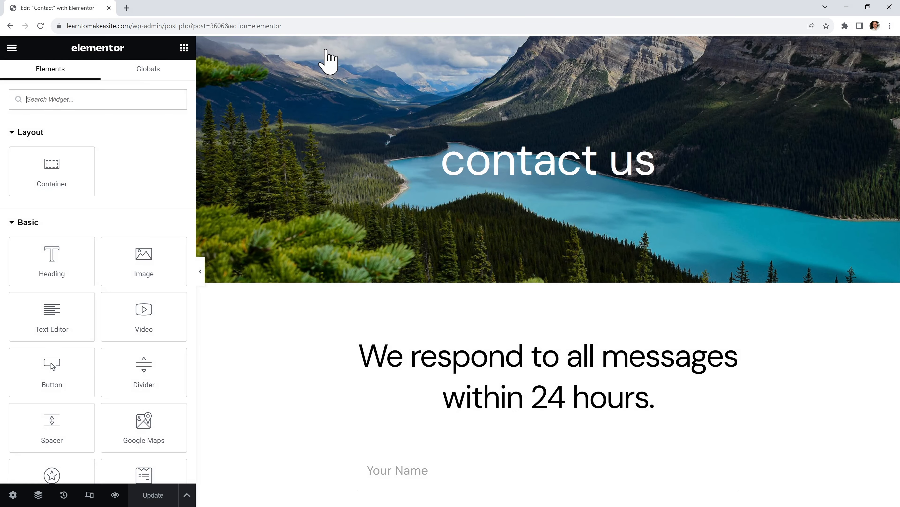
scroll(512, 267, "down", 6)
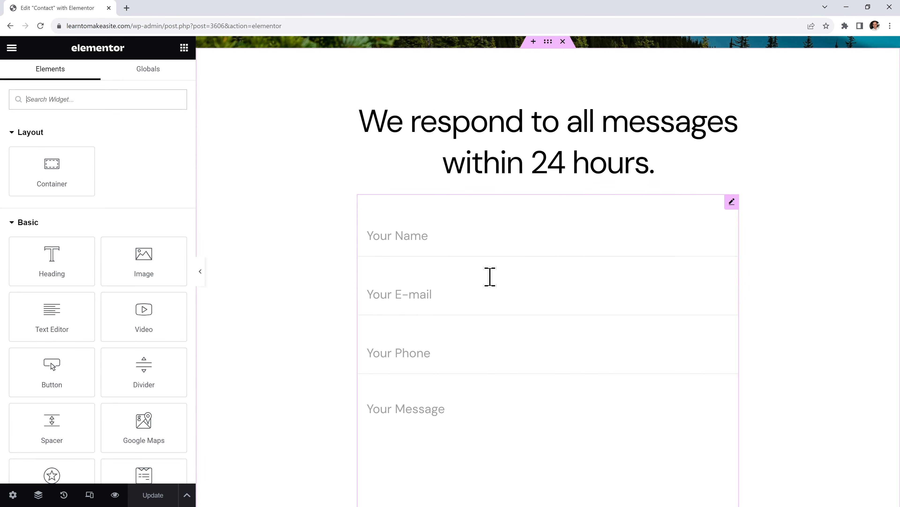
left_click(488, 287)
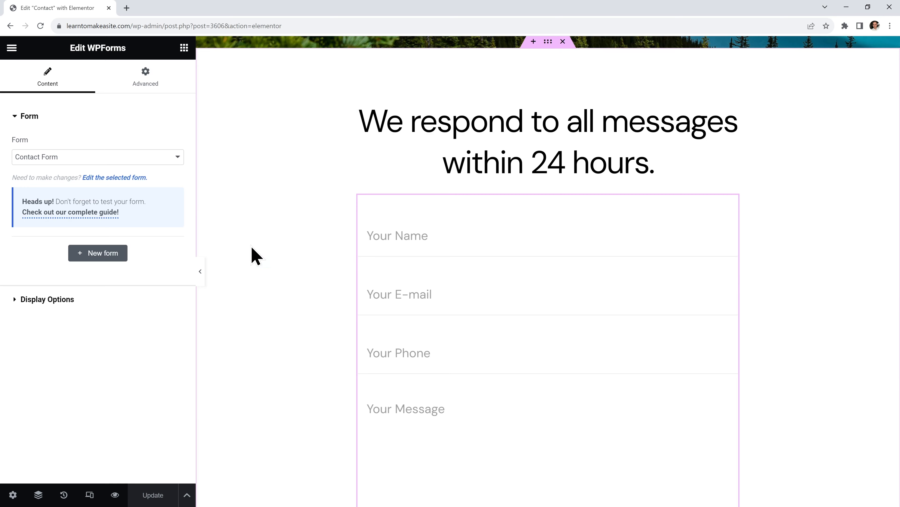
In the WPForms builder, set the Your Message field size to Medium
left_click(122, 177)
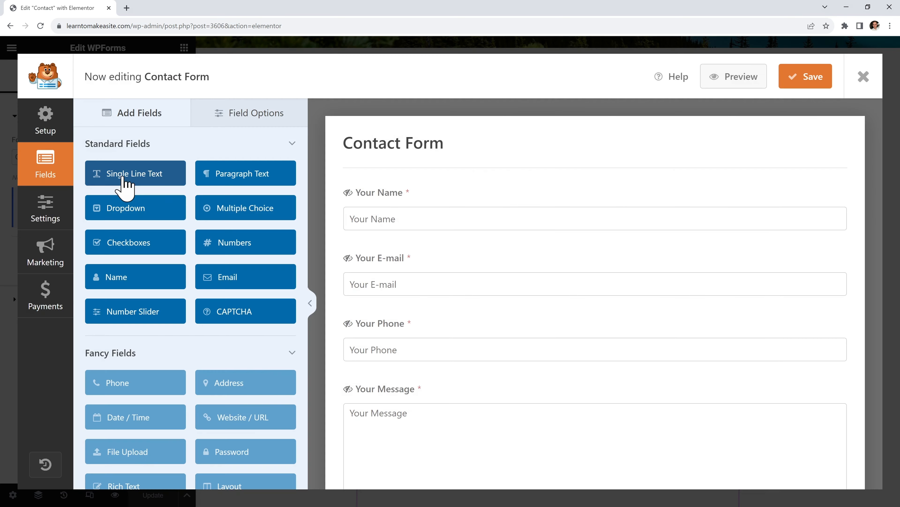
scroll(482, 322, "down", 5)
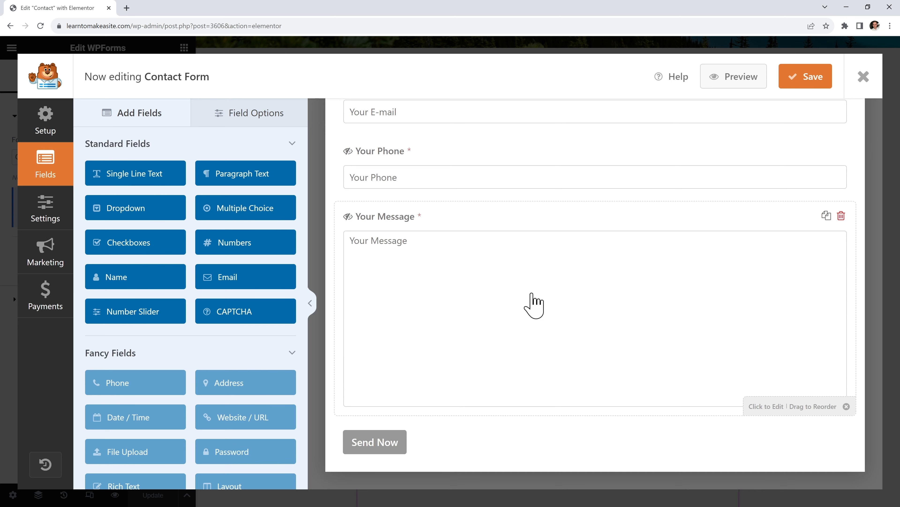
left_click(534, 305)
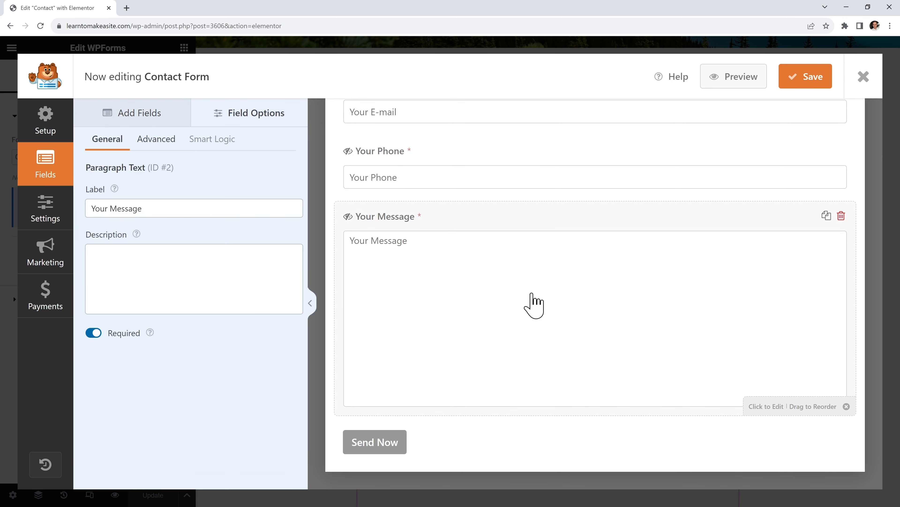
left_click(159, 139)
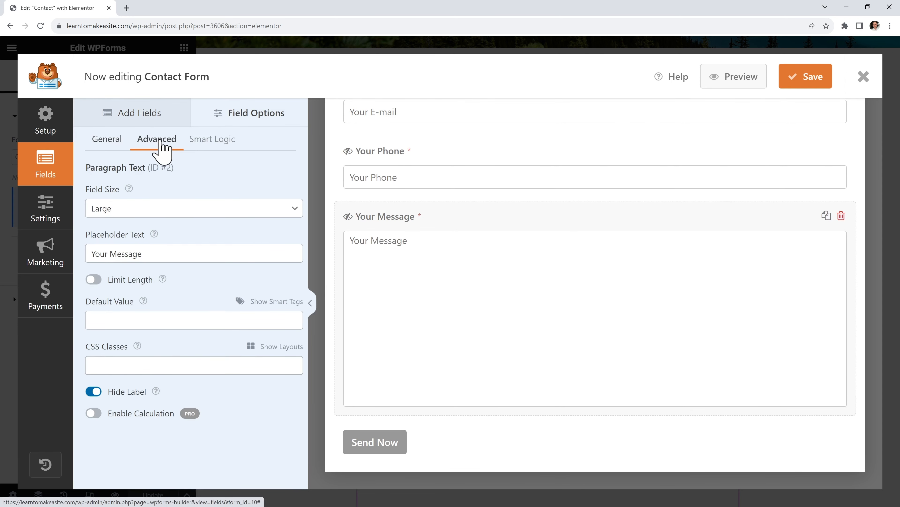
left_click(163, 209)
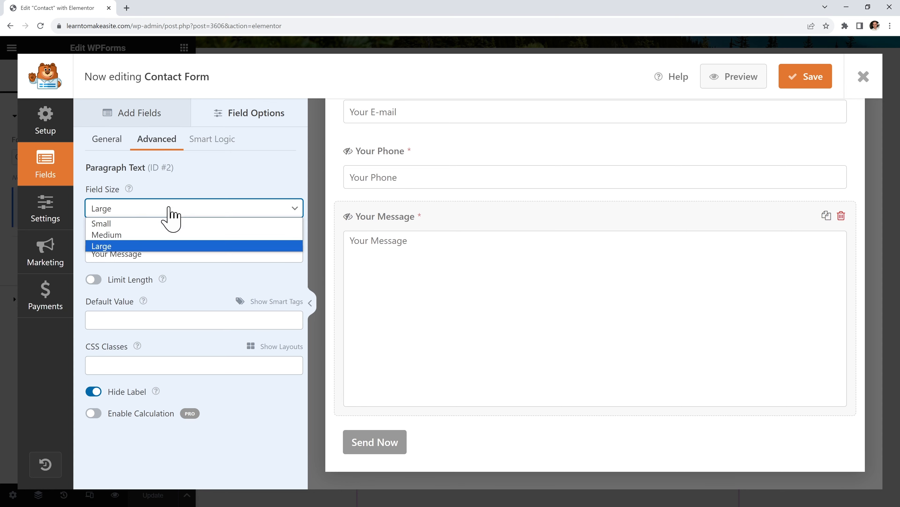
left_click(174, 235)
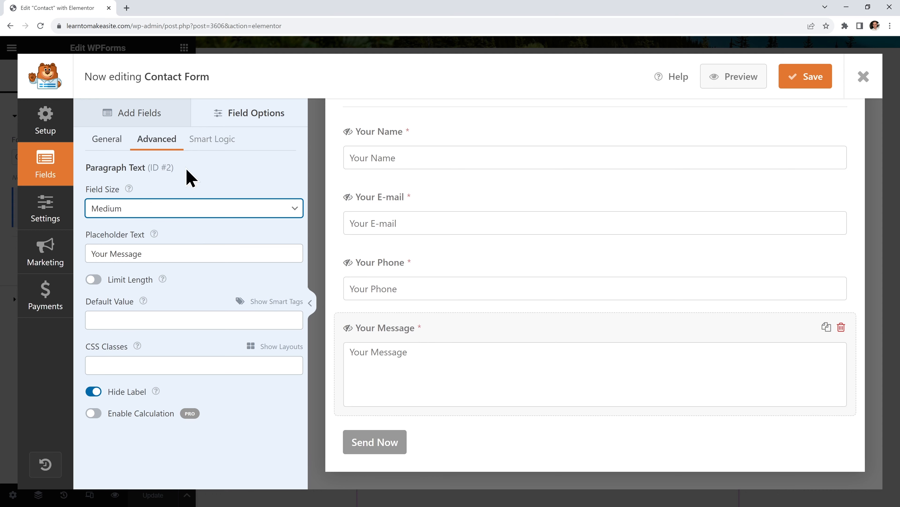
Add a Checkboxes field below Your Message labelled 'How should we contact you?'
left_click(157, 124)
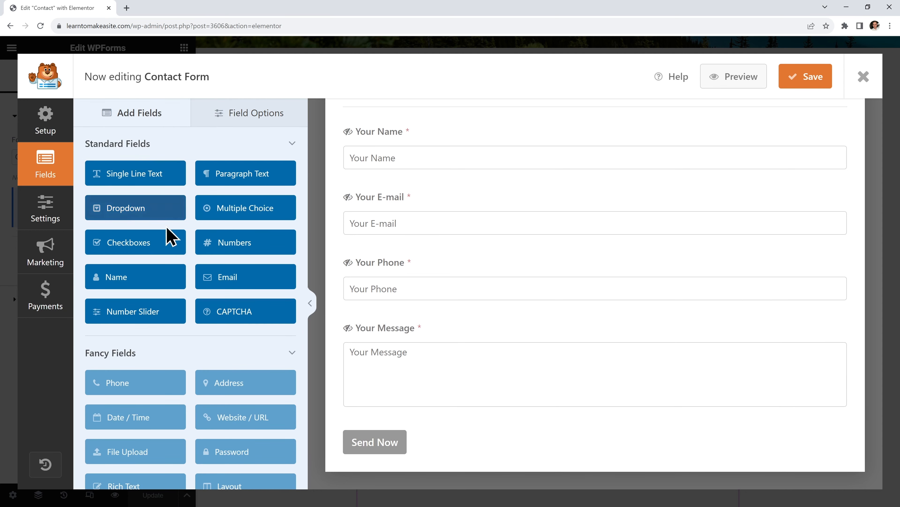
left_click_drag(153, 245, 460, 405)
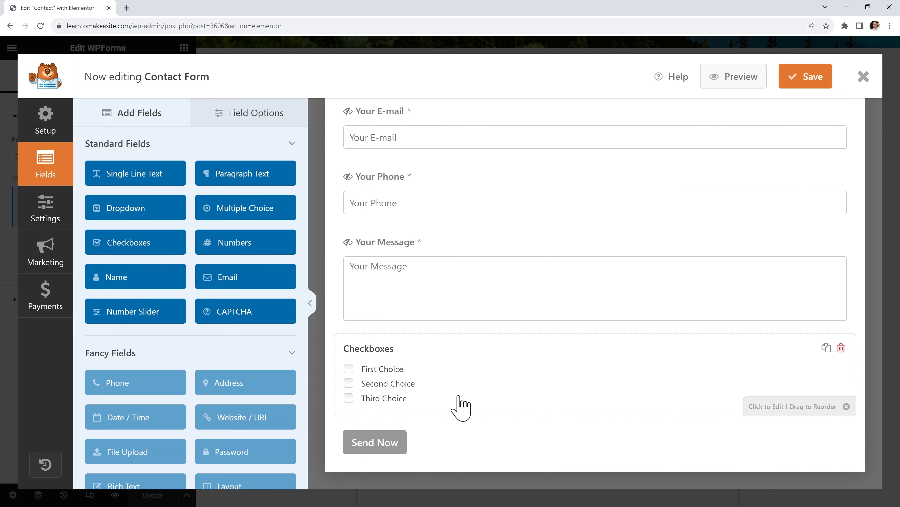
left_click(460, 404)
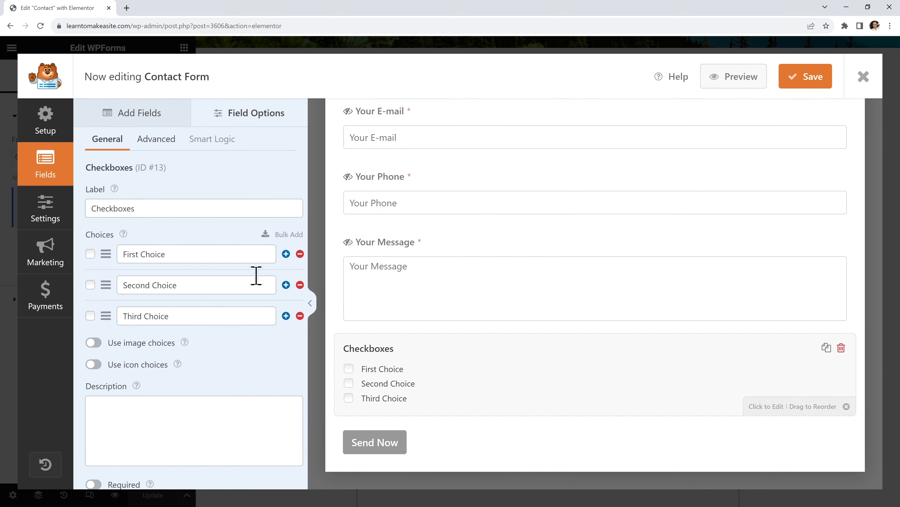
left_click_drag(156, 209, 81, 219)
type("H")
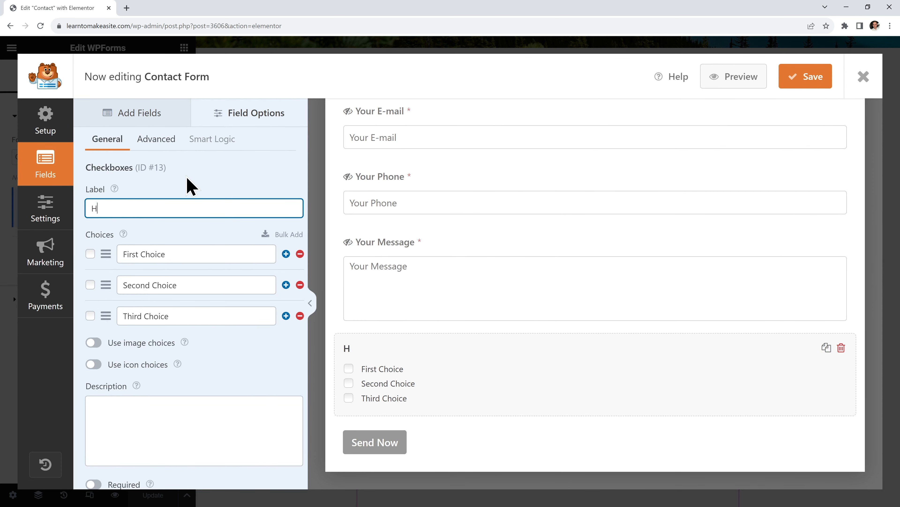
type("ow should we contact you?")
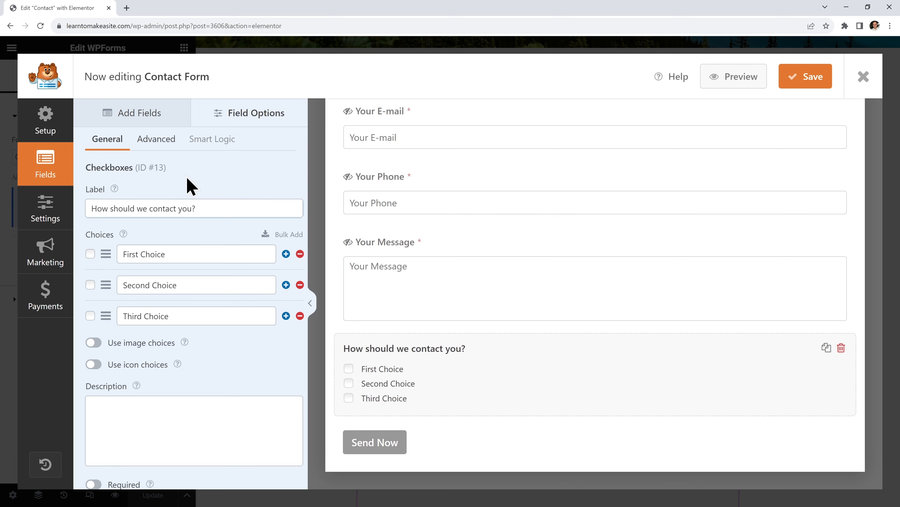
Rename the choices to E-mail and Phone, delete the third, and enable icon choices
left_click_drag(179, 253, 108, 263)
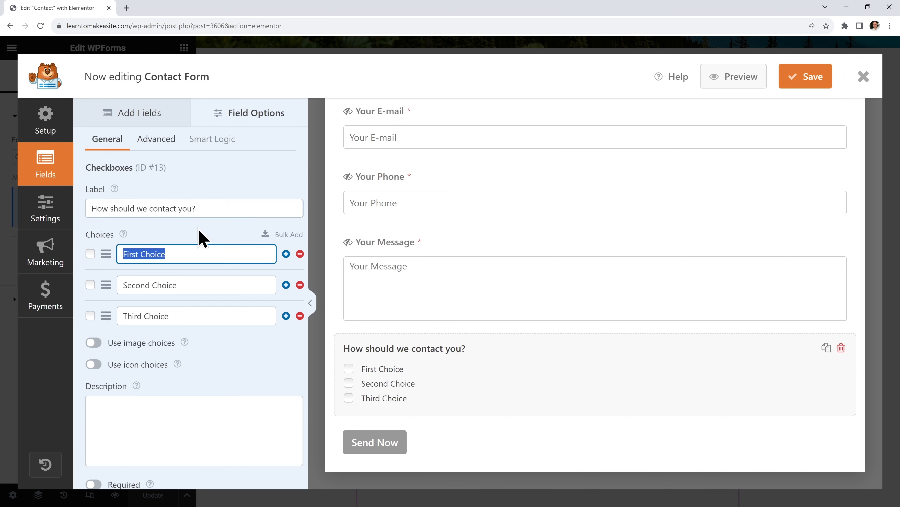
type("E-mail")
left_click(195, 285)
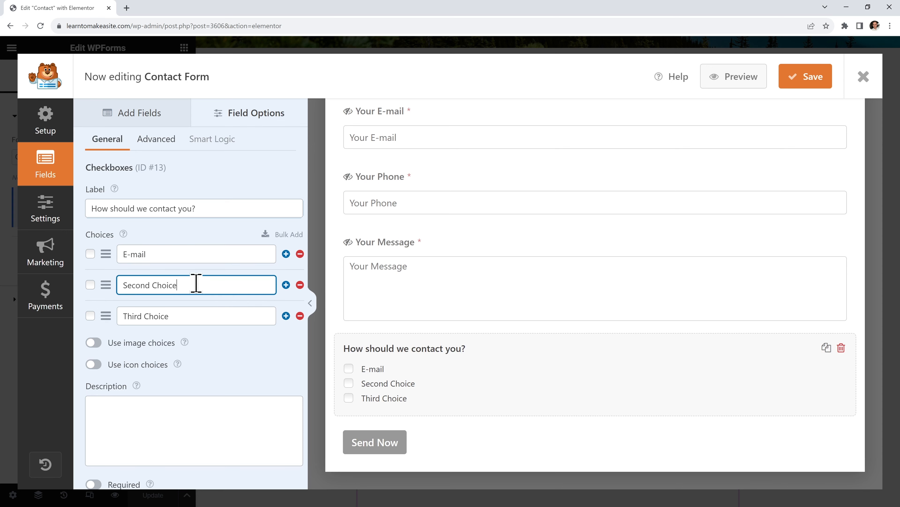
left_click_drag(195, 285, 119, 282)
type("Phone")
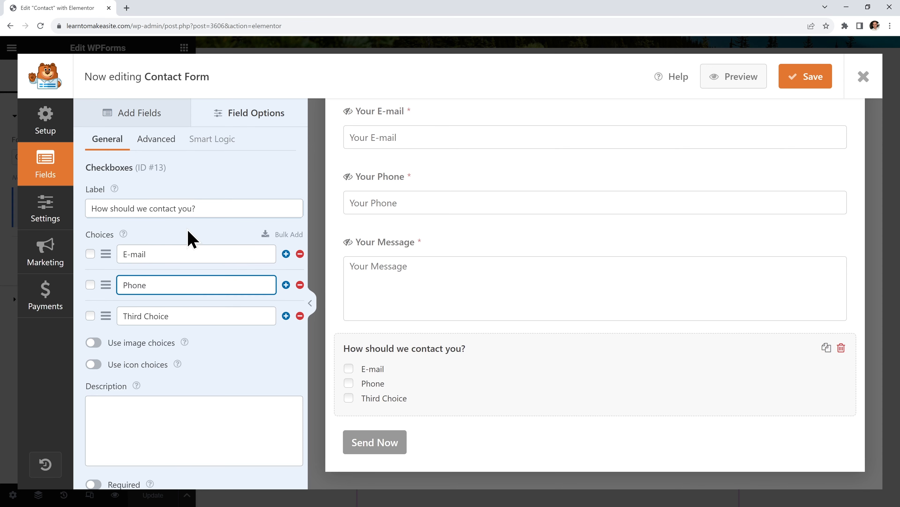
left_click(300, 315)
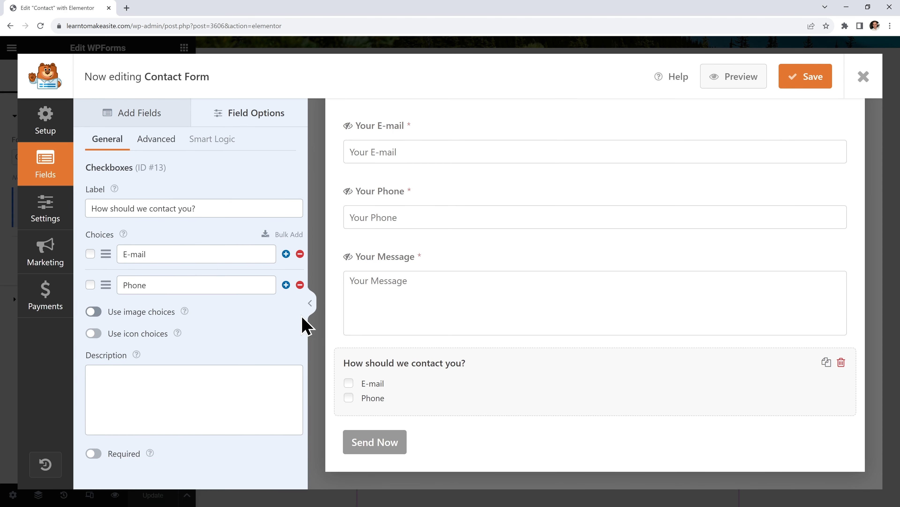
left_click(94, 334)
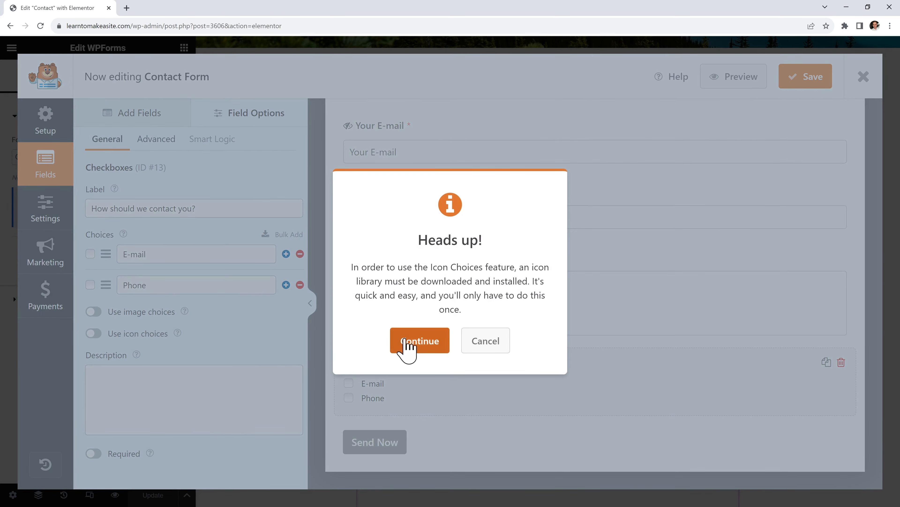
Install the icon library and give E-mail an envelope icon and Phone a phone icon
left_click(418, 344)
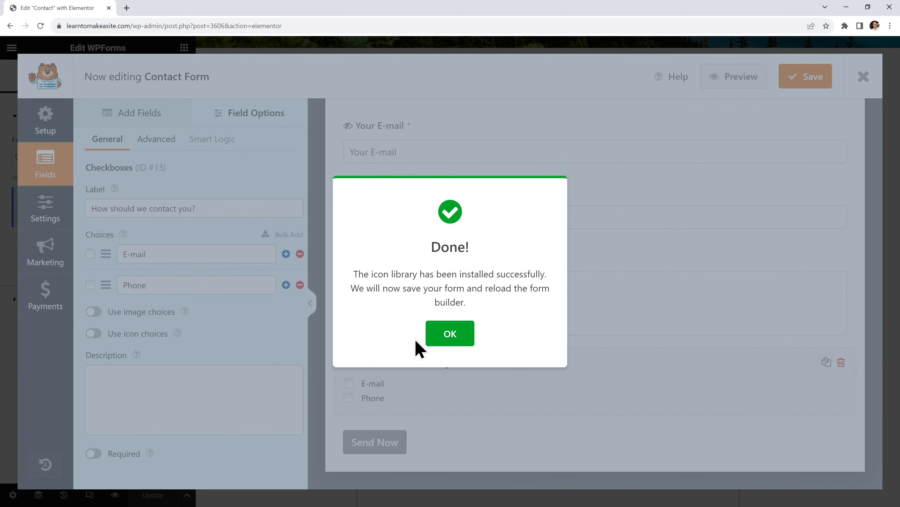
left_click(442, 336)
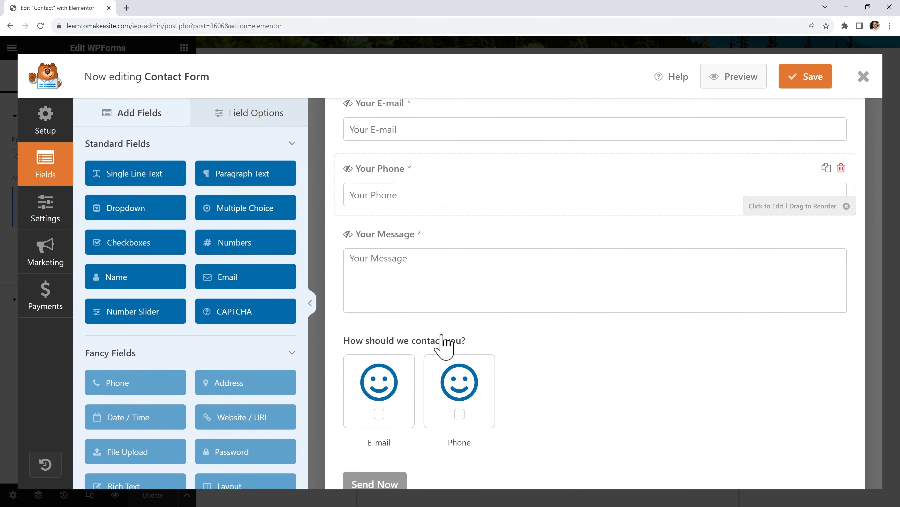
left_click(510, 308)
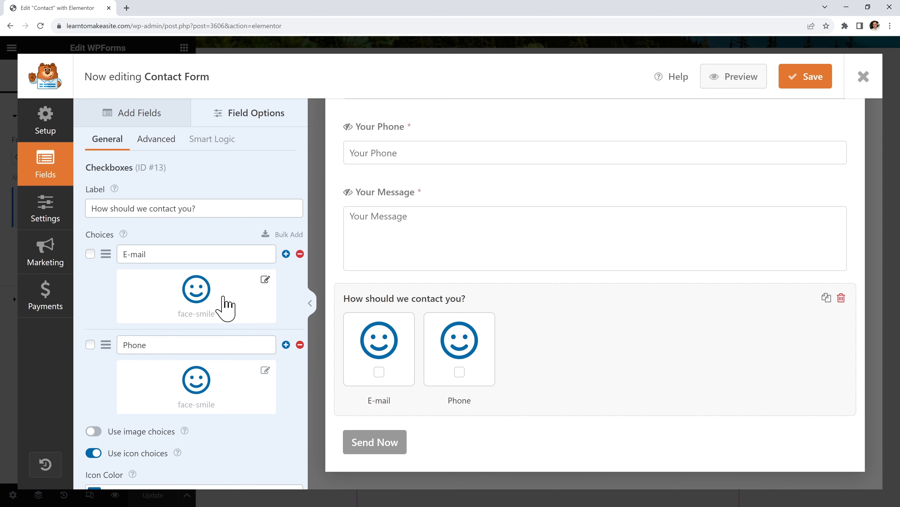
left_click(225, 307)
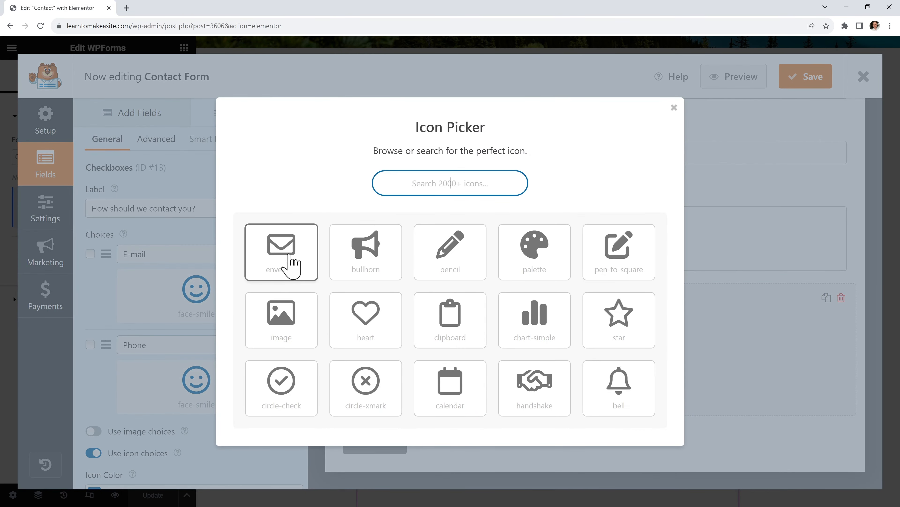
left_click(290, 263)
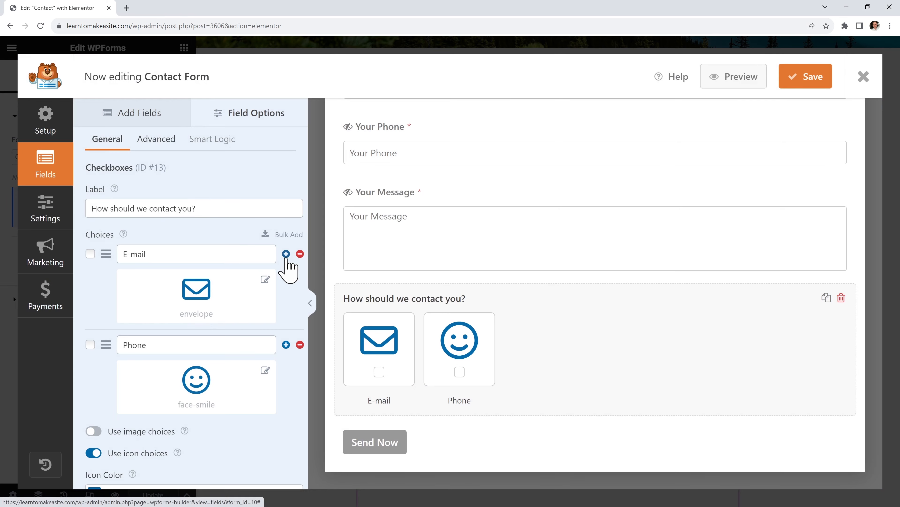
left_click(215, 381)
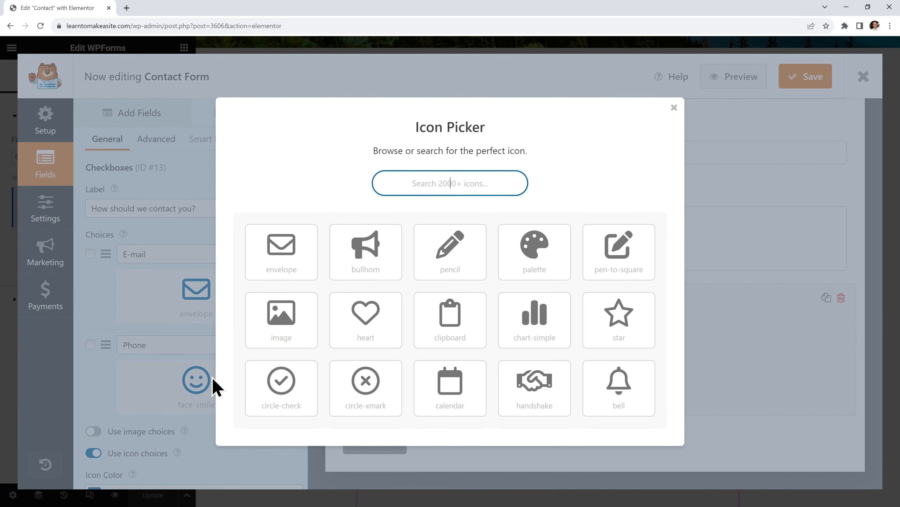
type("phone")
left_click(294, 254)
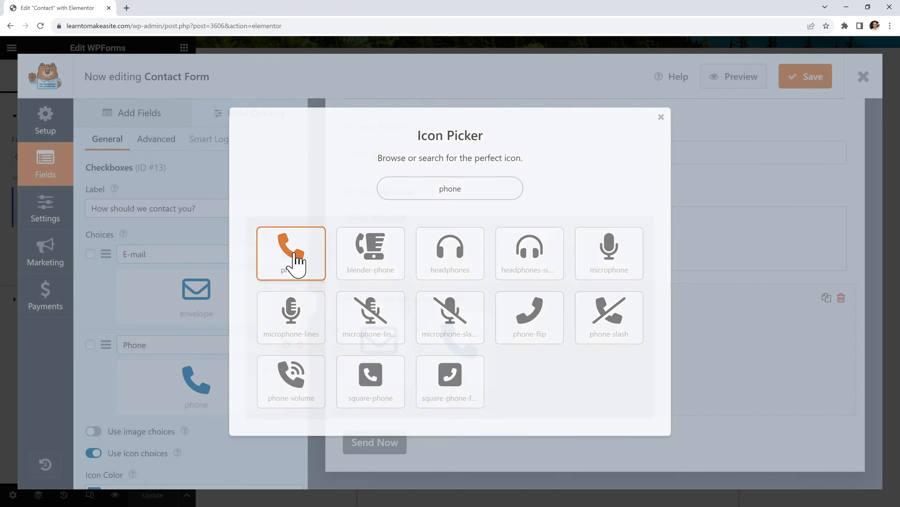
Set the icon choices to Medium size with the Modern style
scroll(259, 334, "down", 6)
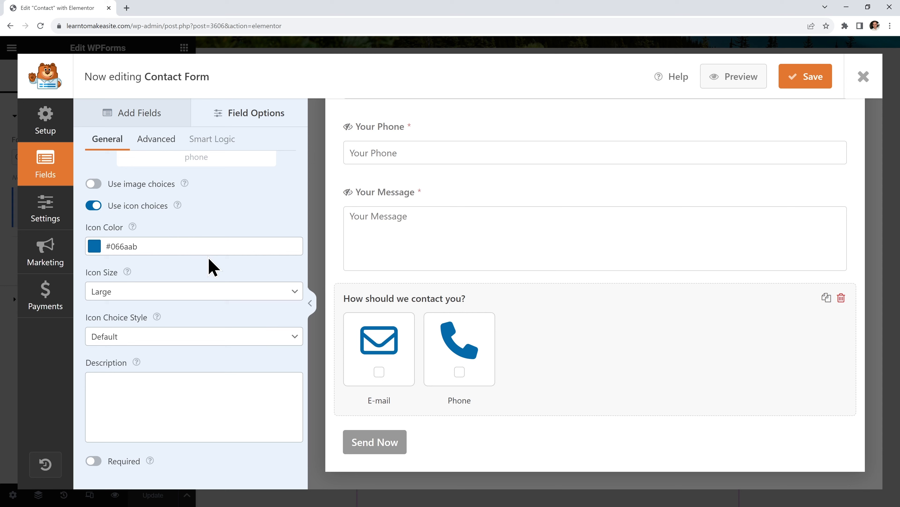
left_click(185, 293)
left_click(194, 317)
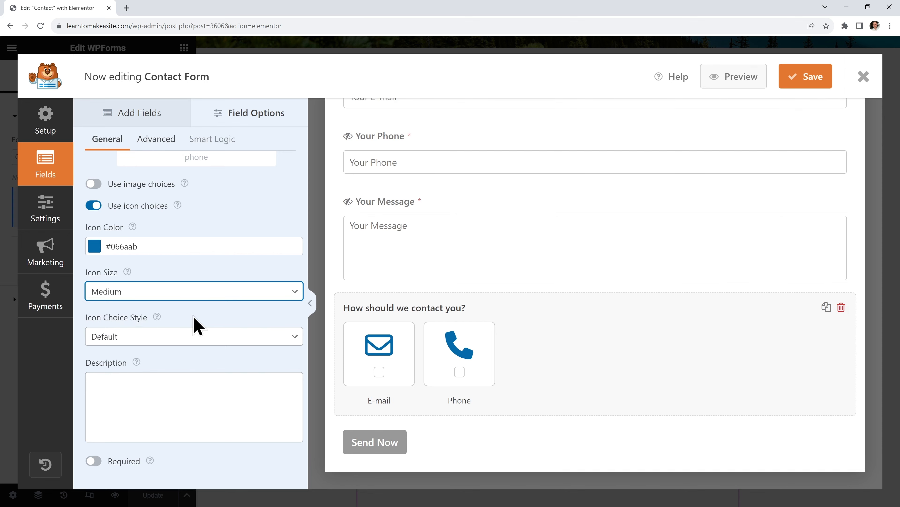
left_click(171, 337)
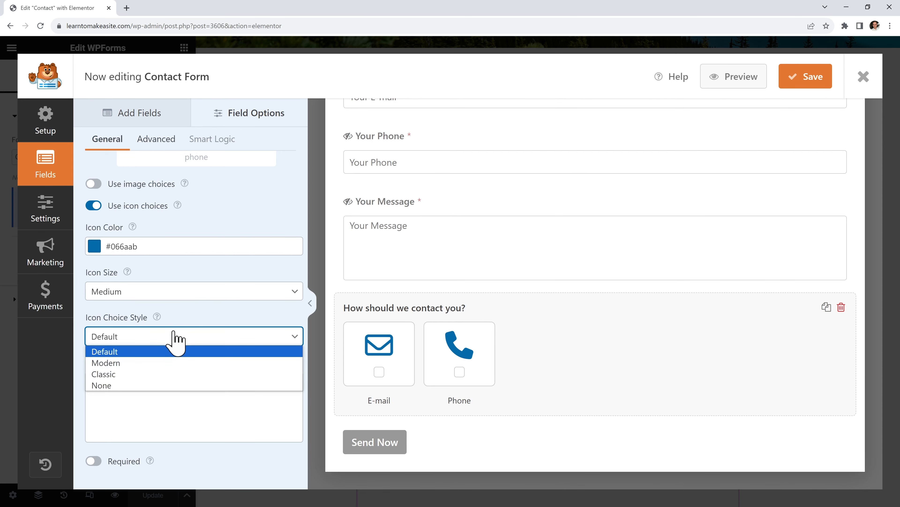
left_click(176, 362)
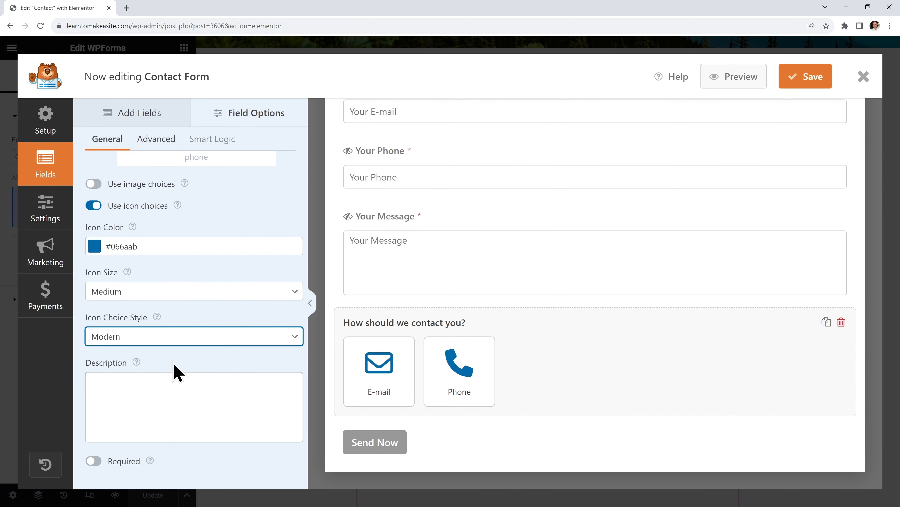
Lay out the choices in Two Columns, then save the form and return to Elementor
left_click(156, 142)
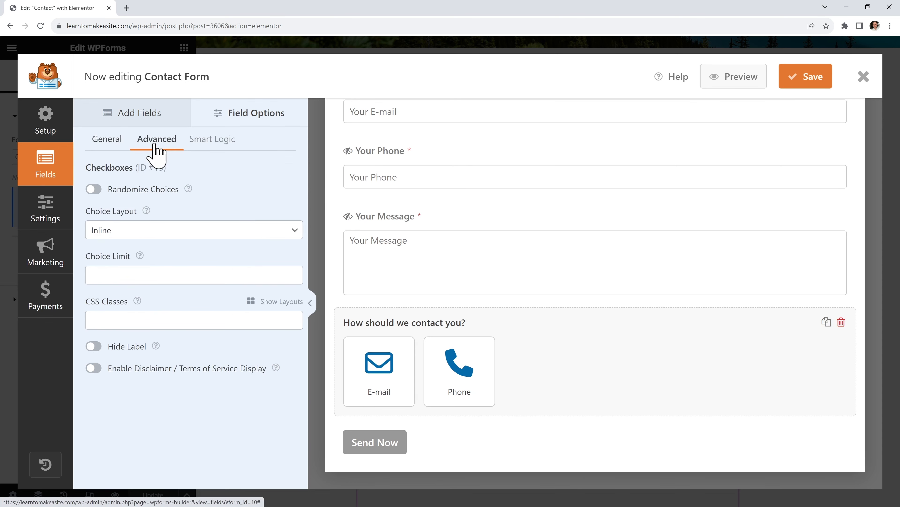
left_click(179, 231)
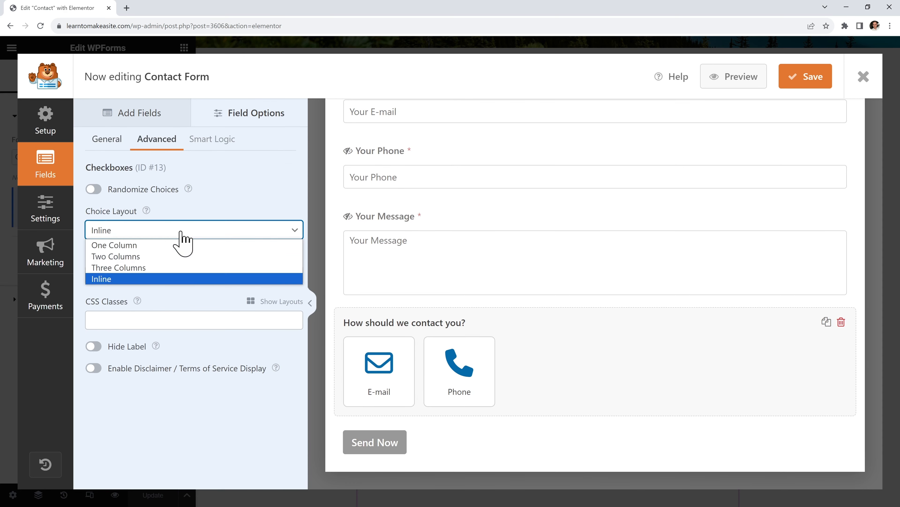
left_click(182, 258)
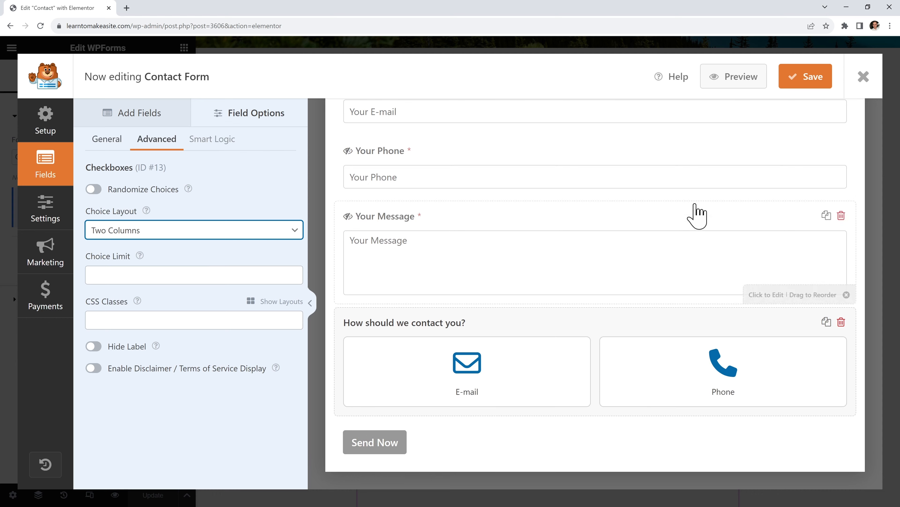
left_click(807, 79)
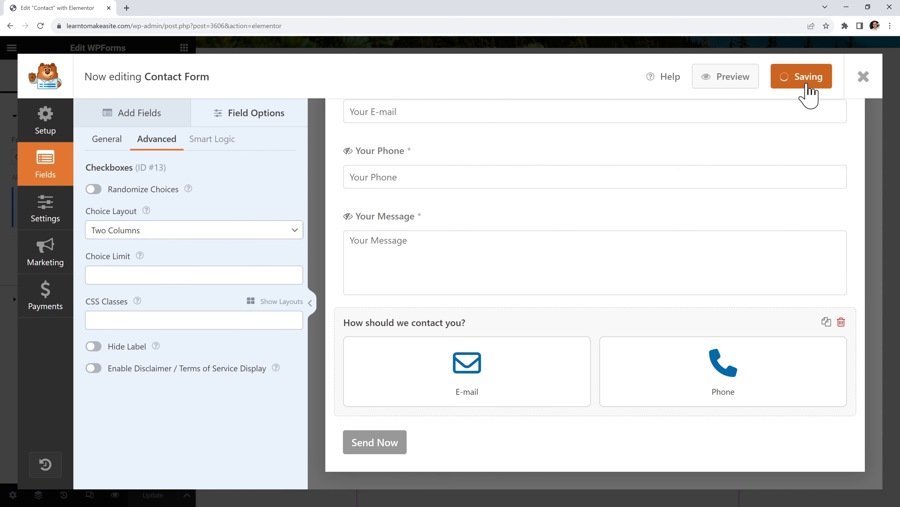
left_click(863, 79)
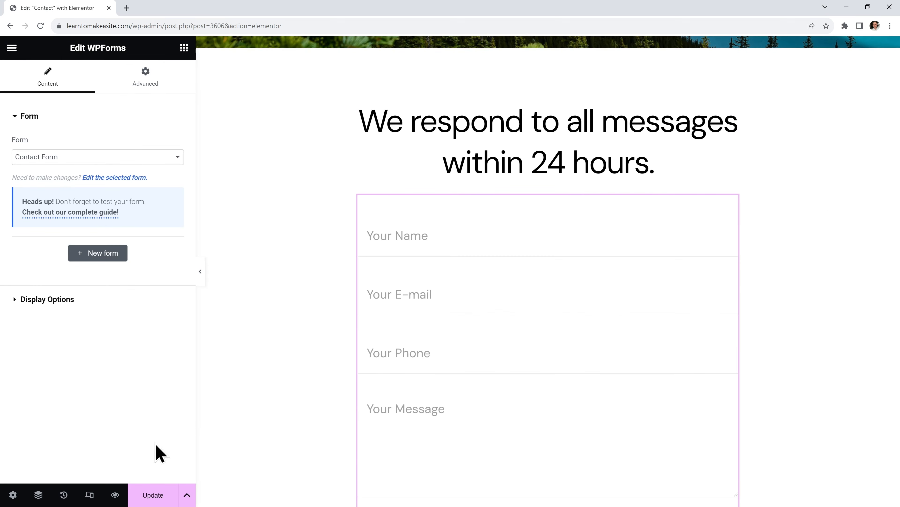
Update the page and load learntomakeasite.com/contact to view the restyled form
left_click(153, 497)
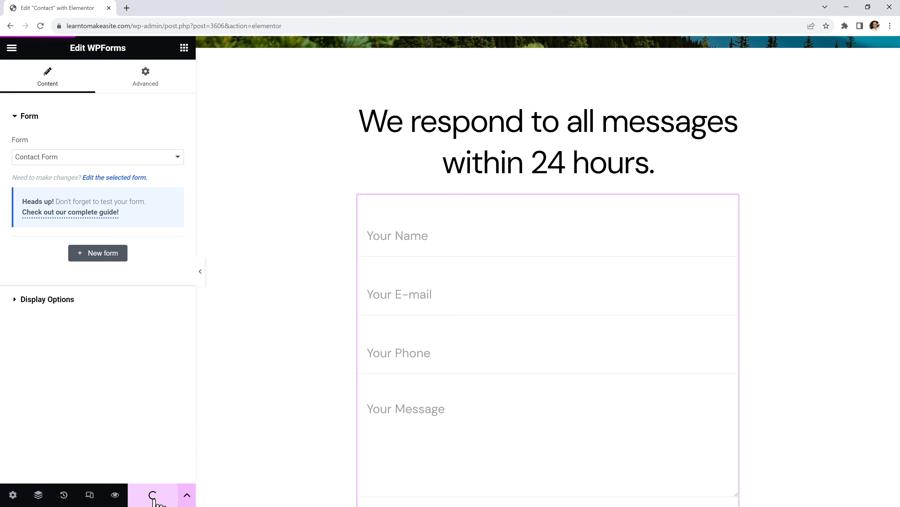
left_click_drag(311, 28, 154, 28)
type("contact")
key("Return")
scroll(196, 85, "down", 10)
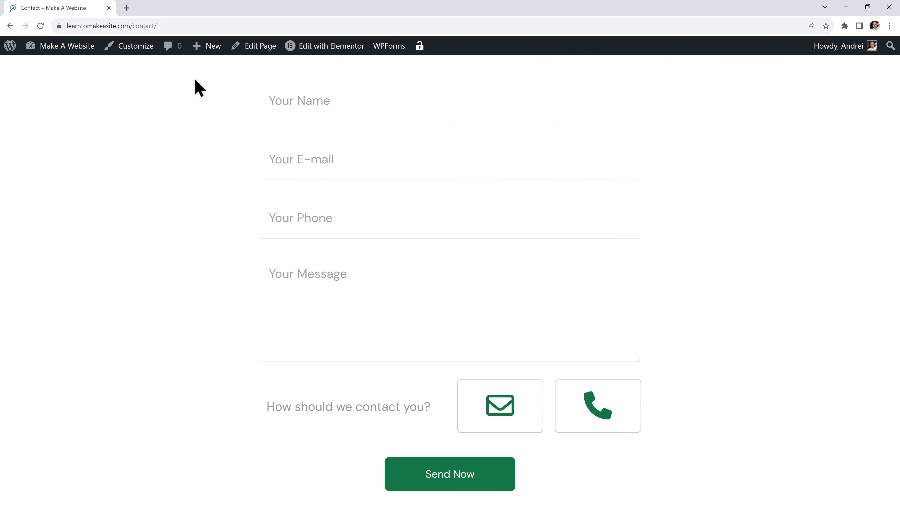